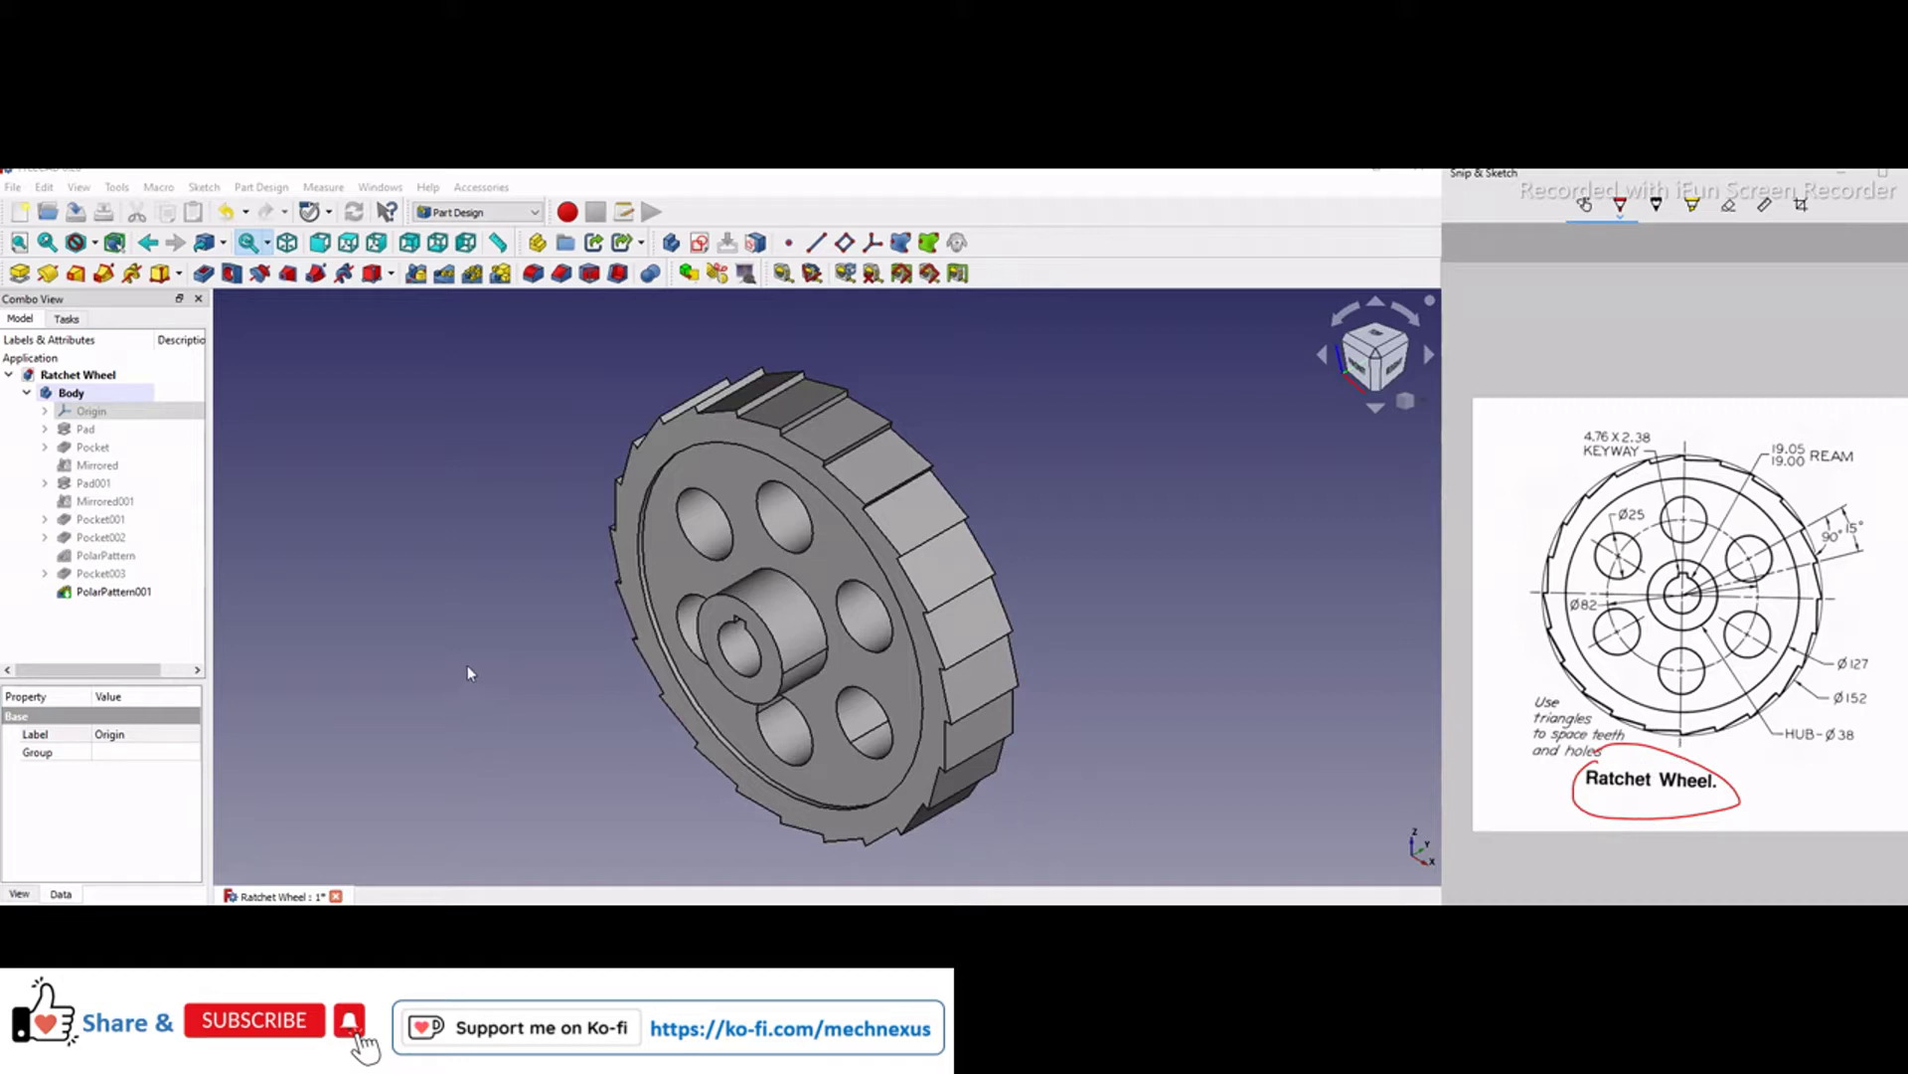
scroll(1011, 592, down, 1)
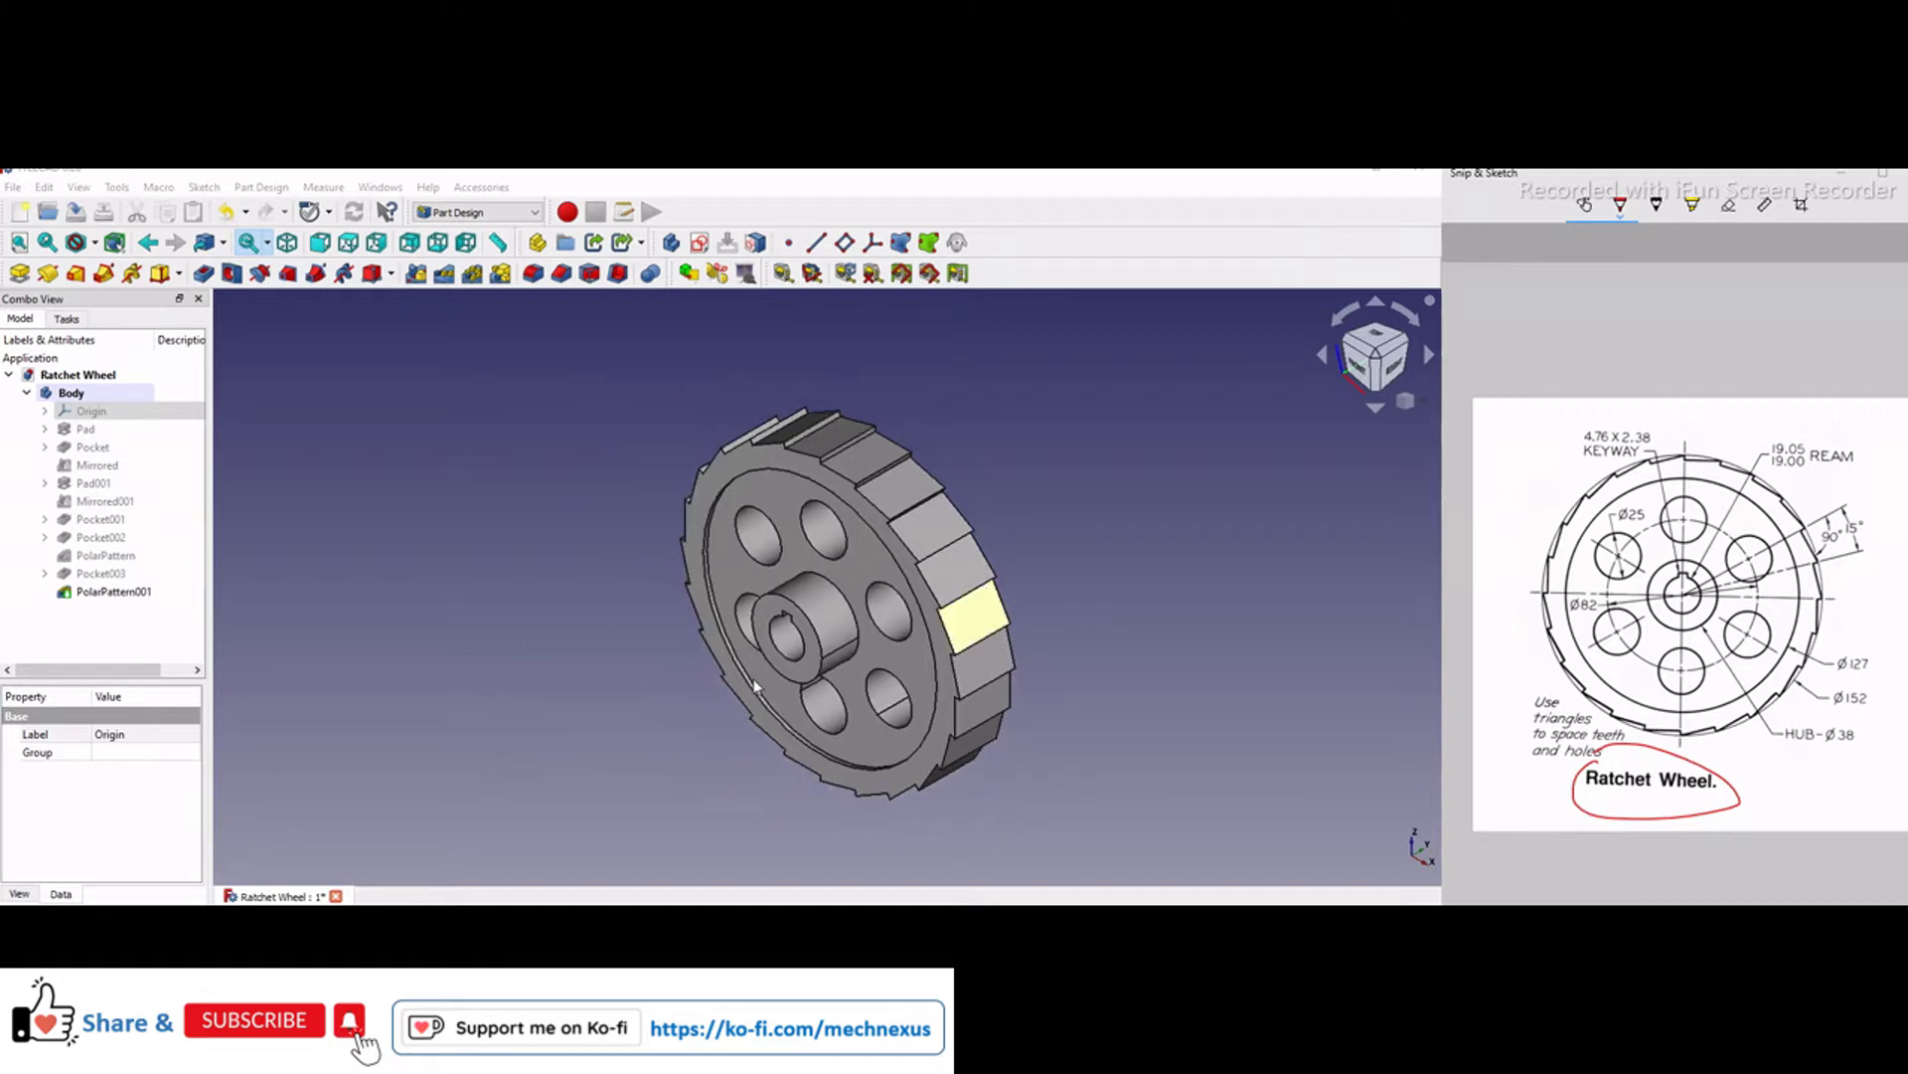
scroll(755, 686, up, 2)
mouse_move(669, 699)
middle_down()
mouse_move(741, 673)
mouse_move(1048, 656)
mouse_move(667, 715)
middle_up()
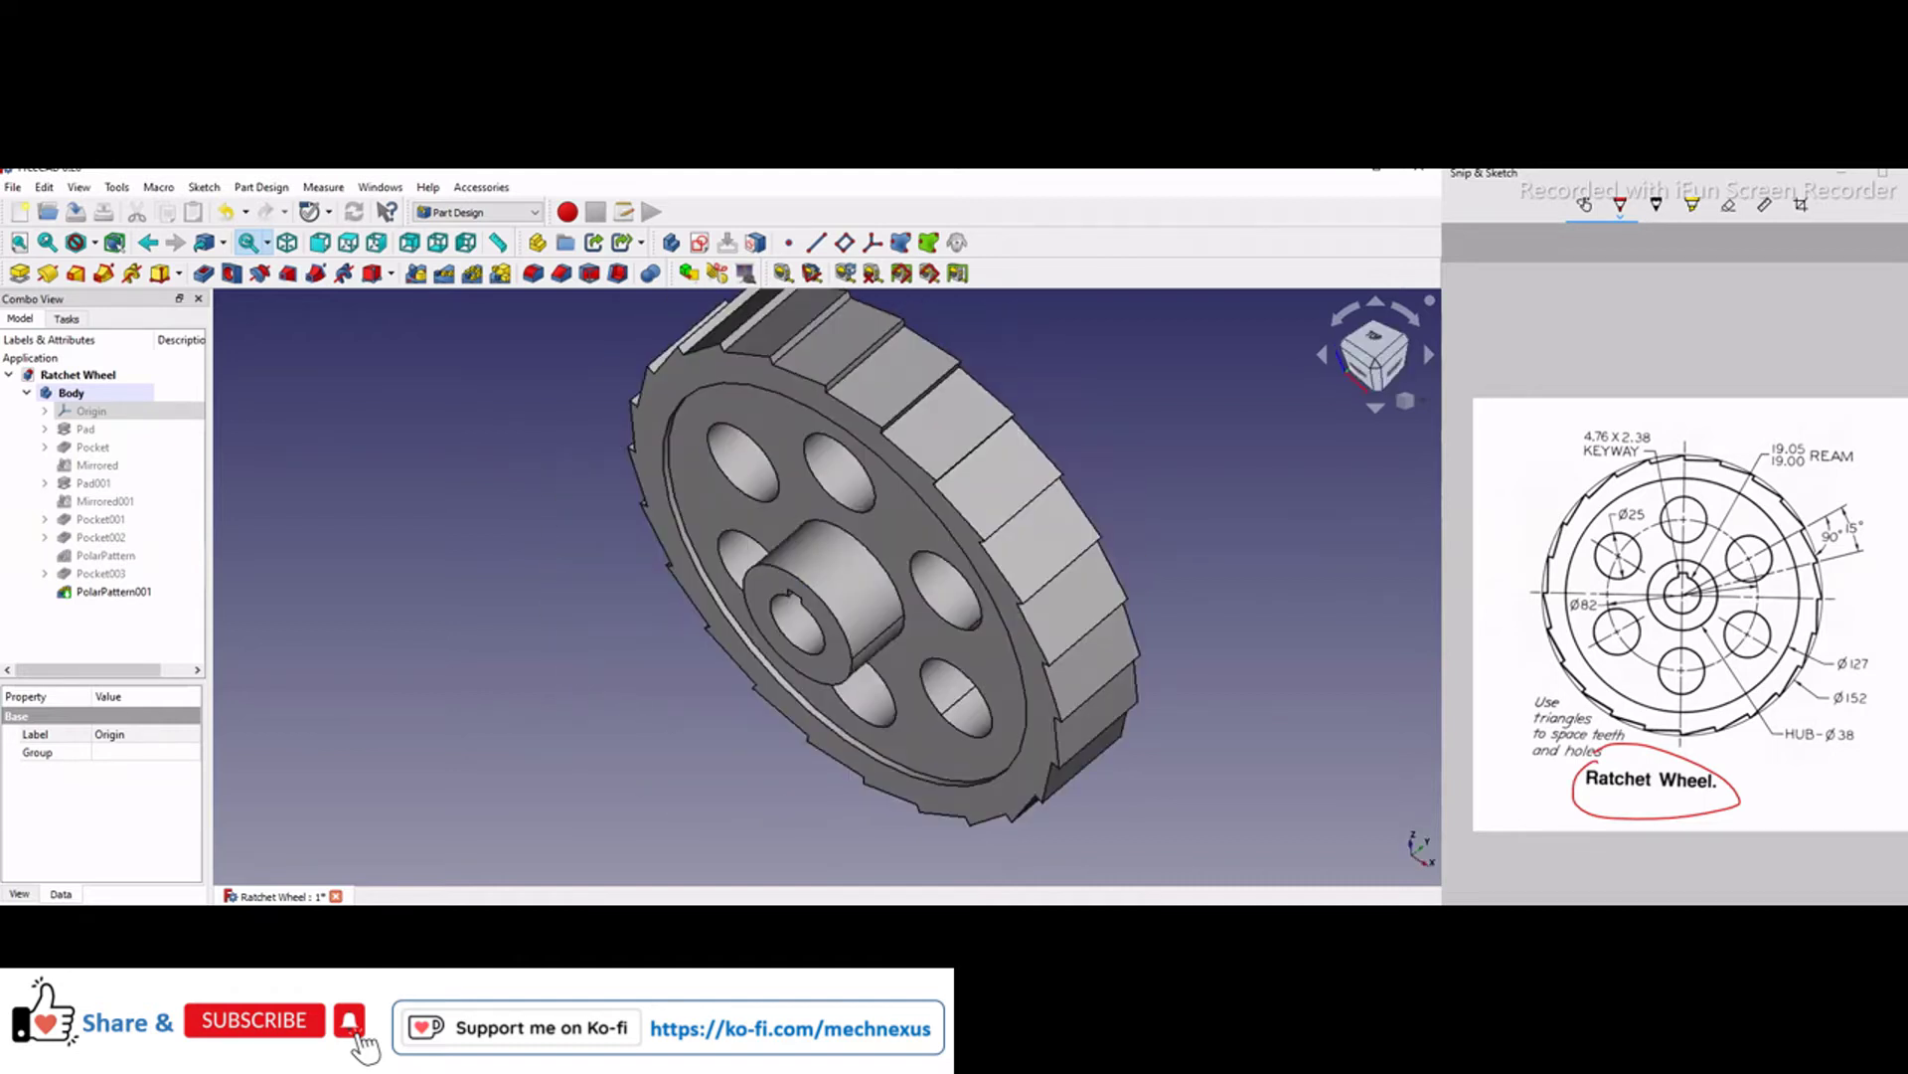
- Switch to the browser, look through the ratchet wheel image results, and view the IndiaMART Ratchet Wheel Gear page before returning to FreeCAD
key(alt+Tab)
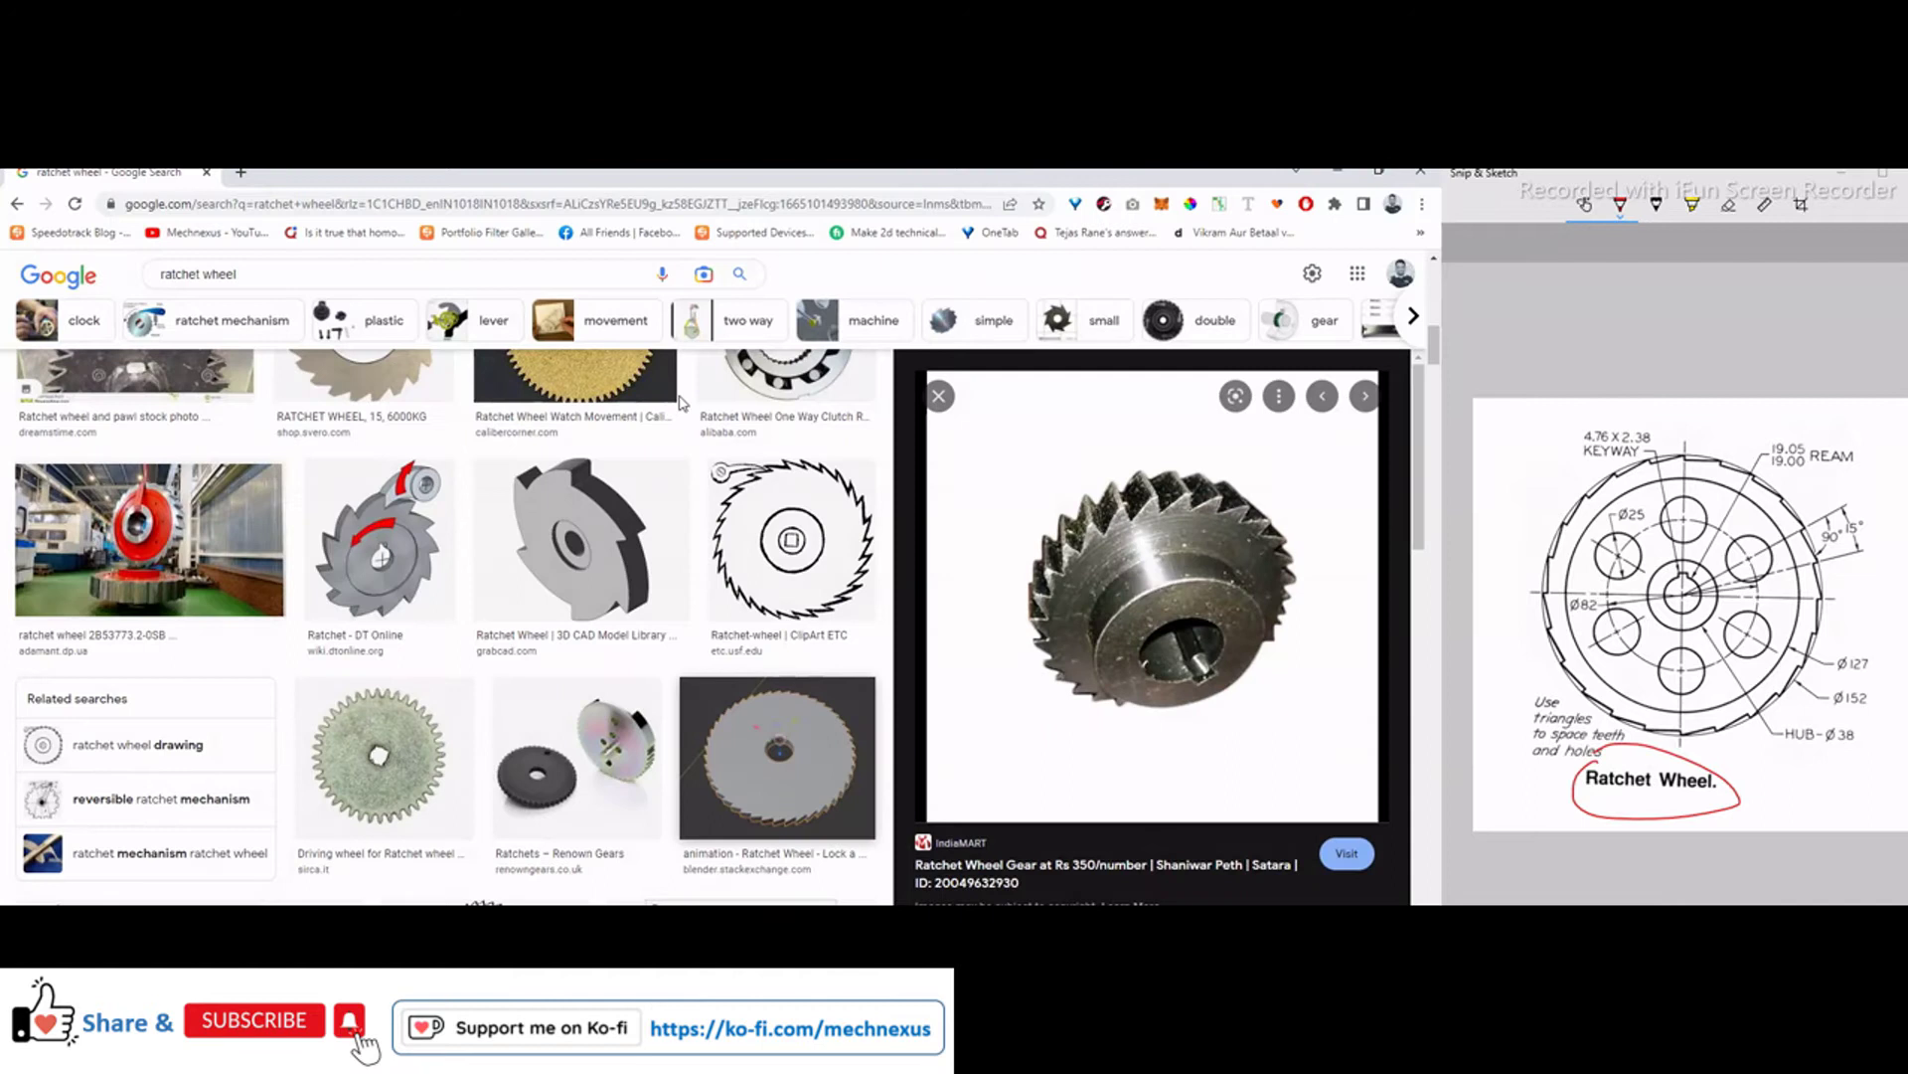
scroll(464, 787, up, 4)
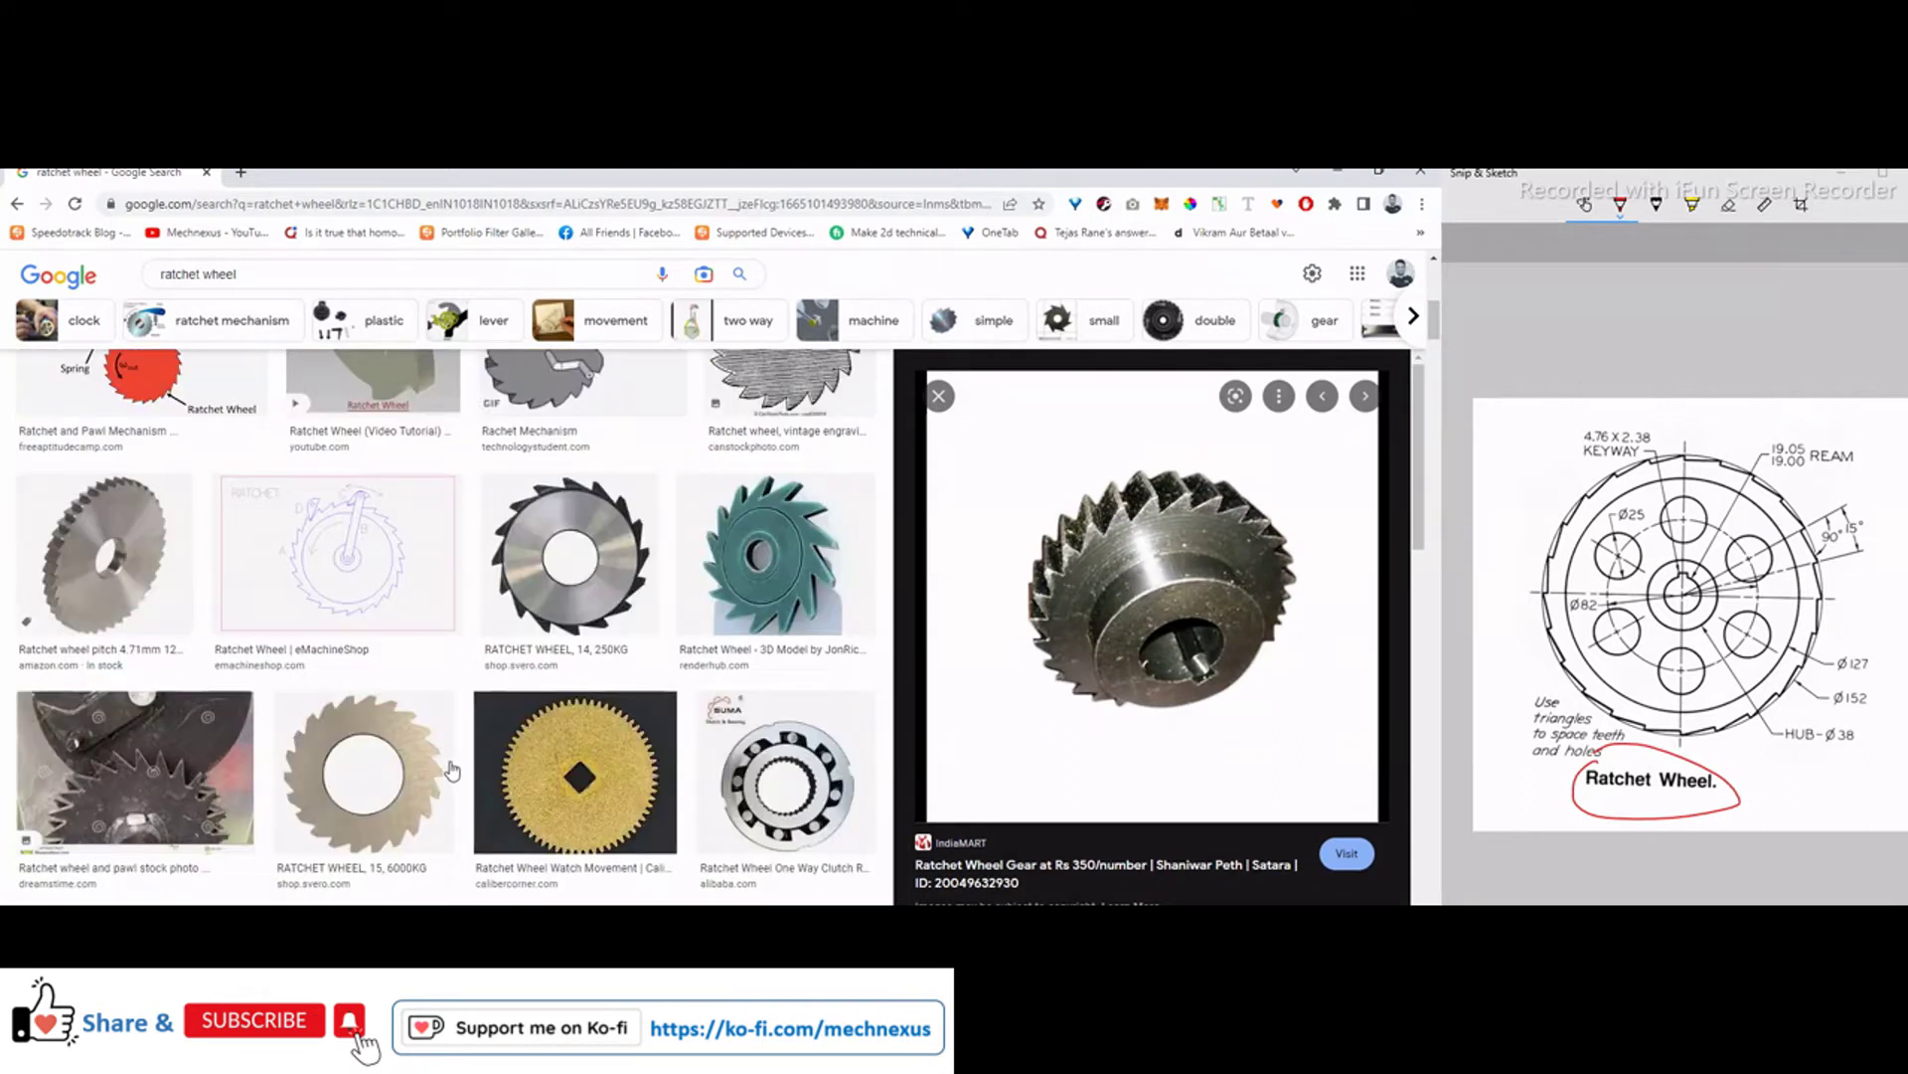
scroll(452, 769, up, 6)
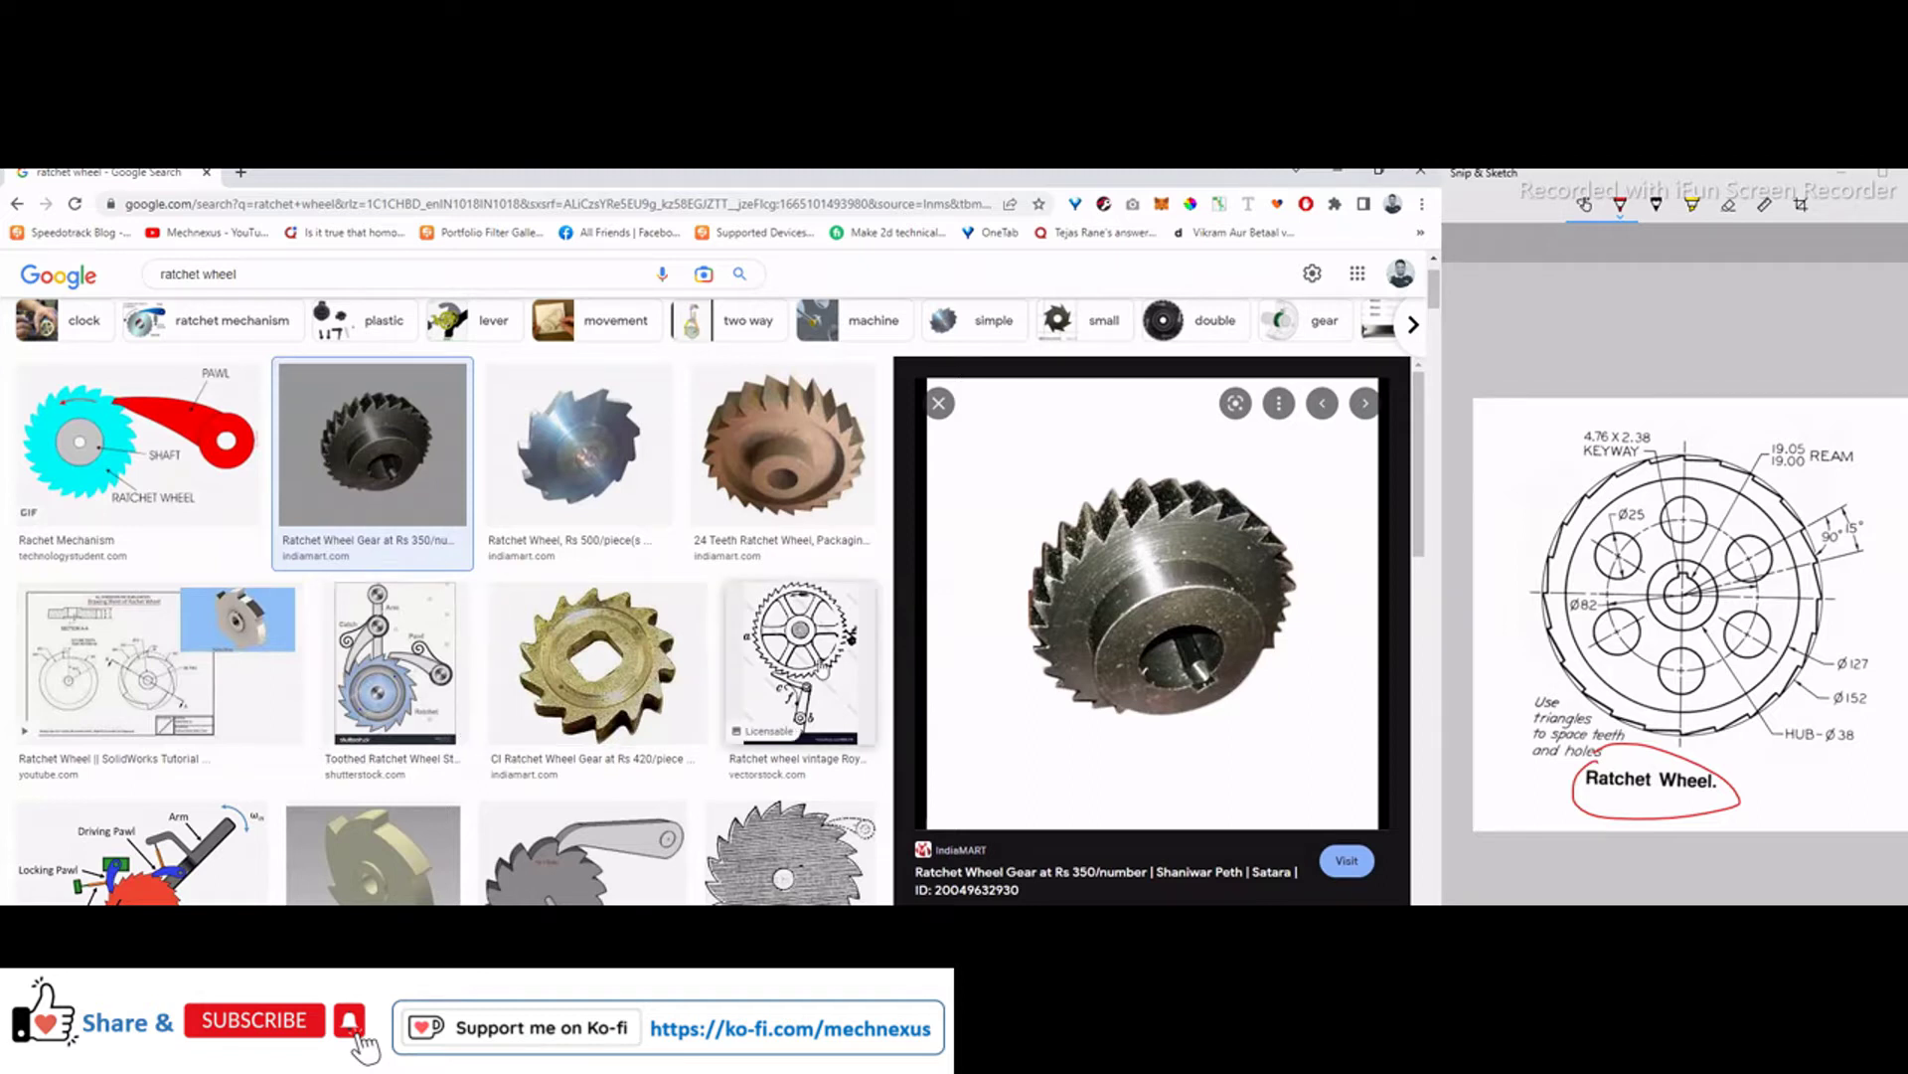
scroll(785, 683, down, 2)
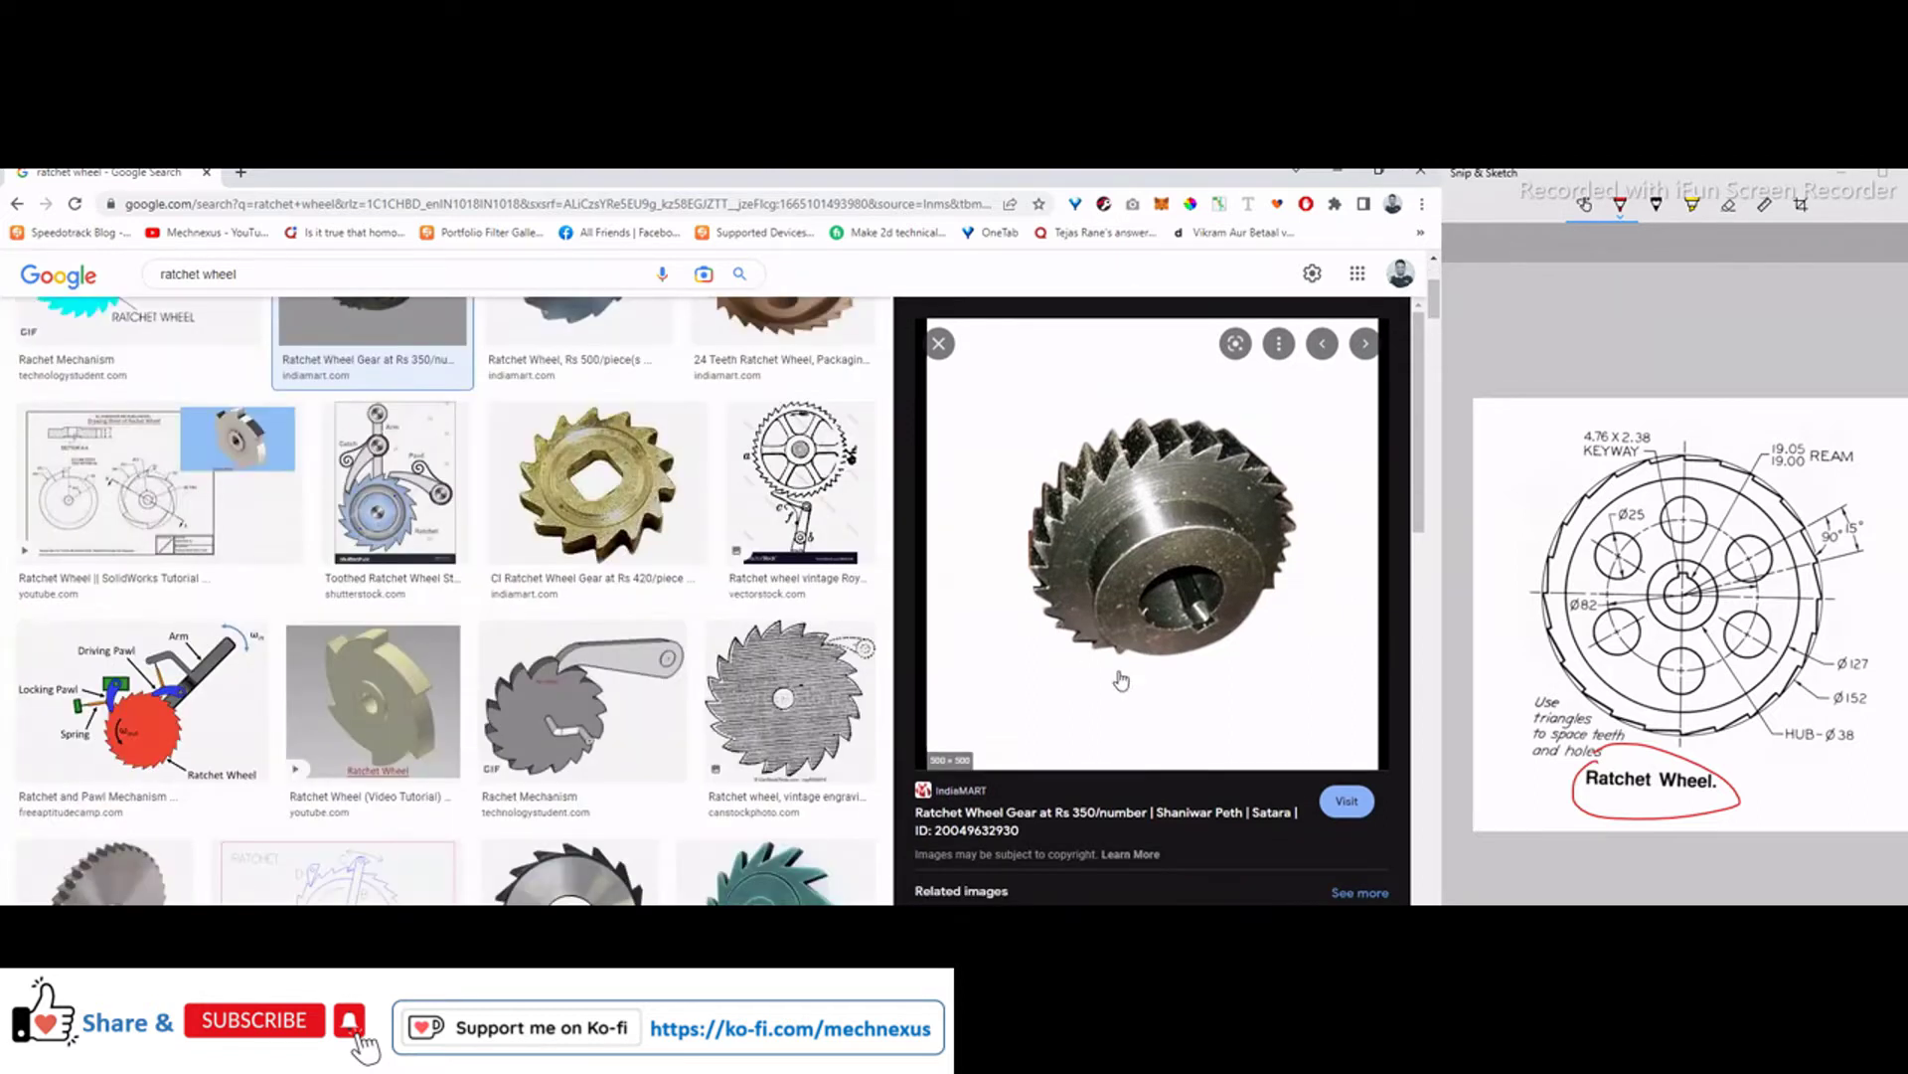
click(966, 791)
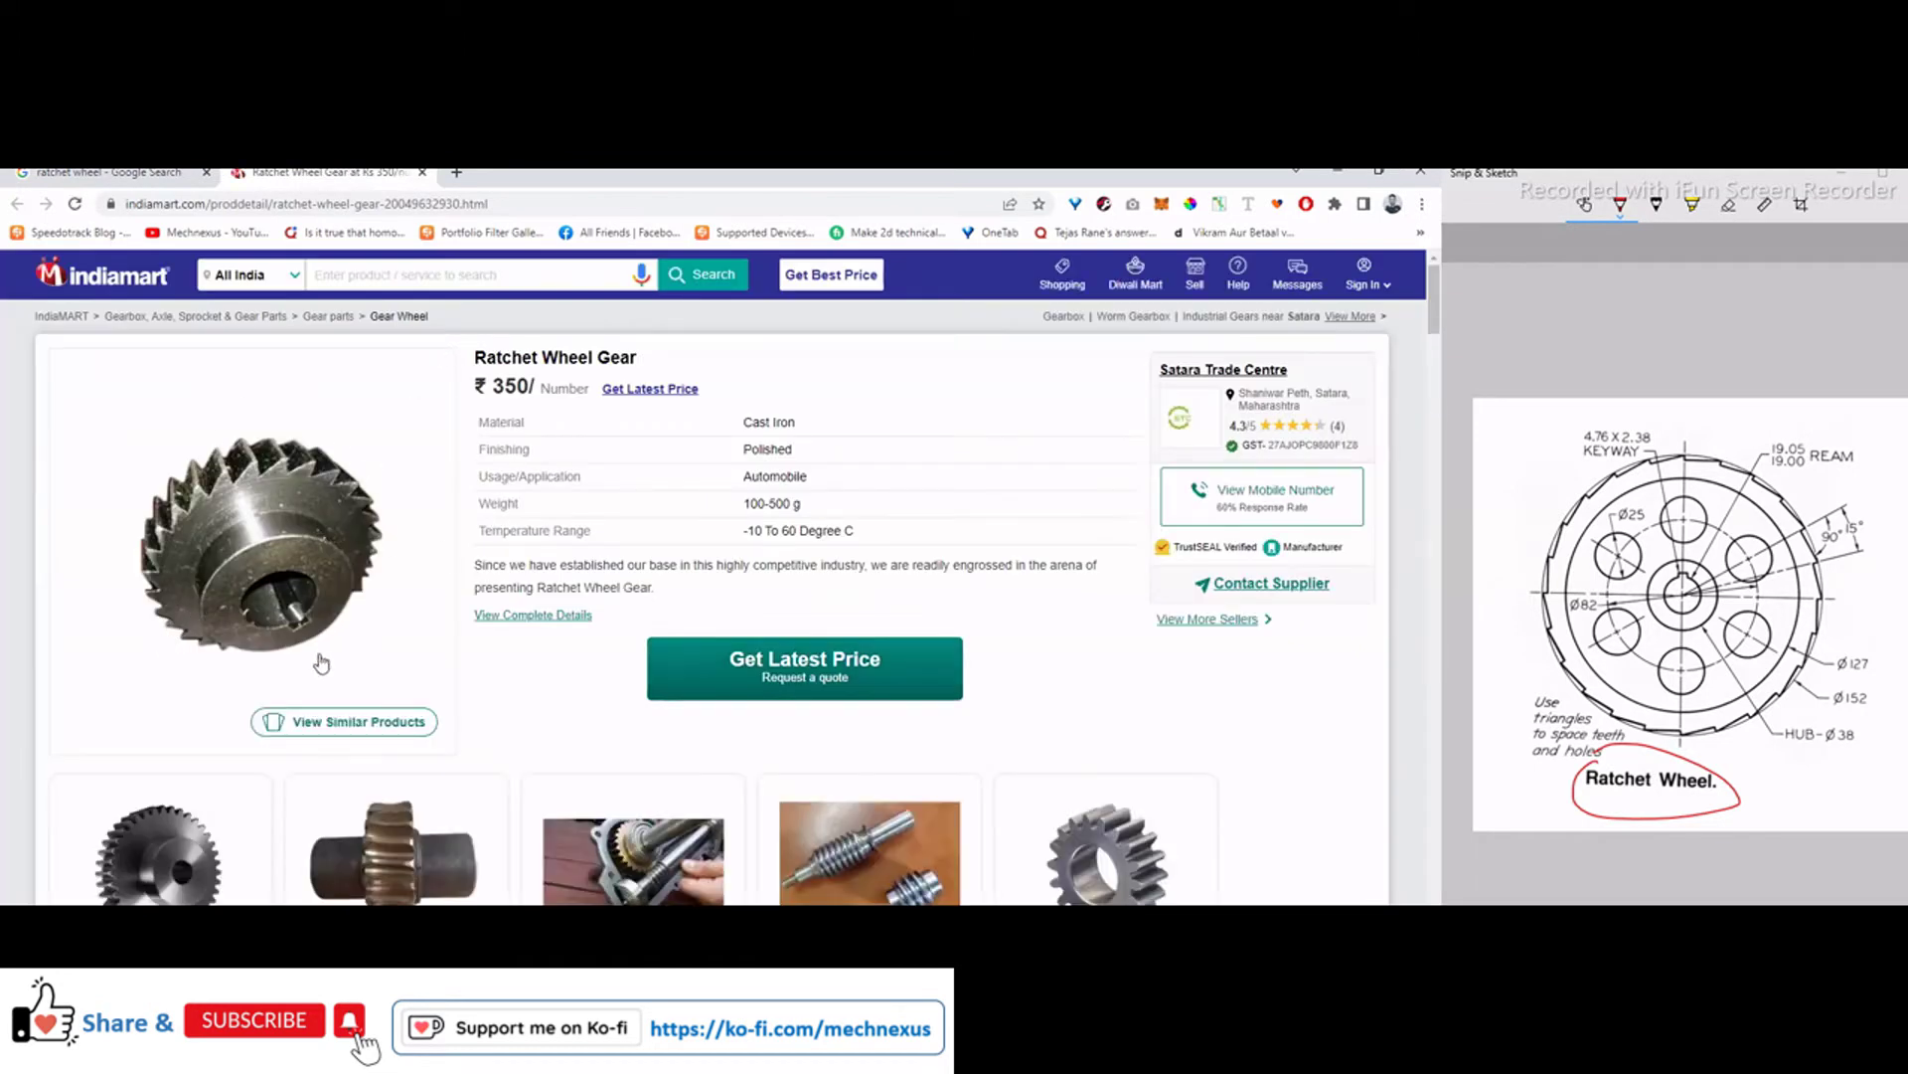
click(1342, 174)
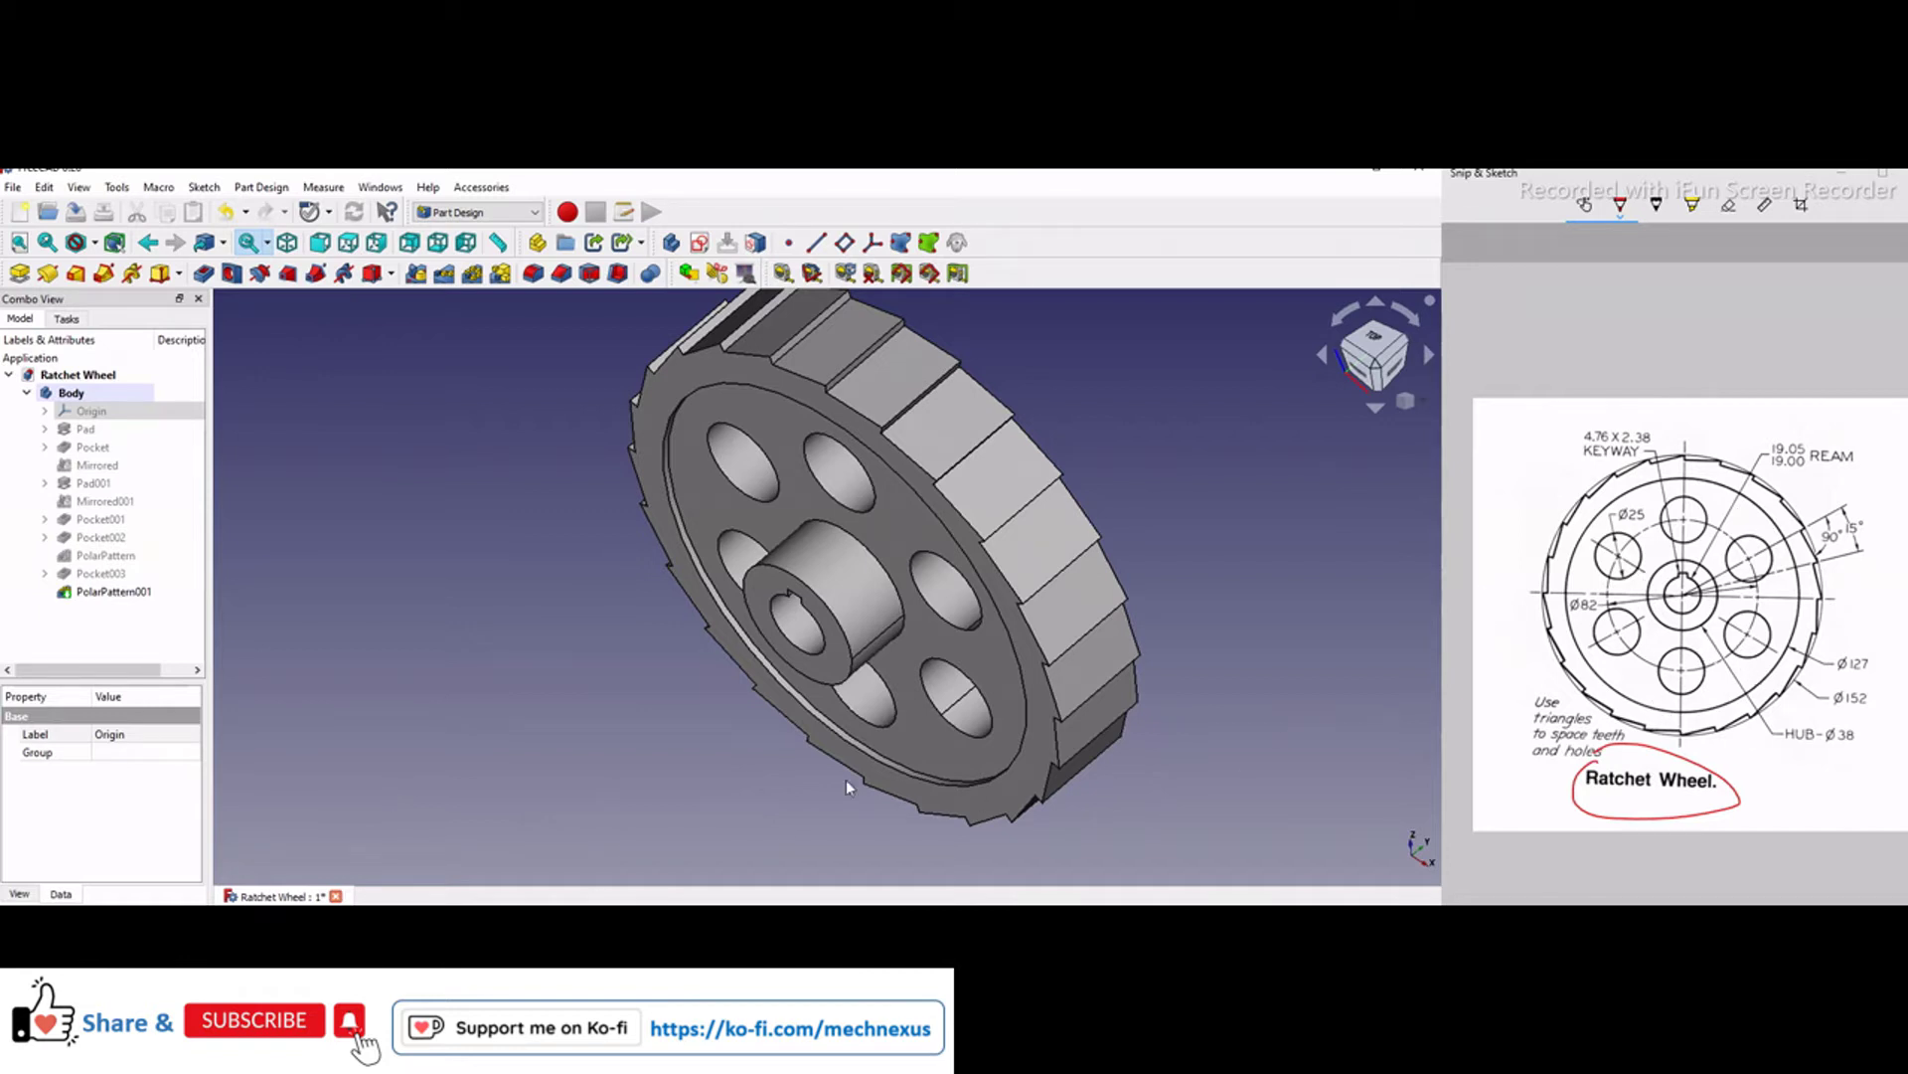
- Examine the finished ratchet wheel's teeth, holes, hub and keyway from several angles alongside the reference drawing
scroll(747, 753, down, 3)
middle_drag(750, 751, 867, 729)
key(0)
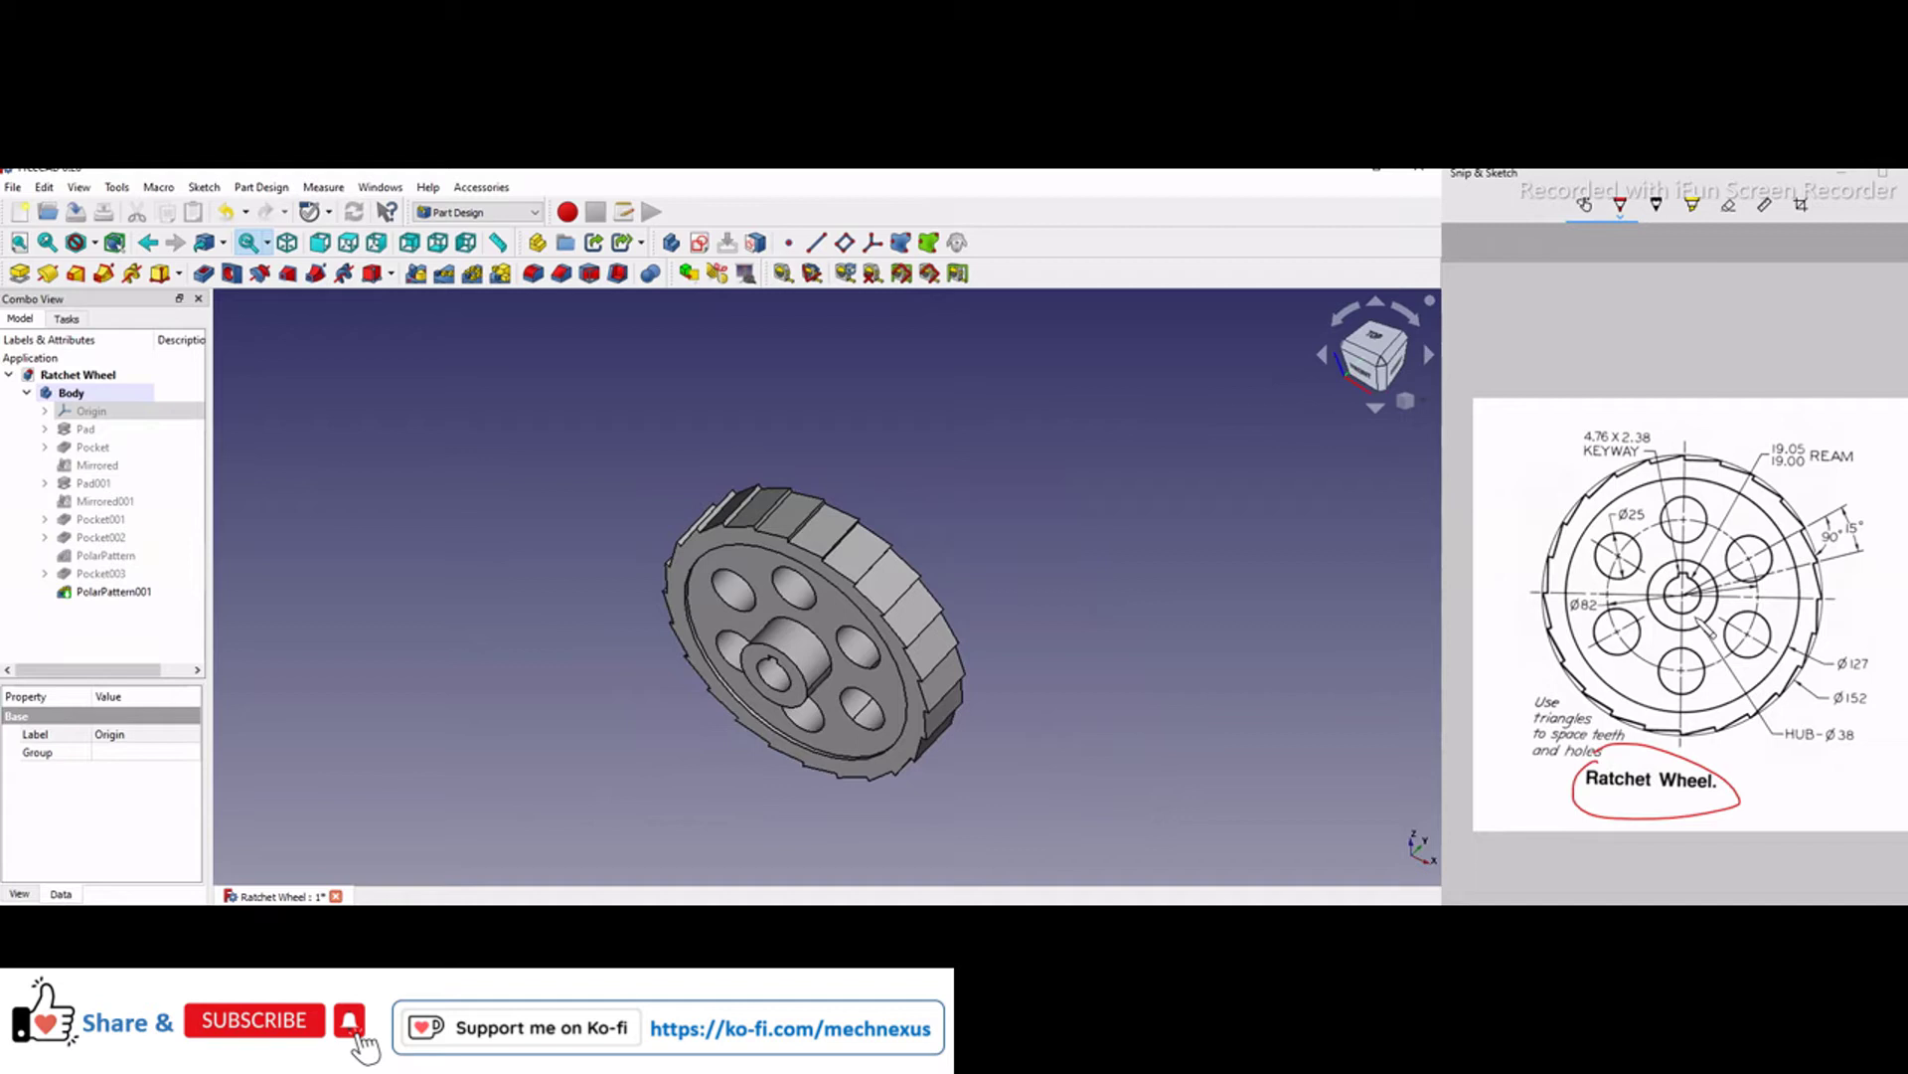
click(1821, 742)
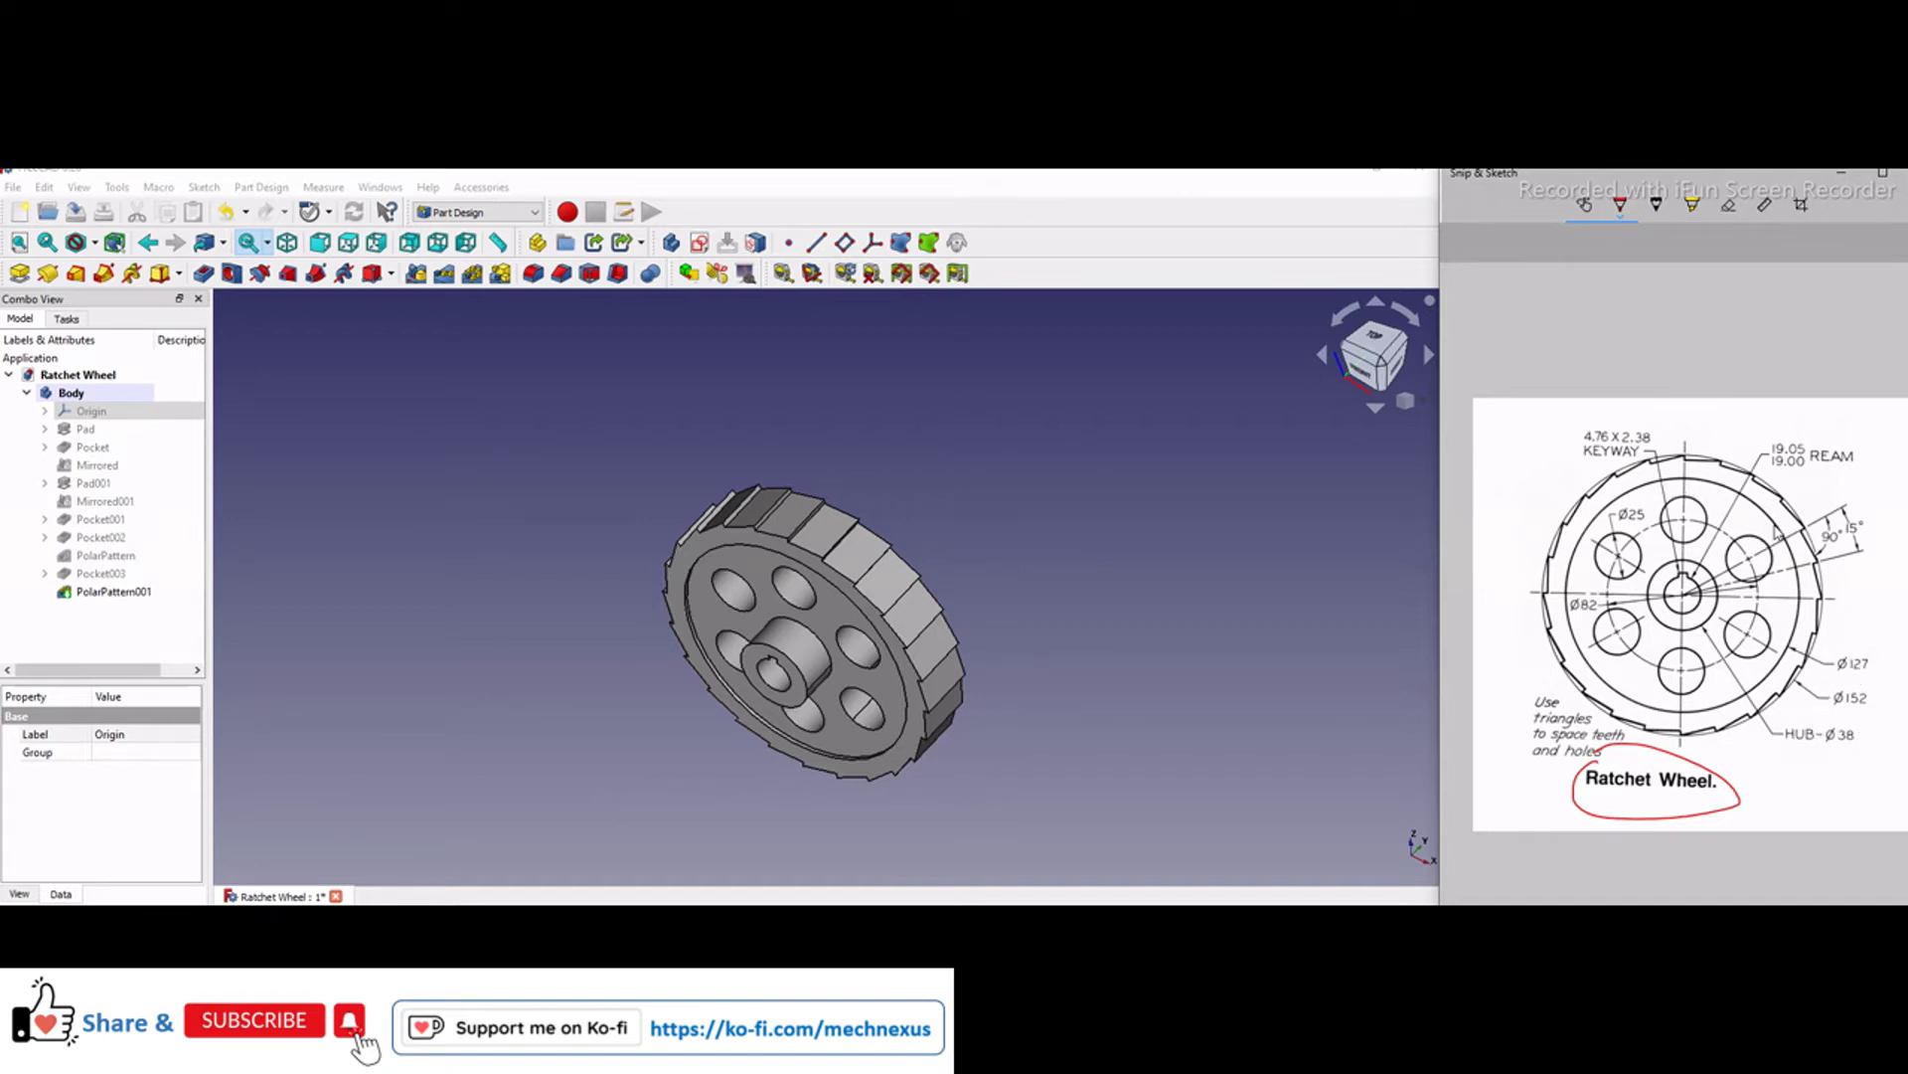
scroll(1774, 633, up, 1)
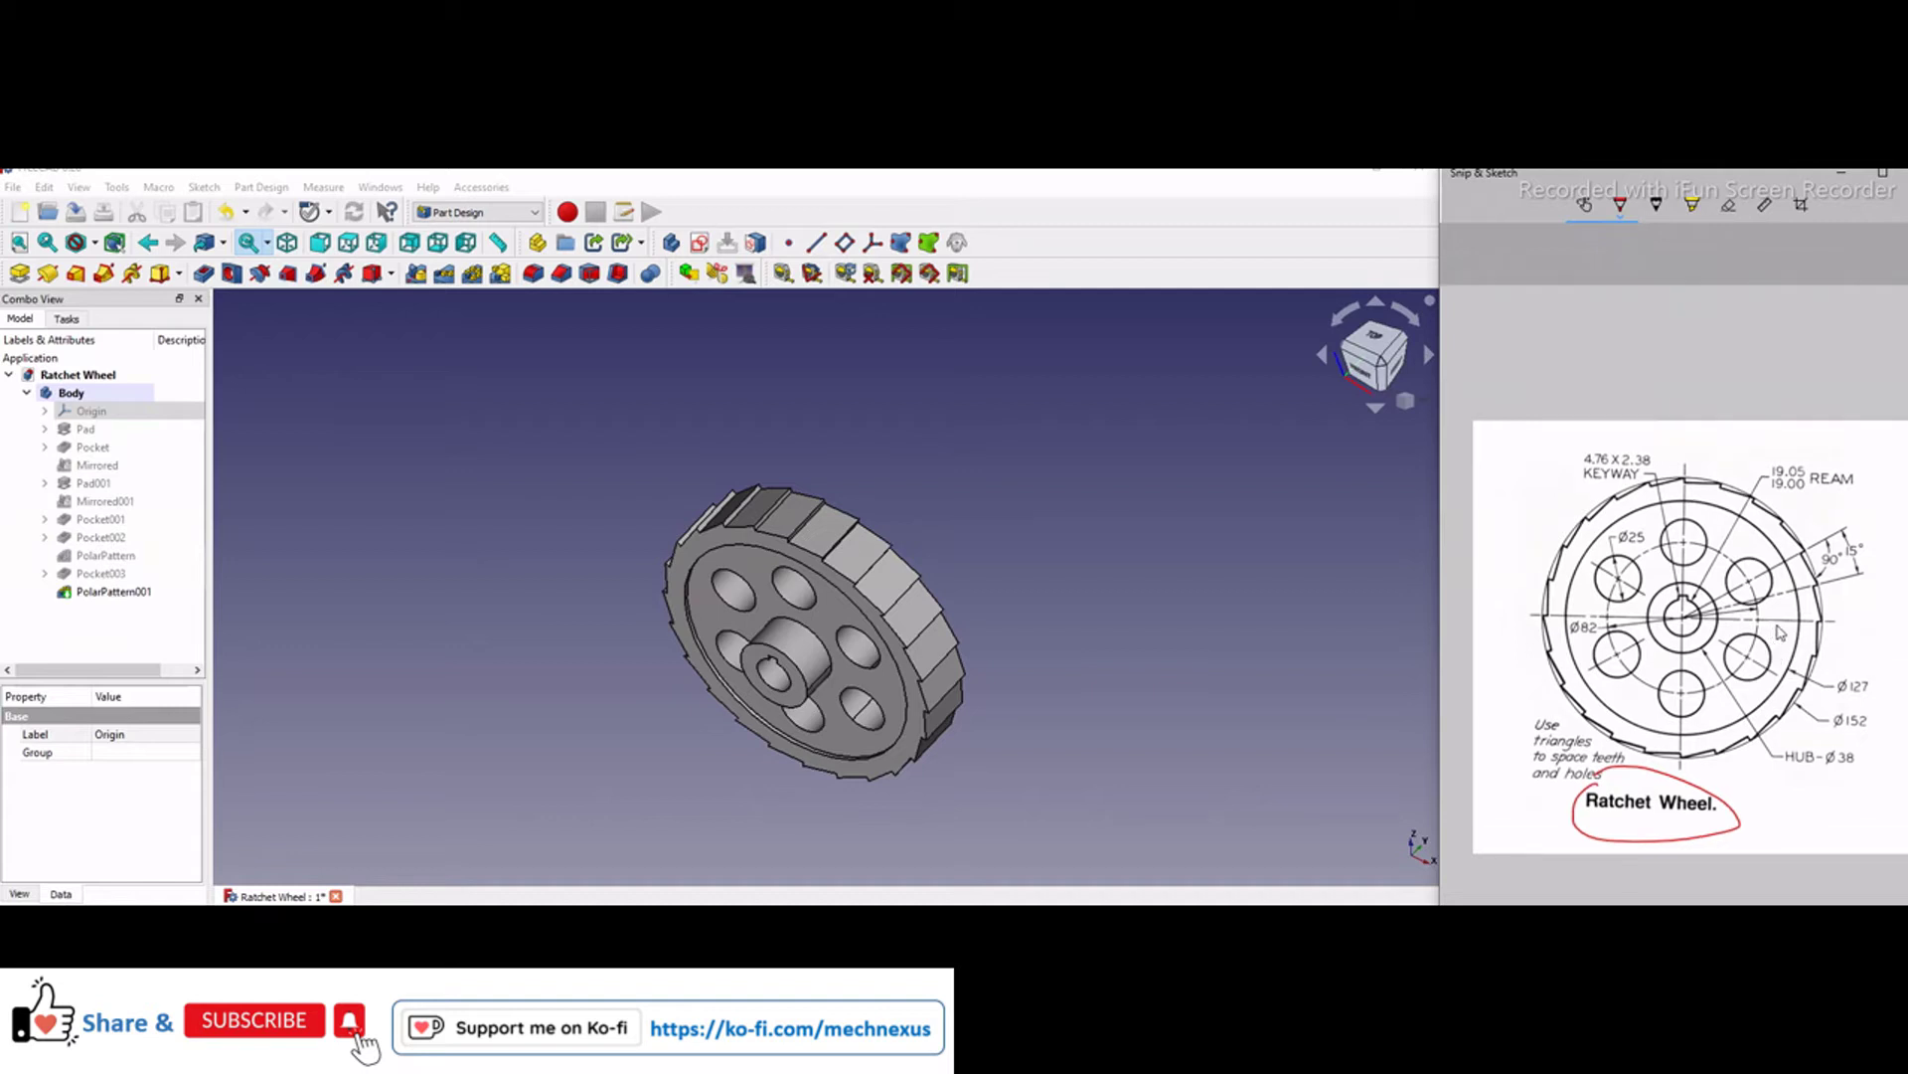
scroll(684, 646, up, 3)
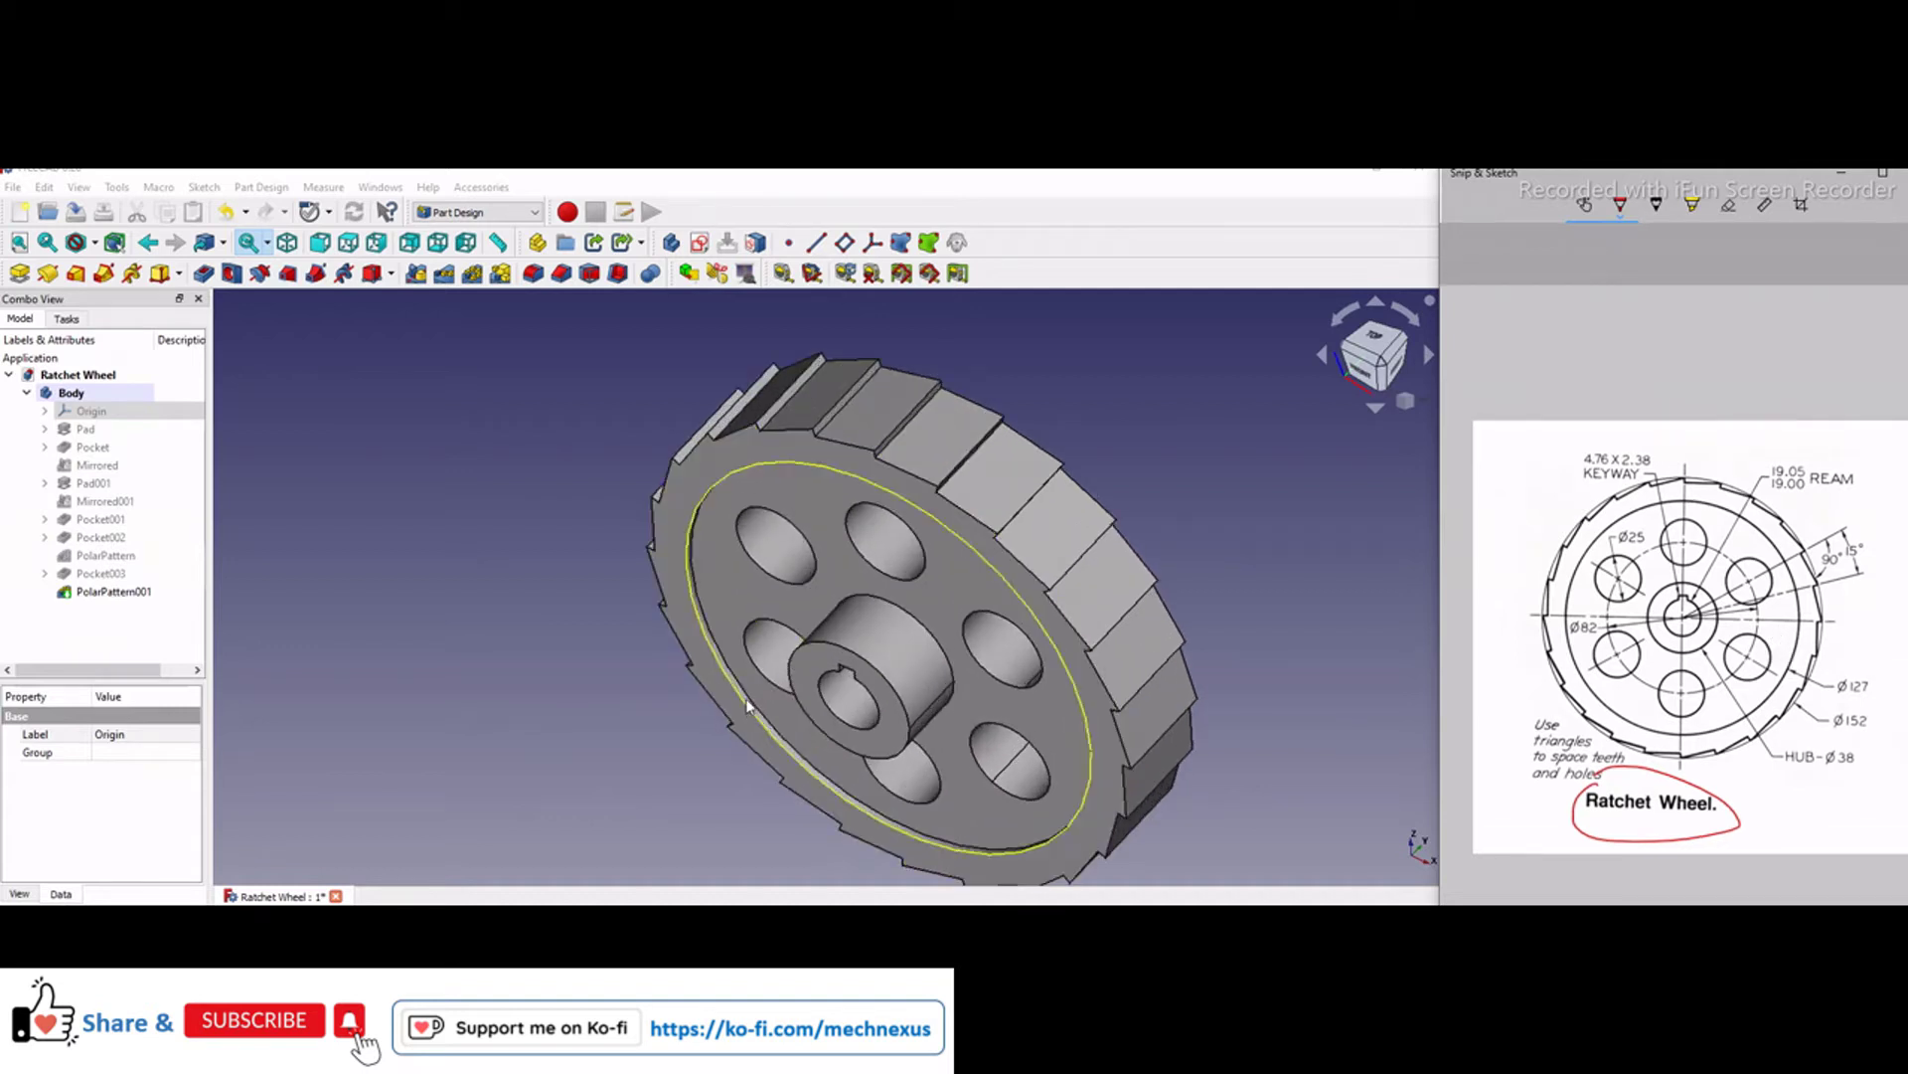
scroll(462, 631, down, 5)
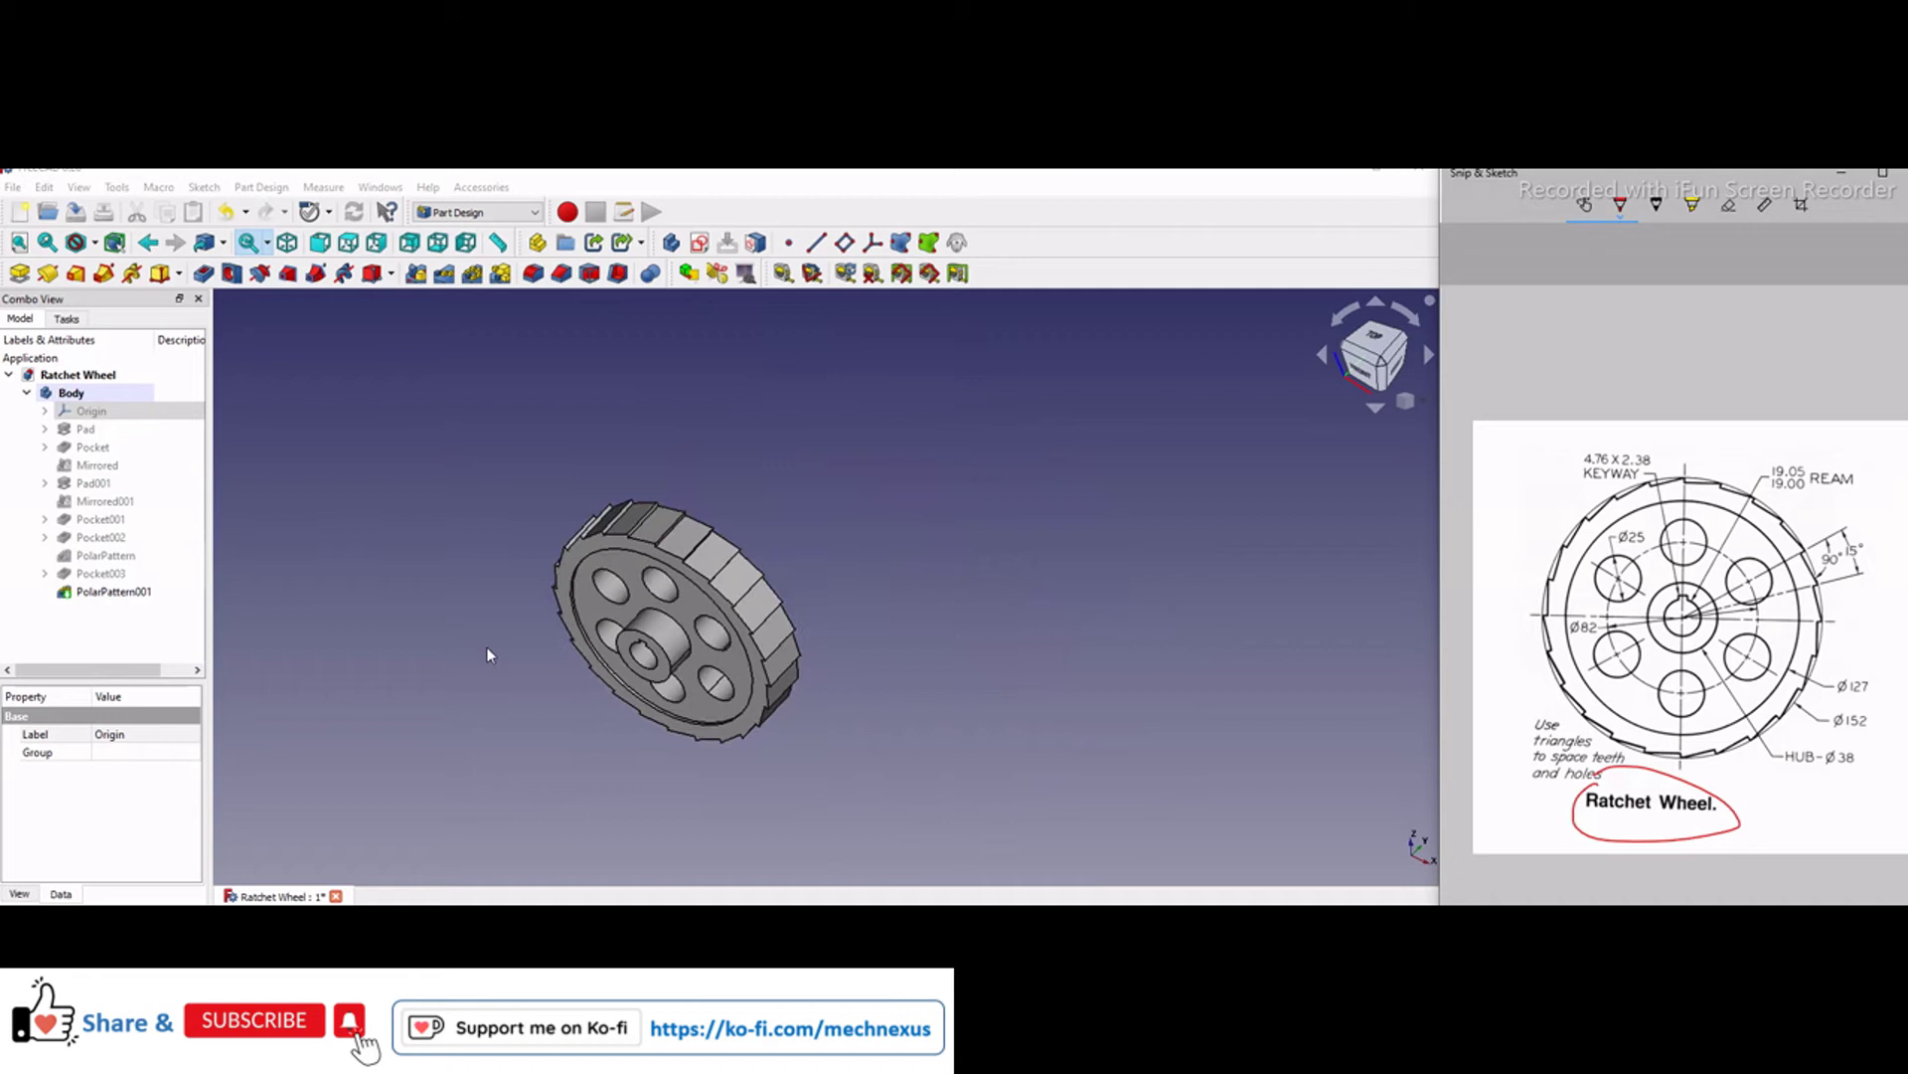
middle_drag(486, 646, 521, 609)
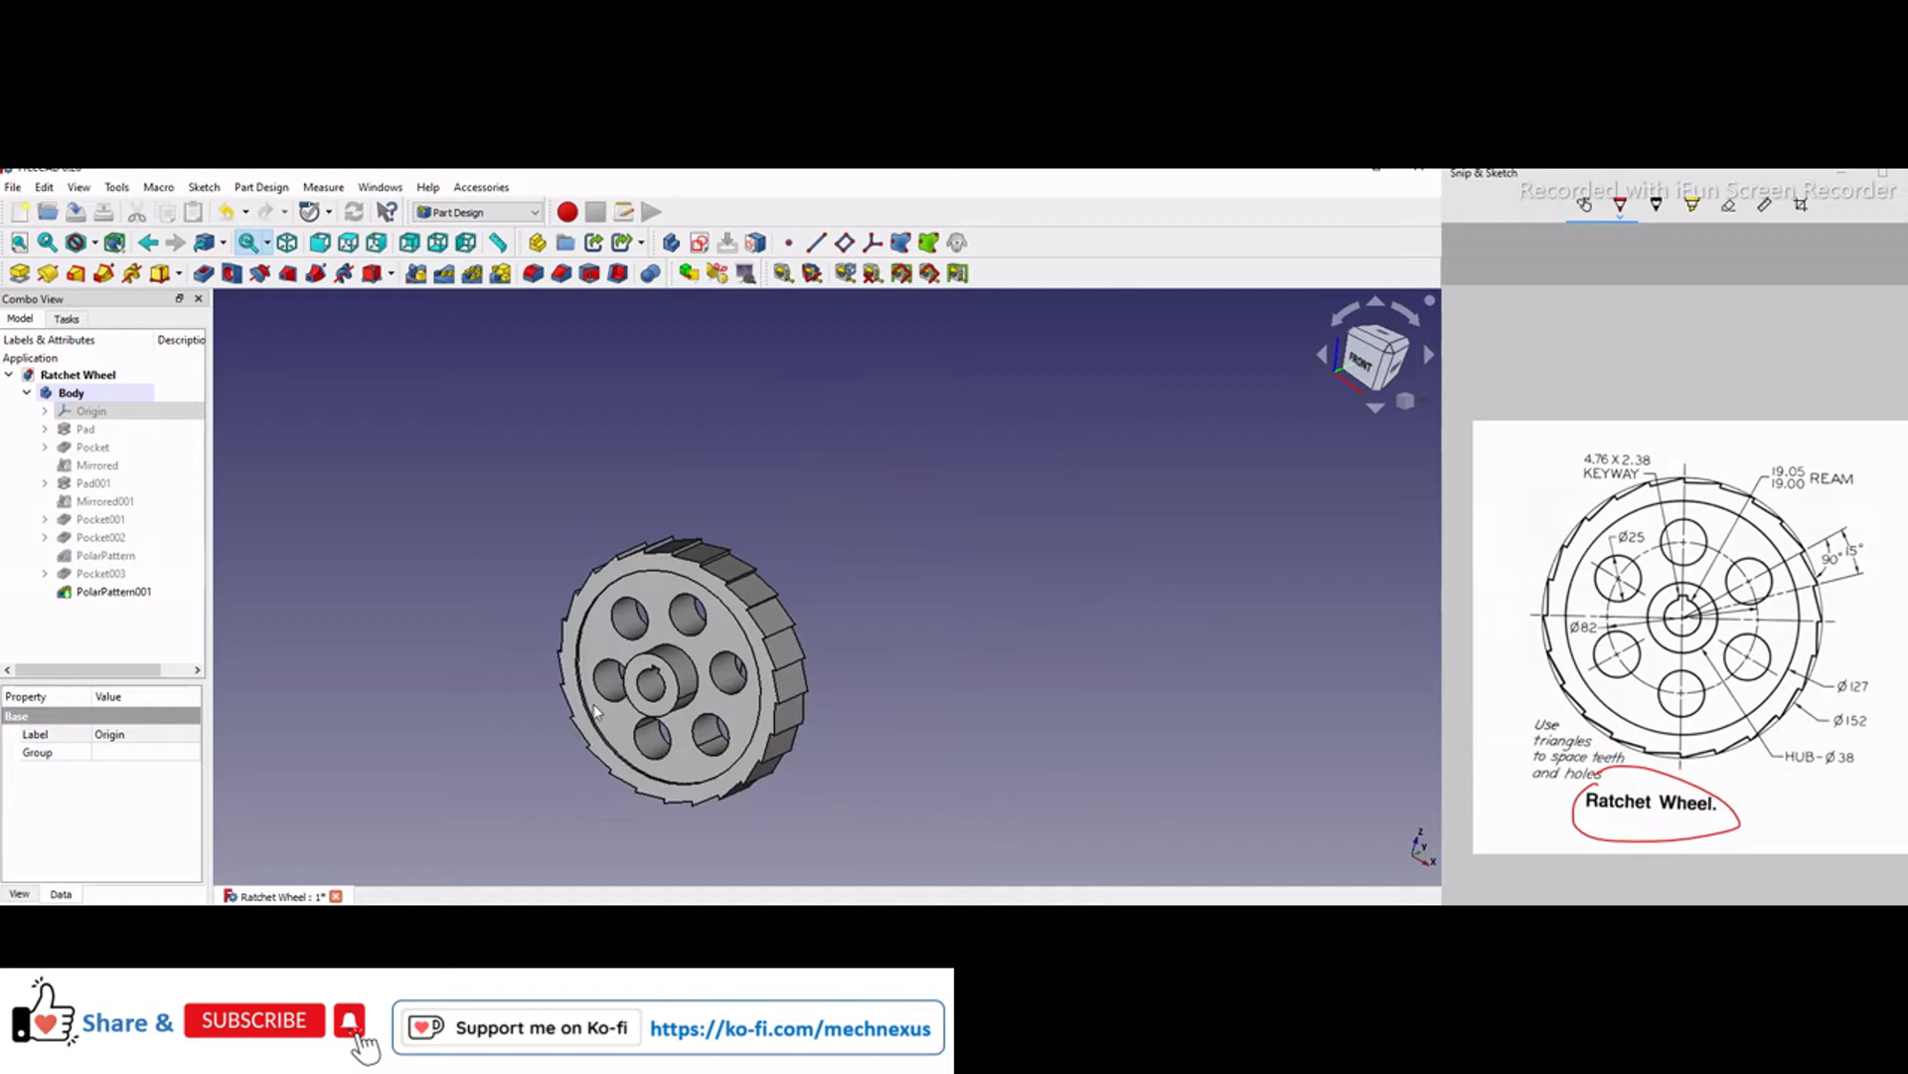
middle_drag(732, 641, 905, 561)
scroll(905, 560, up, 1)
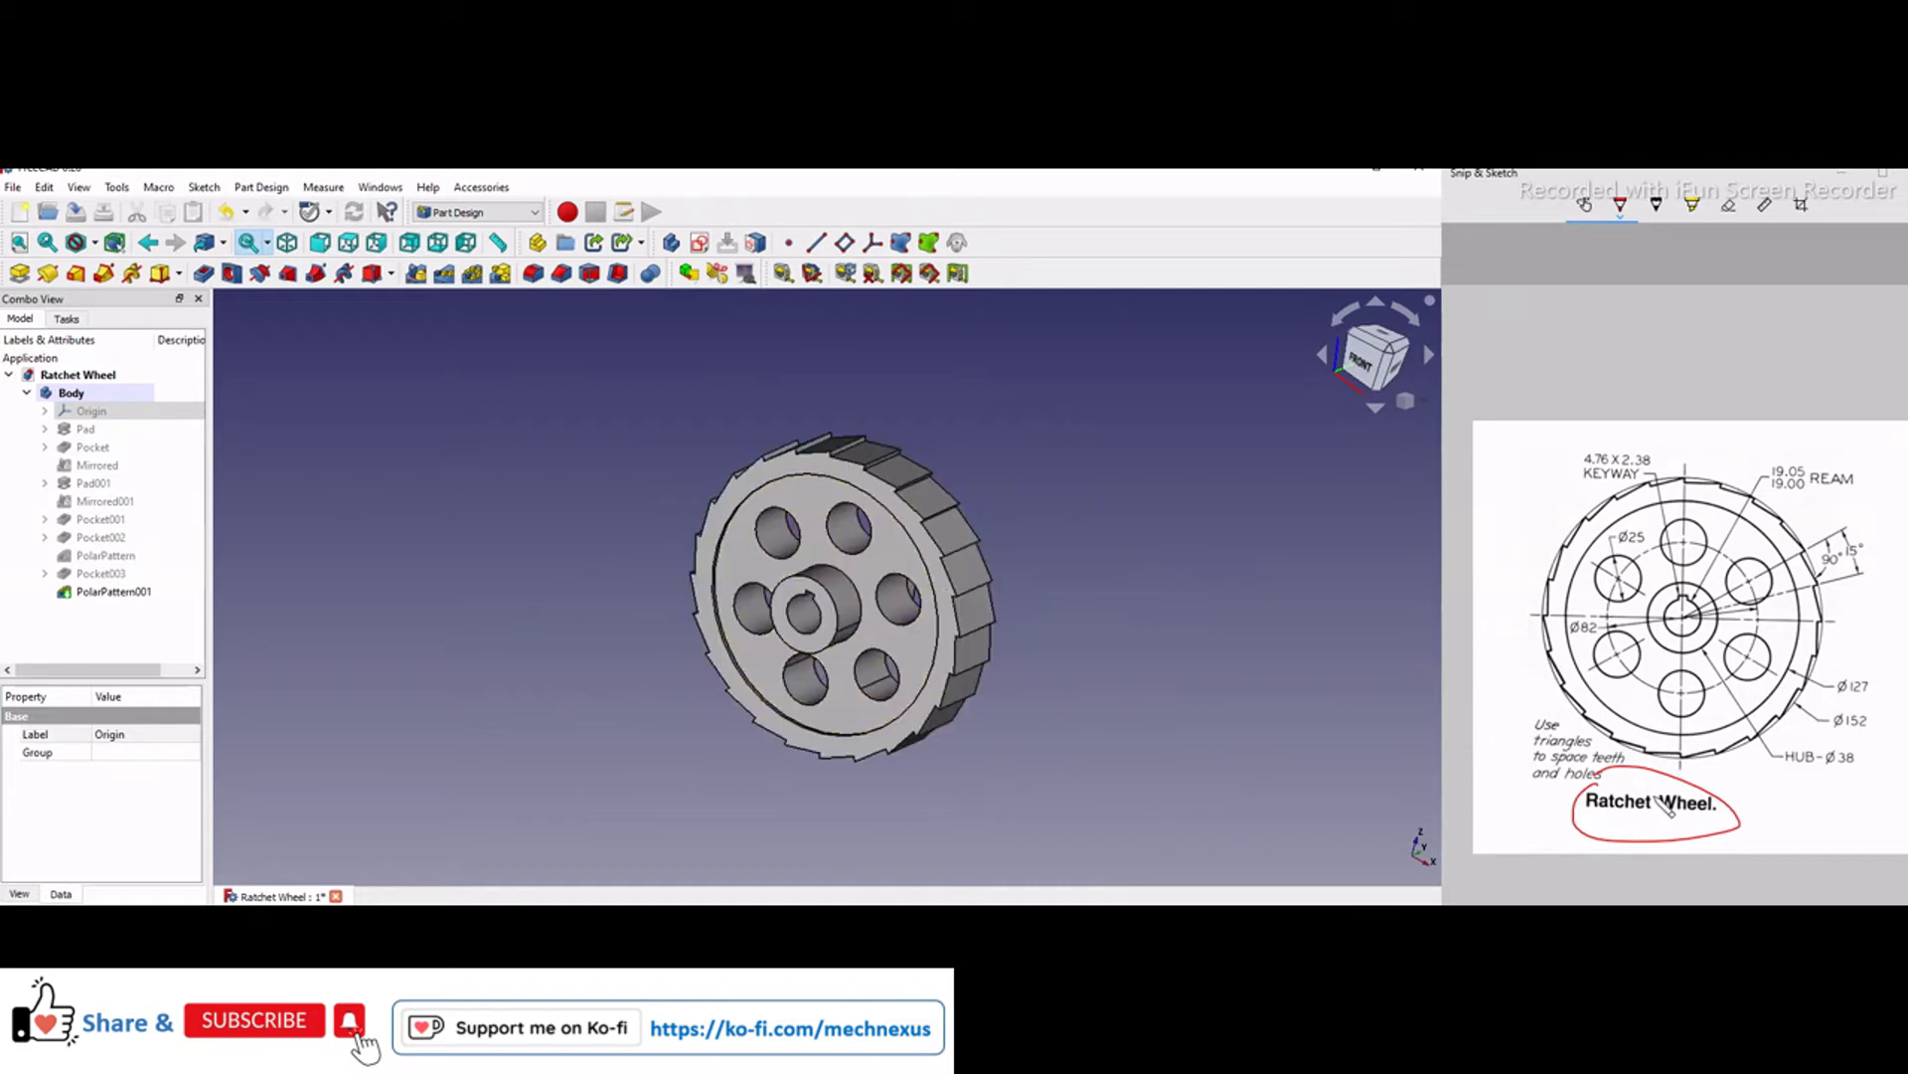
- Show the model at its first Pad feature and open that pad's sketch to inspect the outer circle's diameter
click(83, 430)
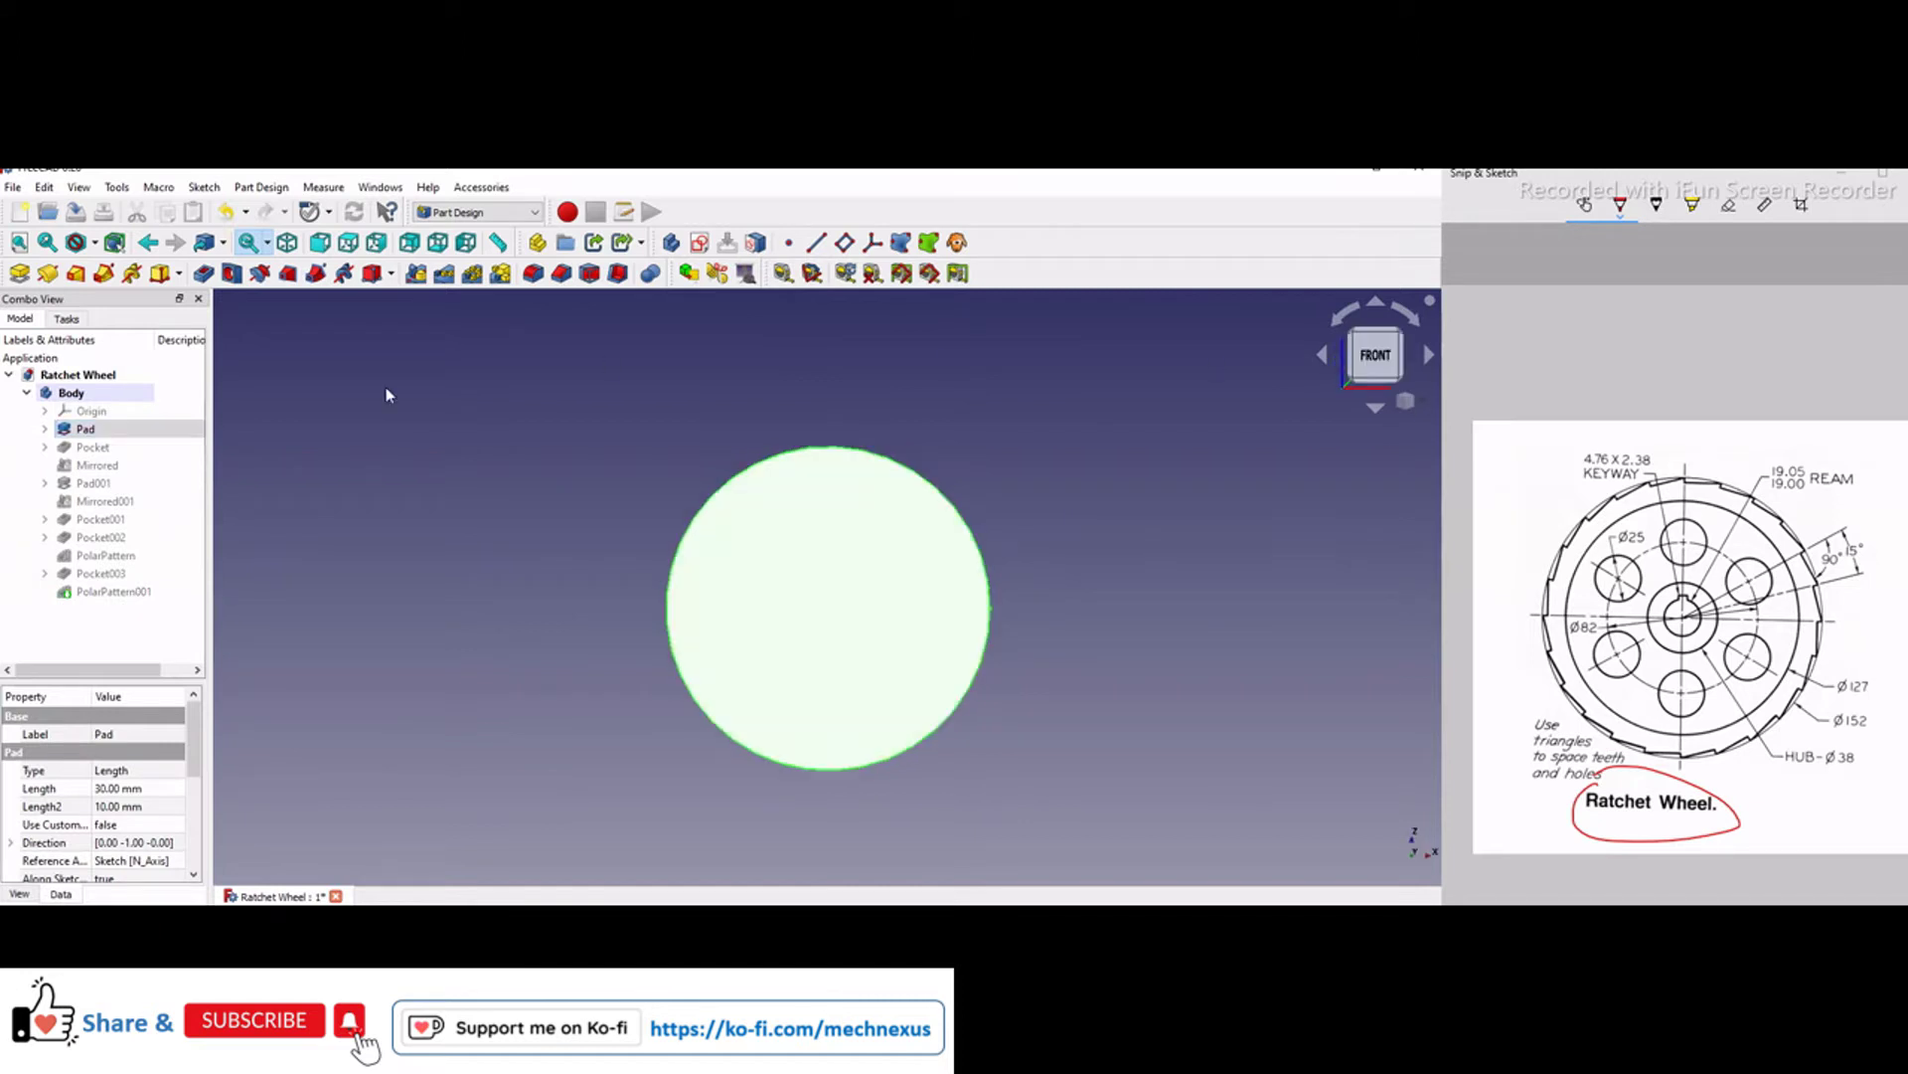
click(323, 492)
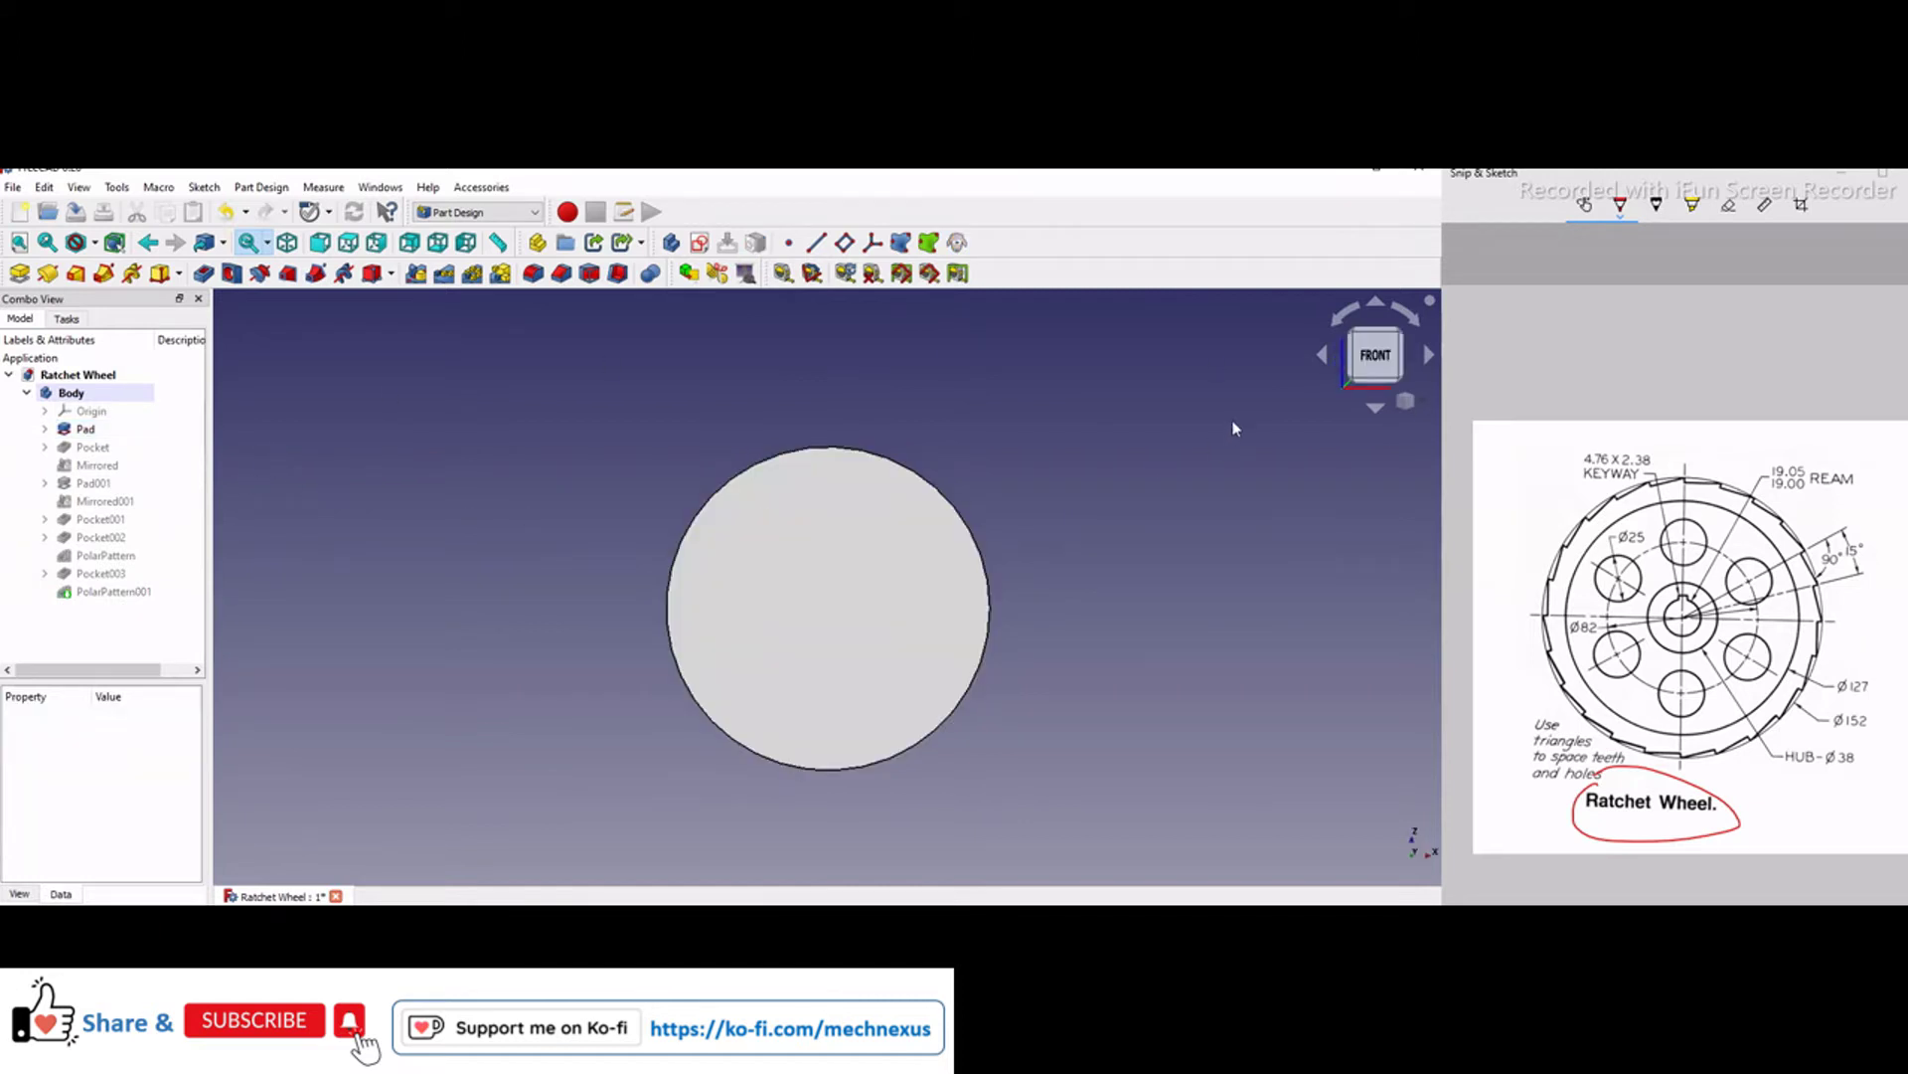
click(44, 428)
double_click(106, 450)
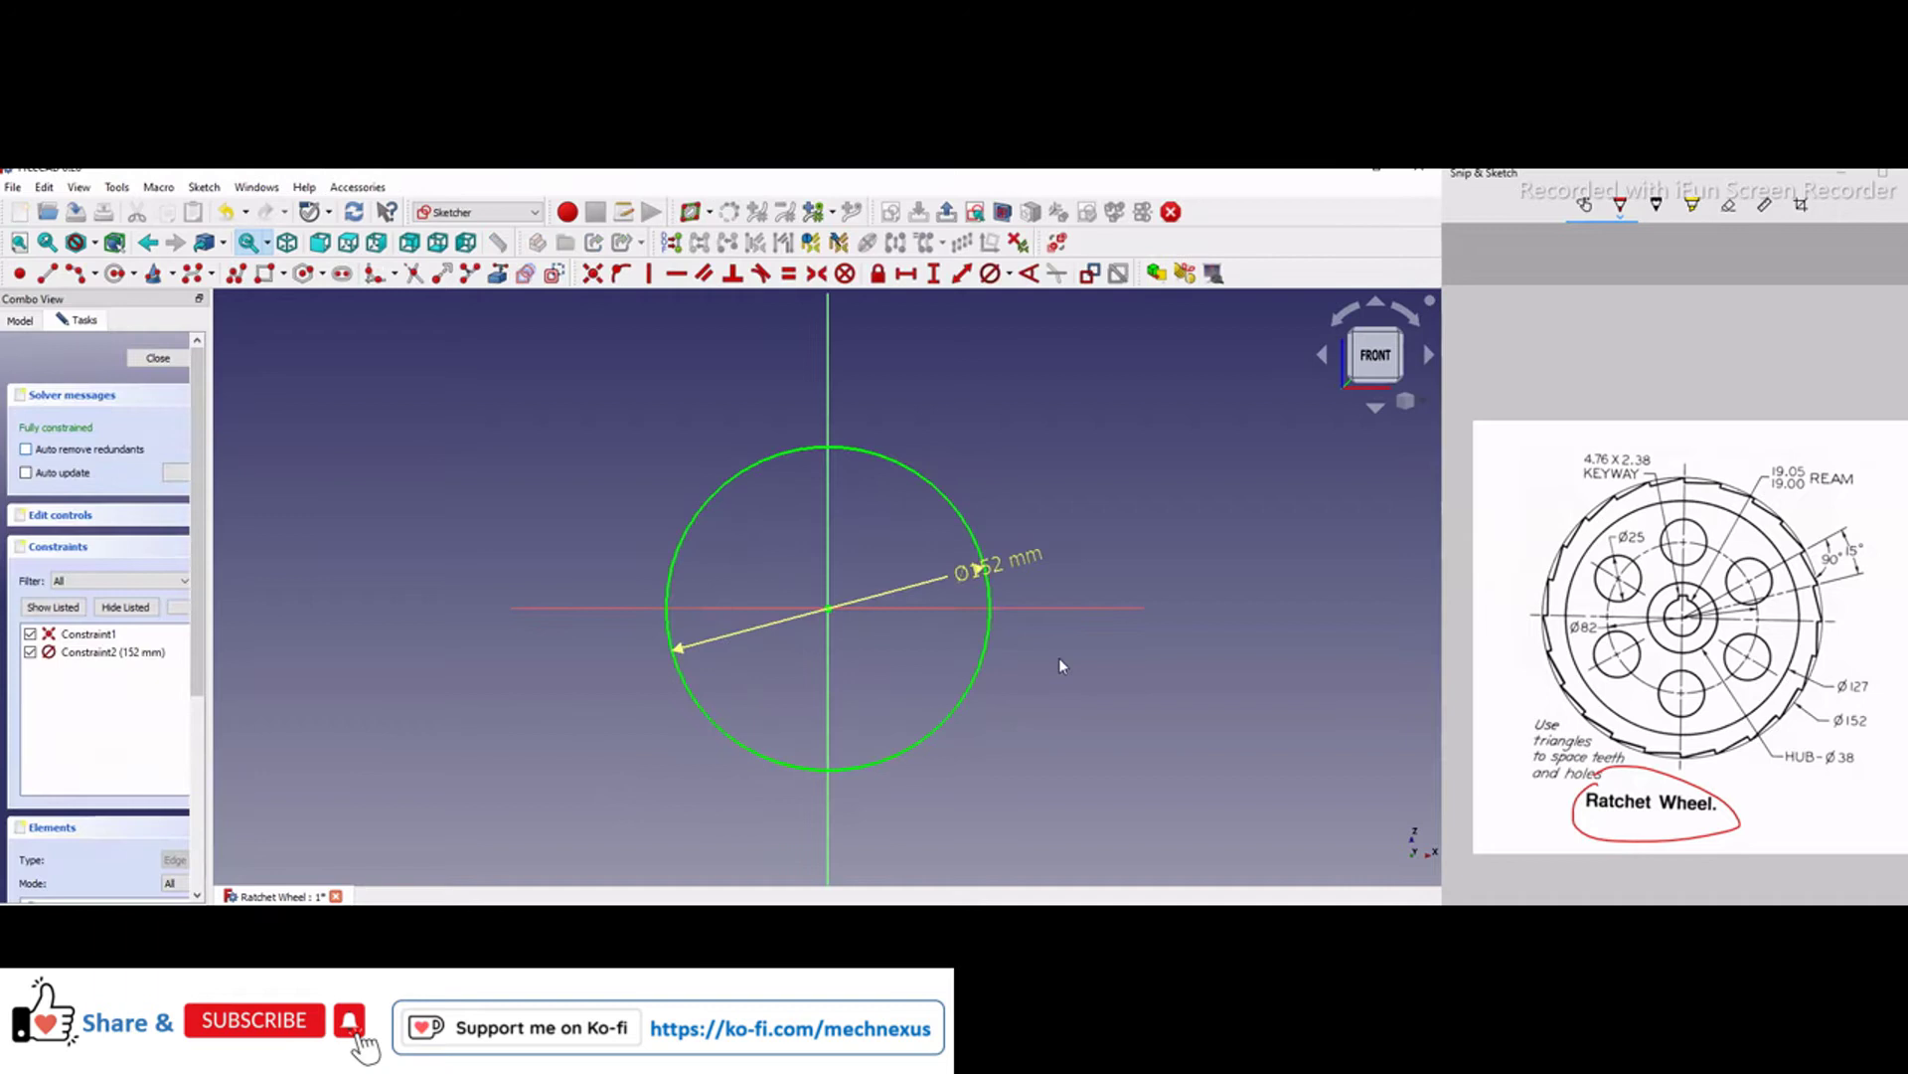
scroll(991, 572, up, 2)
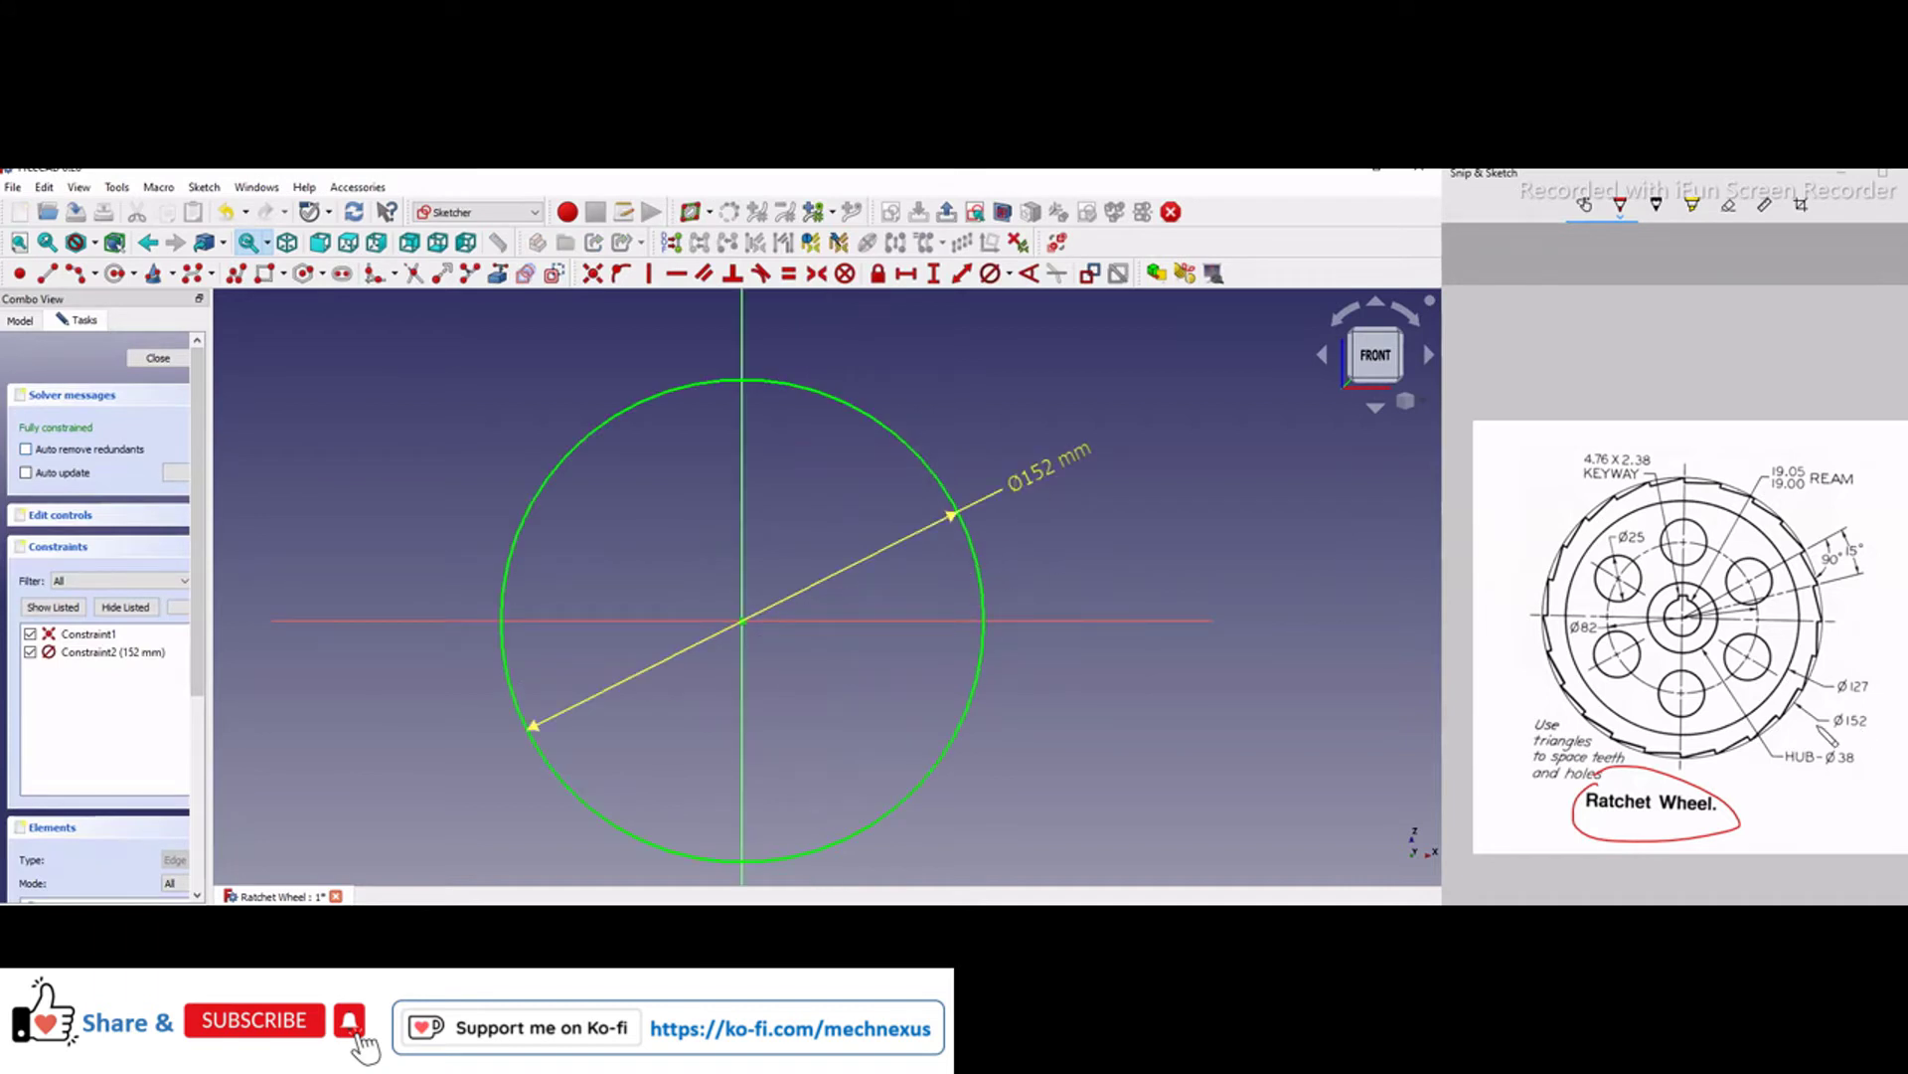
- Underline the Ø152 dimension on the reference drawing in red and close the pad's sketch
click(1840, 735)
drag(1872, 716, 1835, 728)
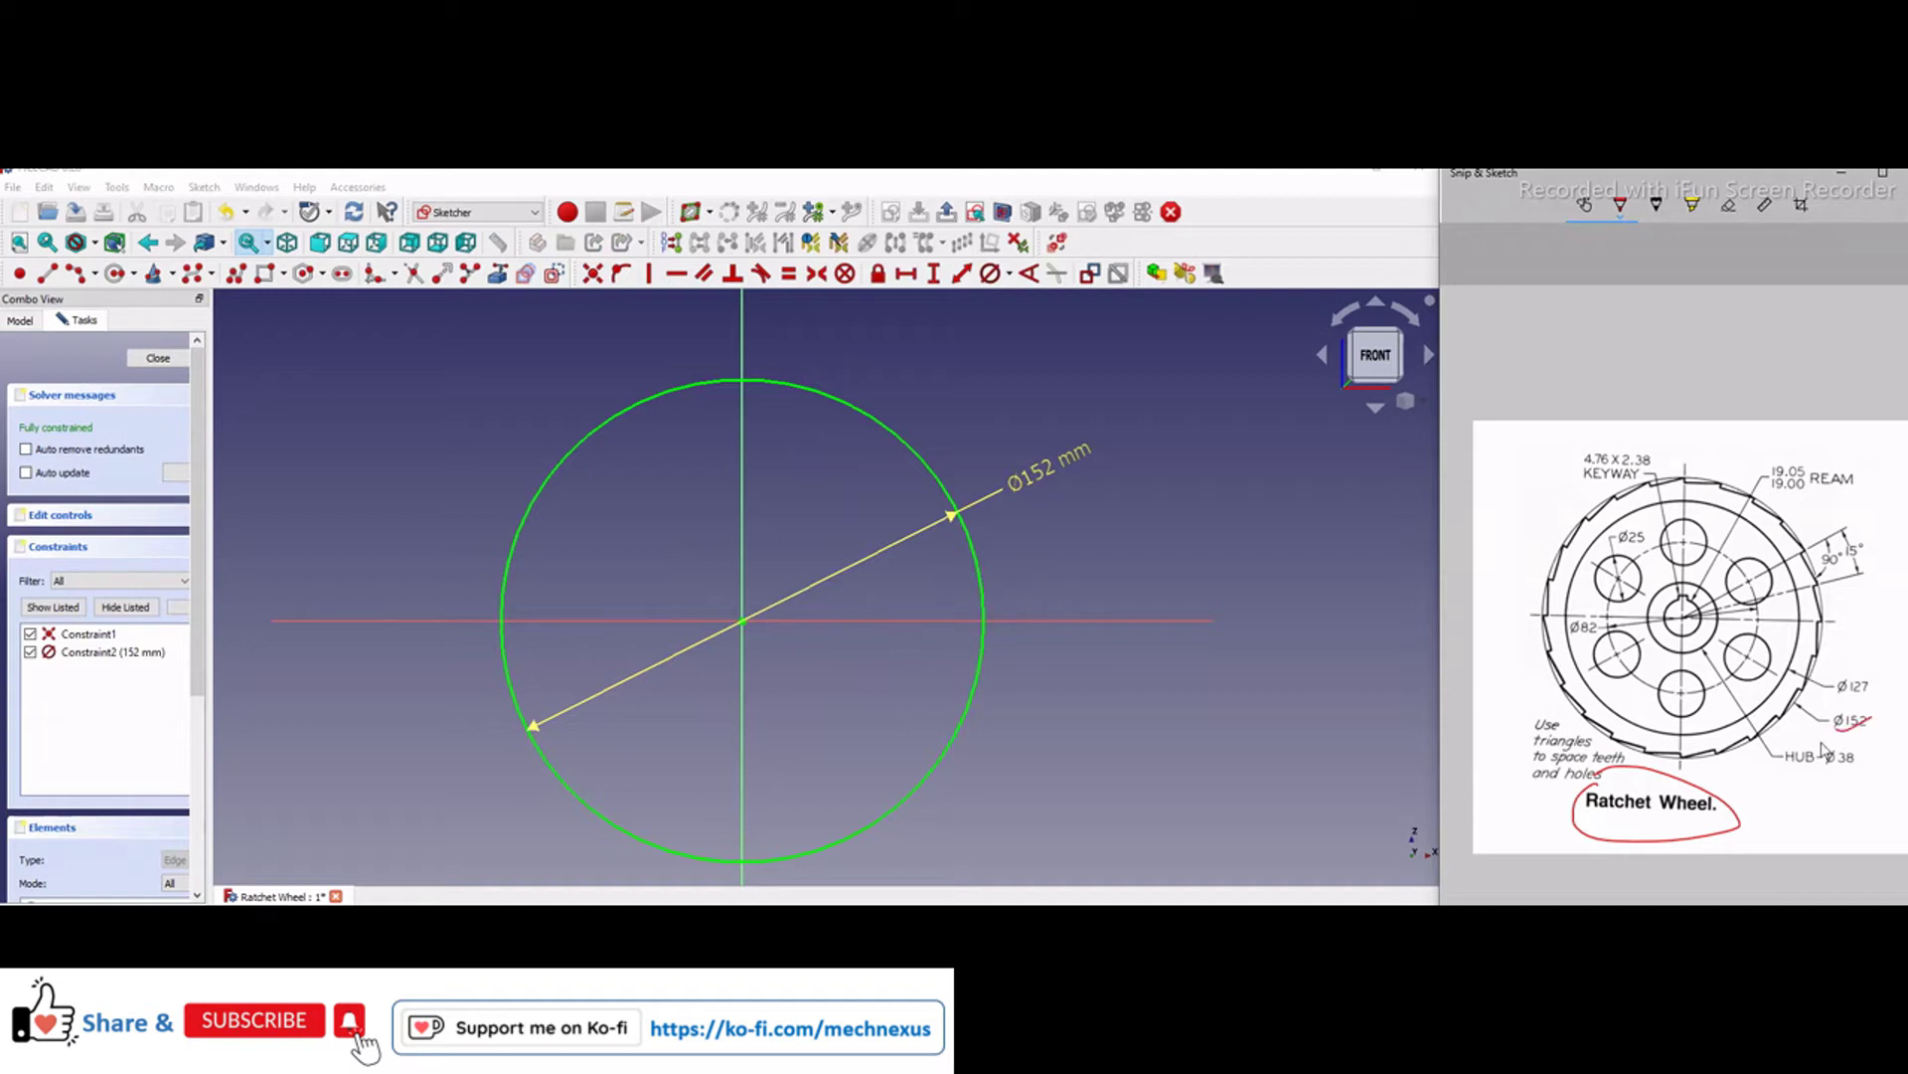
click(174, 363)
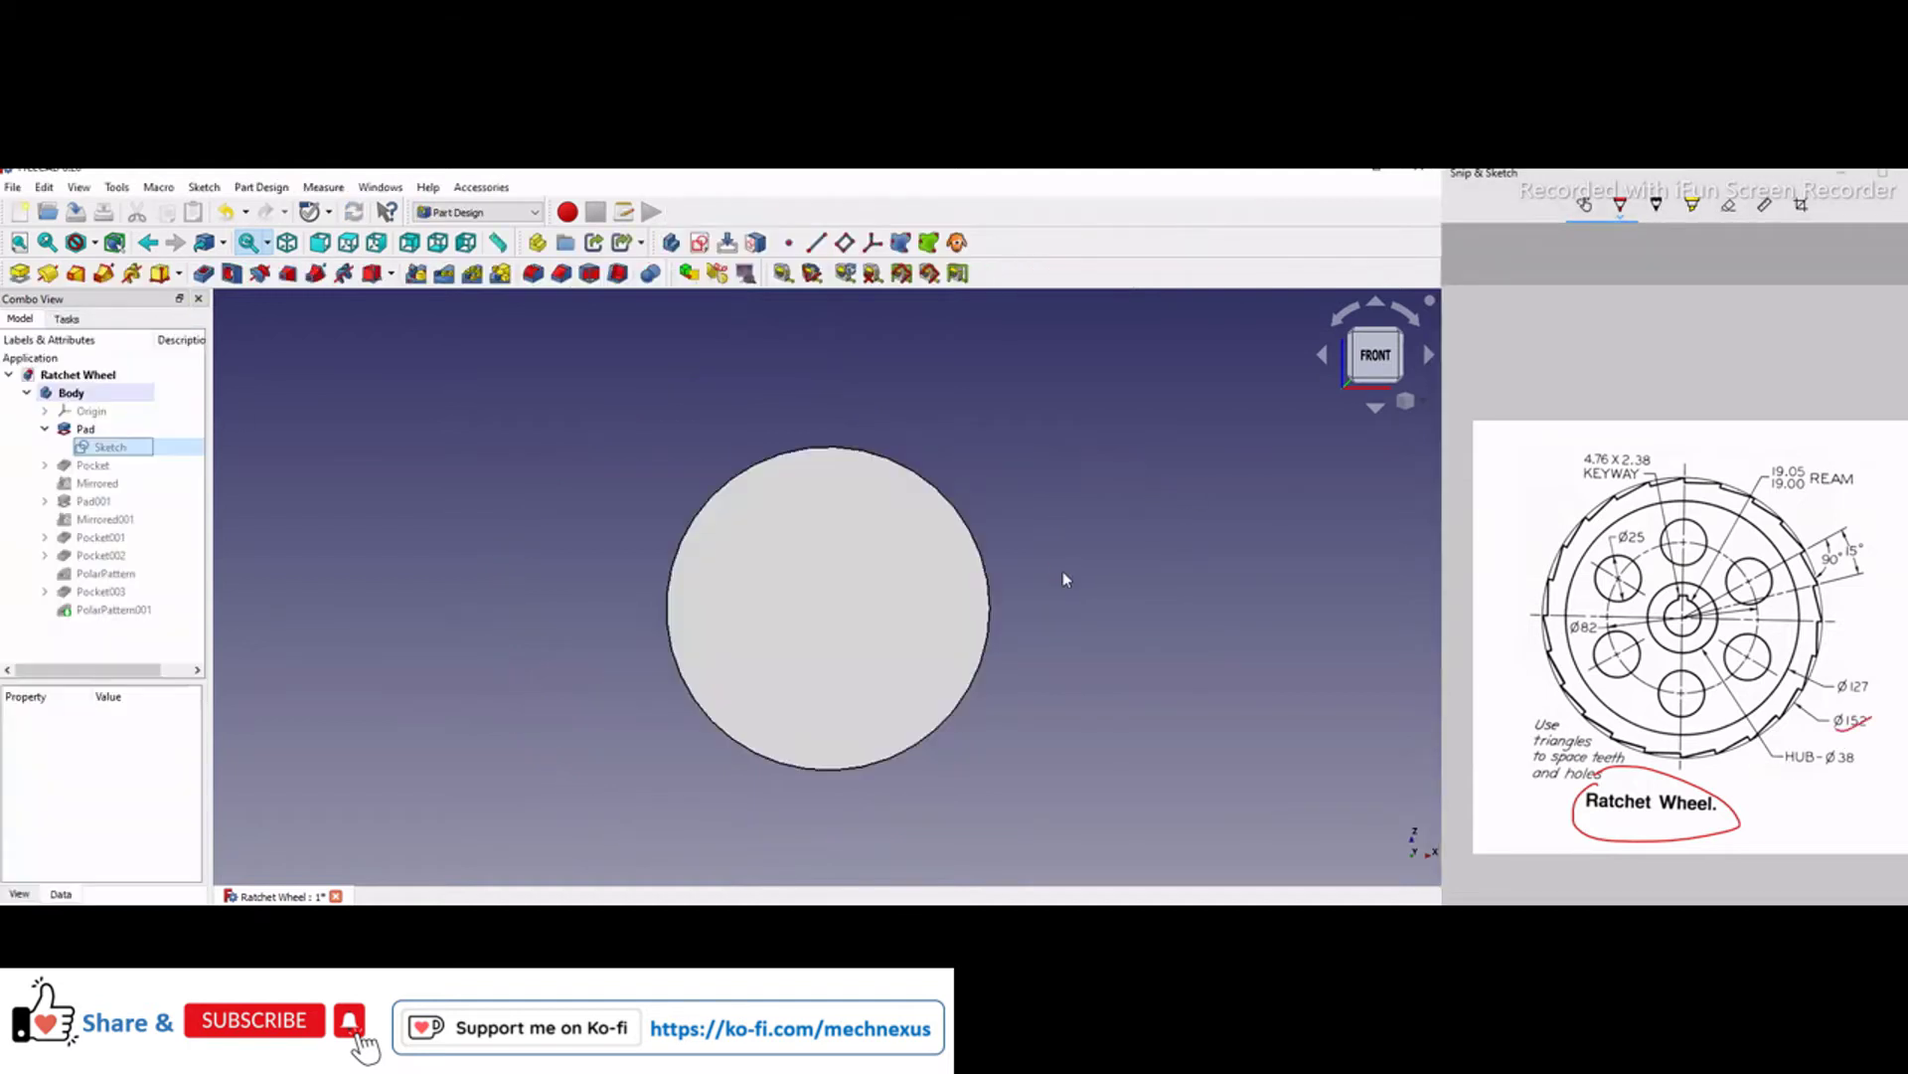
- Set the isometric view and review the base Pad's length and symmetry settings, cancelling without changes
click(1406, 401)
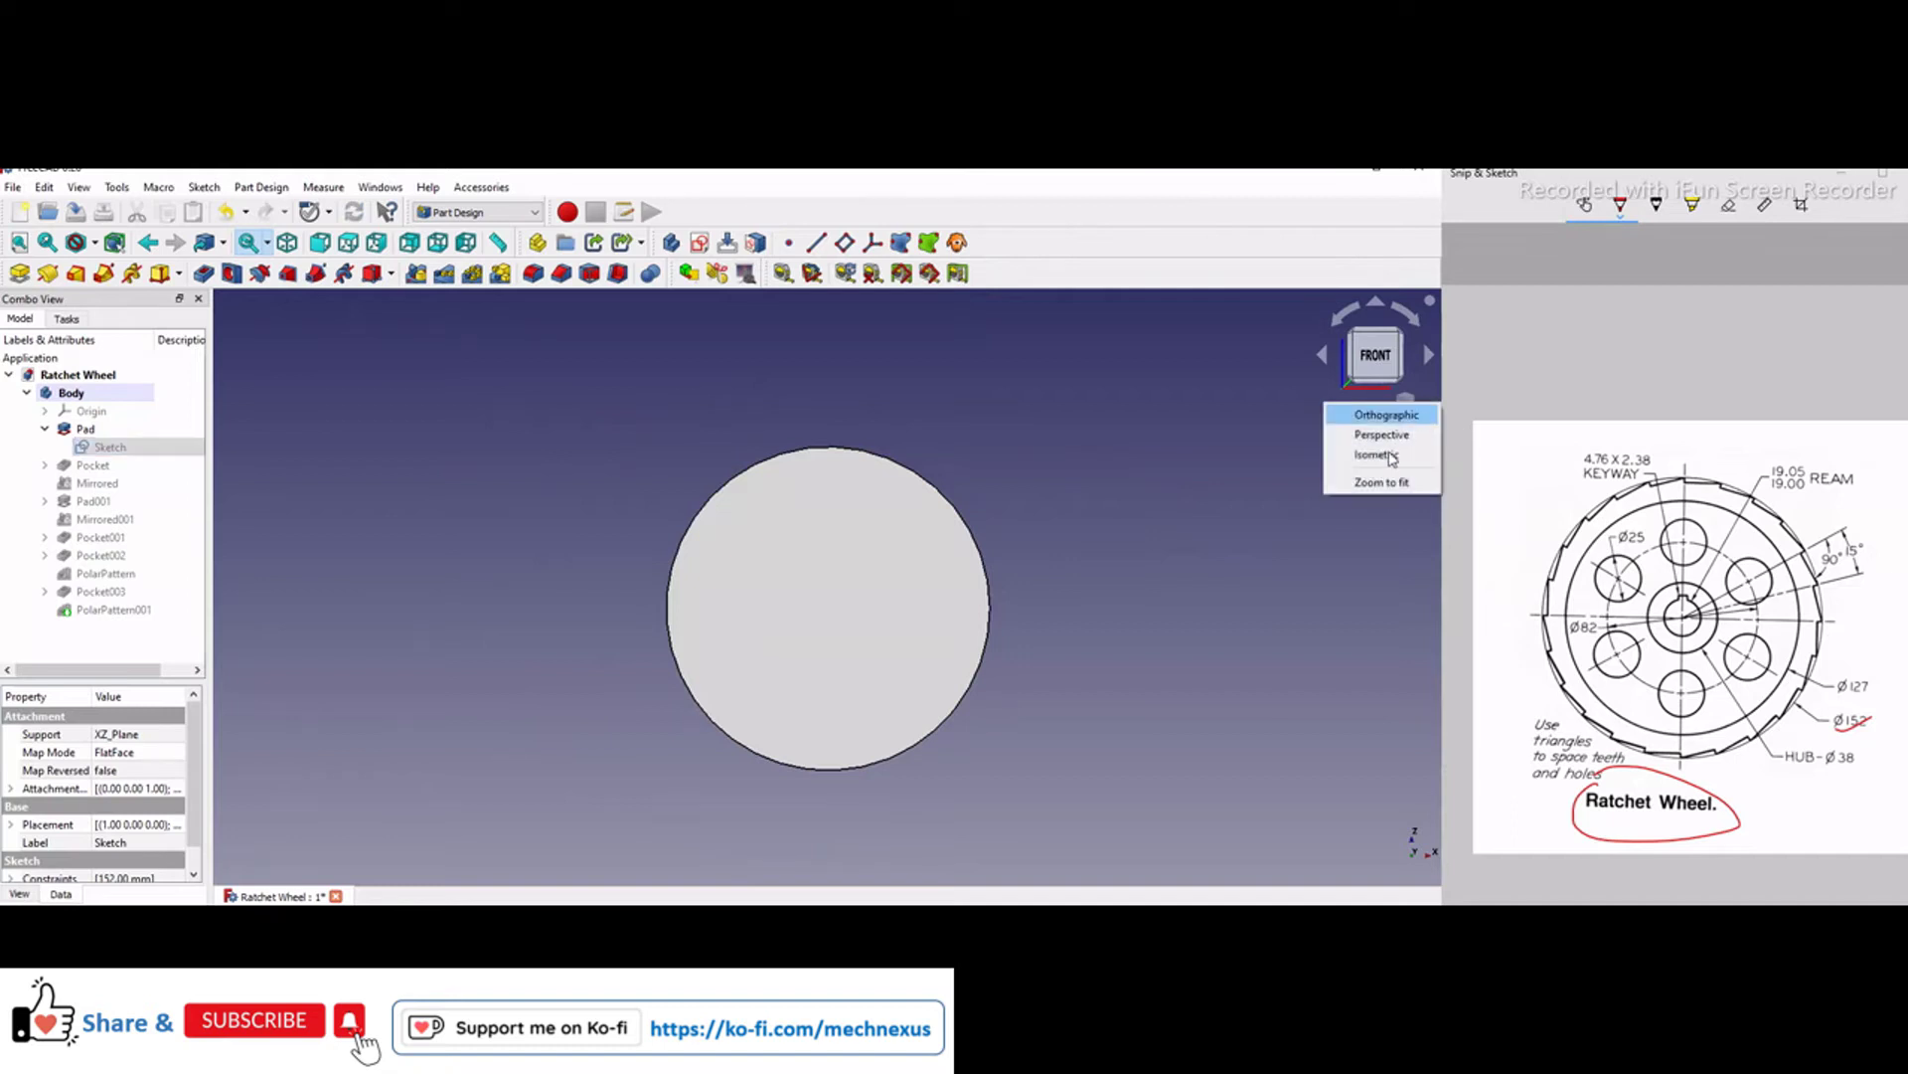
click(1377, 455)
click(95, 431)
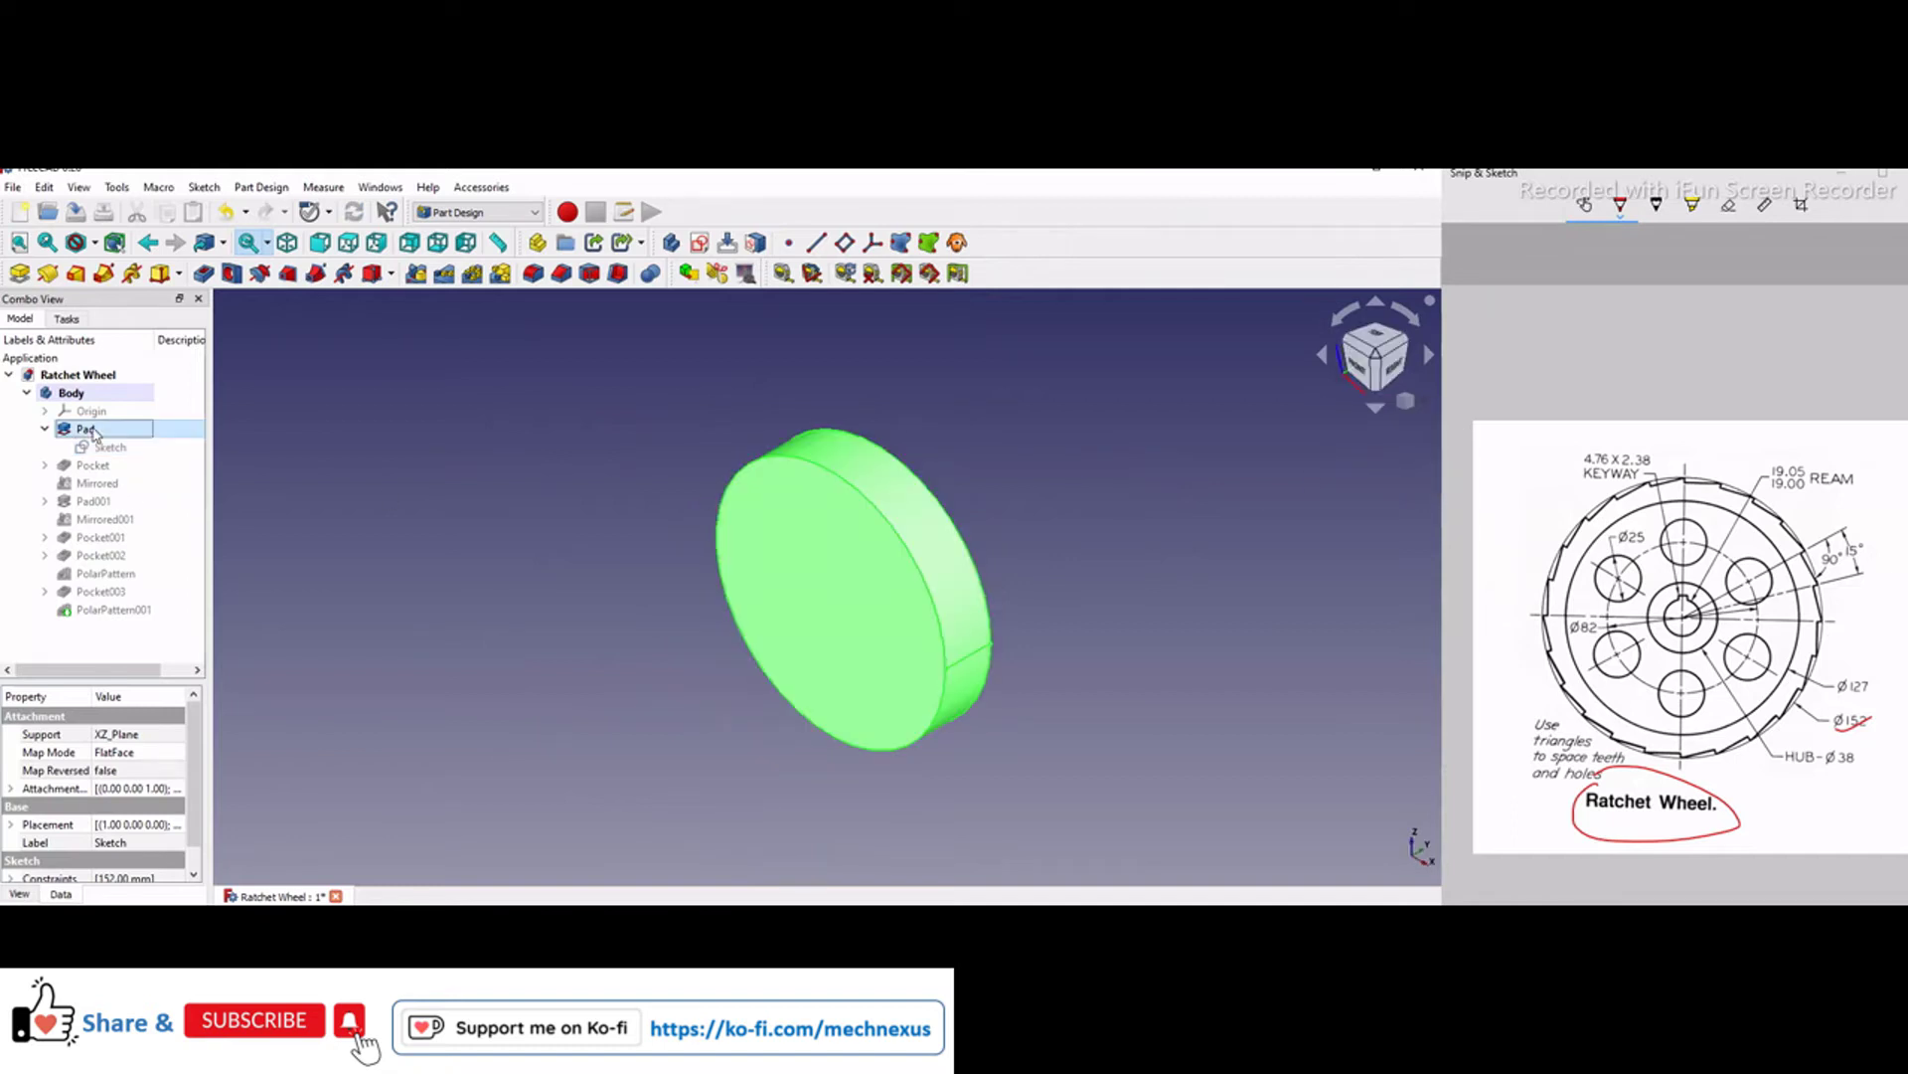
double_click(86, 428)
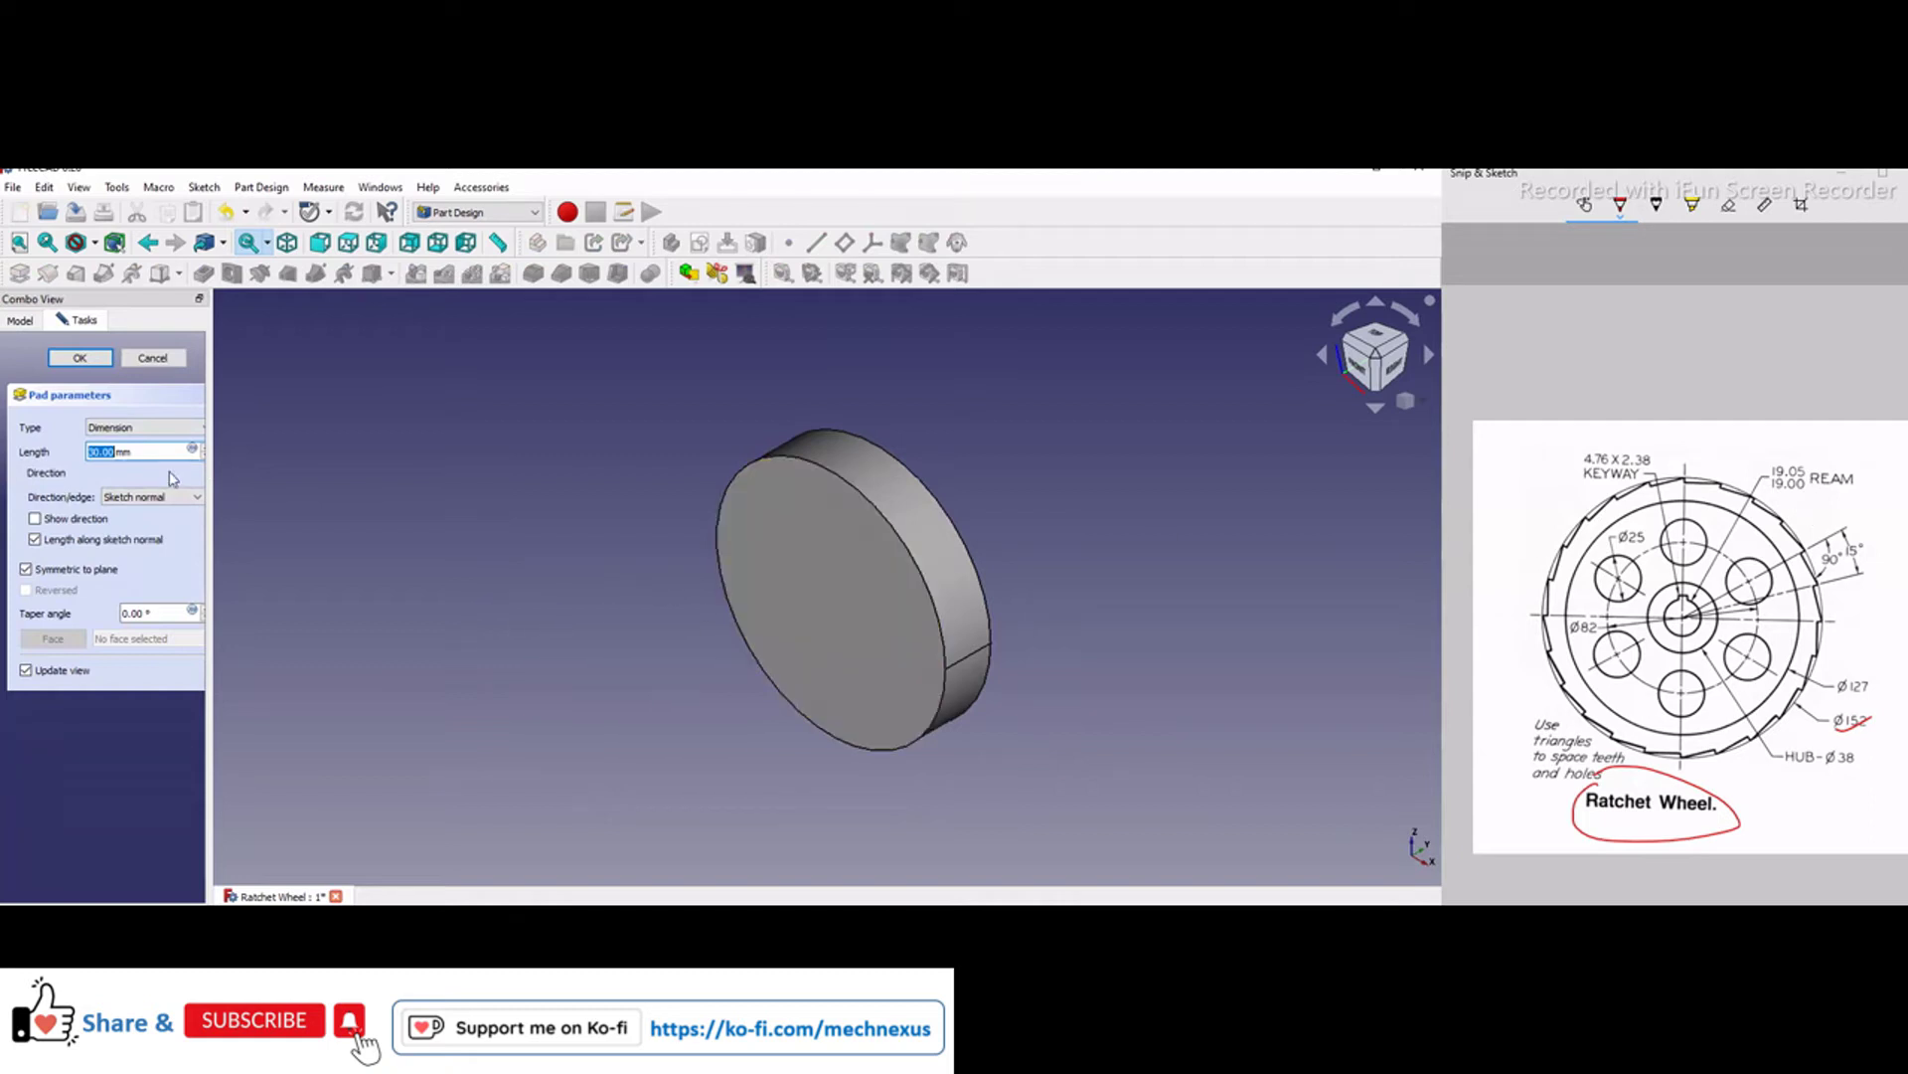
click(136, 360)
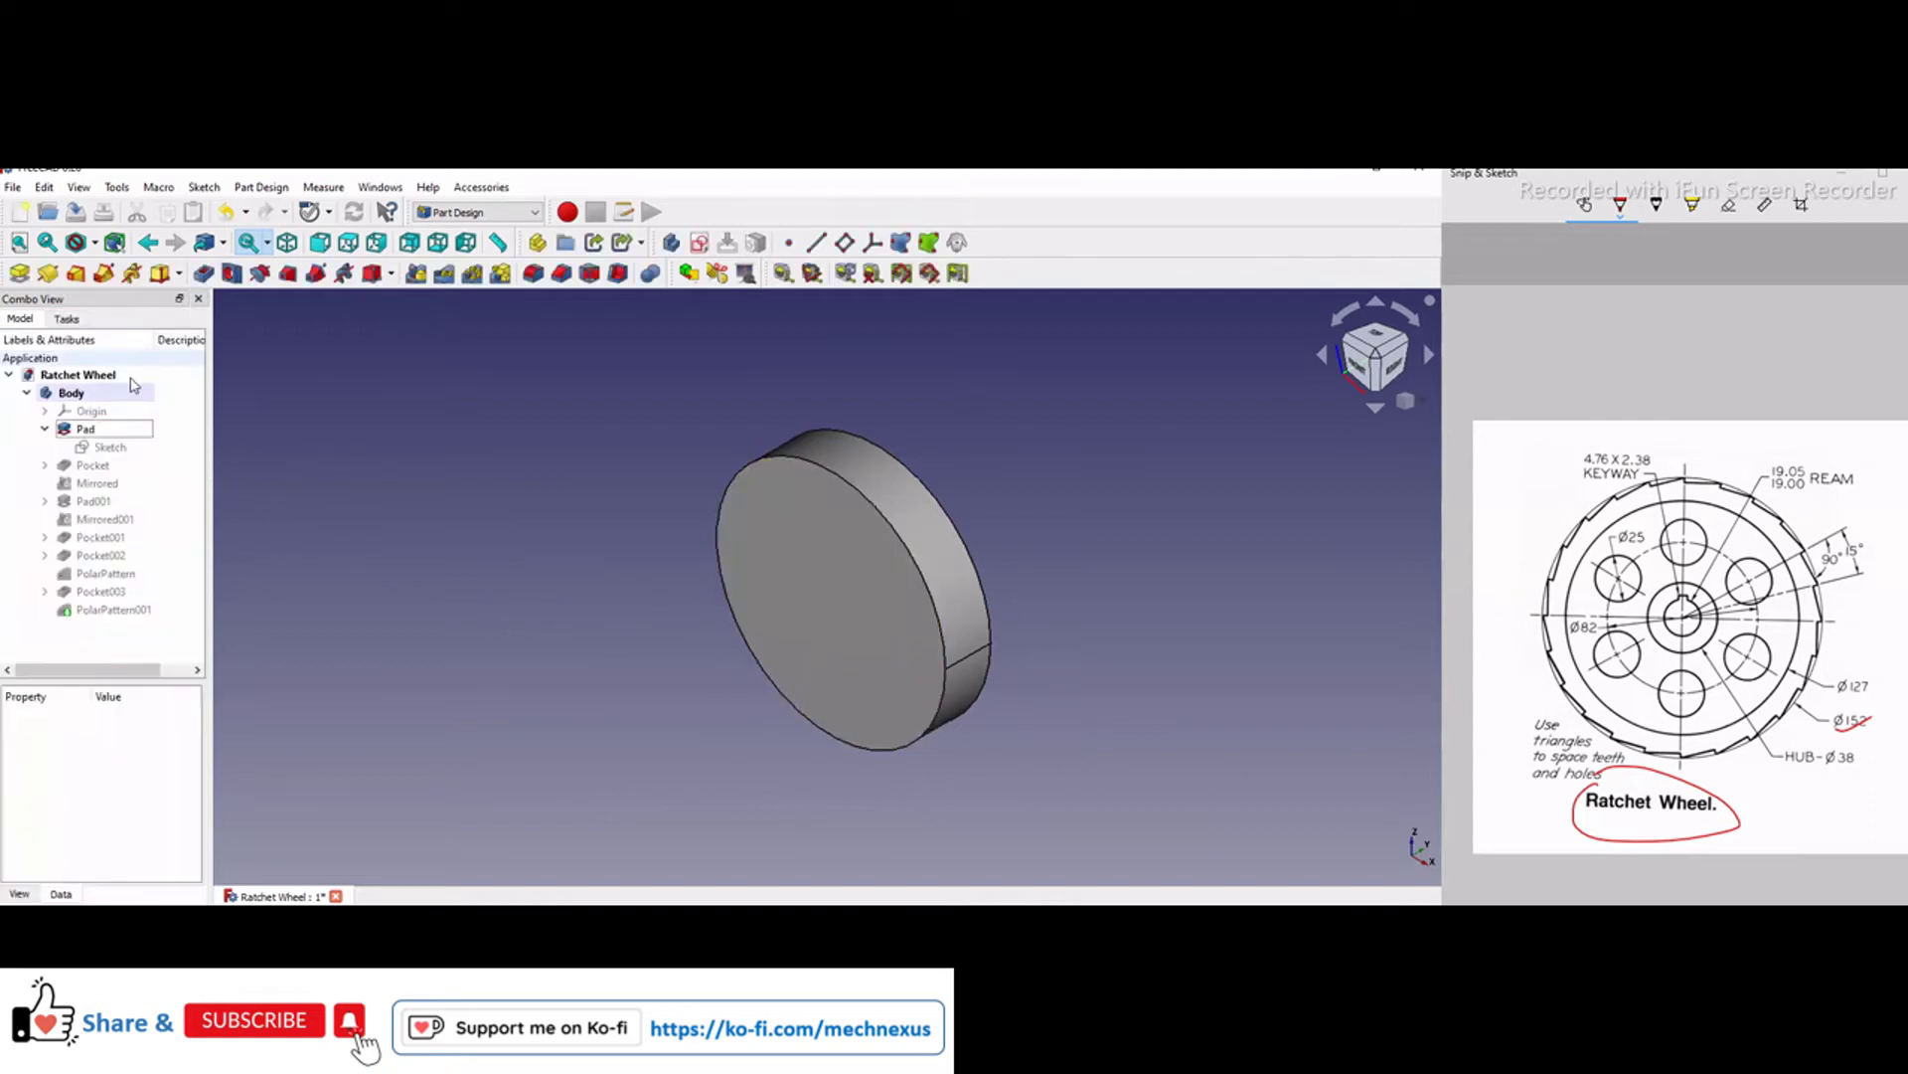
- Show the model at the first Pocket feature and put a red check mark at the drawing's Ø127 dimension
click(90, 467)
key(space)
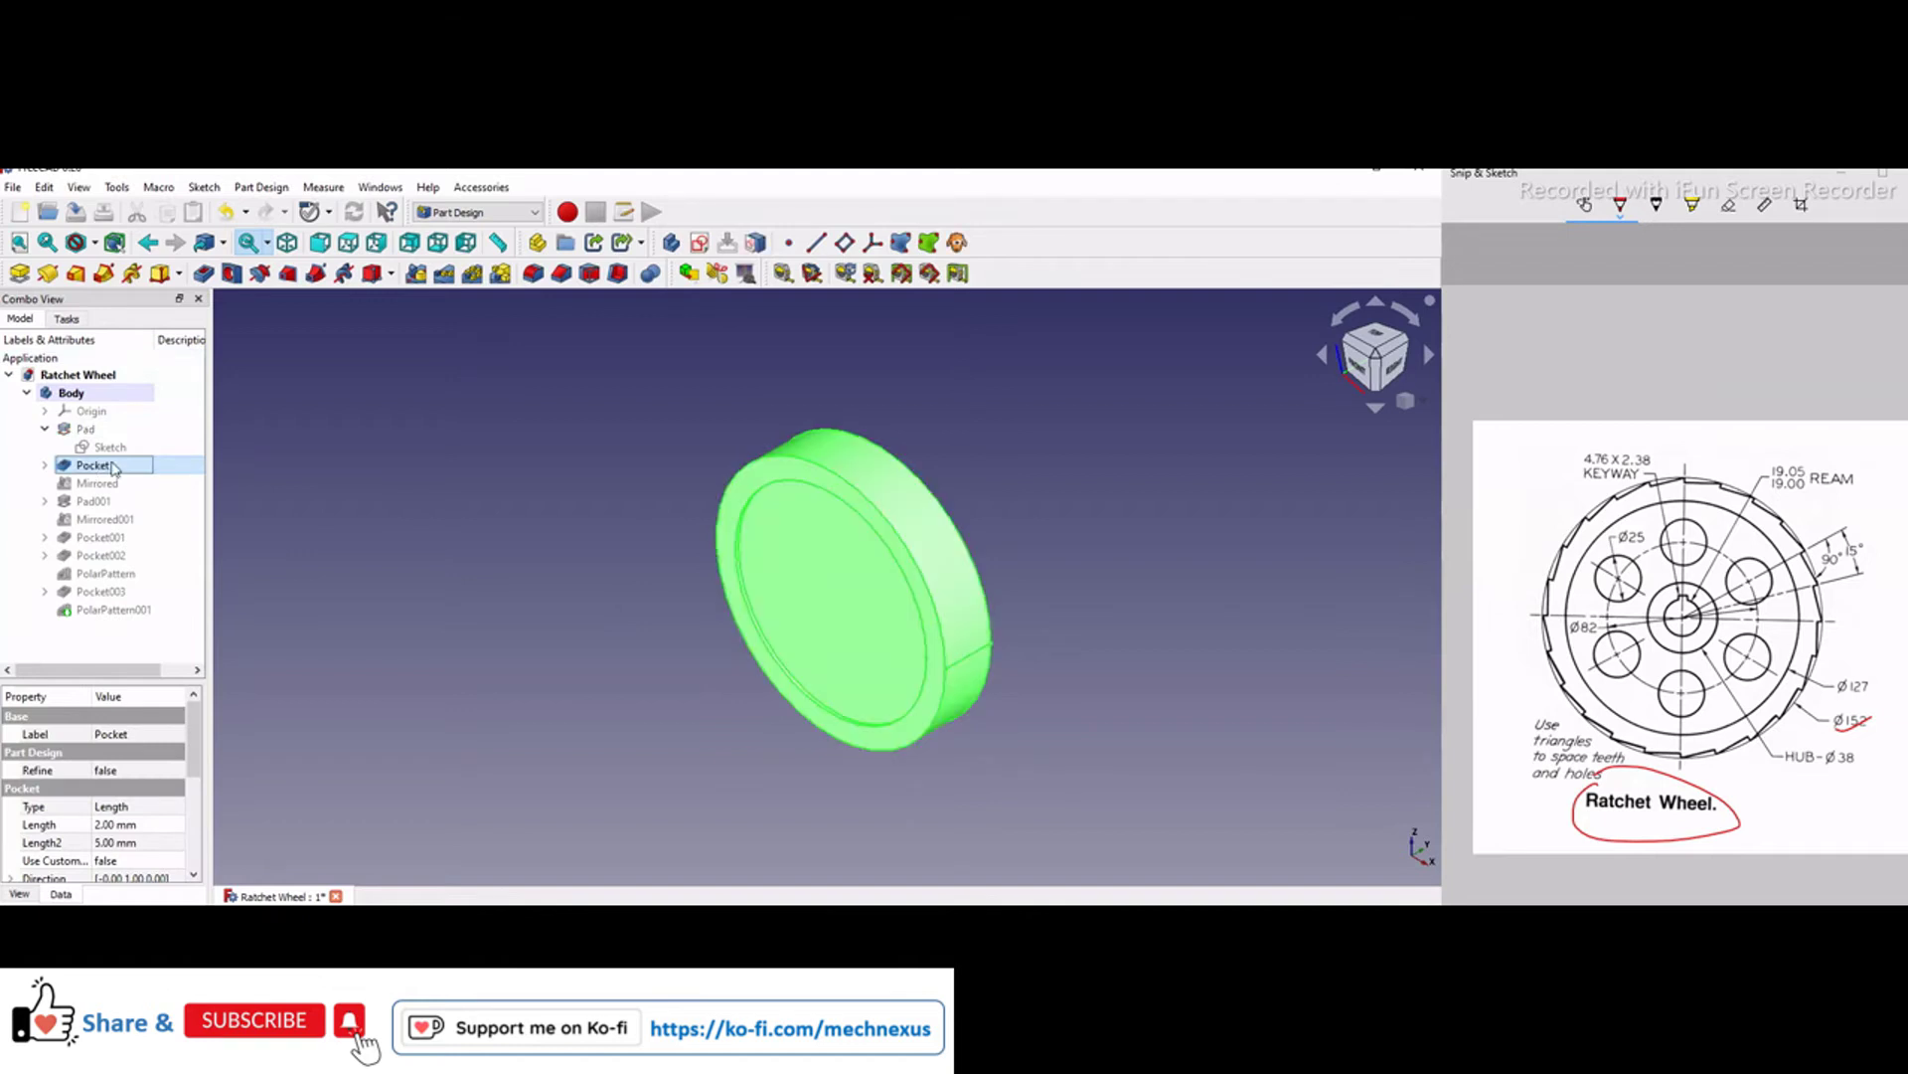
click(557, 577)
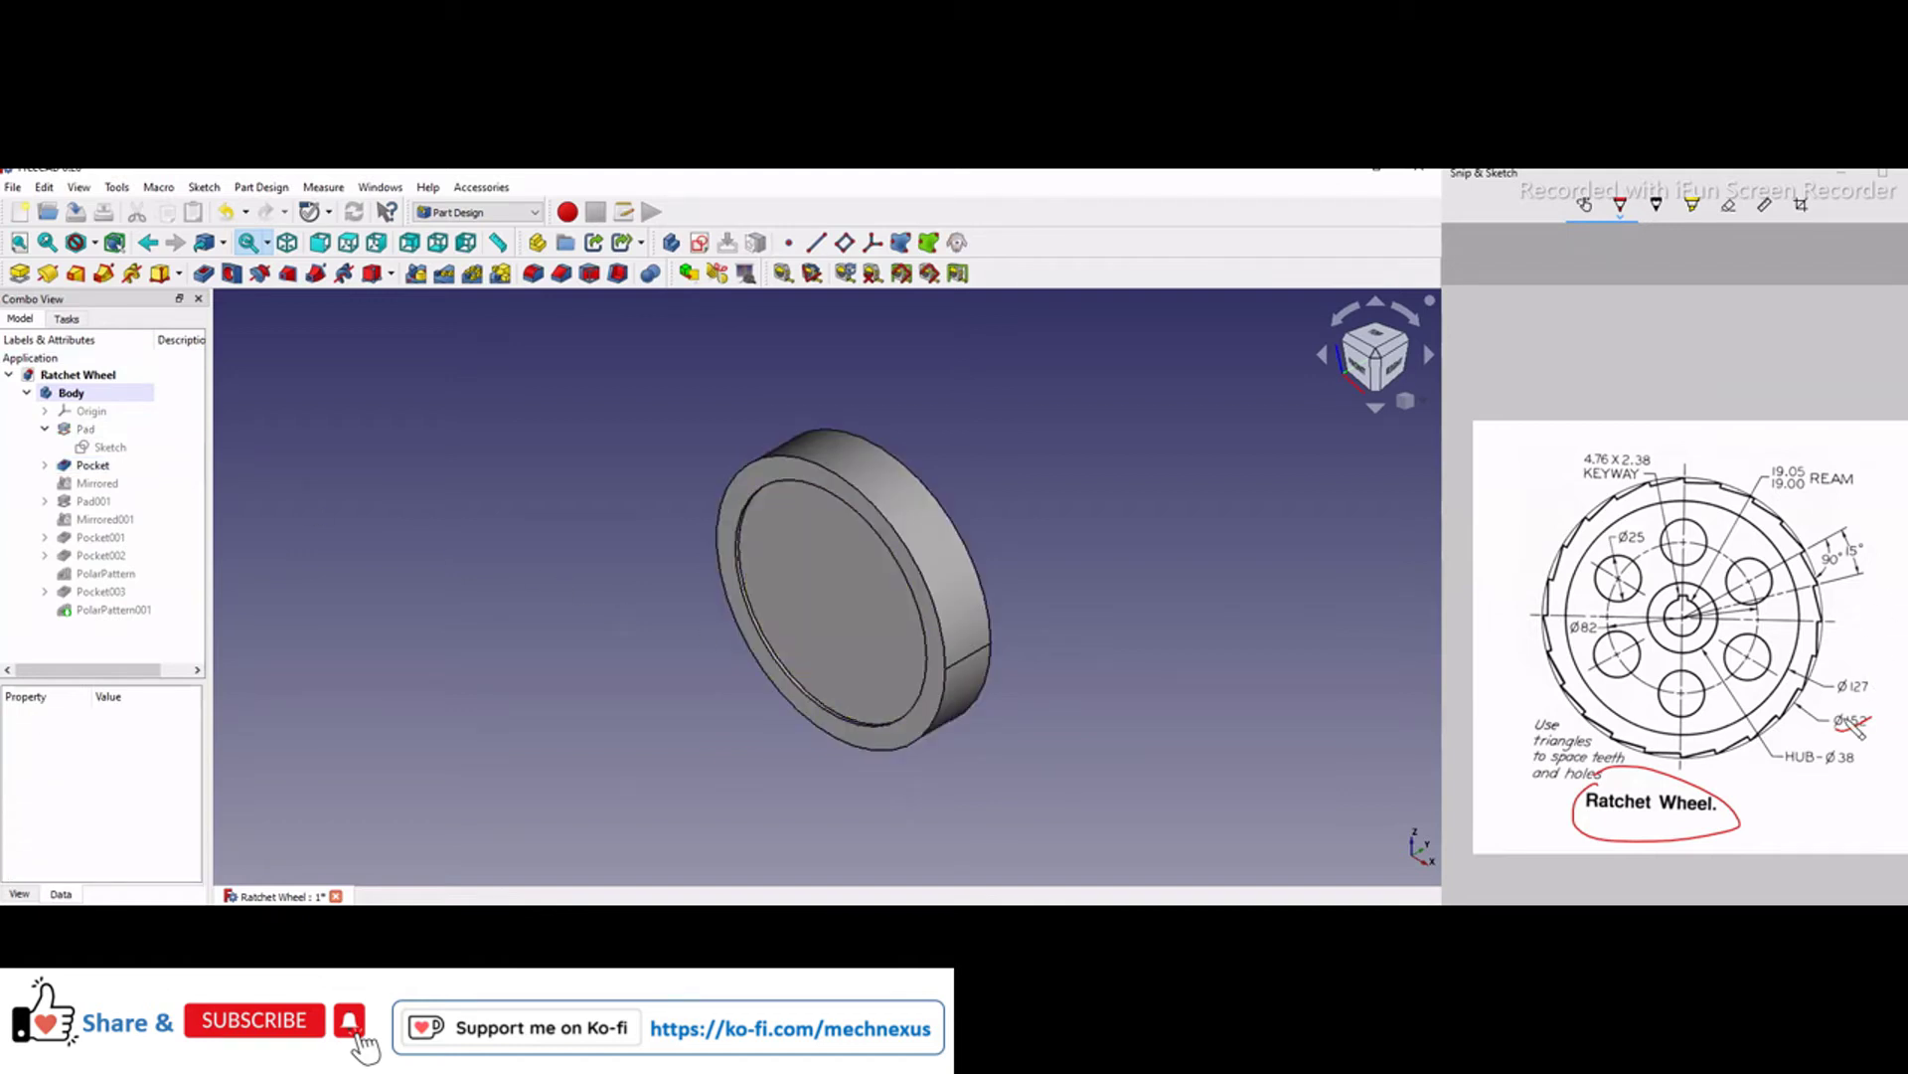
click(1843, 684)
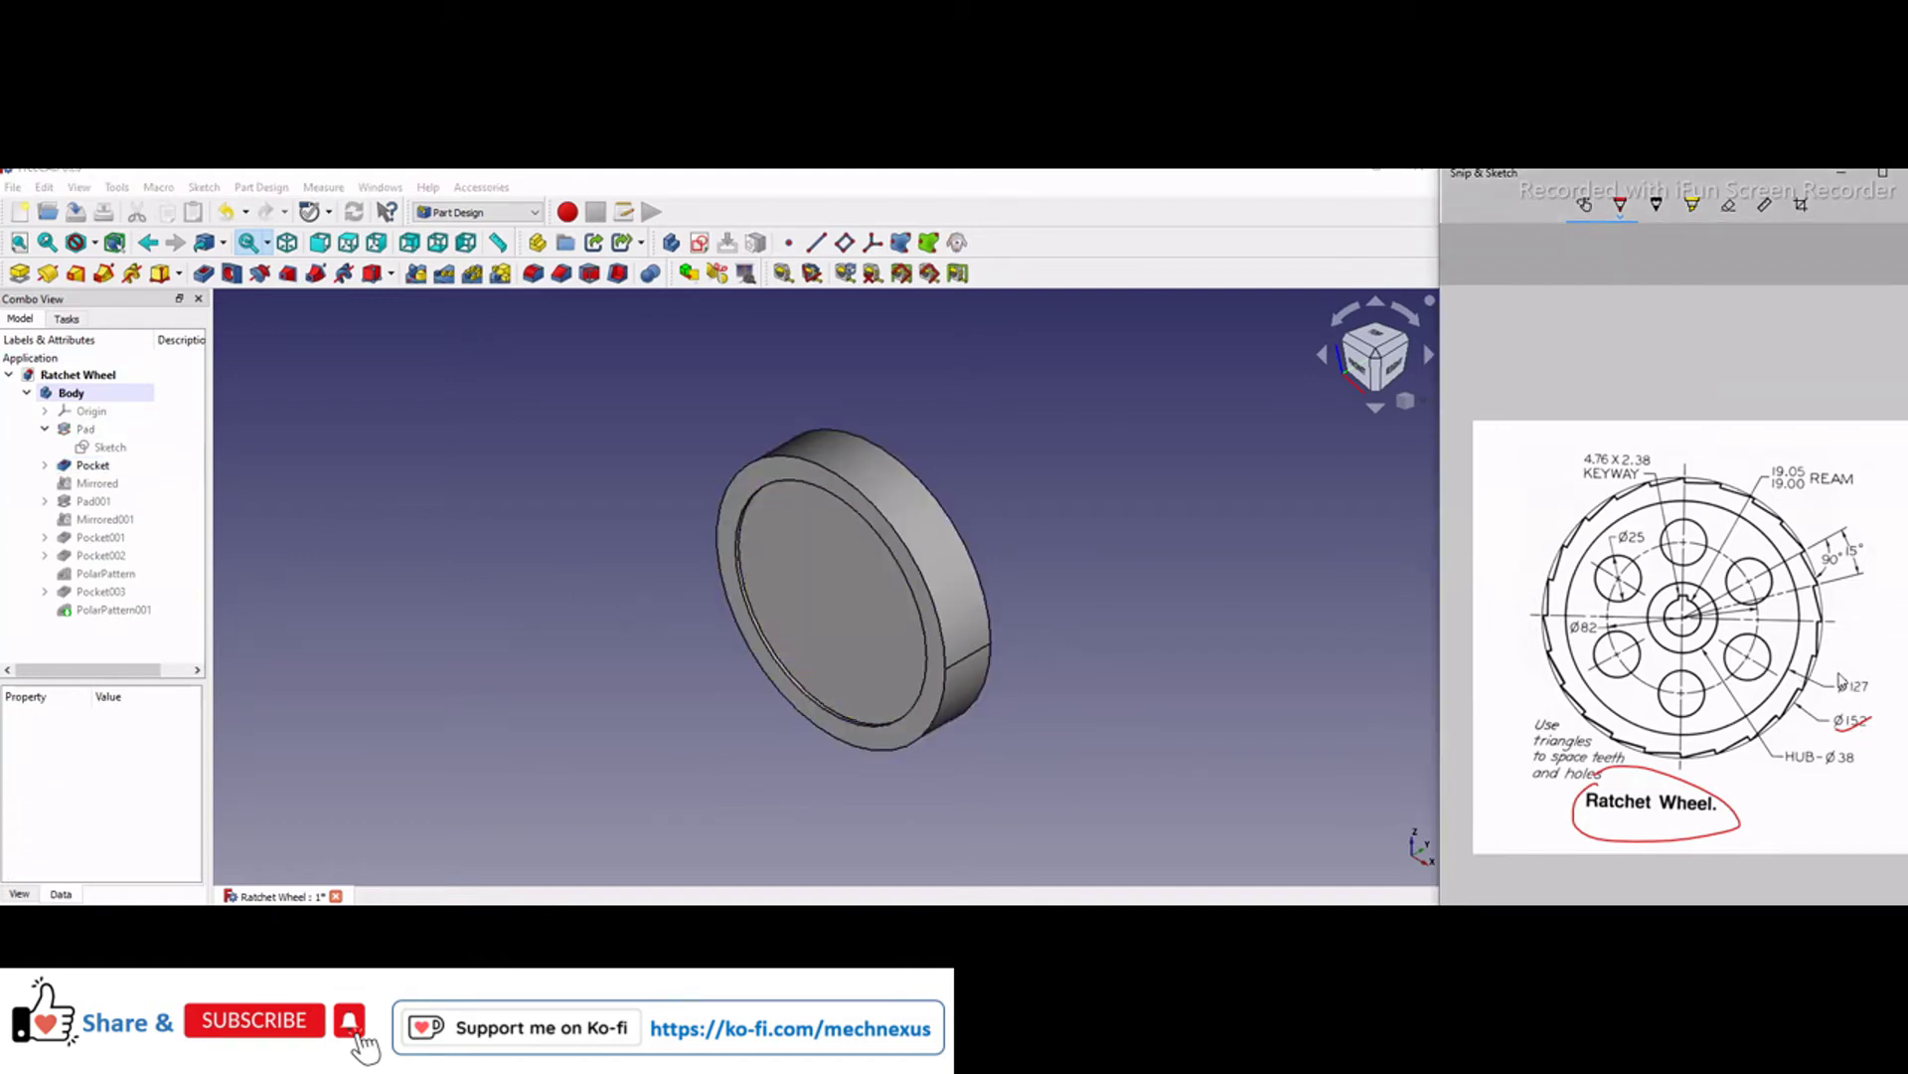
drag(1838, 674, 1868, 664)
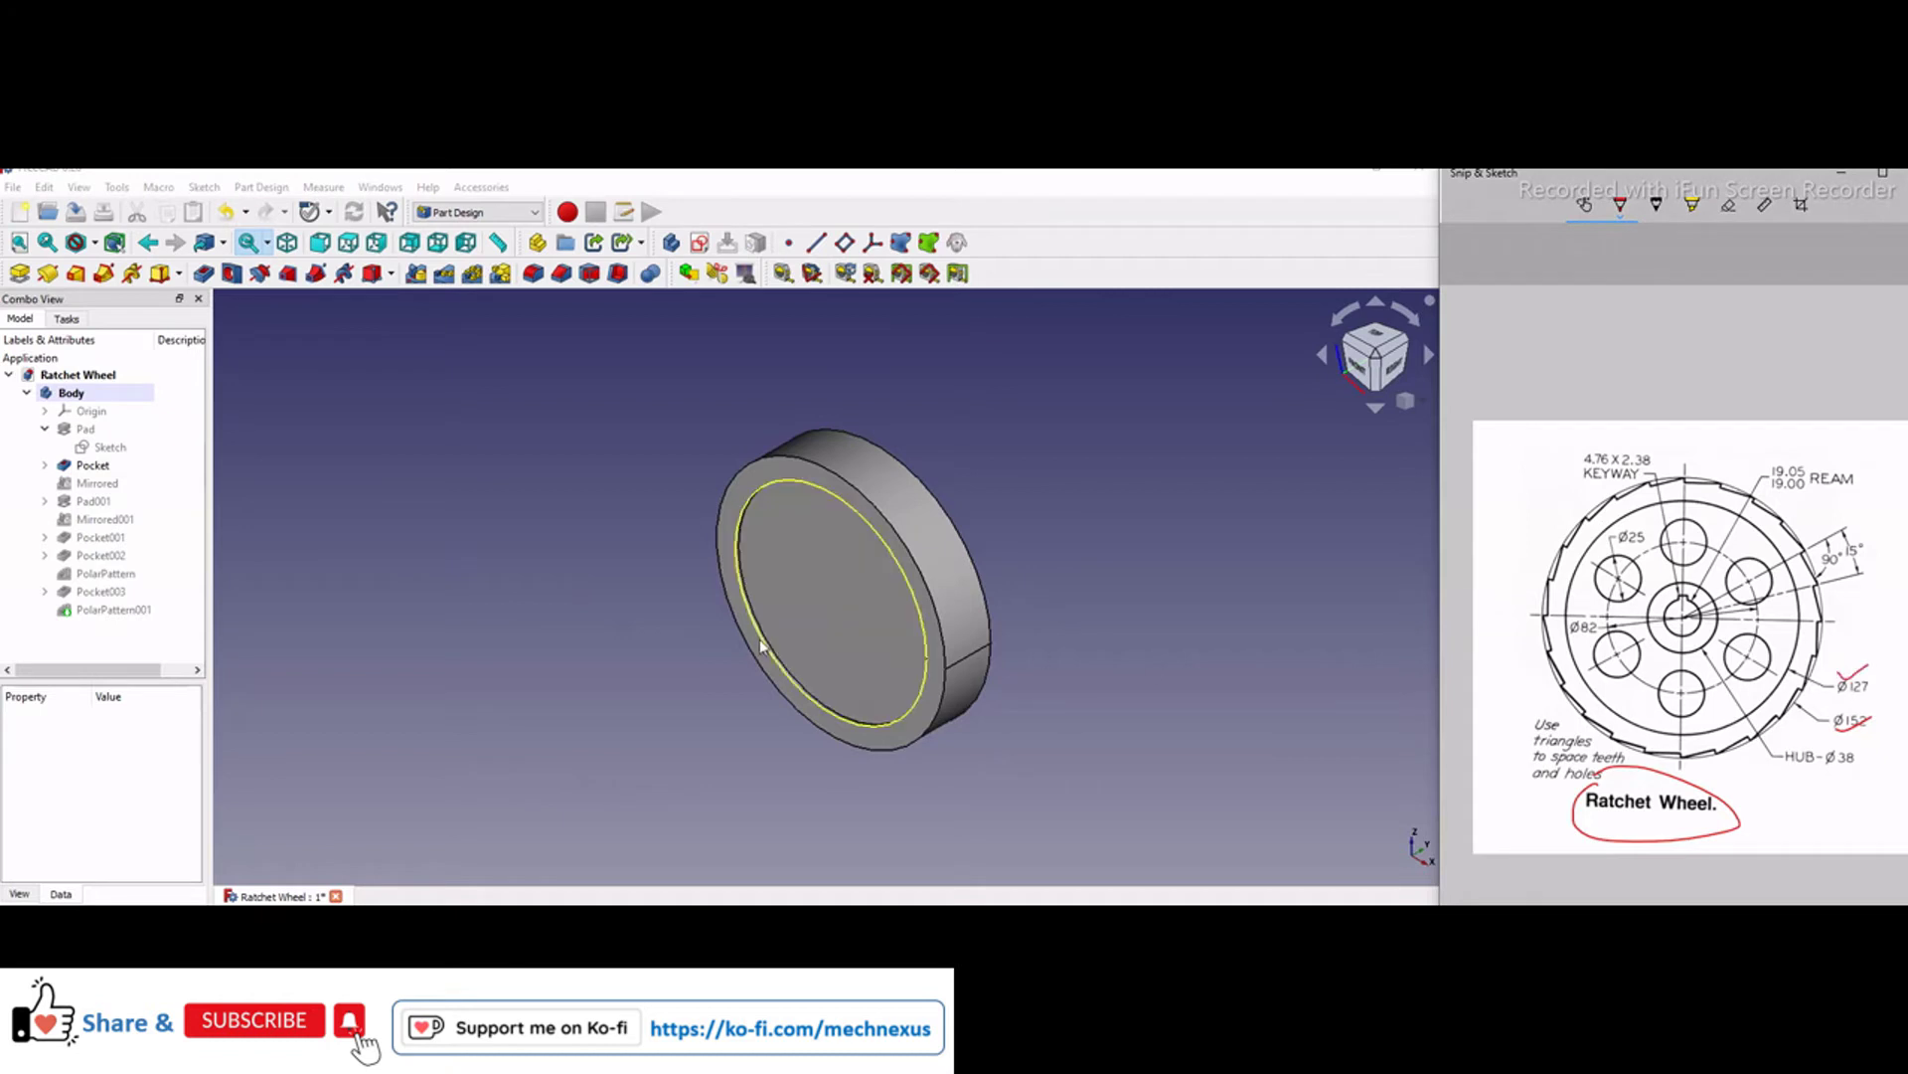
scroll(844, 618, up, 3)
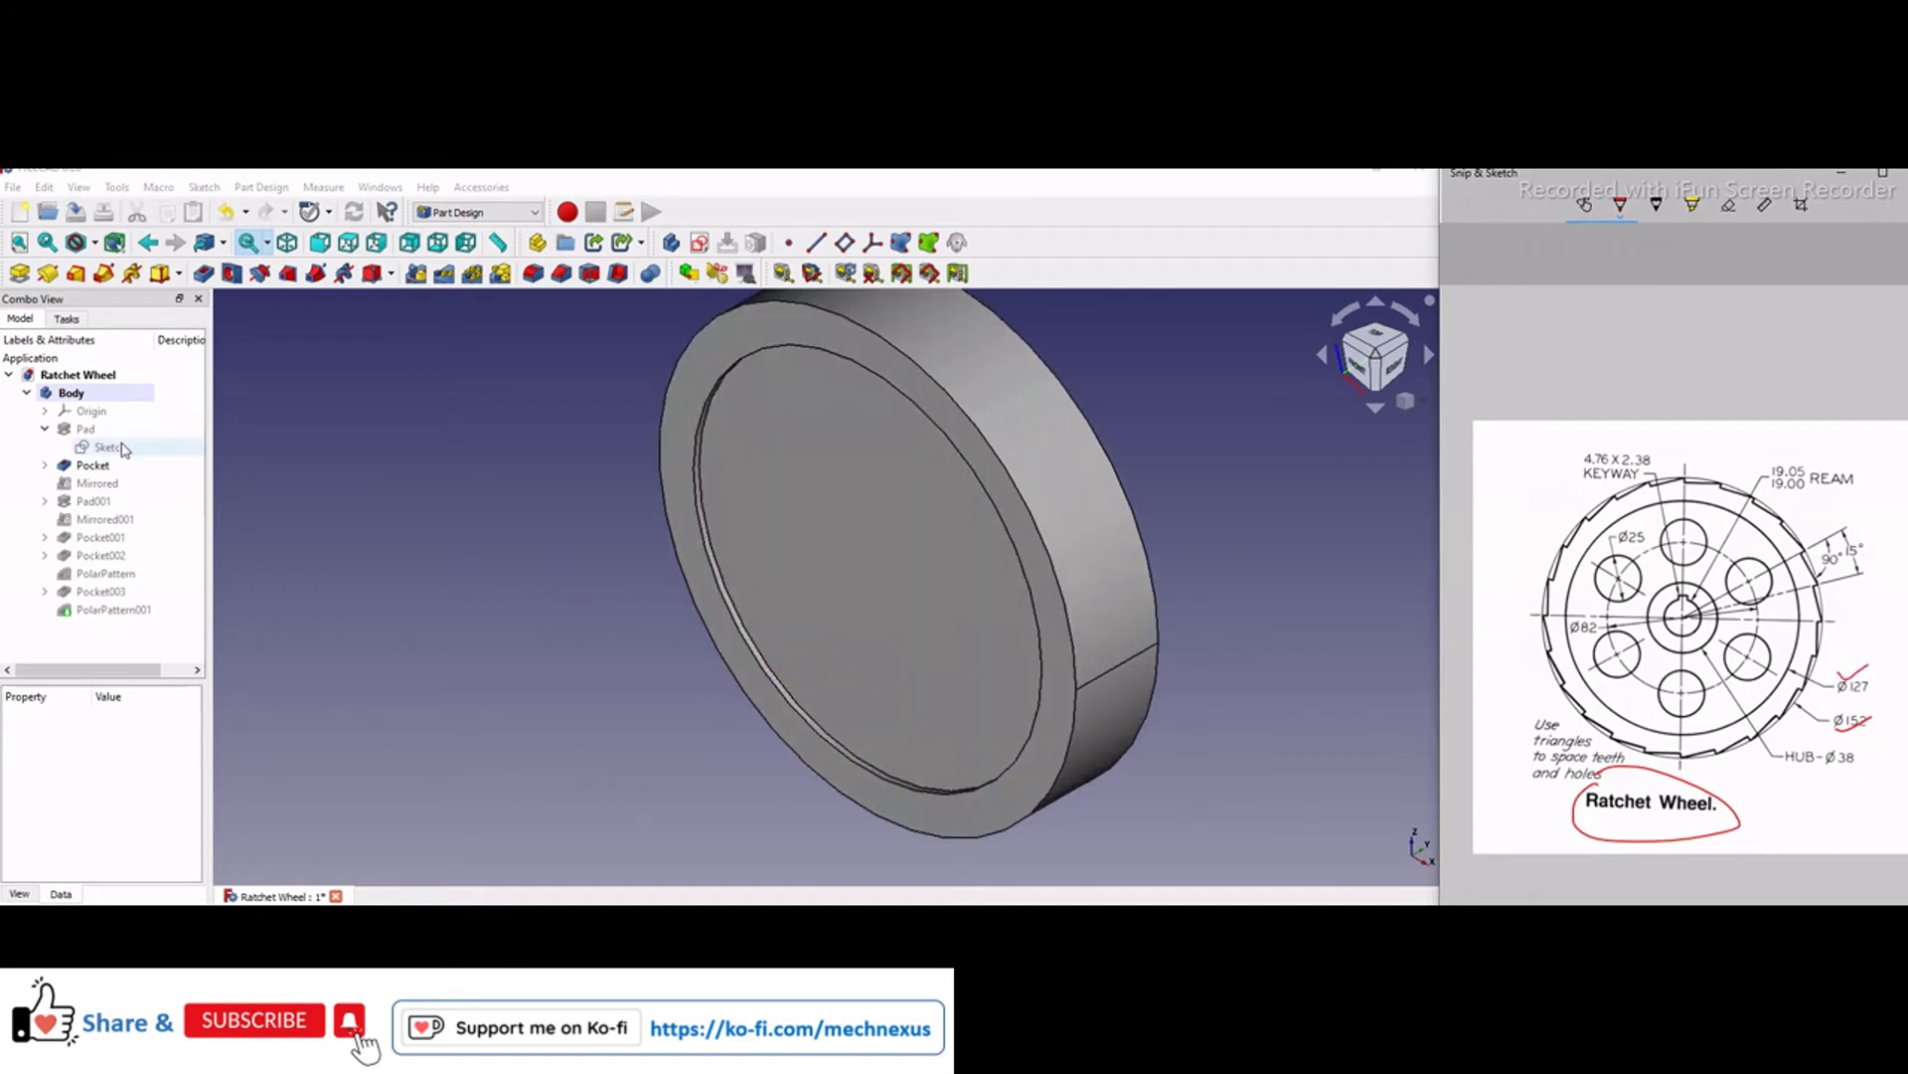
- Review the first Pocket's circle sketch and its pocket parameters, closing both without changes
click(45, 465)
double_click(91, 485)
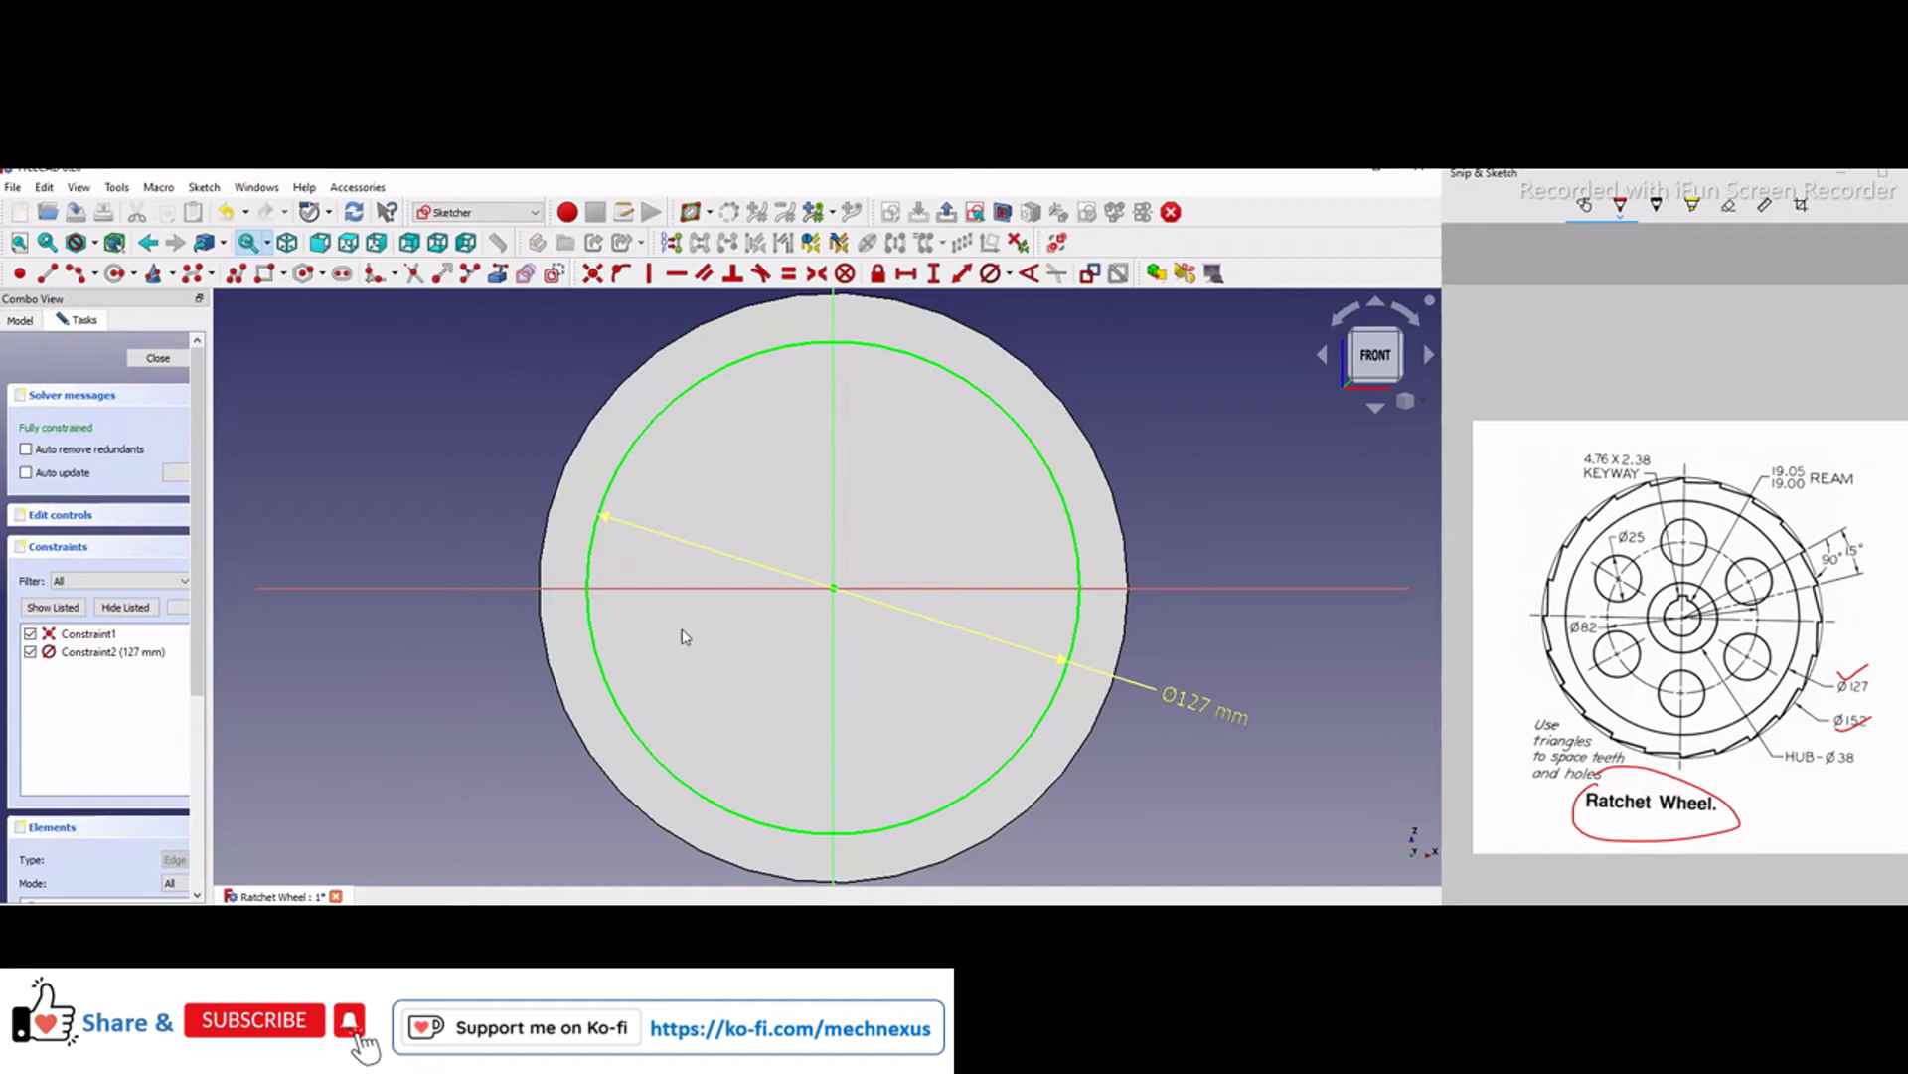
scroll(1031, 760, down, 2)
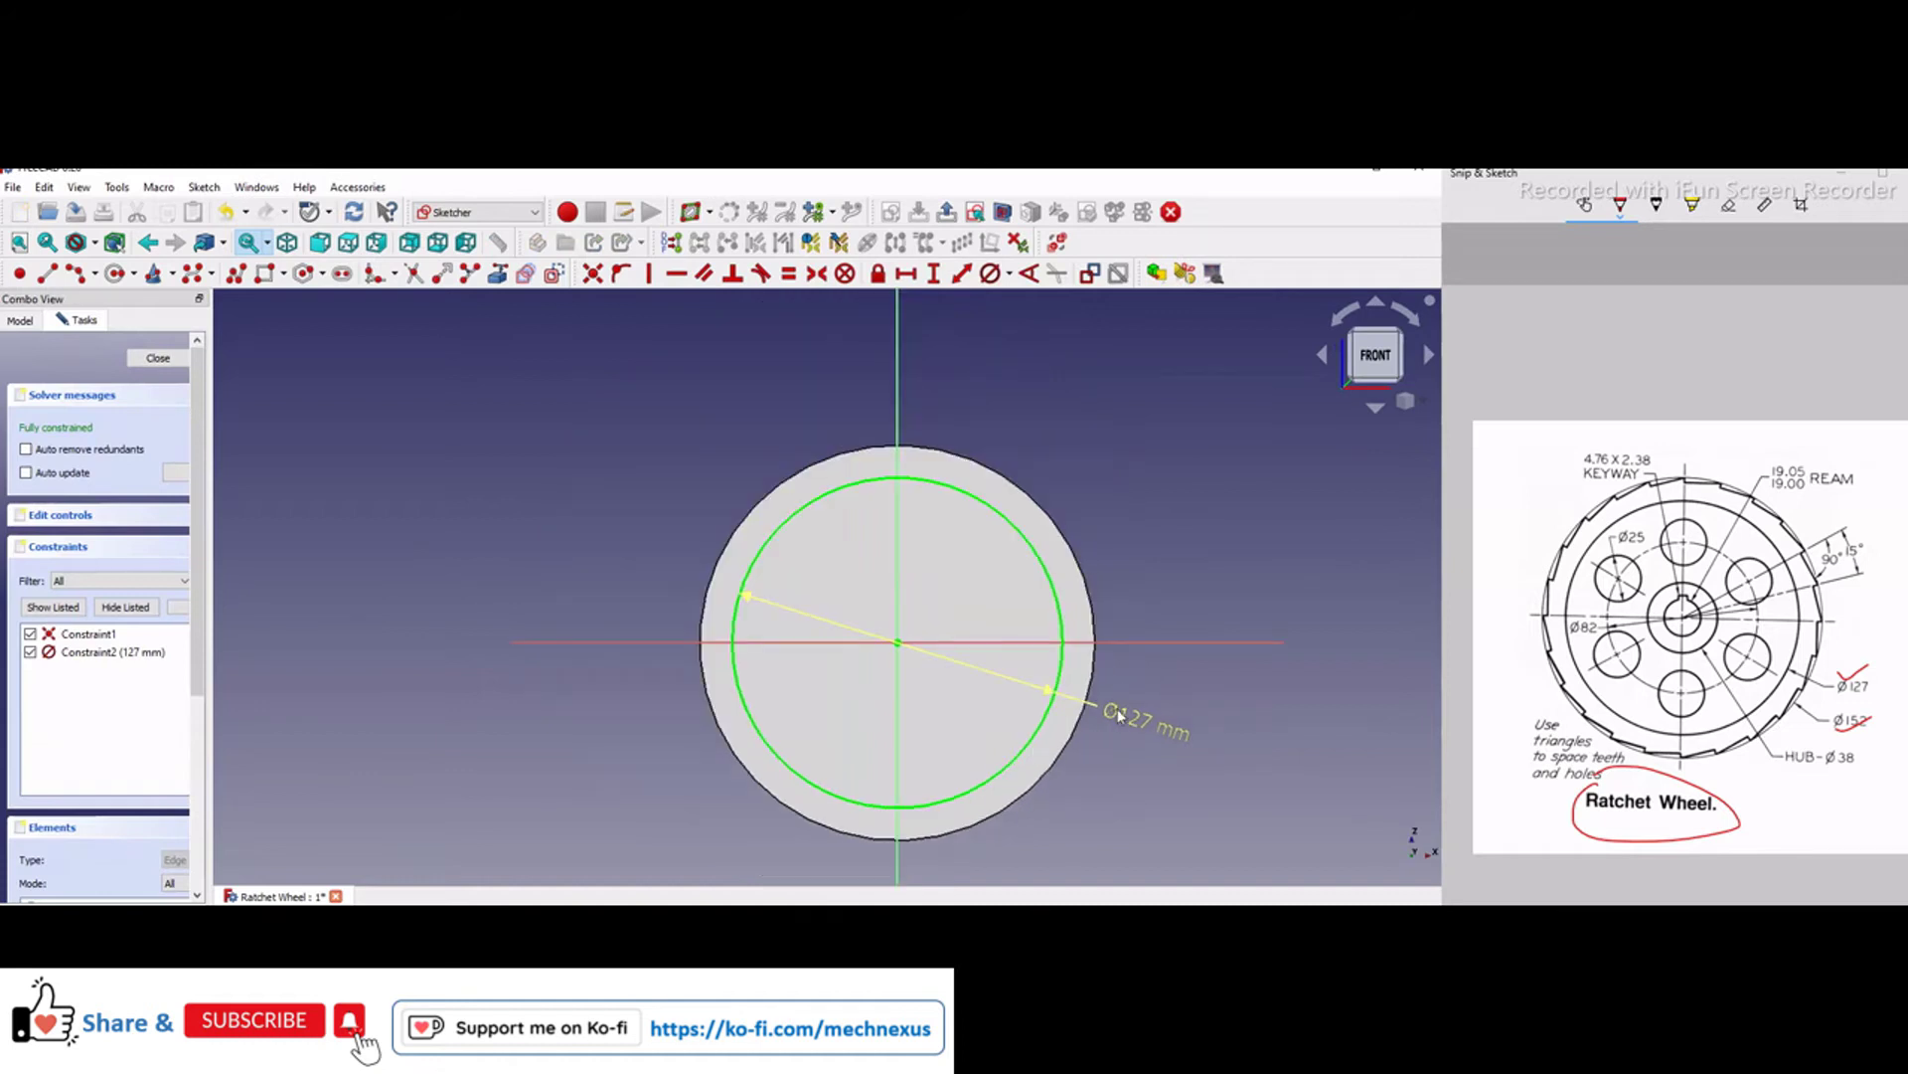
click(159, 358)
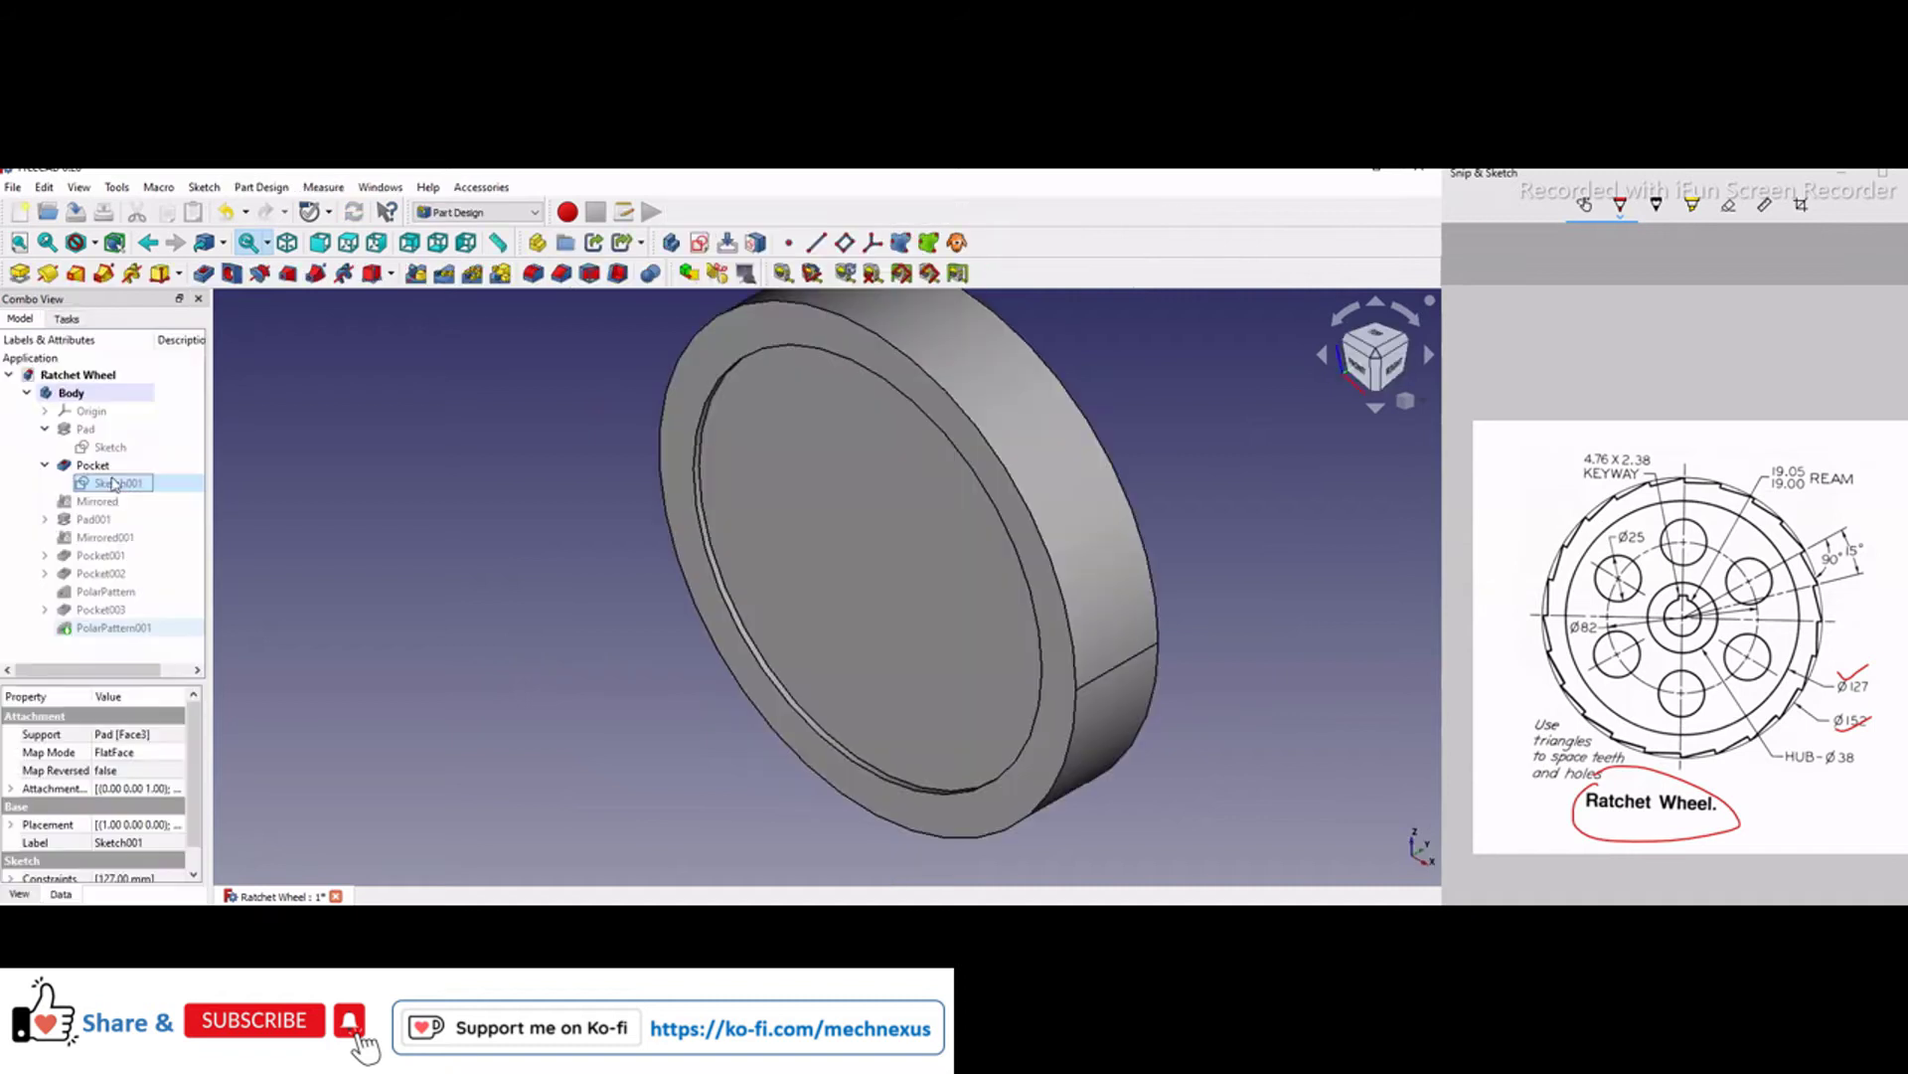
double_click(98, 468)
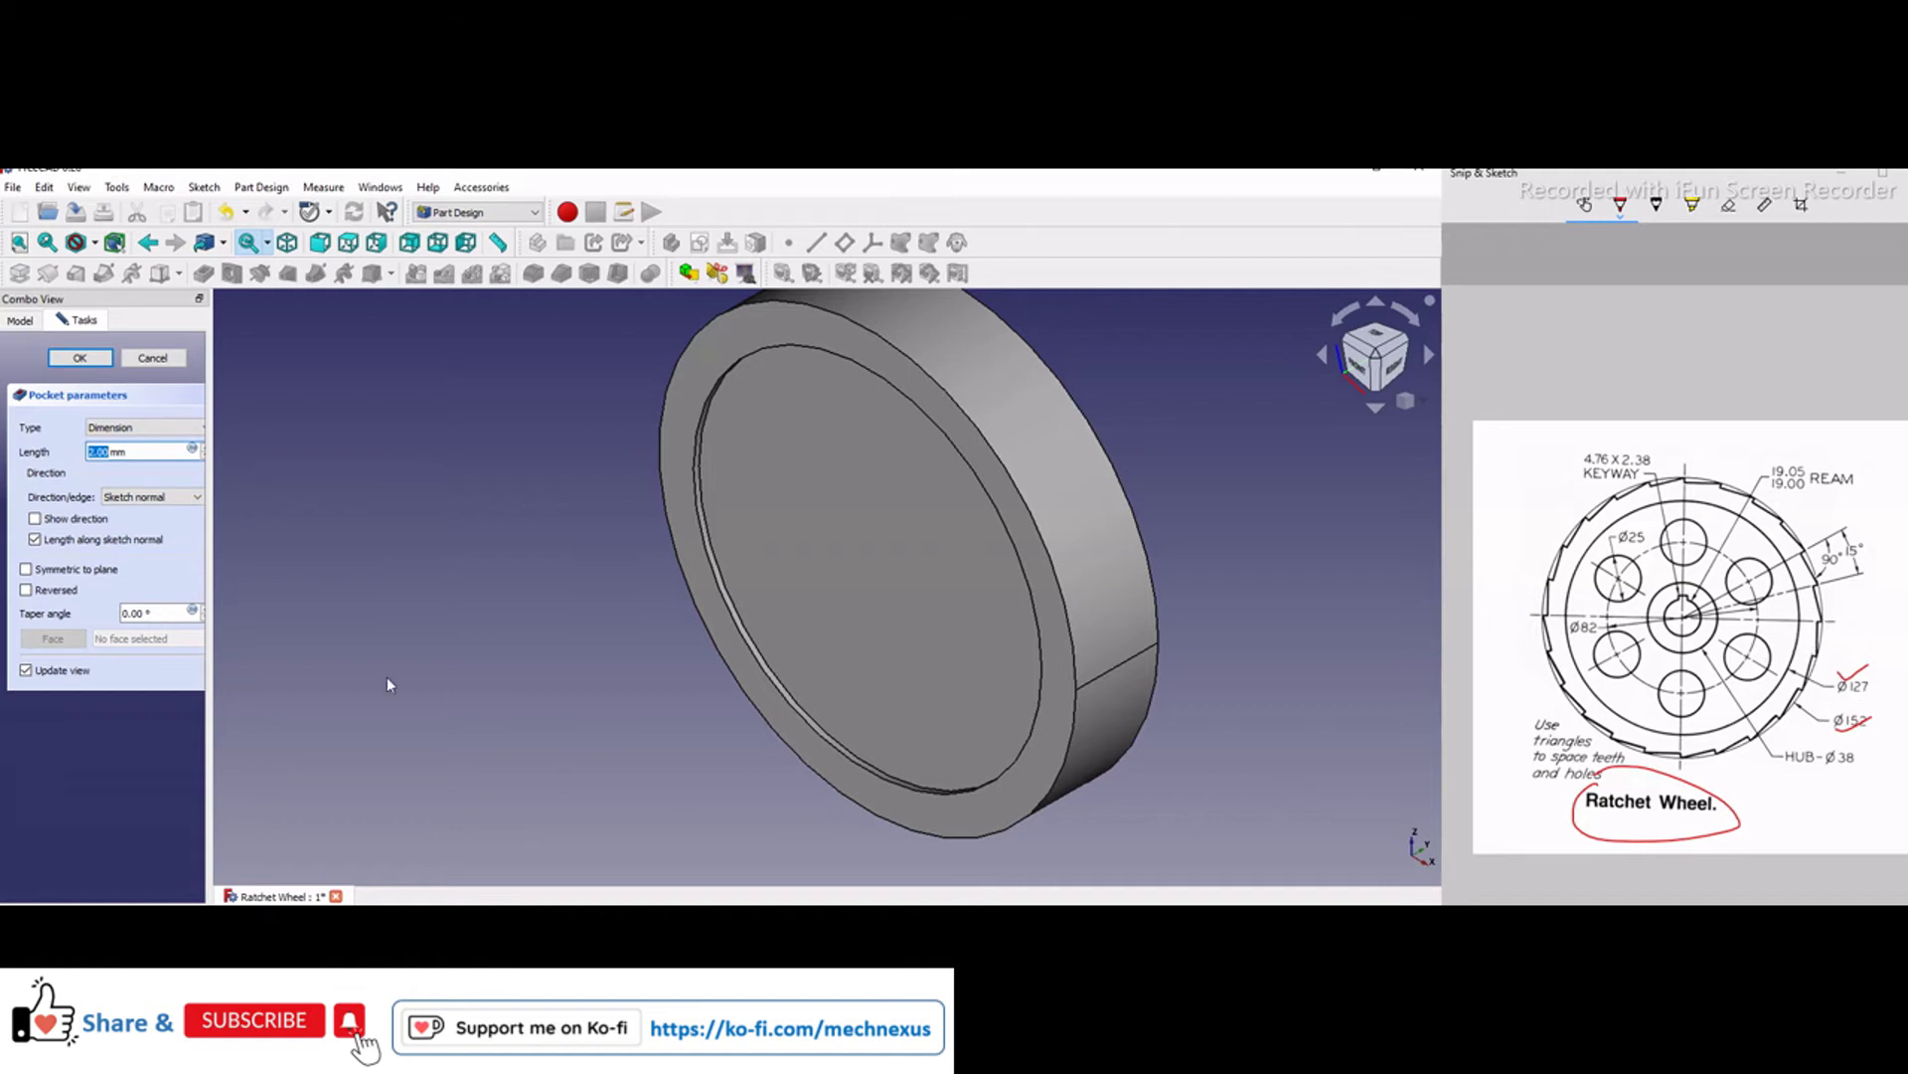
click(153, 359)
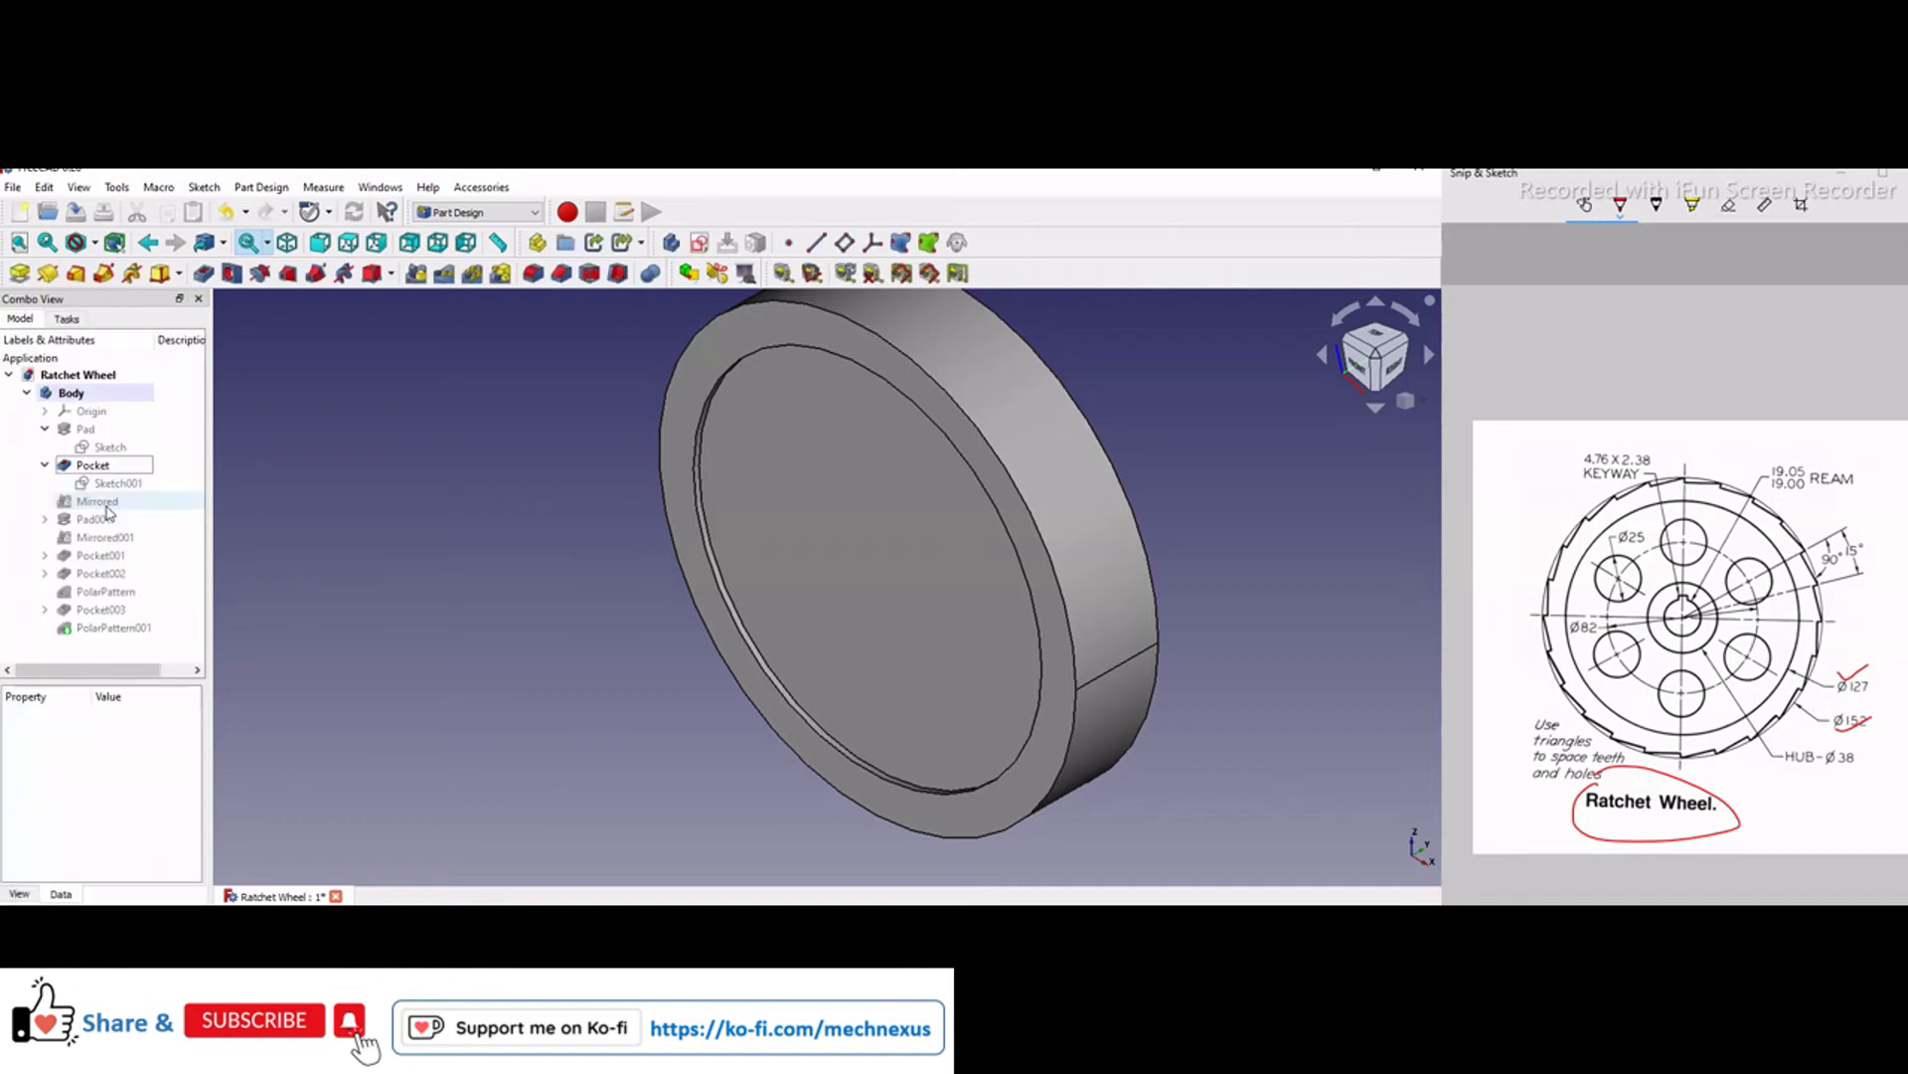
- Show the model at the Mirrored feature and review its mirrored pocket and plane settings in isometric view, cancelling without changes
click(106, 503)
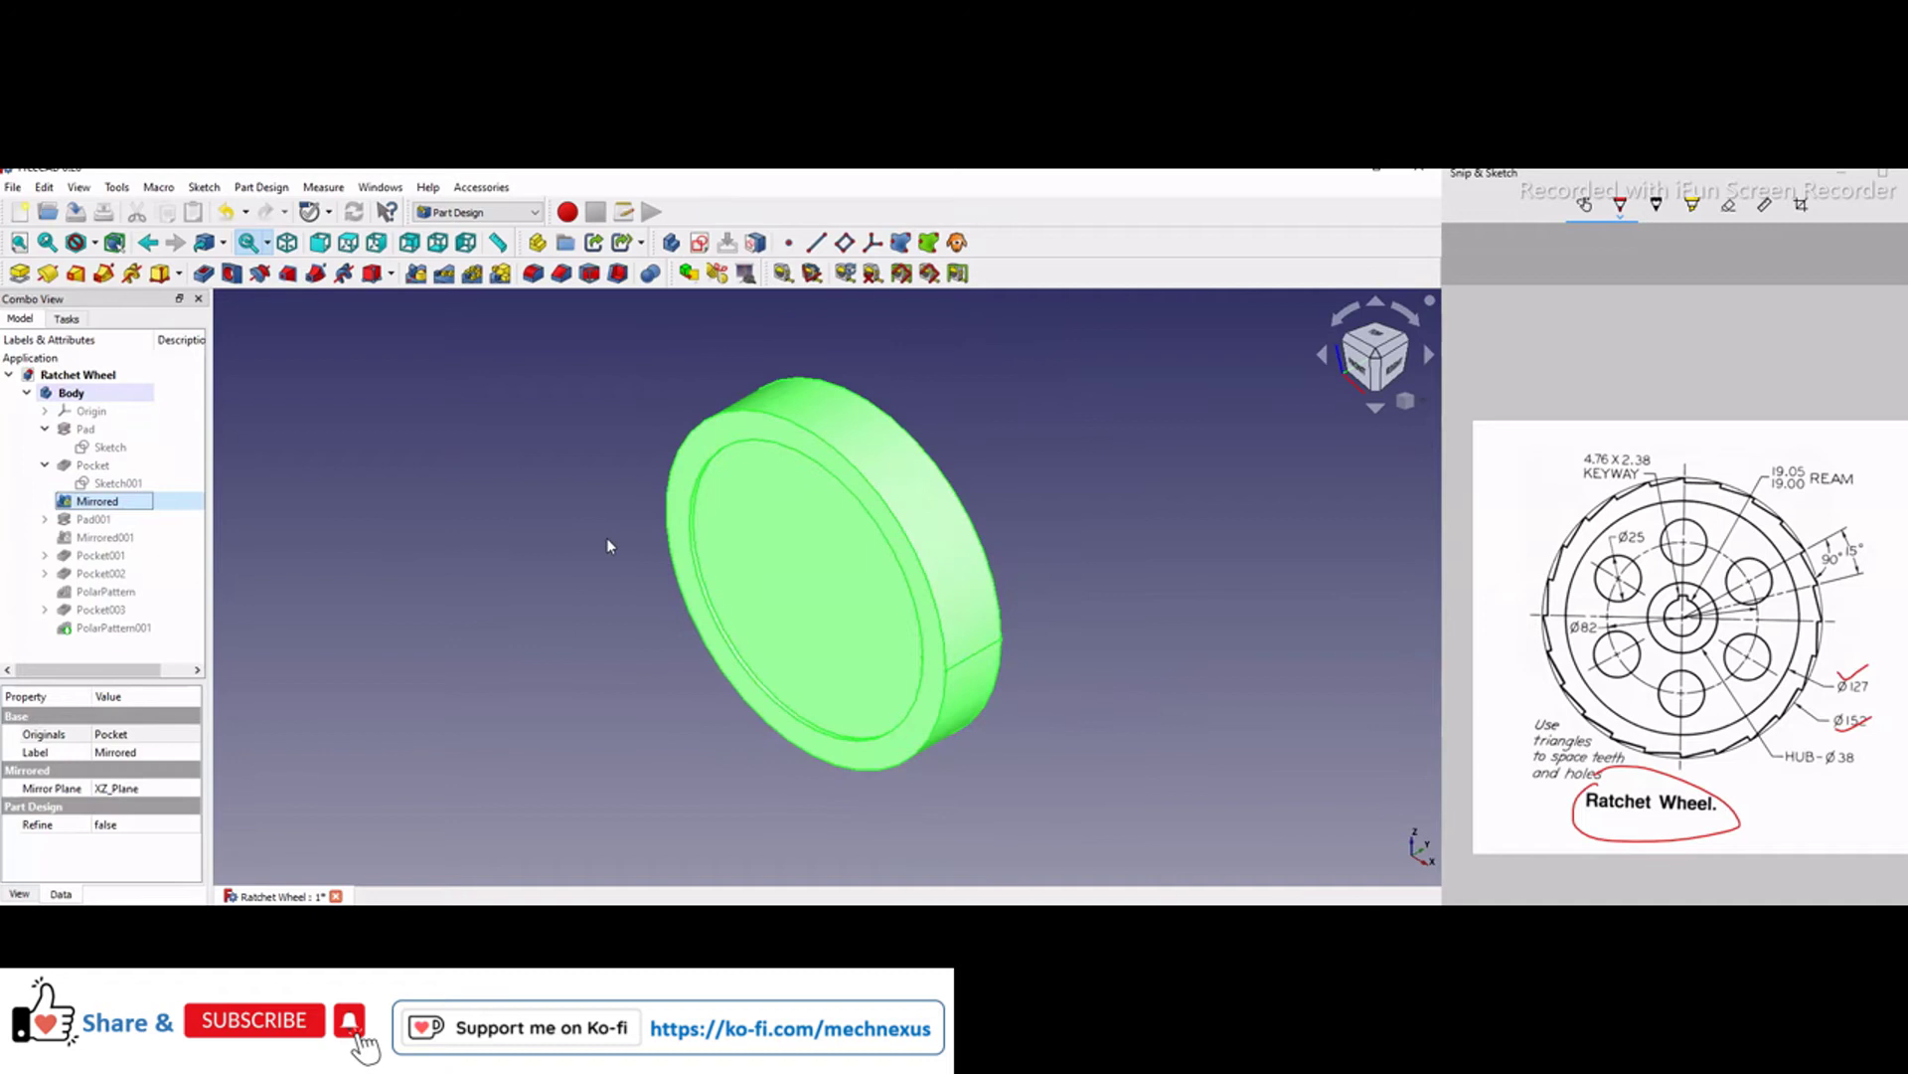
middle_drag(607, 539, 316, 597)
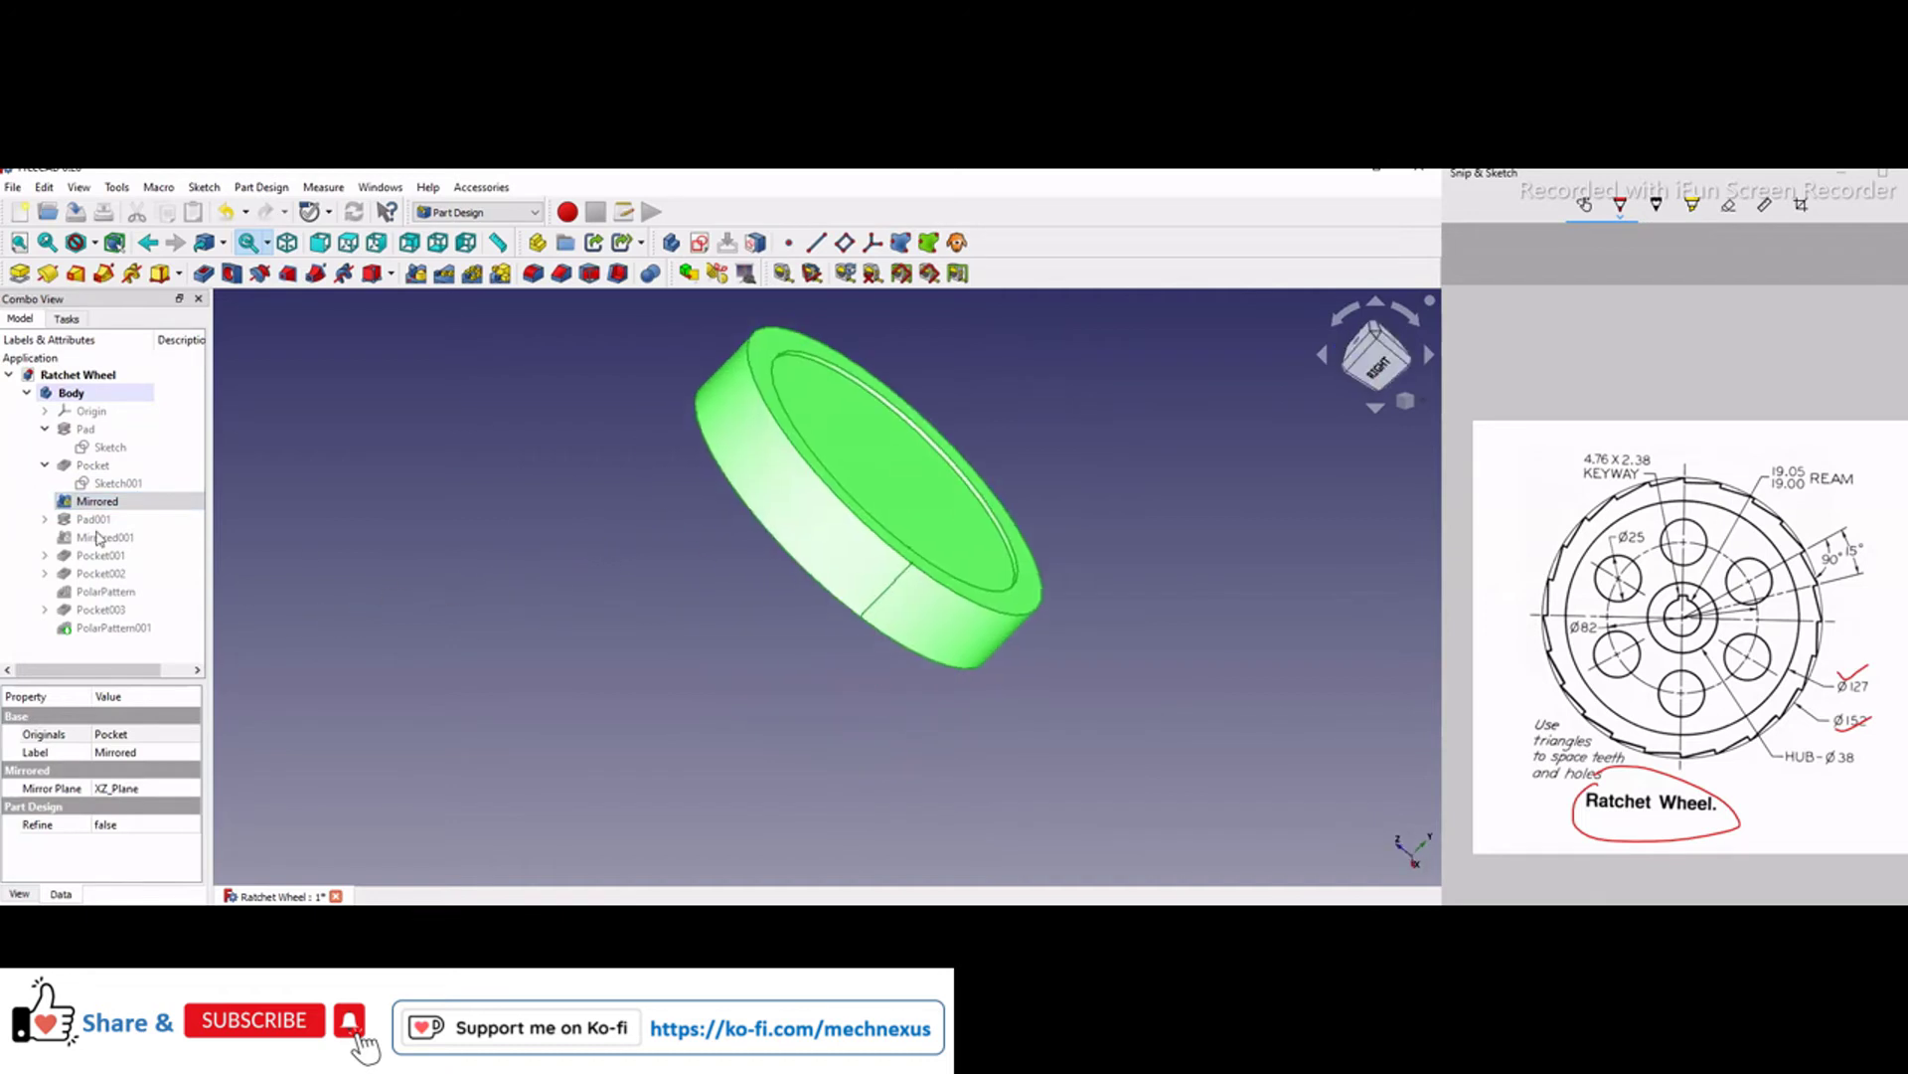
double_click(118, 503)
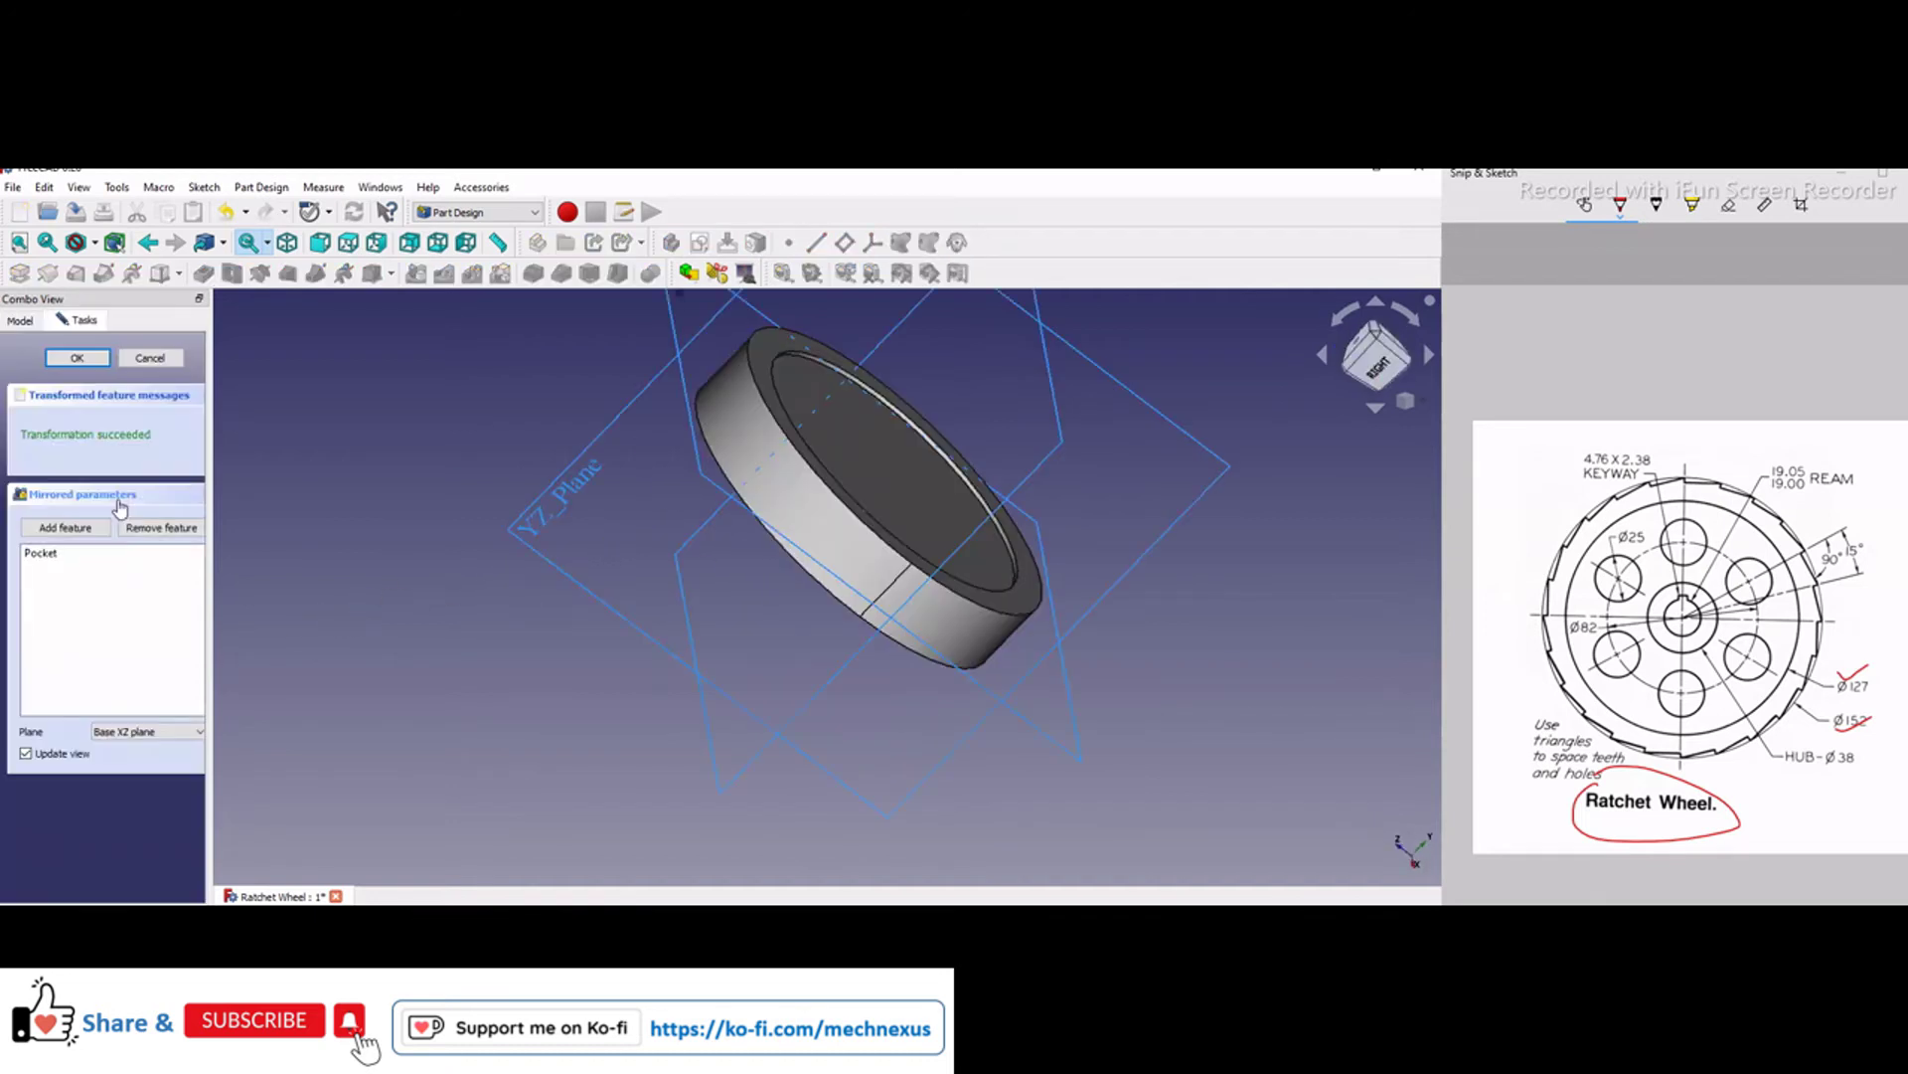
click(1429, 410)
click(1376, 455)
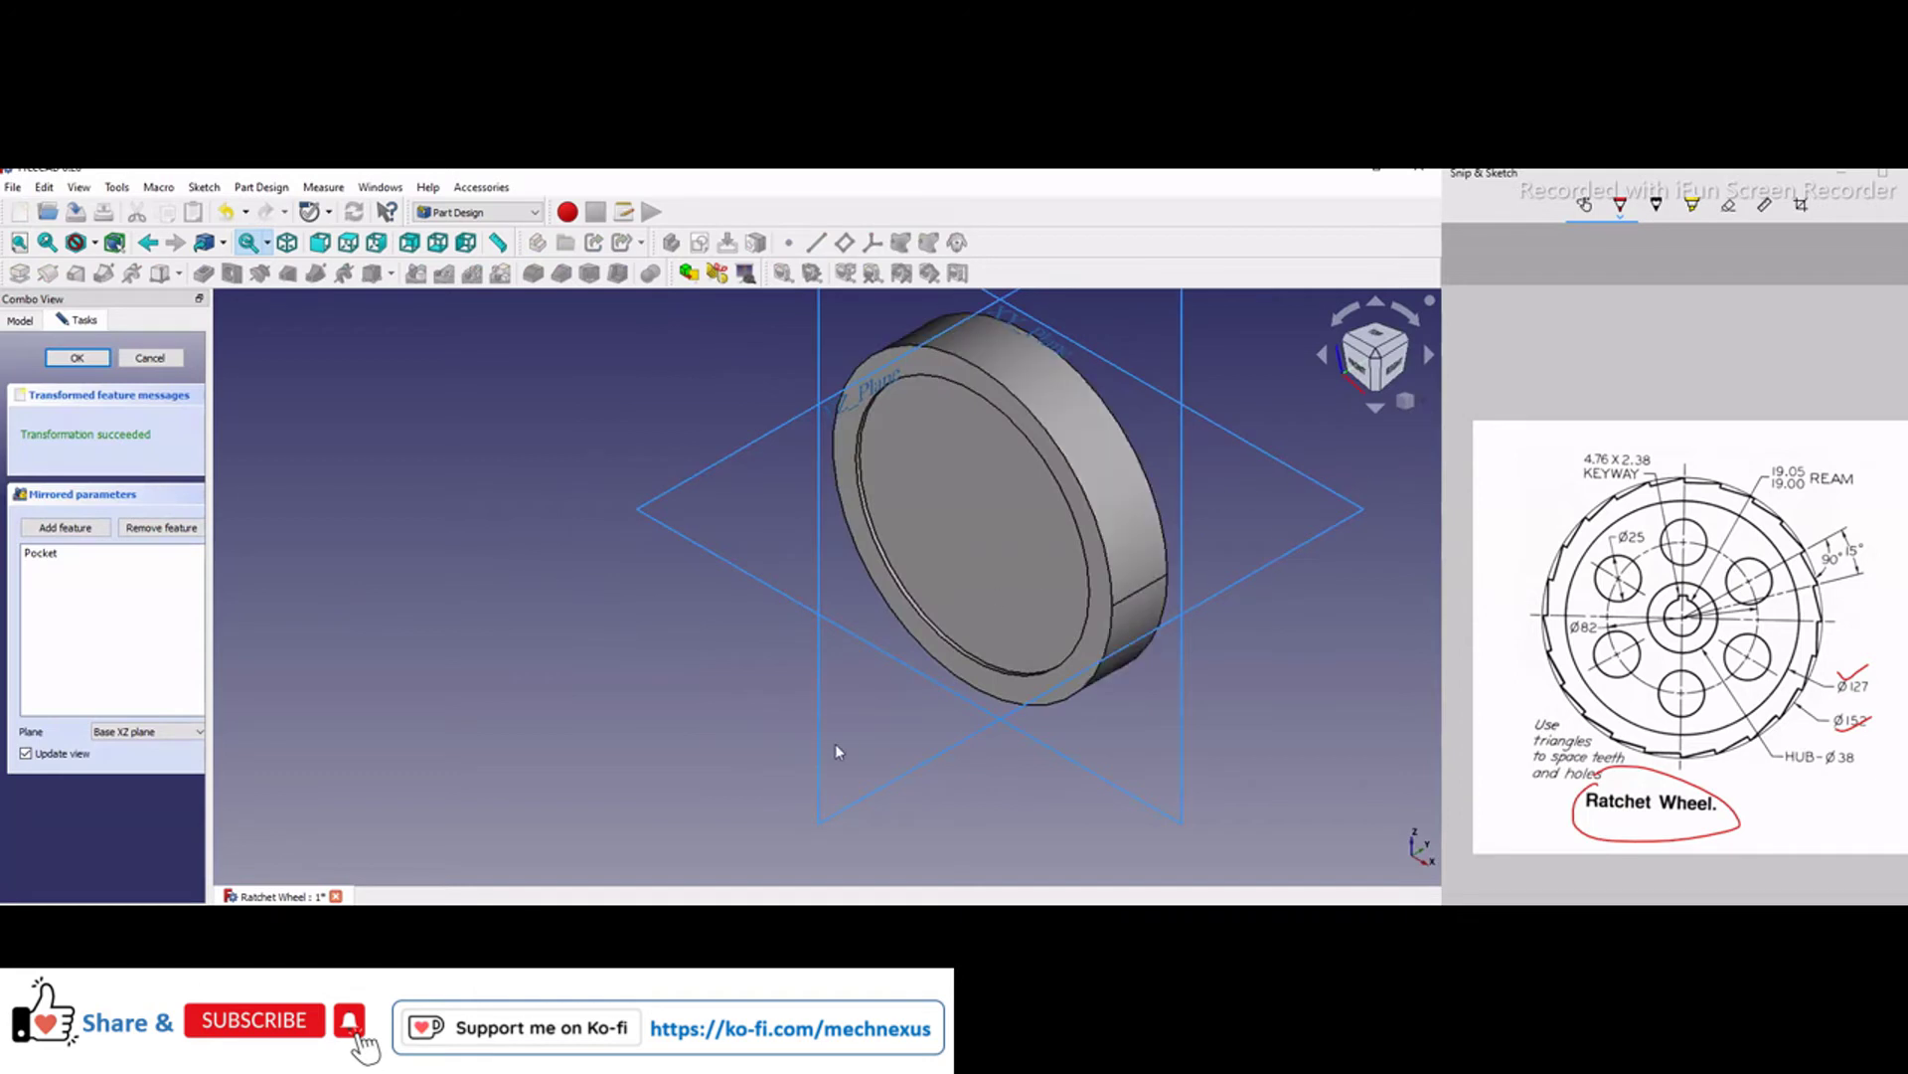
scroll(924, 565, down, 3)
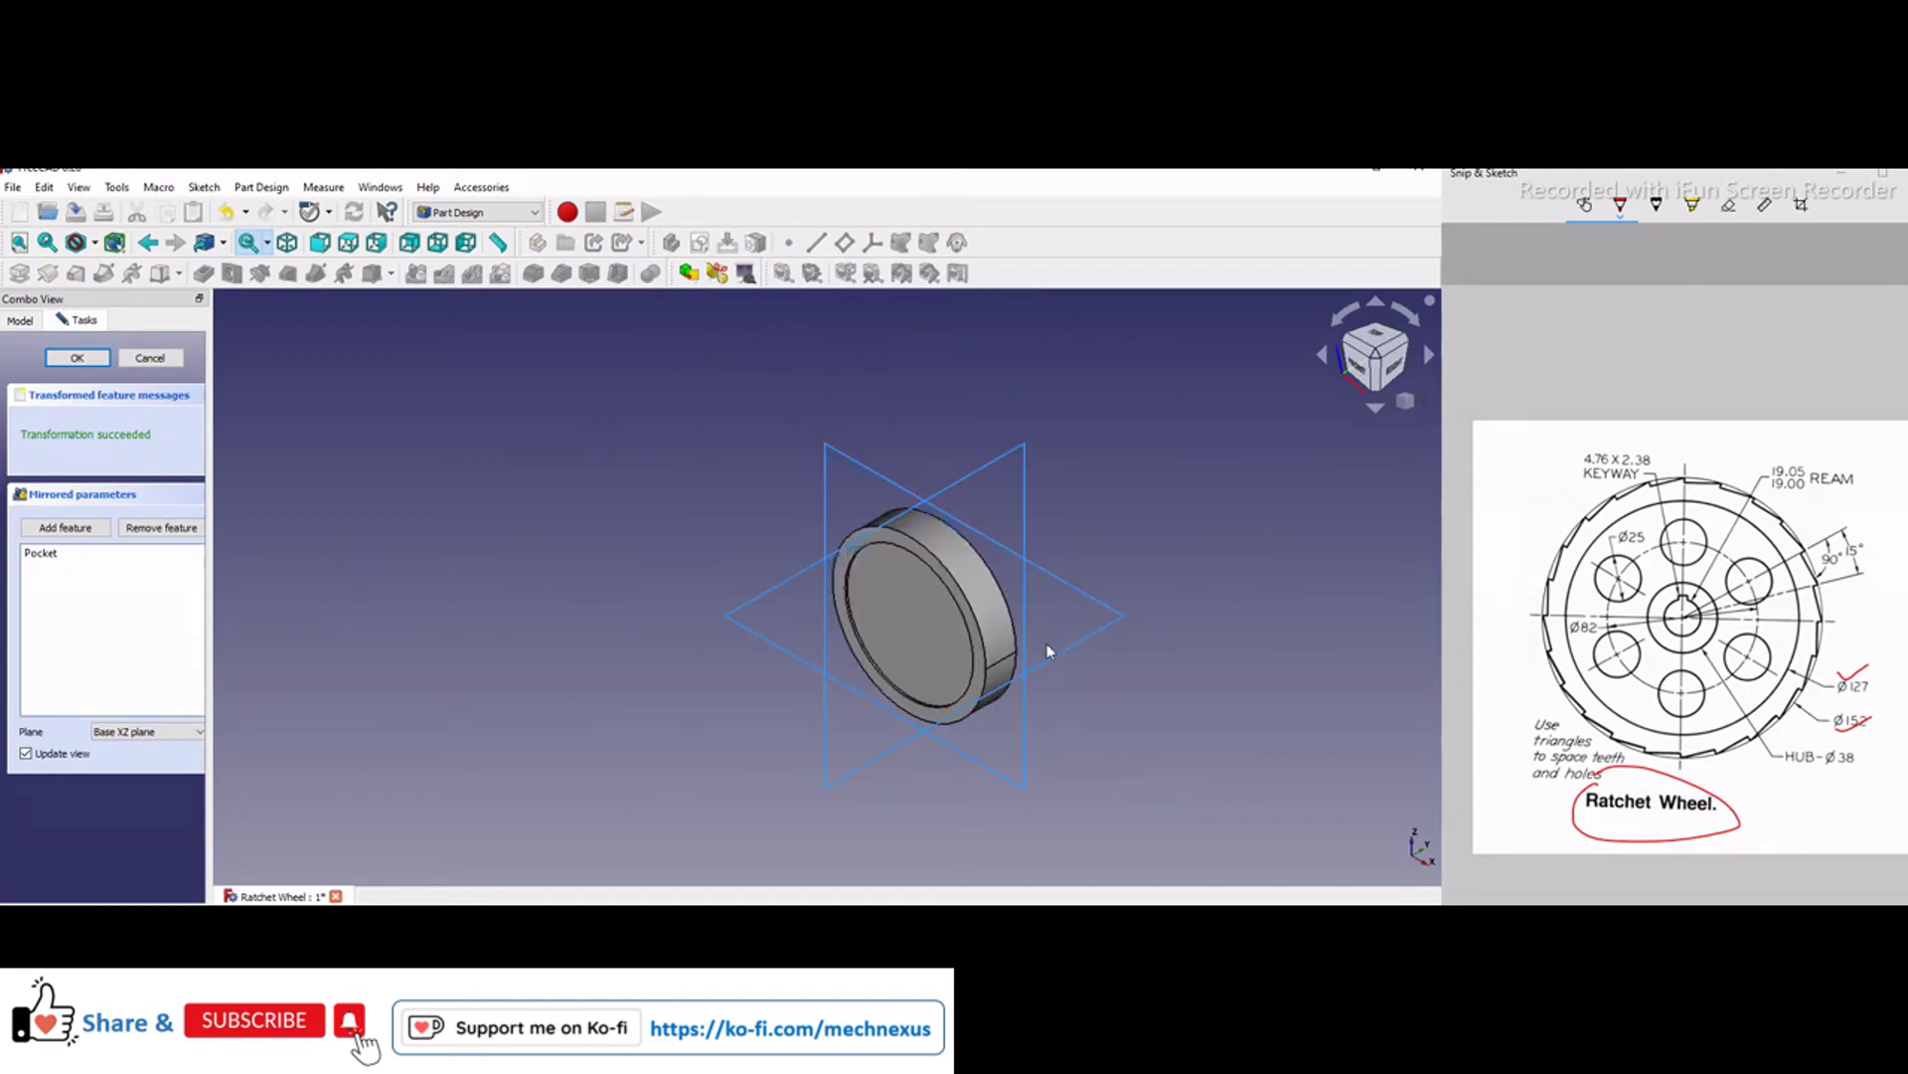
scroll(1052, 650, up, 2)
mouse_move(1099, 664)
middle_down()
mouse_move(1124, 677)
mouse_move(924, 712)
mouse_move(690, 690)
mouse_move(1085, 681)
middle_up()
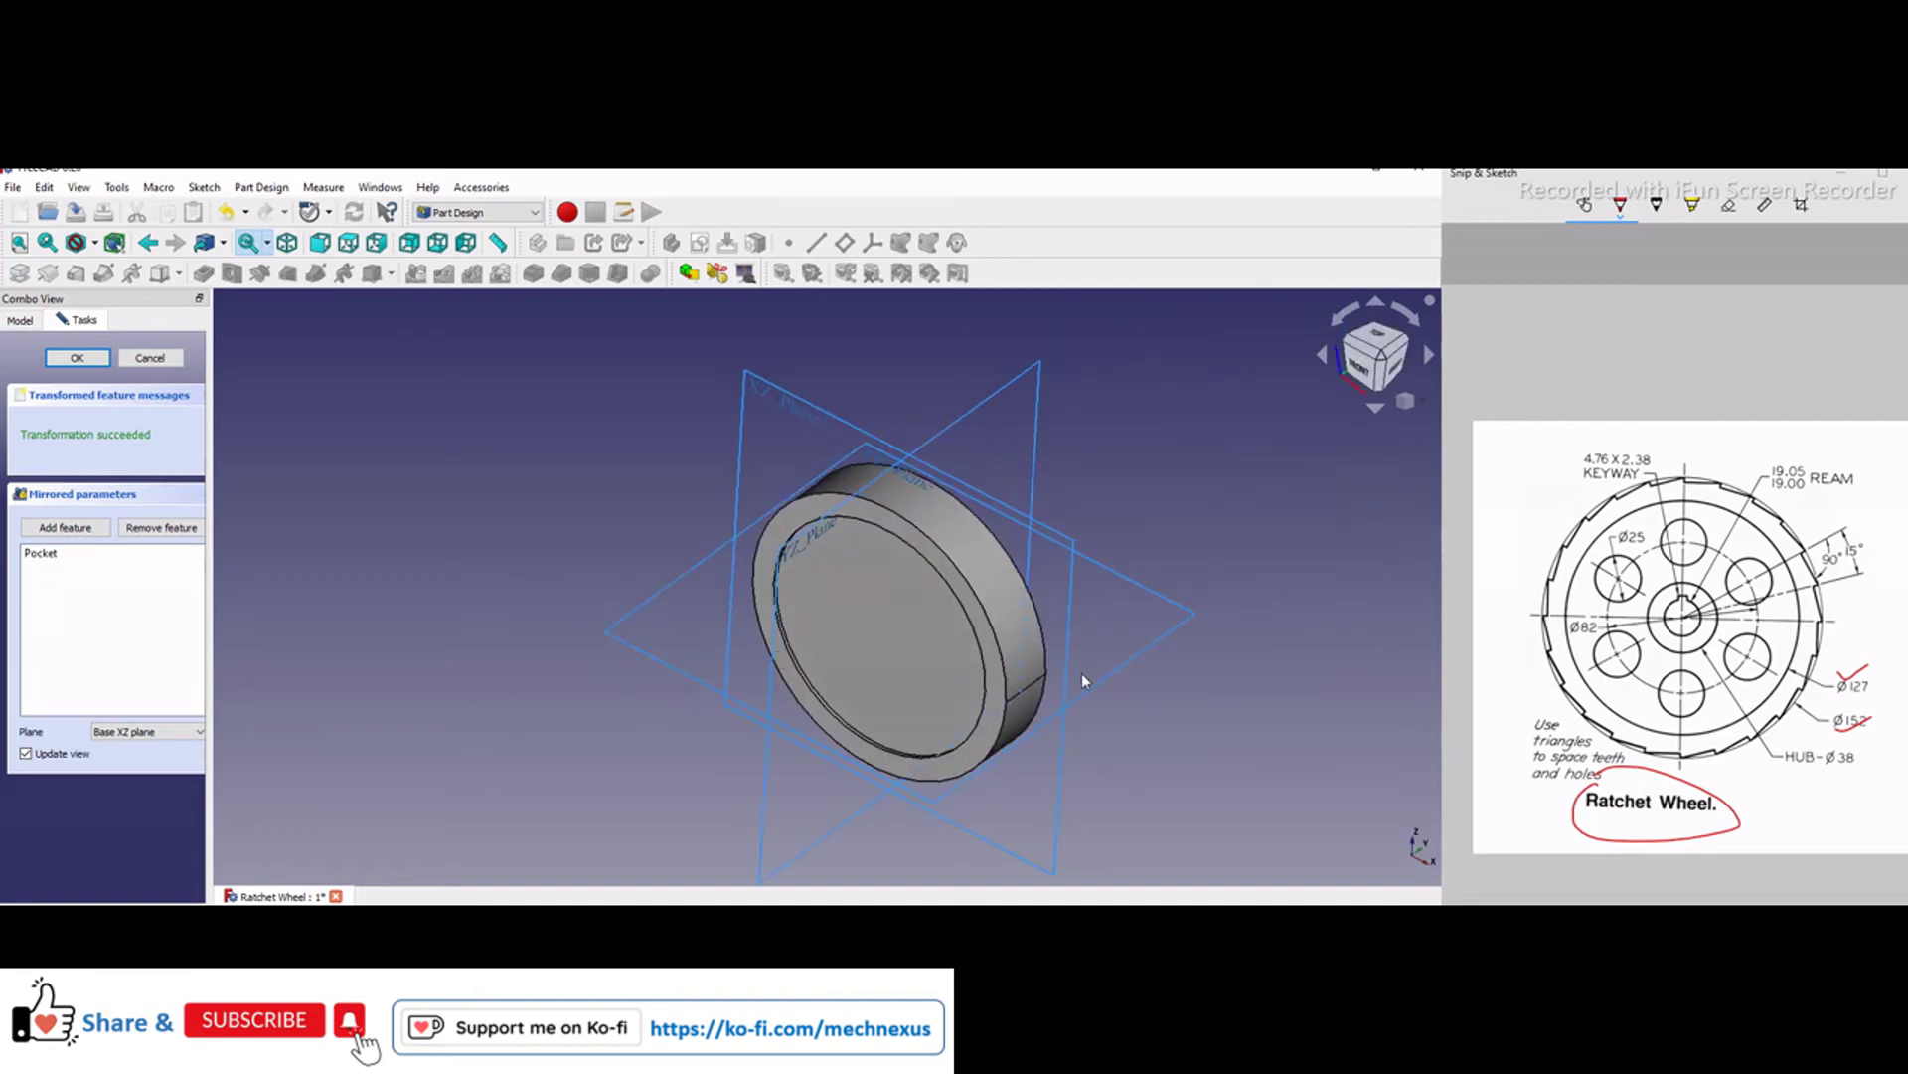
click(155, 358)
- Show the model at the Pad001 feature and examine the hub on the wheel's front face
click(92, 520)
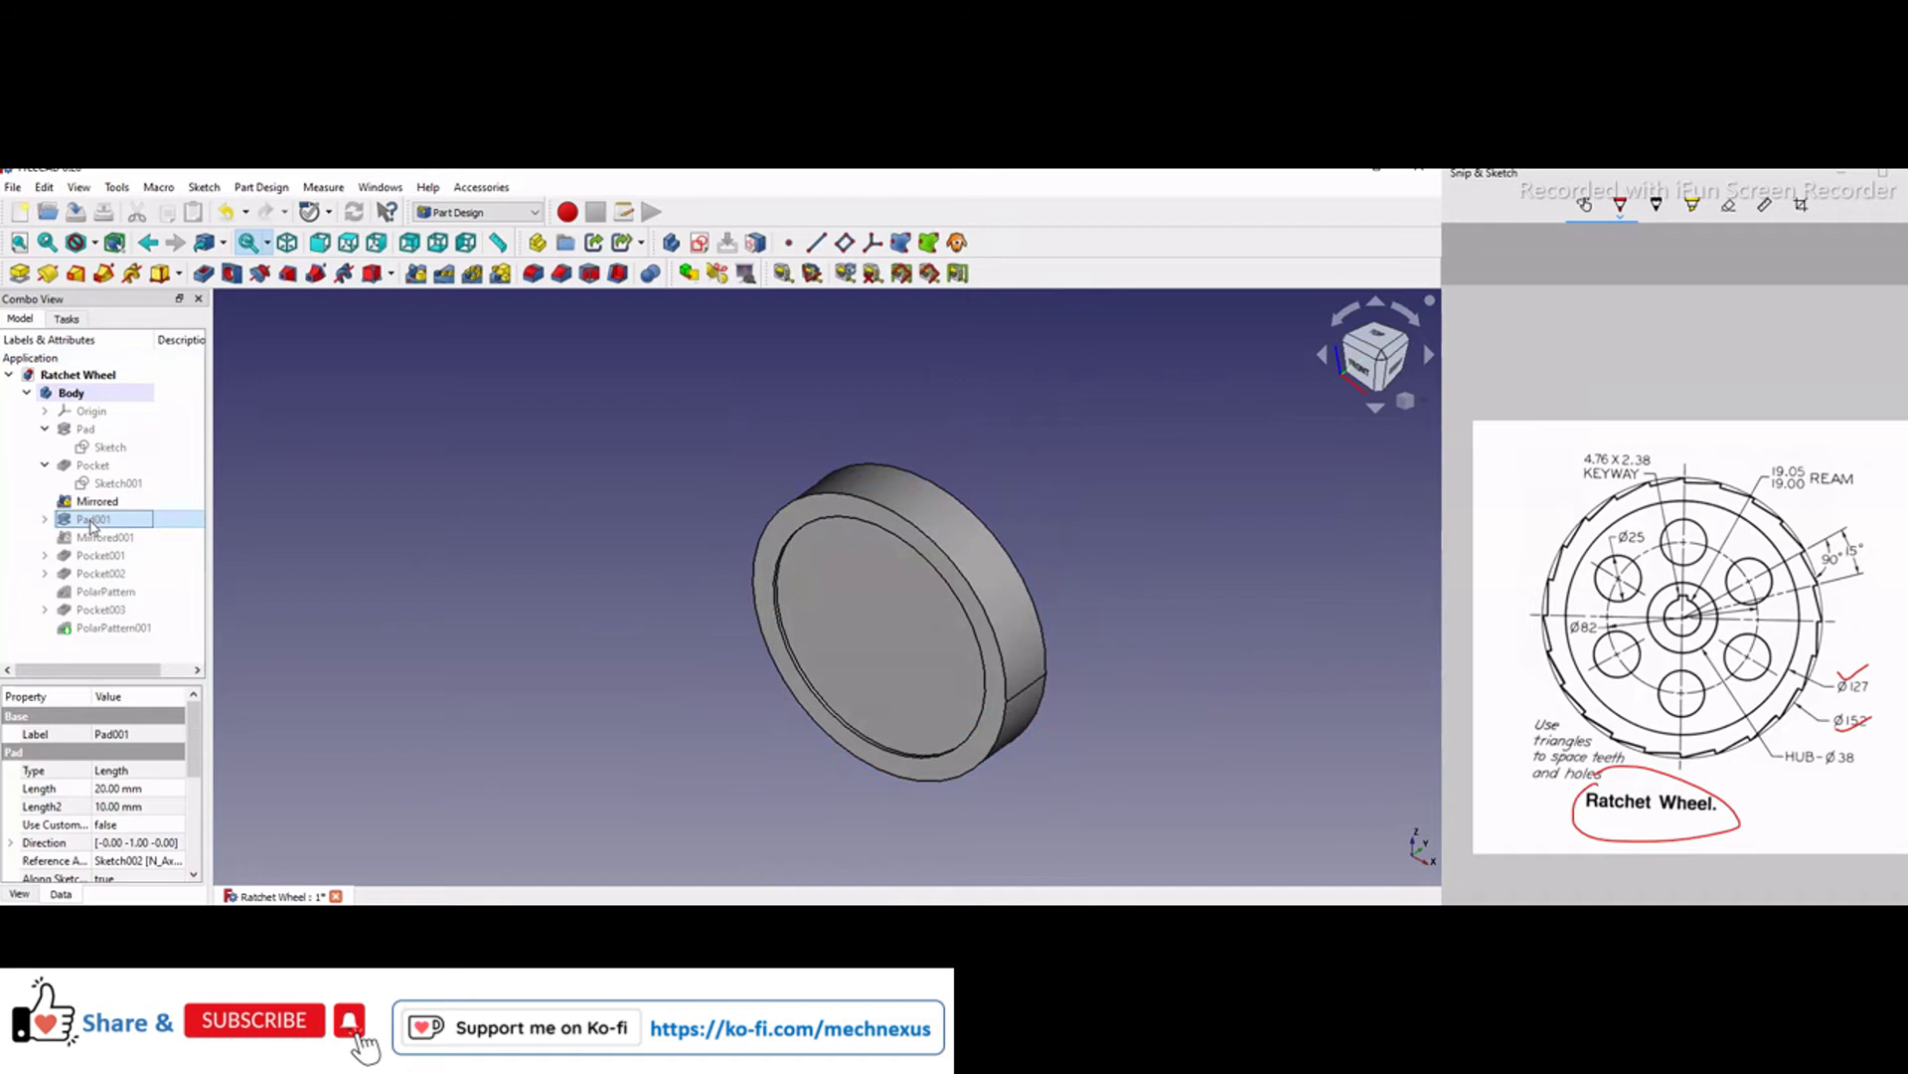
key(space)
scroll(598, 641, up, 3)
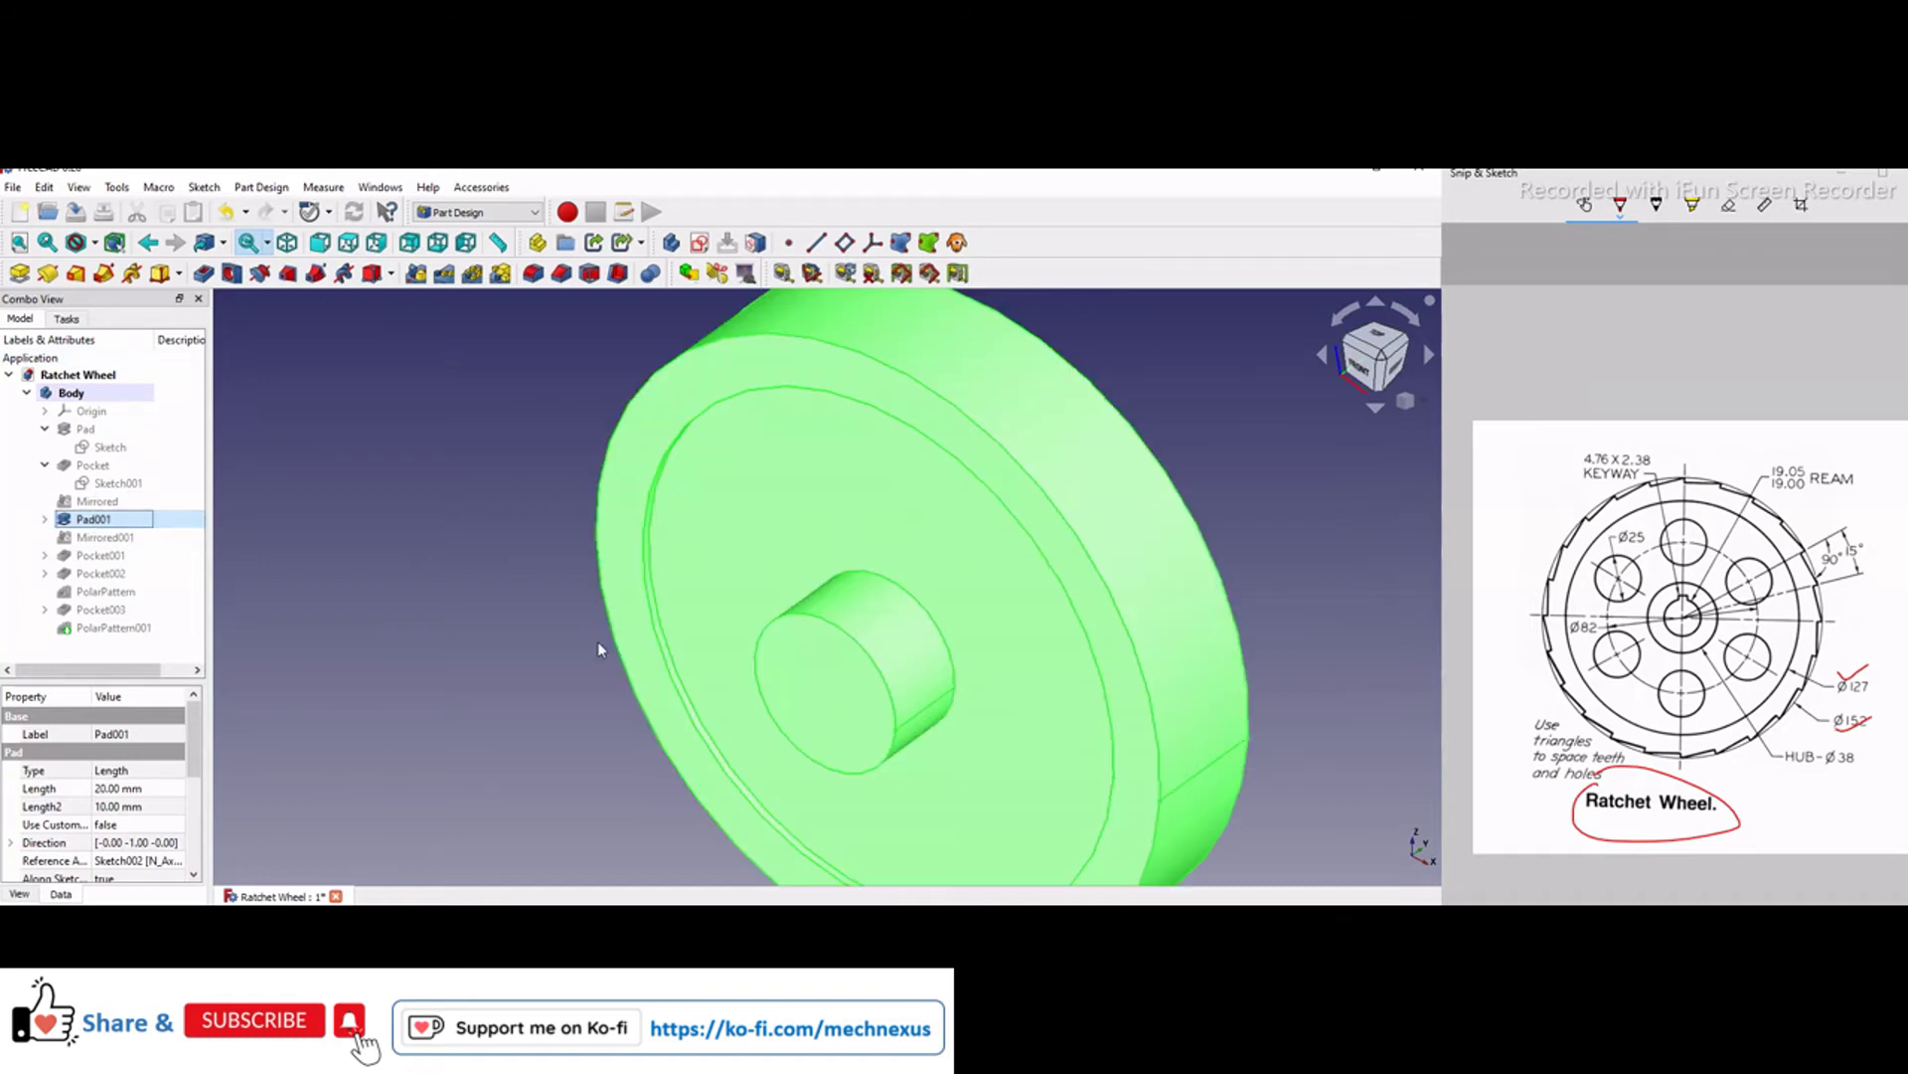
scroll(594, 645, down, 3)
click(463, 679)
scroll(463, 678, up, 2)
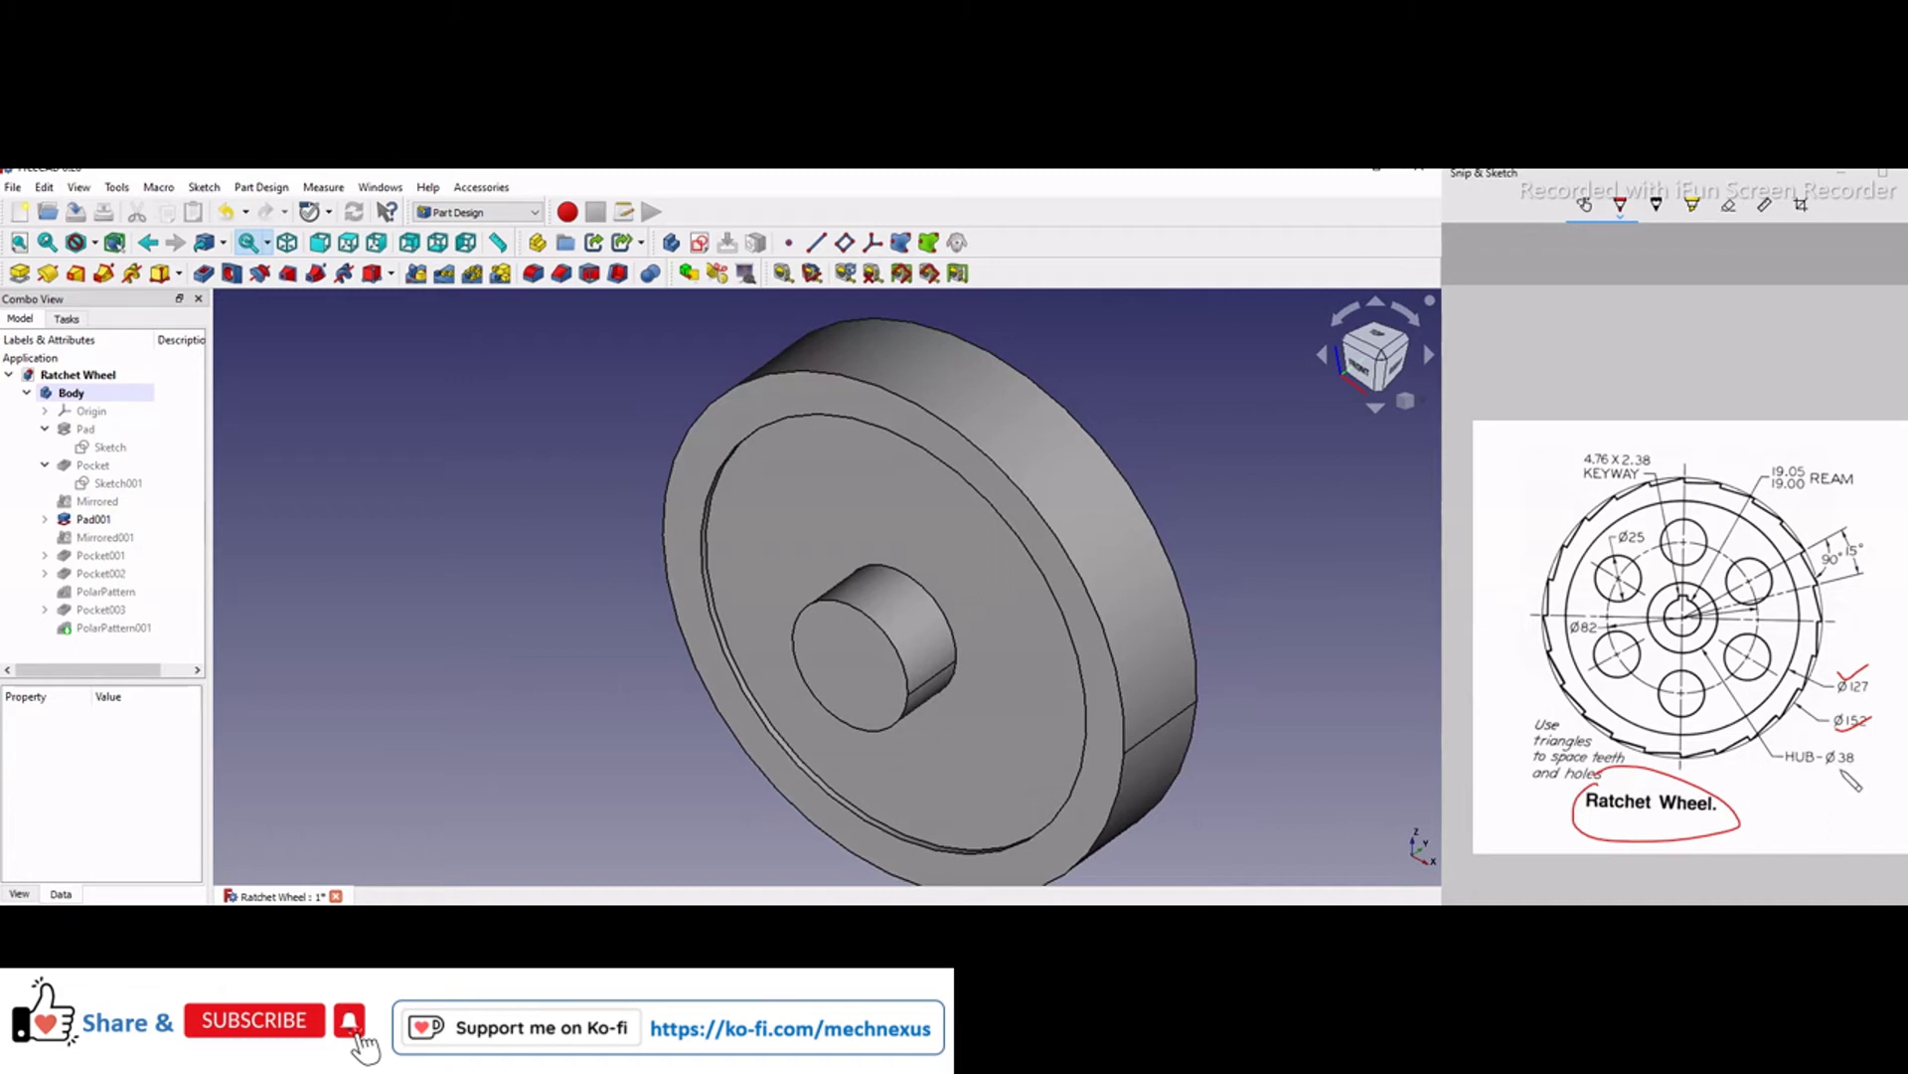
scroll(656, 583, down, 3)
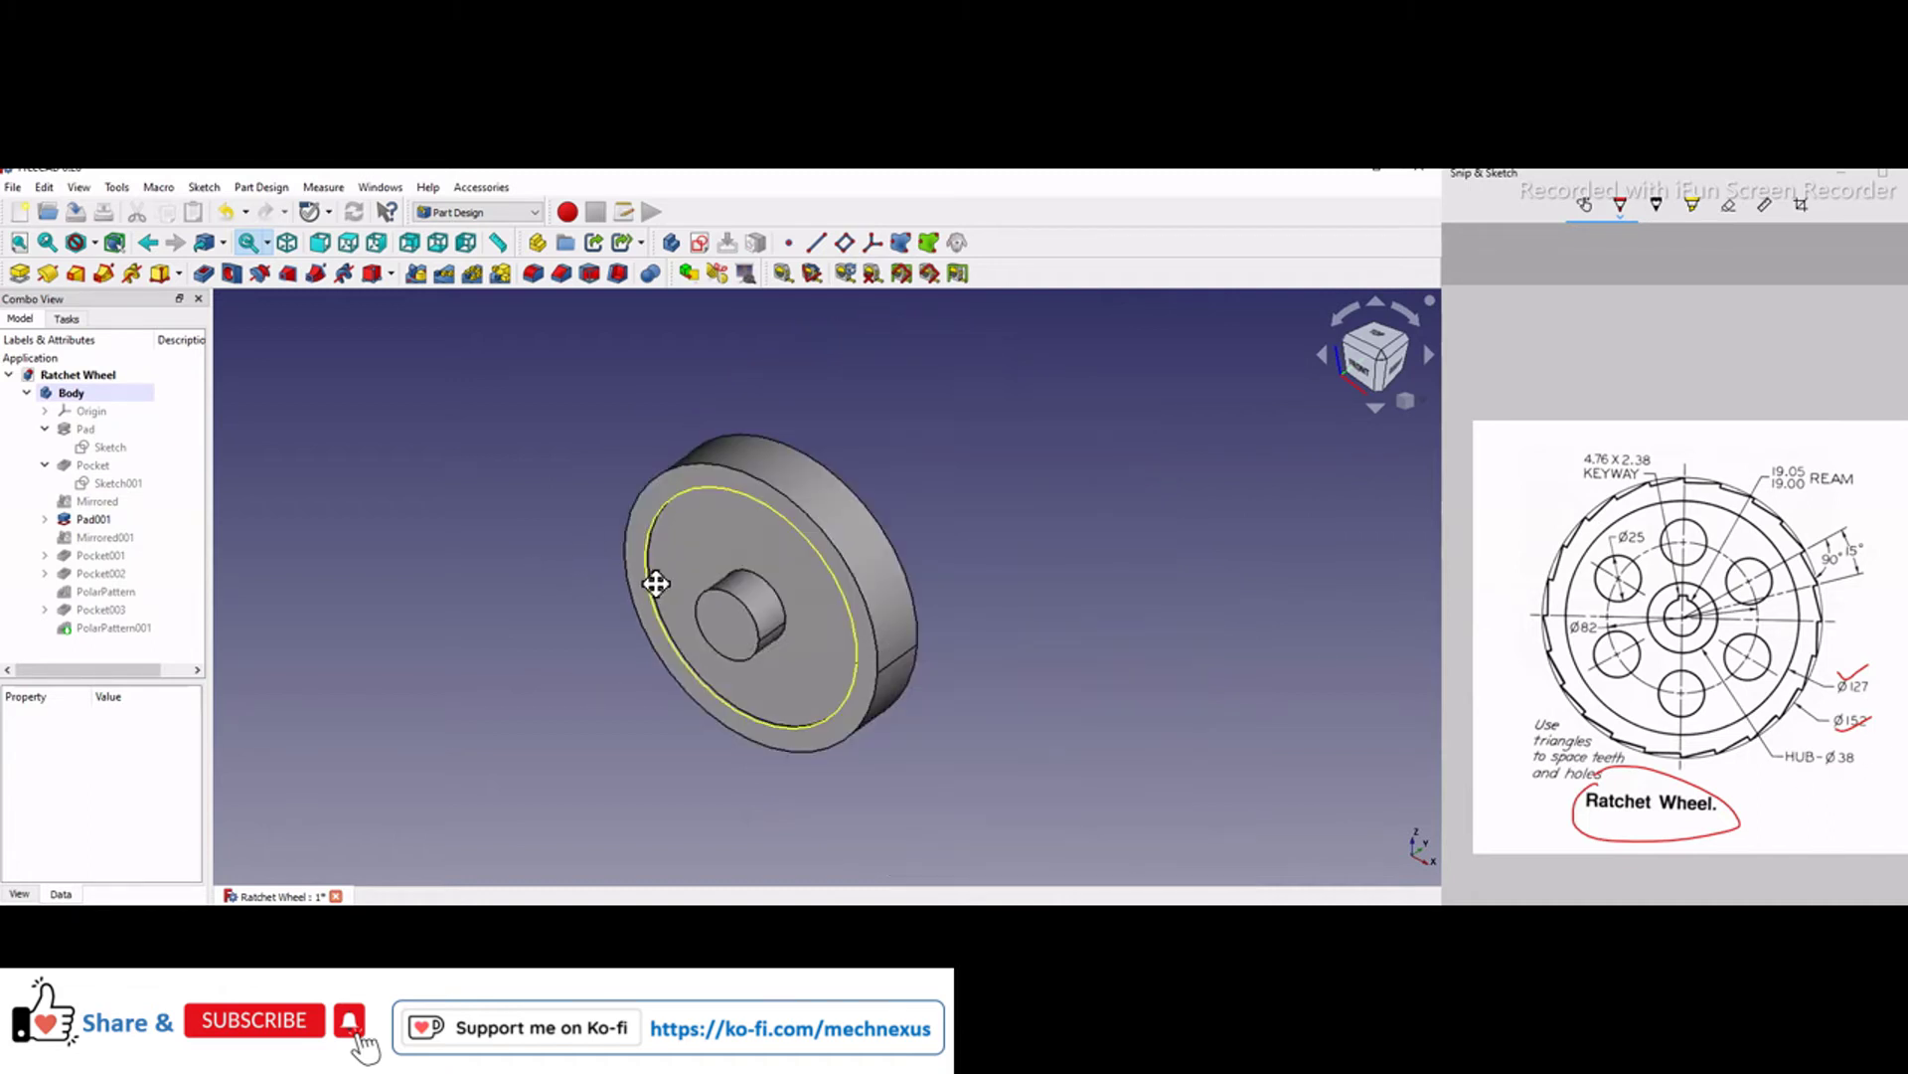
- Show the model at the Mirrored001 feature and inspect the mirrored hub on the wheel's back face
middle_drag(657, 583, 149, 572)
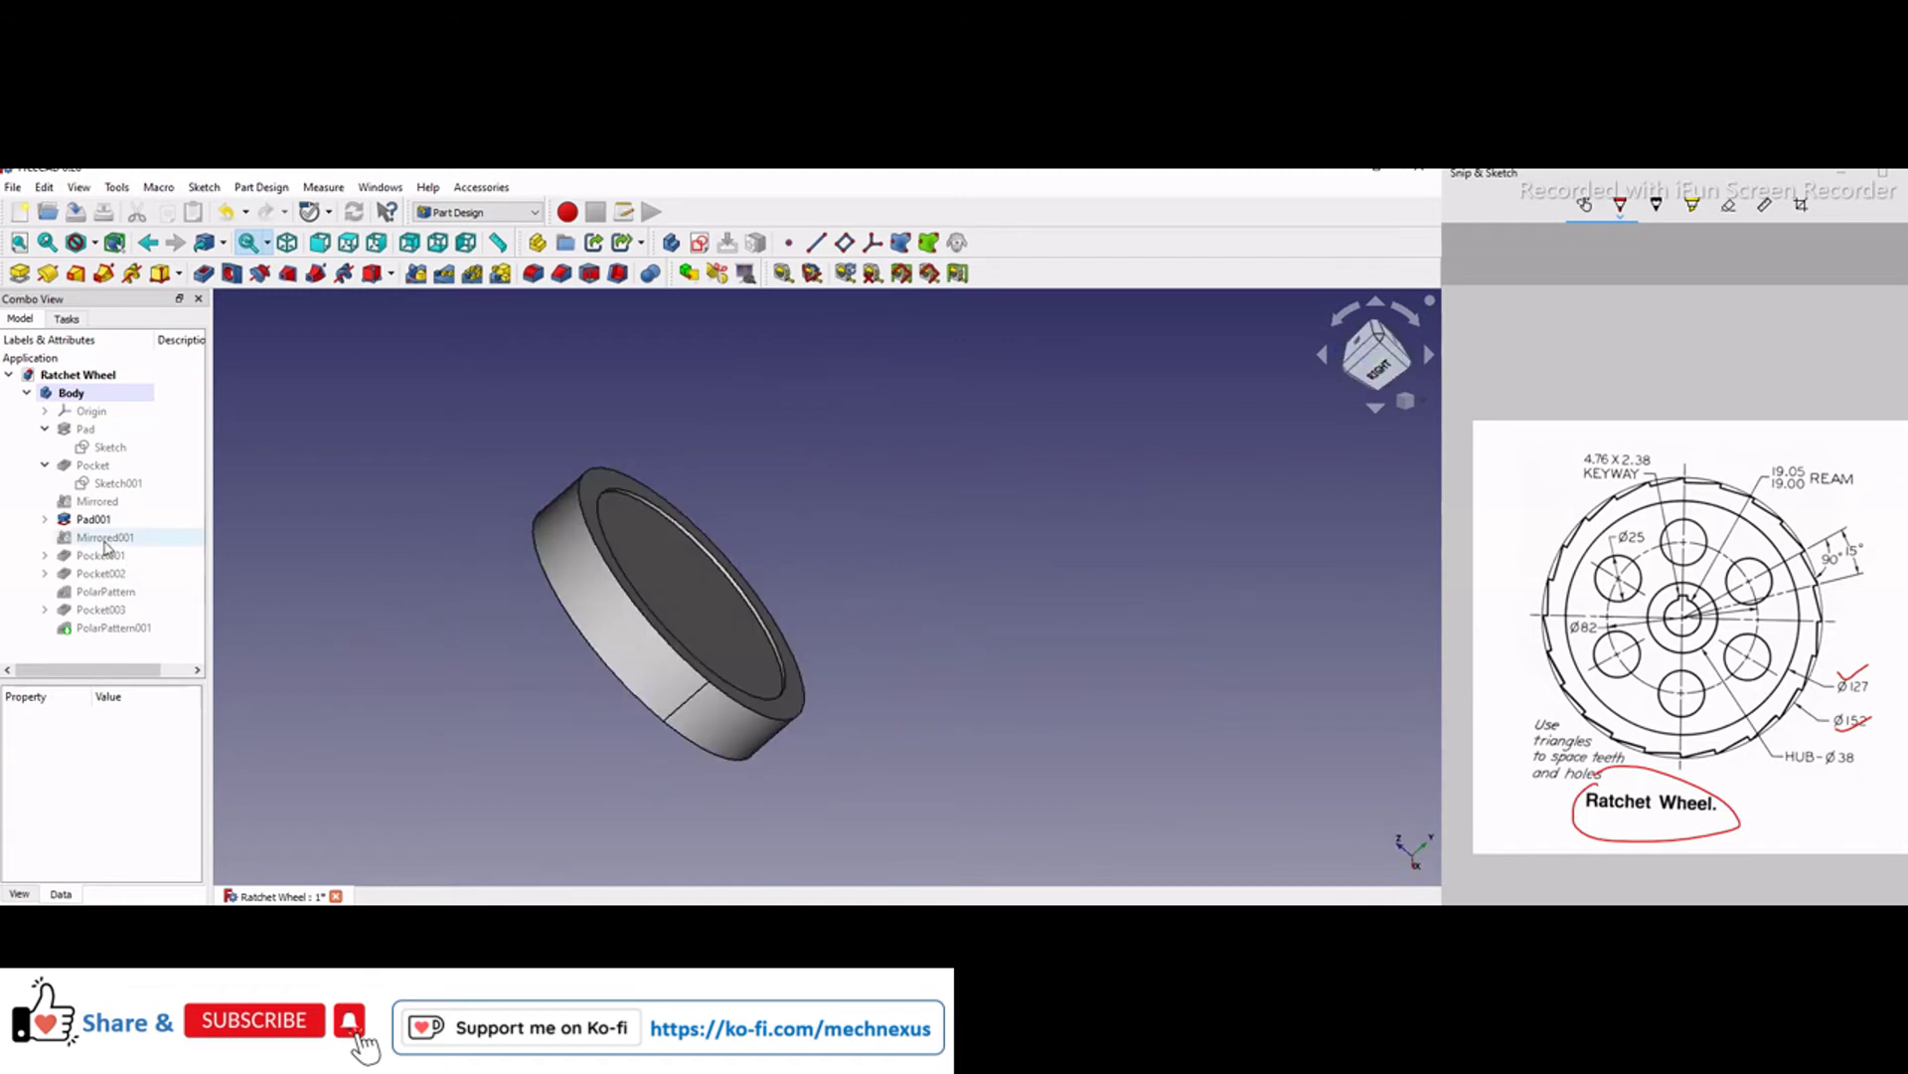
key(space)
scroll(626, 572, up, 4)
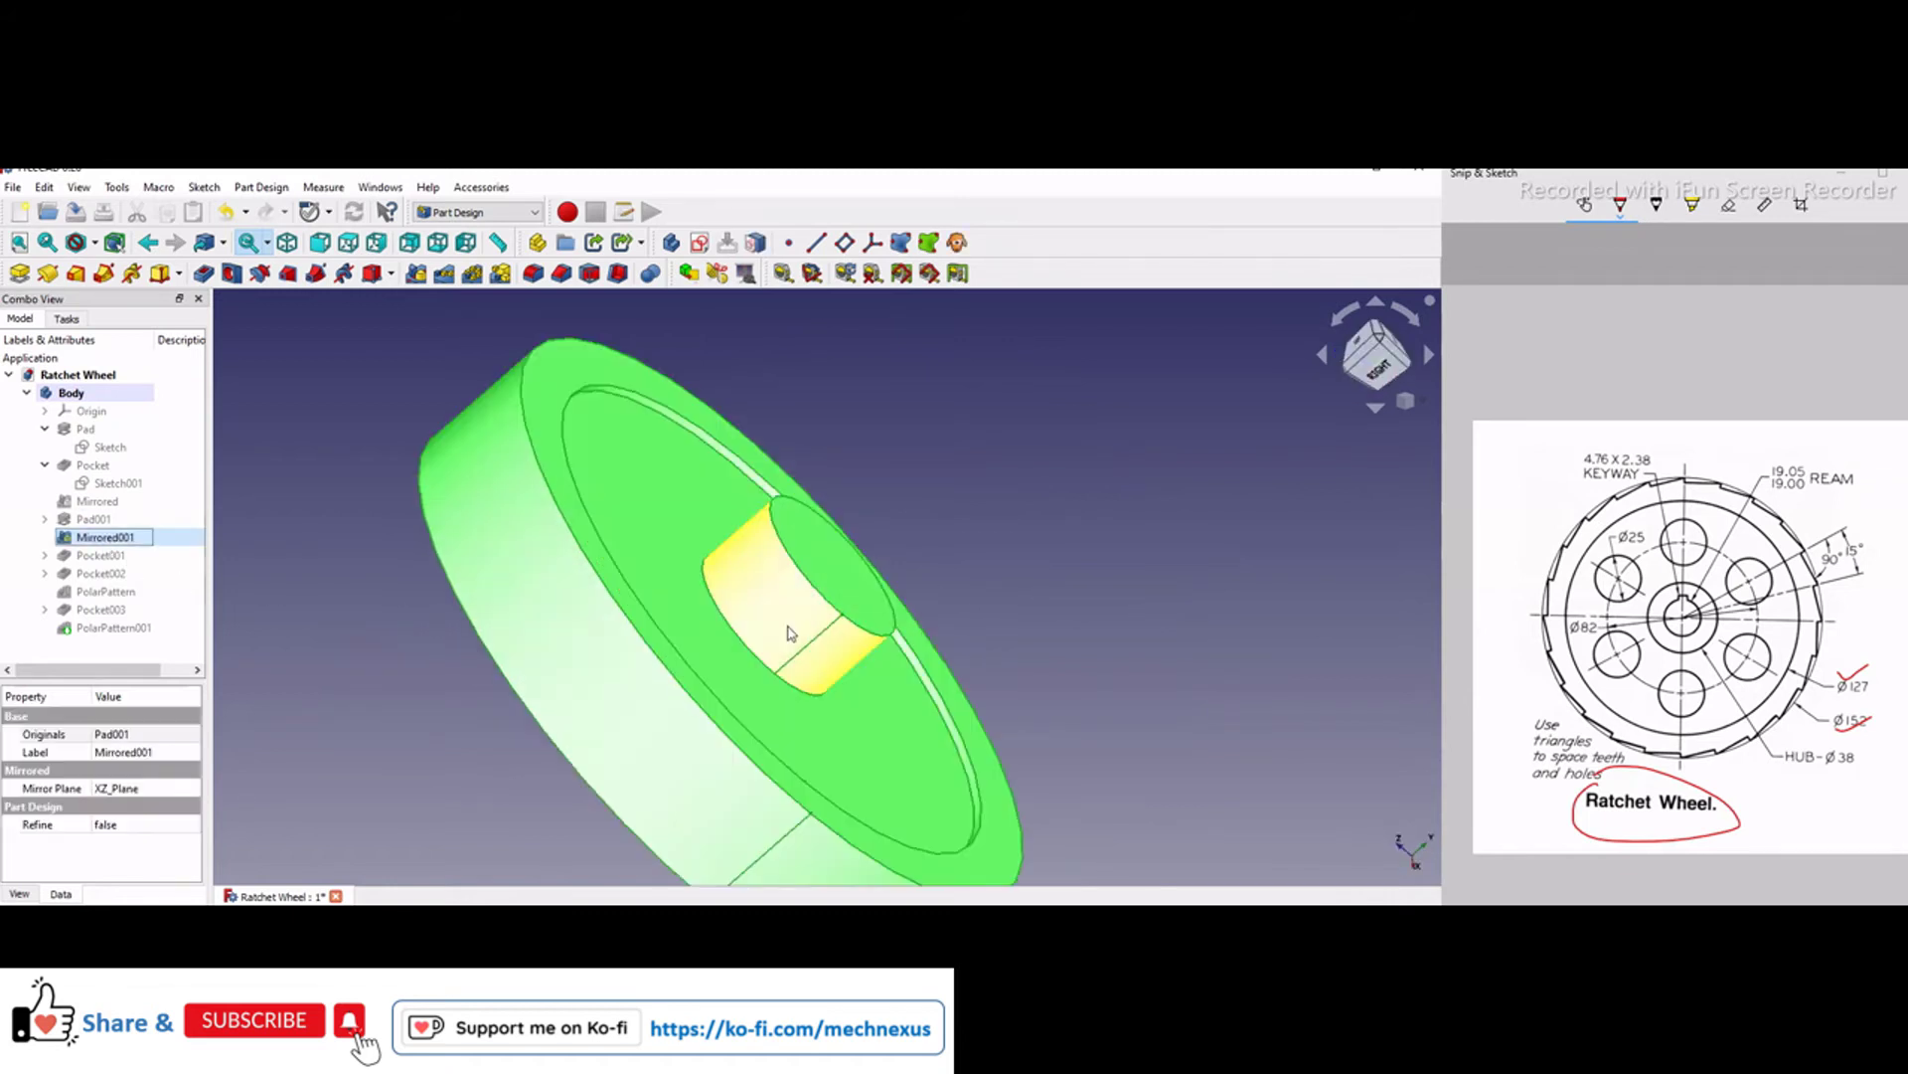
scroll(579, 643, down, 4)
middle_drag(615, 618, 696, 546)
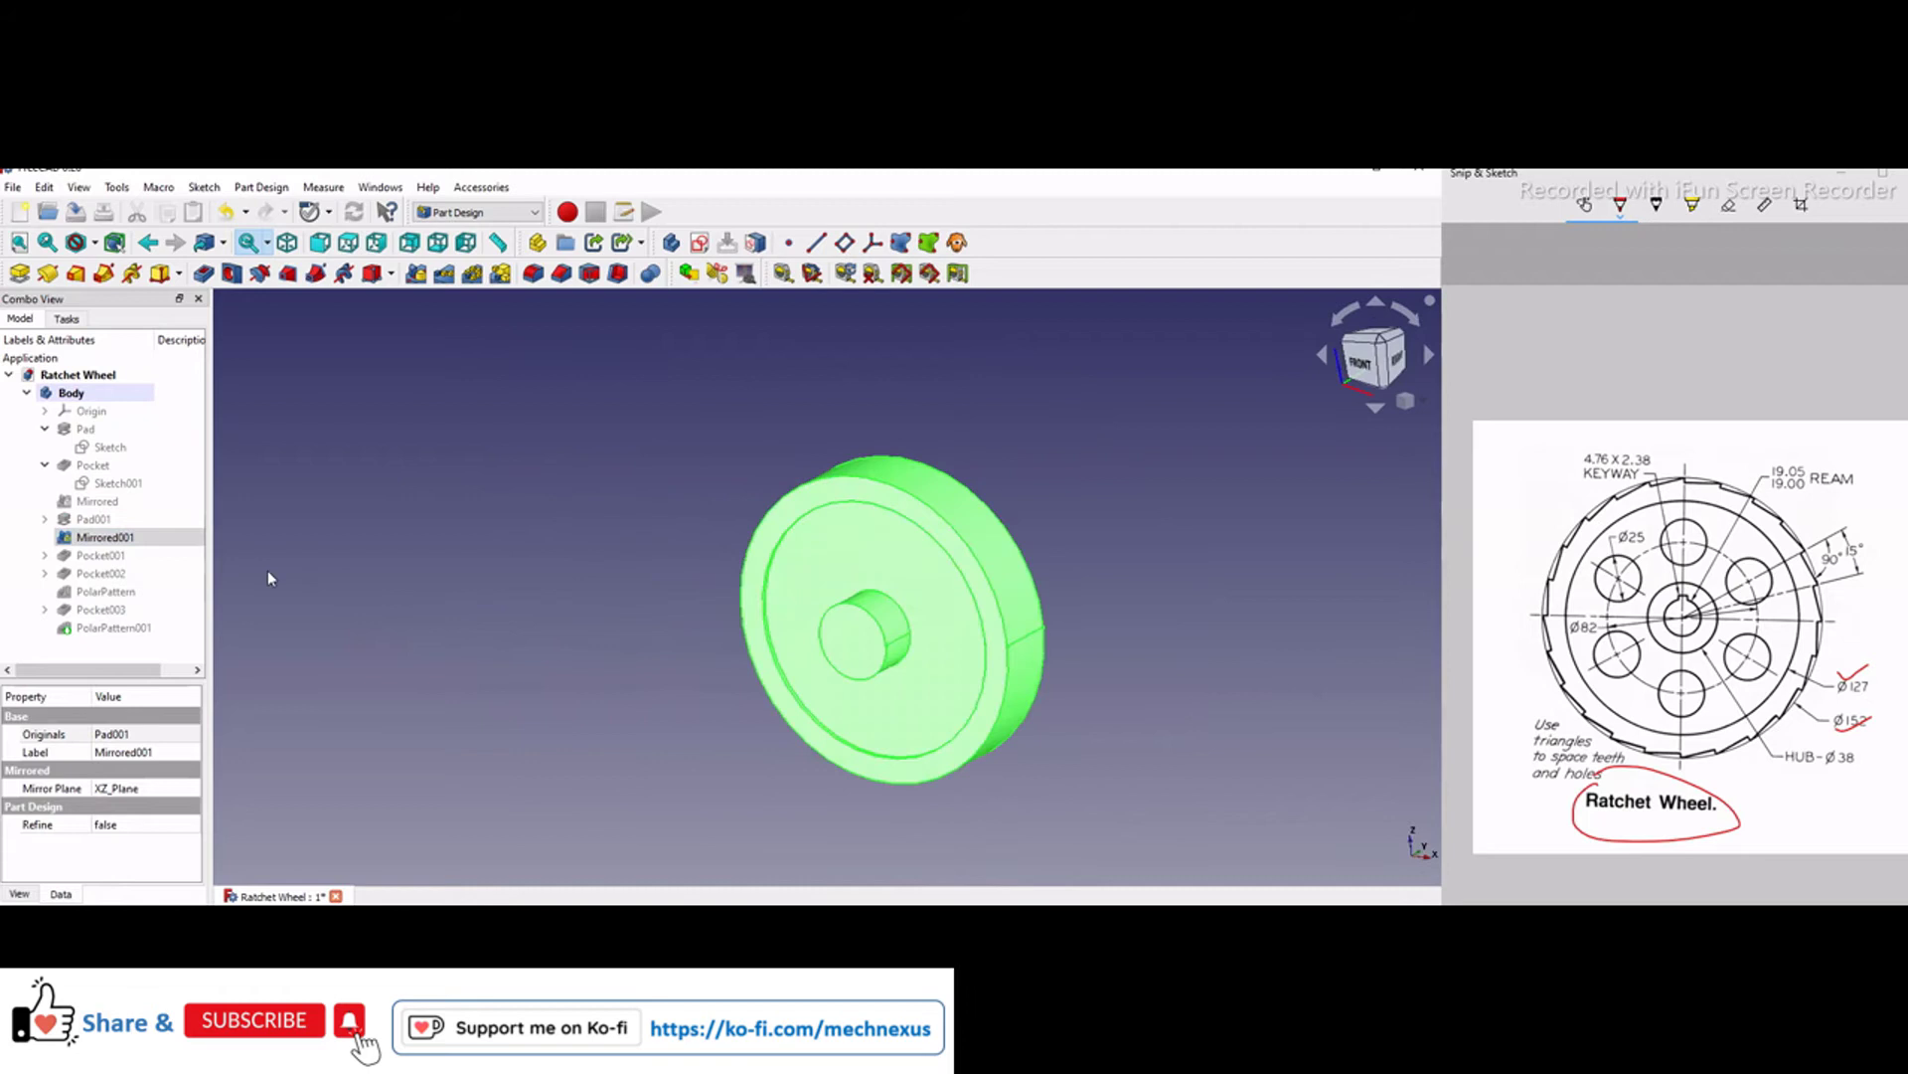
- Show the model at the Pocket001 feature and examine the hub's keyed bore from the front
click(46, 557)
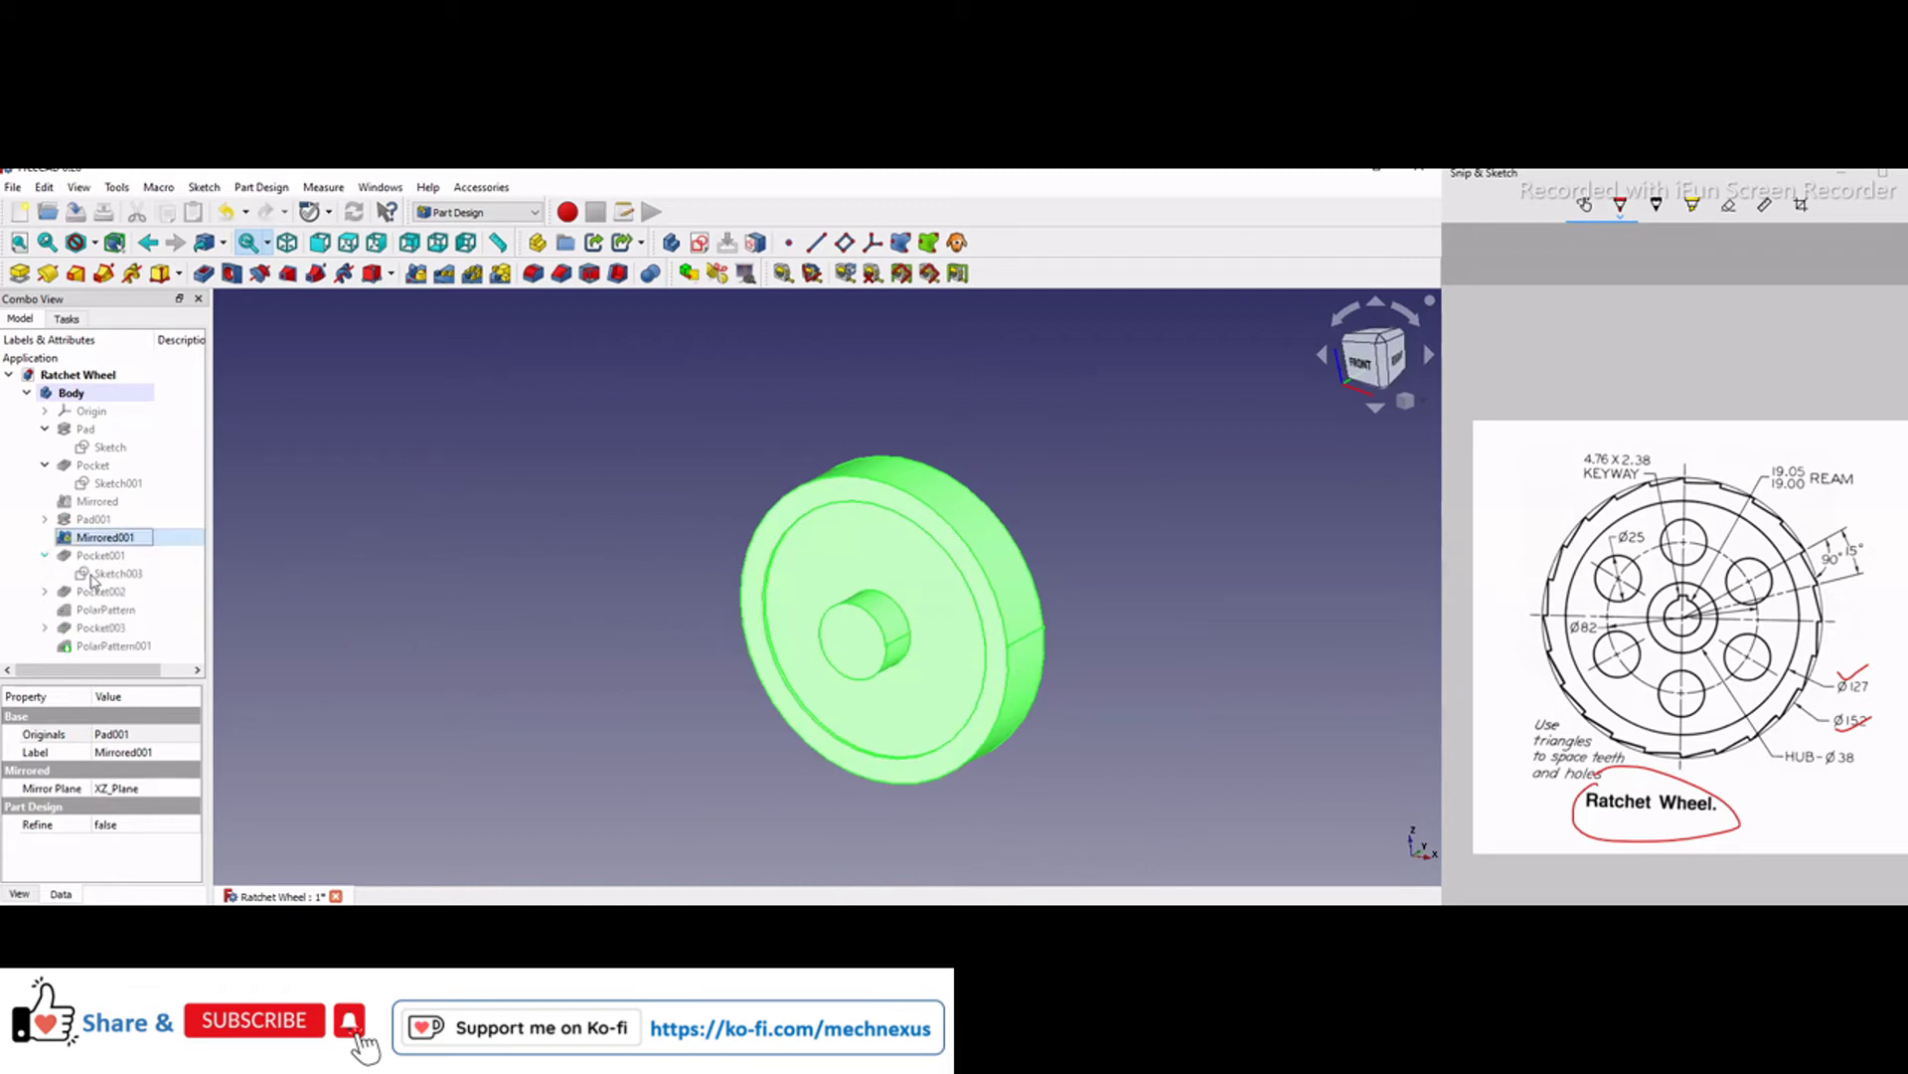
click(97, 557)
key(space)
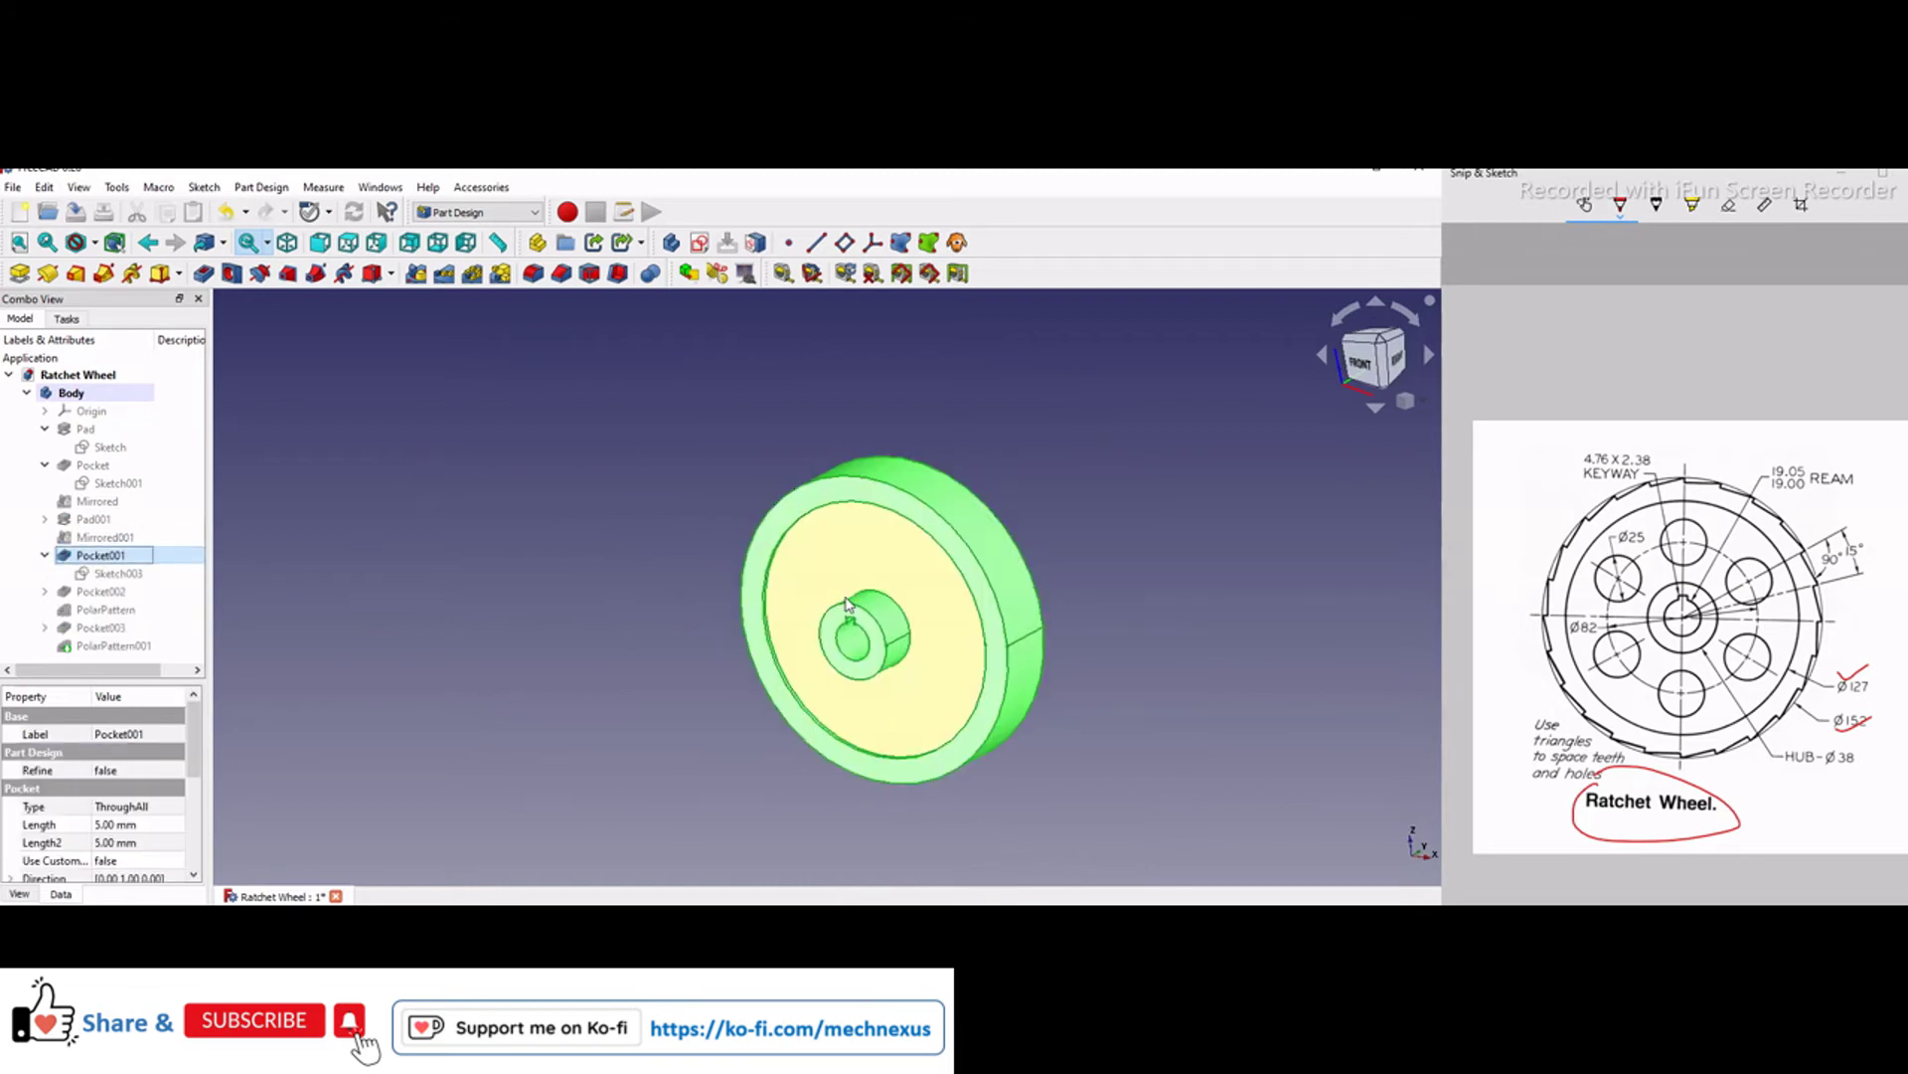
scroll(846, 599, up, 3)
click(1366, 368)
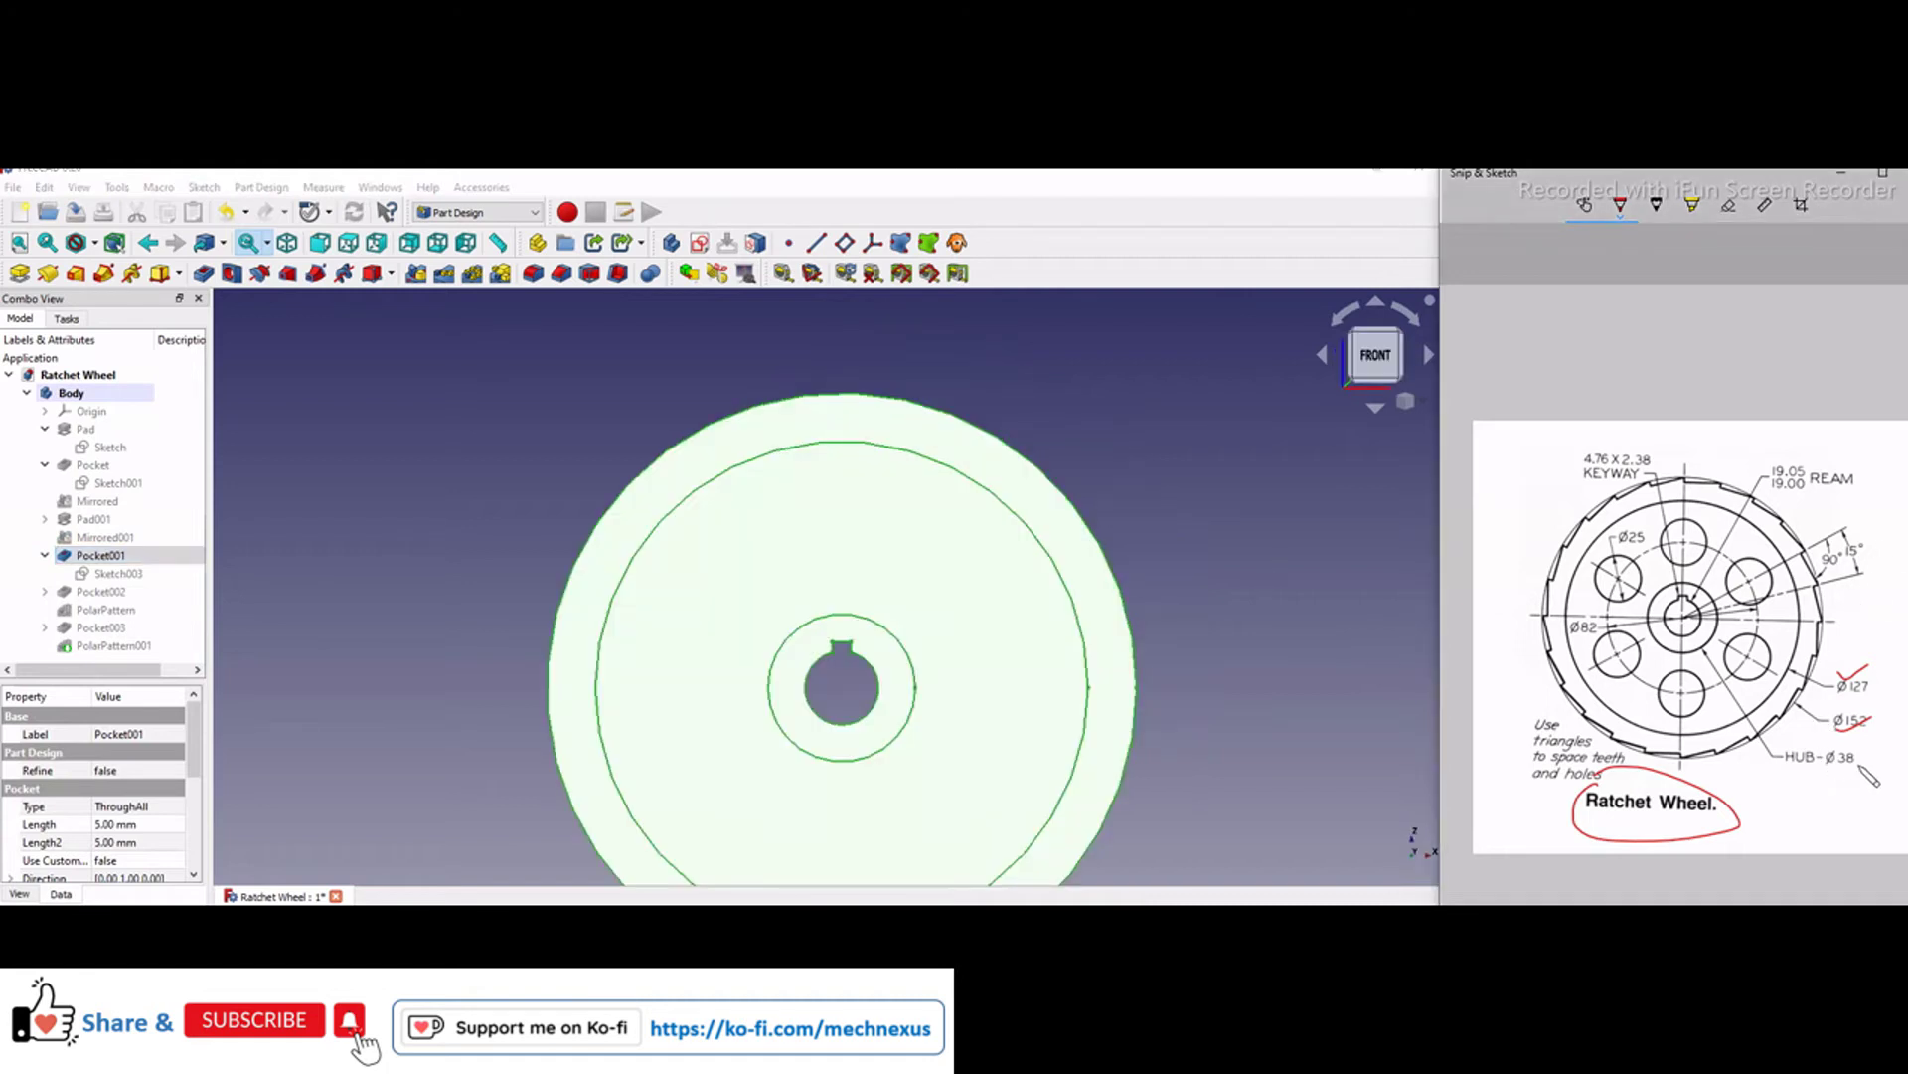
- Put red check marks at the reference drawing's HUB-Ø38 and 4.76 X 2.38 KEYWAY dimensions
drag(1837, 764, 1888, 747)
drag(1559, 455, 1603, 437)
scroll(815, 601, down, 2)
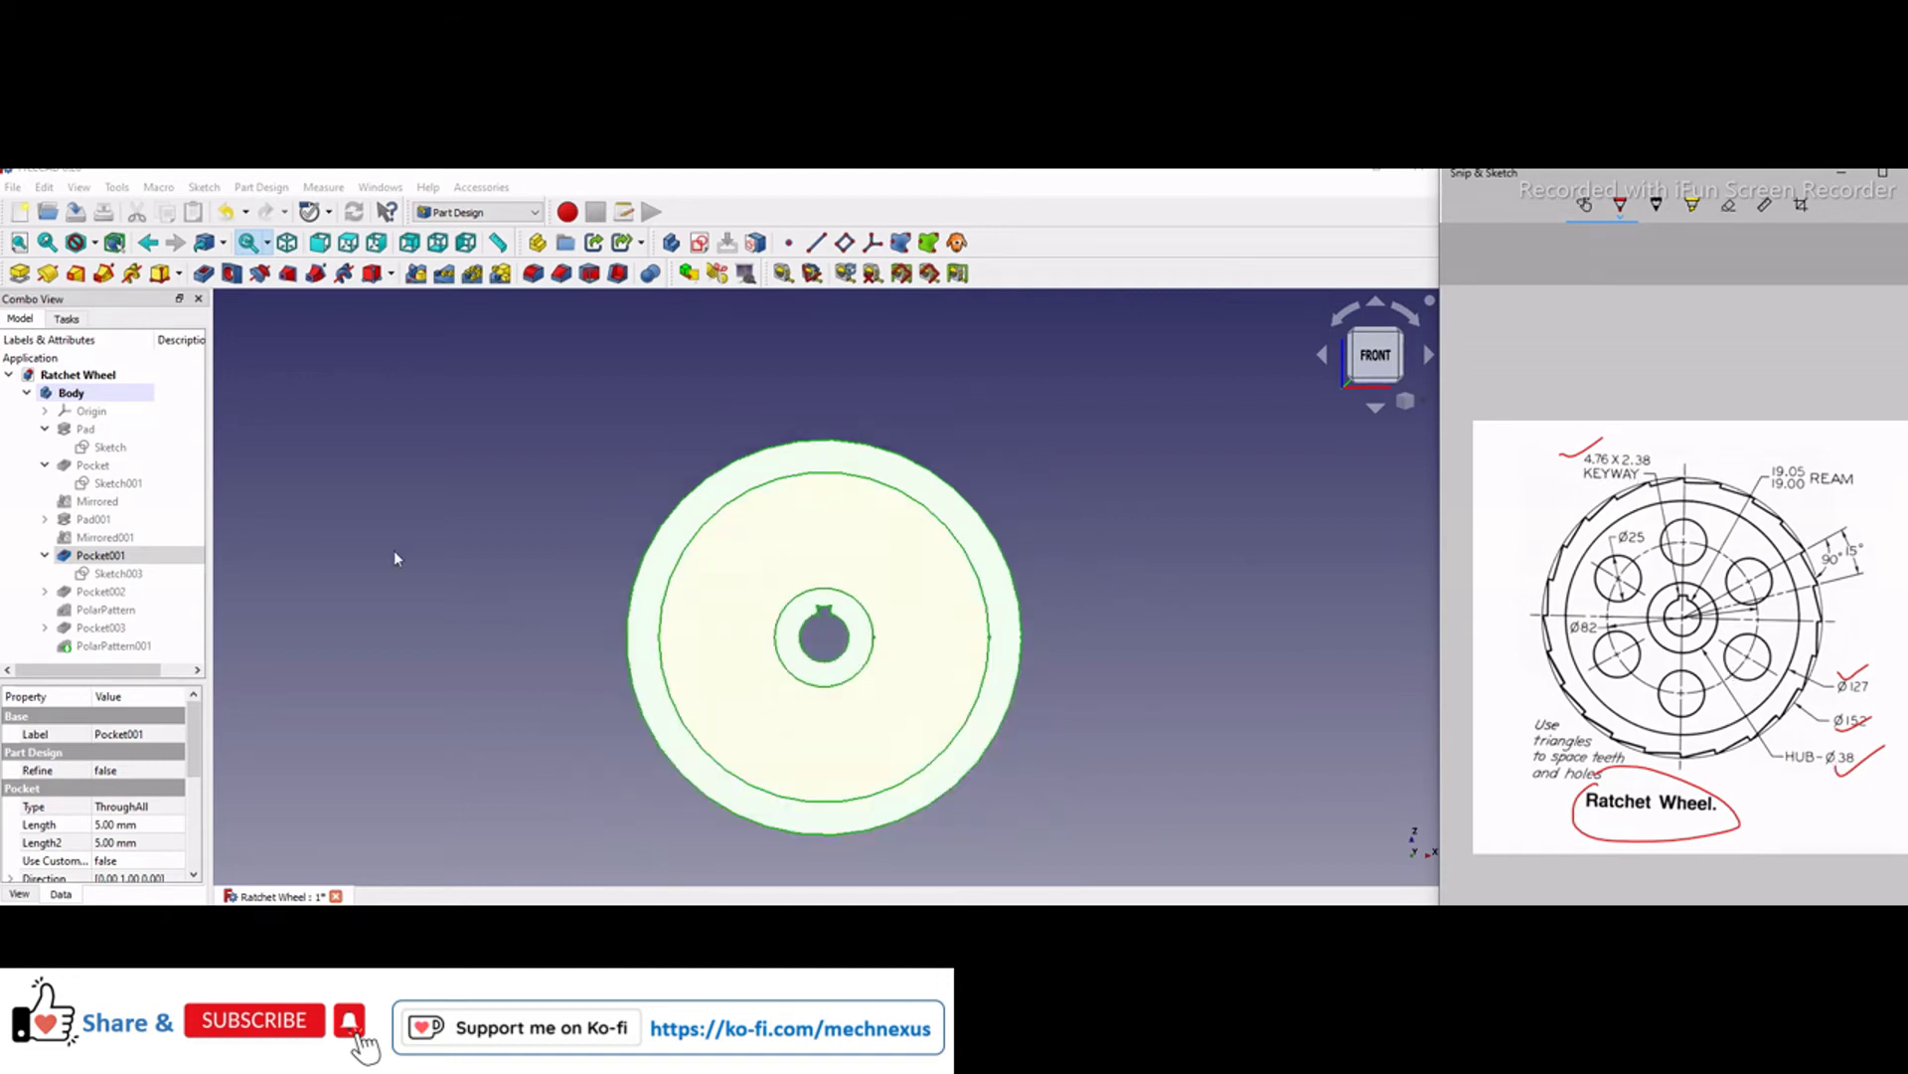
- Open the Pocket001 sketch and move the keyway's 4.76 mm and 11.88 mm dimension labels clear of the profile
double_click(117, 574)
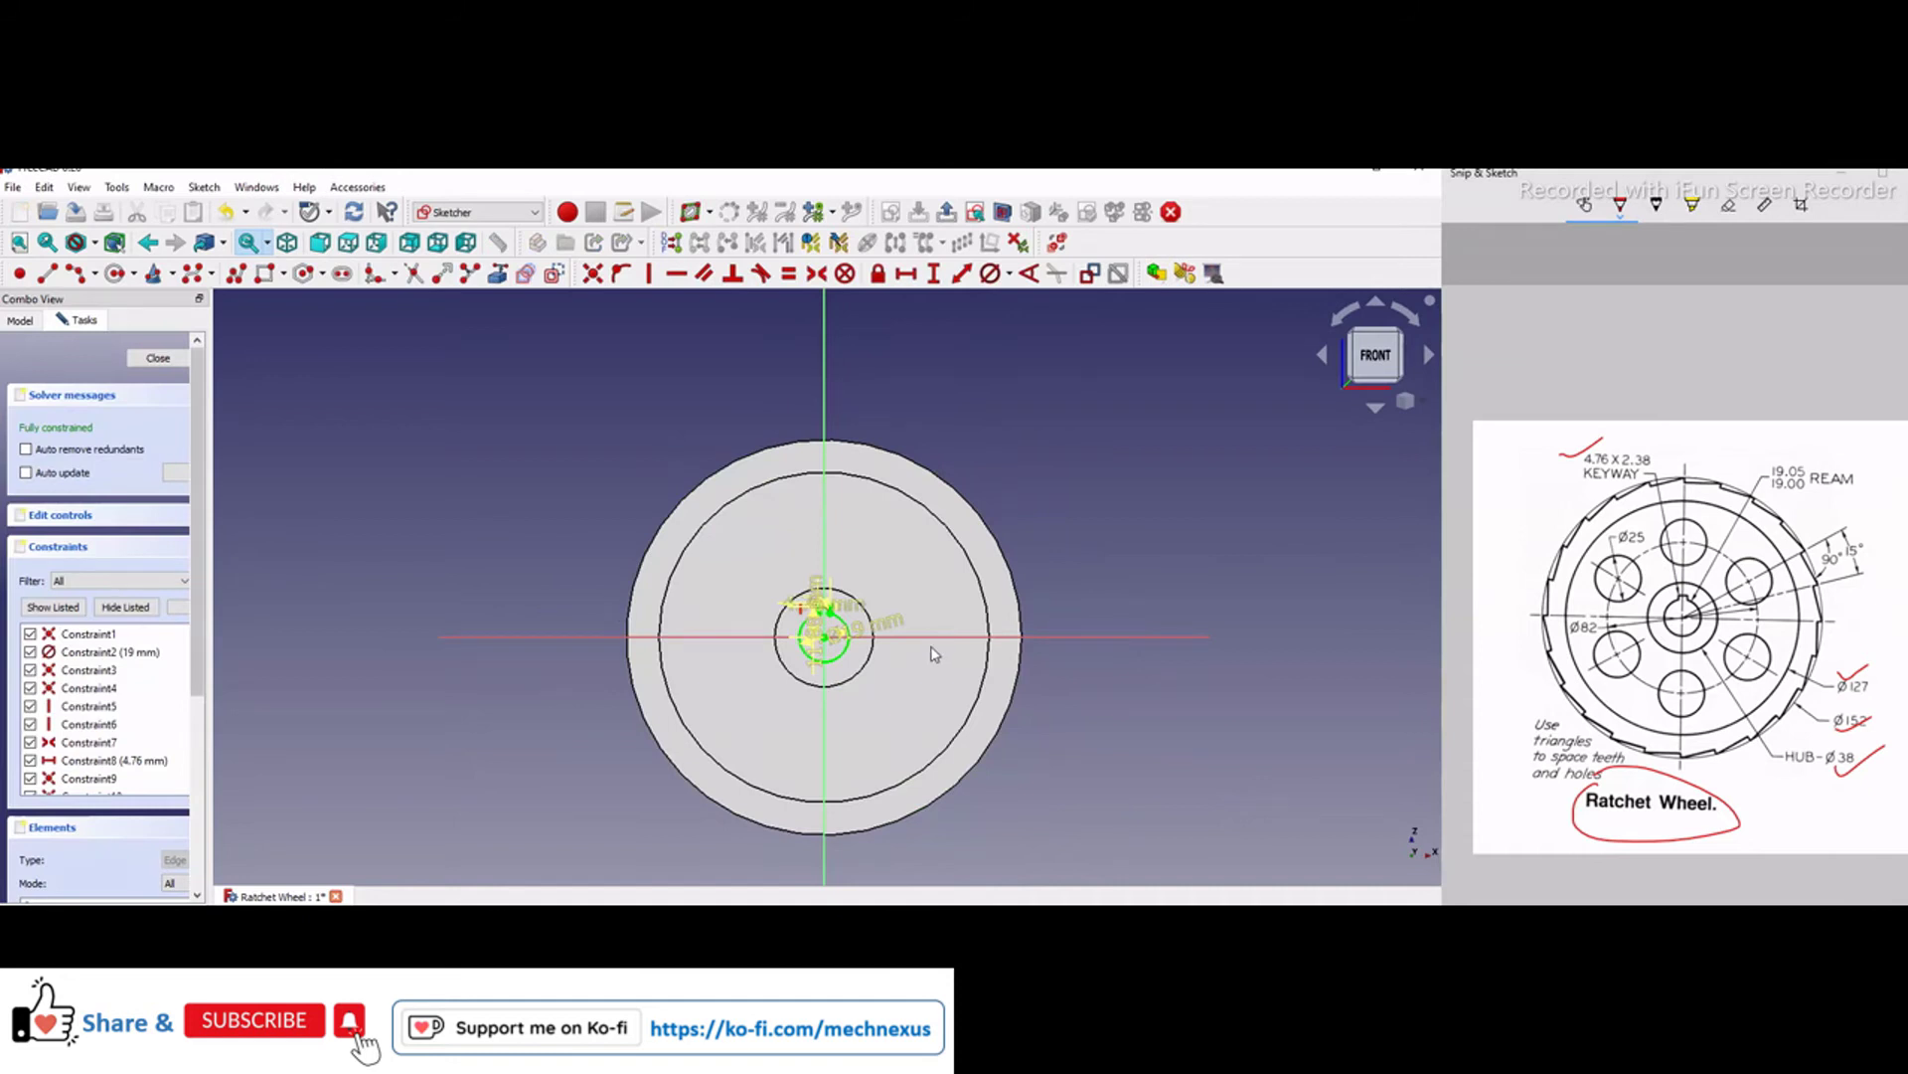
scroll(854, 636, up, 5)
scroll(628, 574, up, 2)
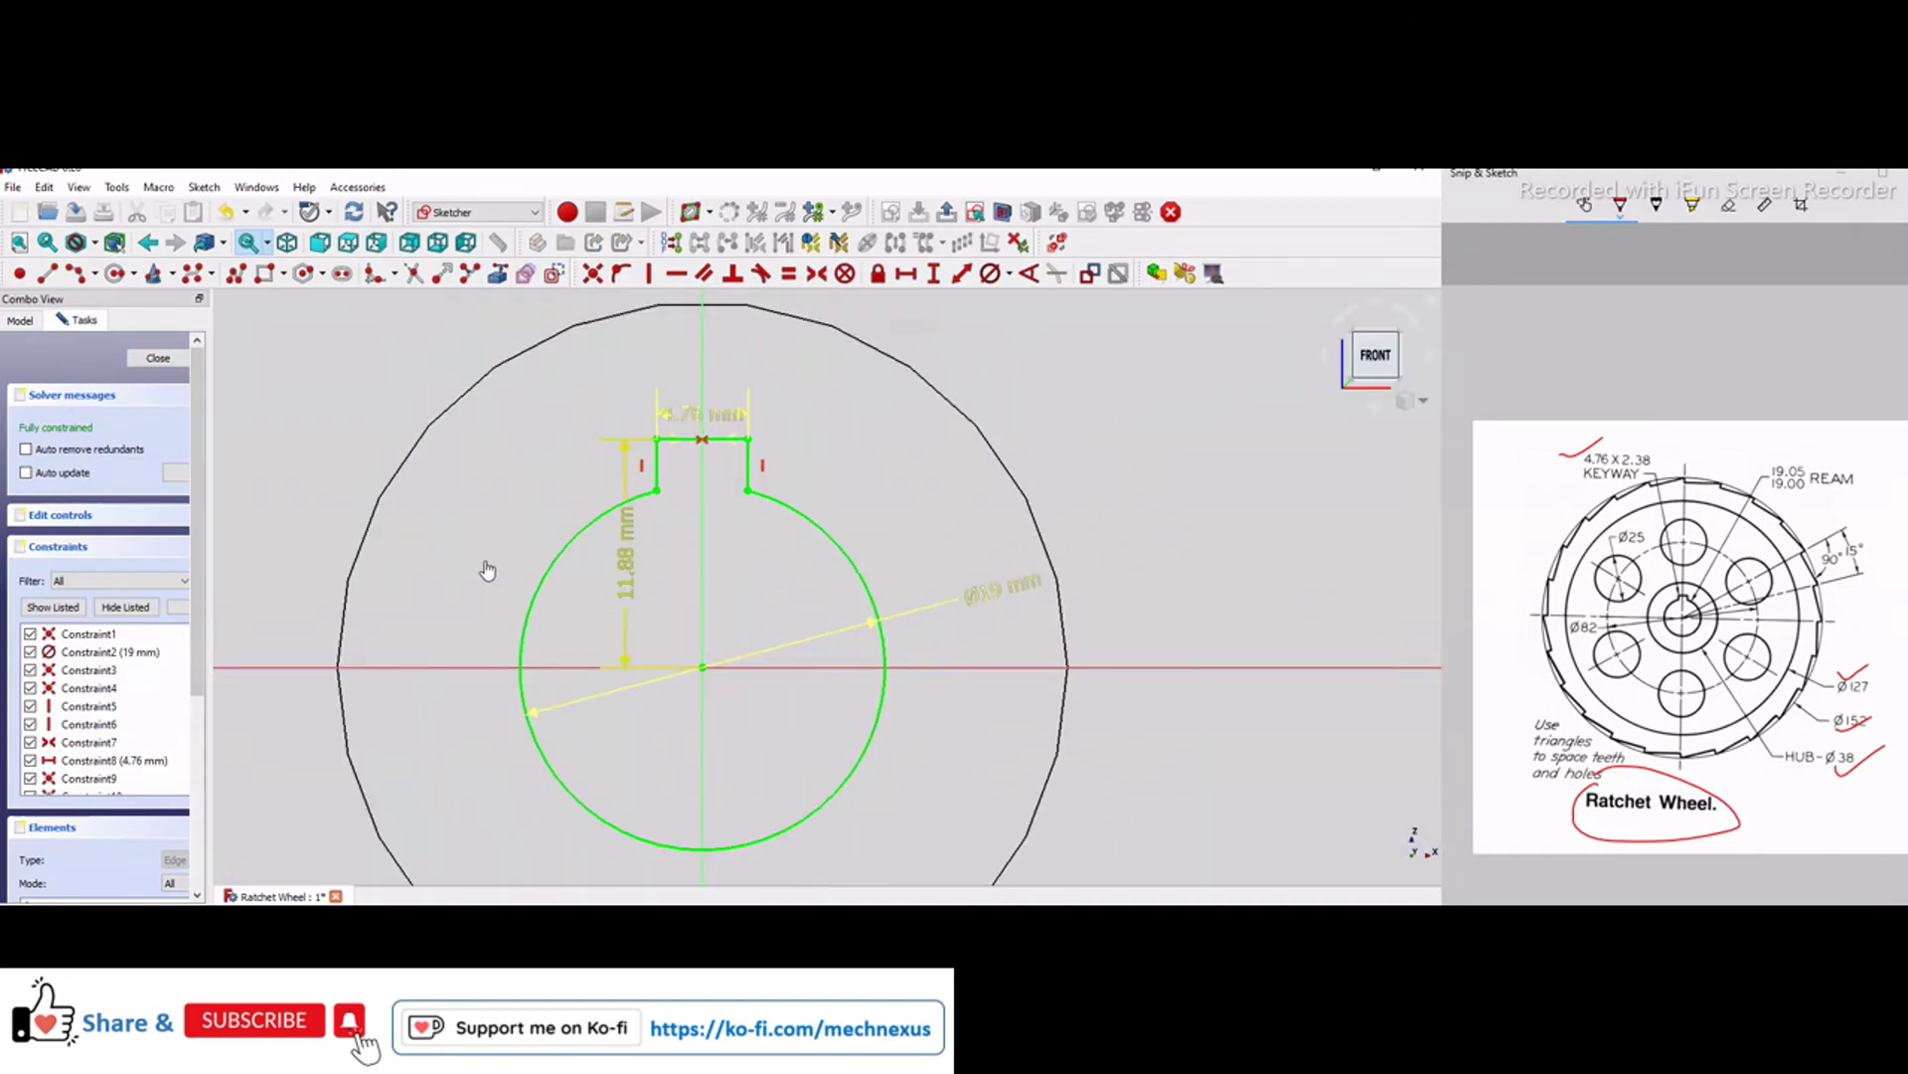
drag(853, 395, 877, 389)
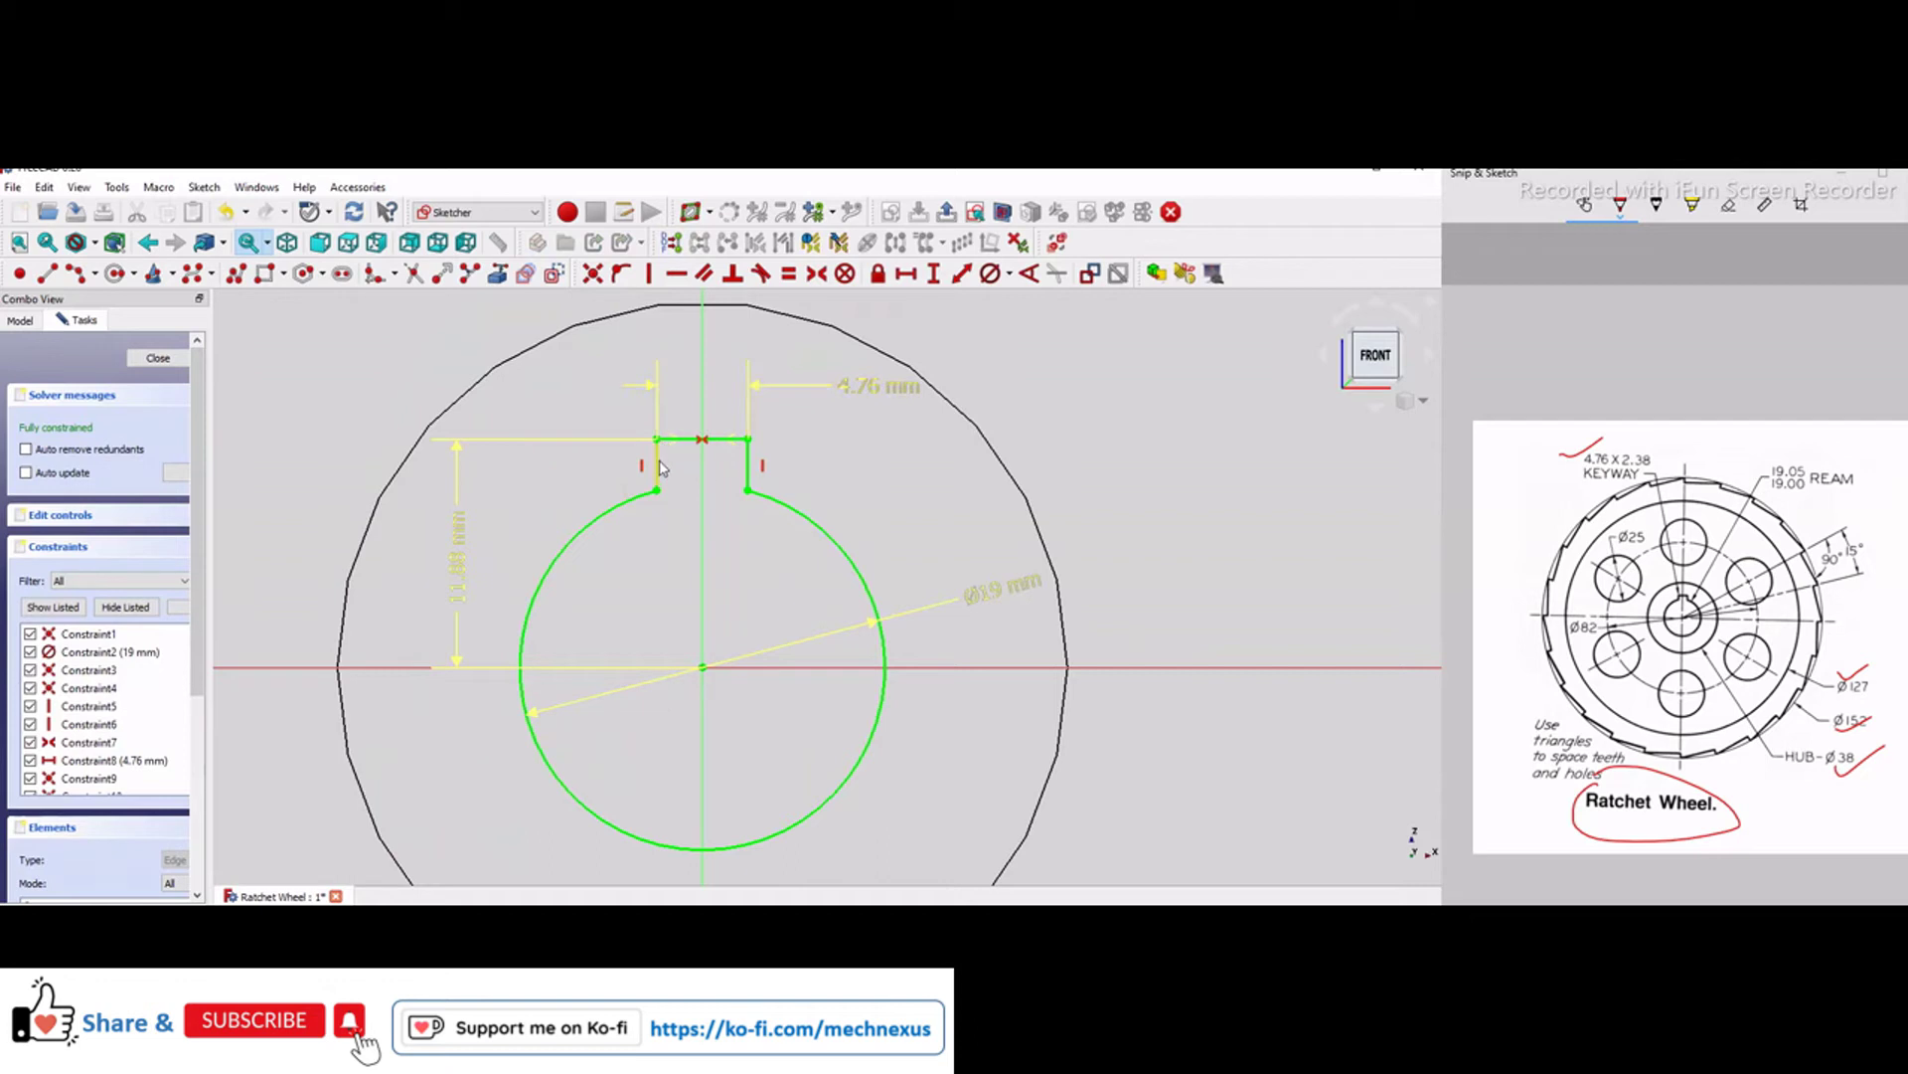
scroll(676, 545, down, 3)
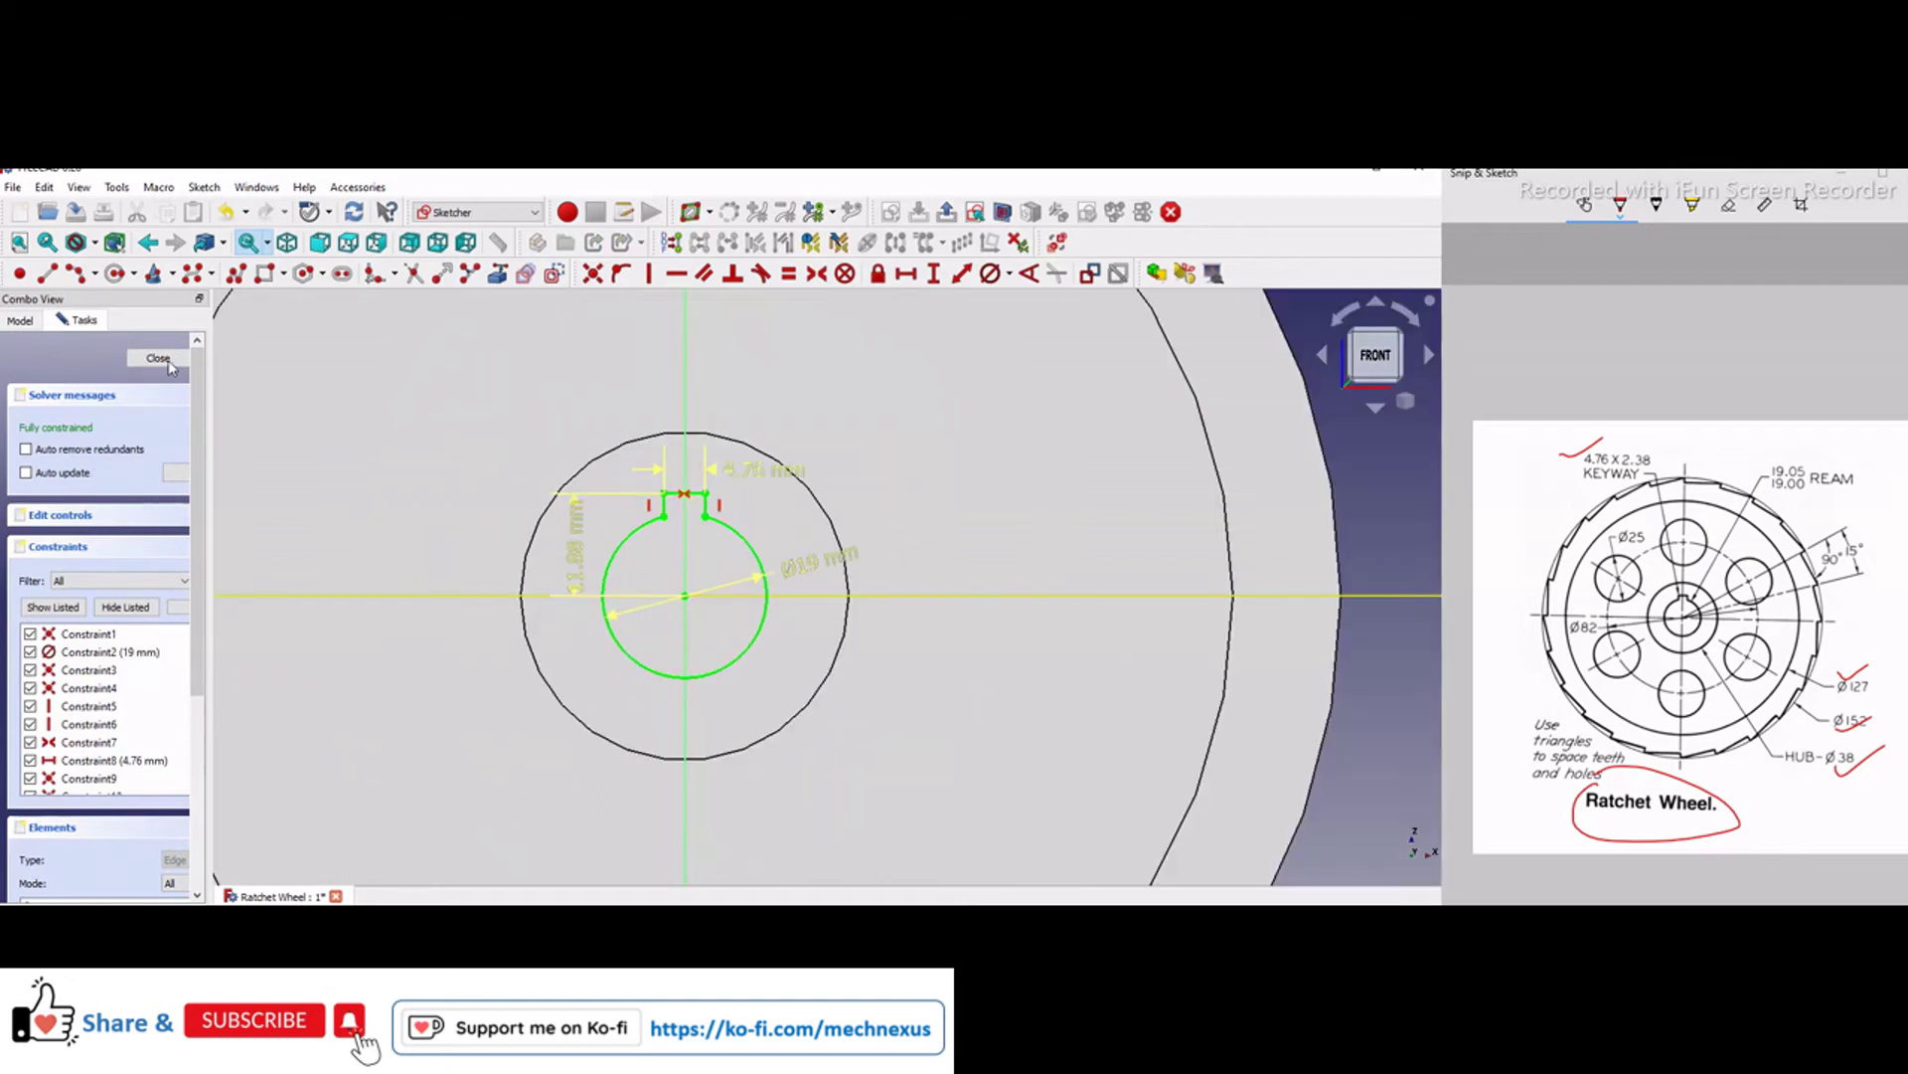
scroll(847, 514, down, 1)
middle_drag(565, 556, 760, 517)
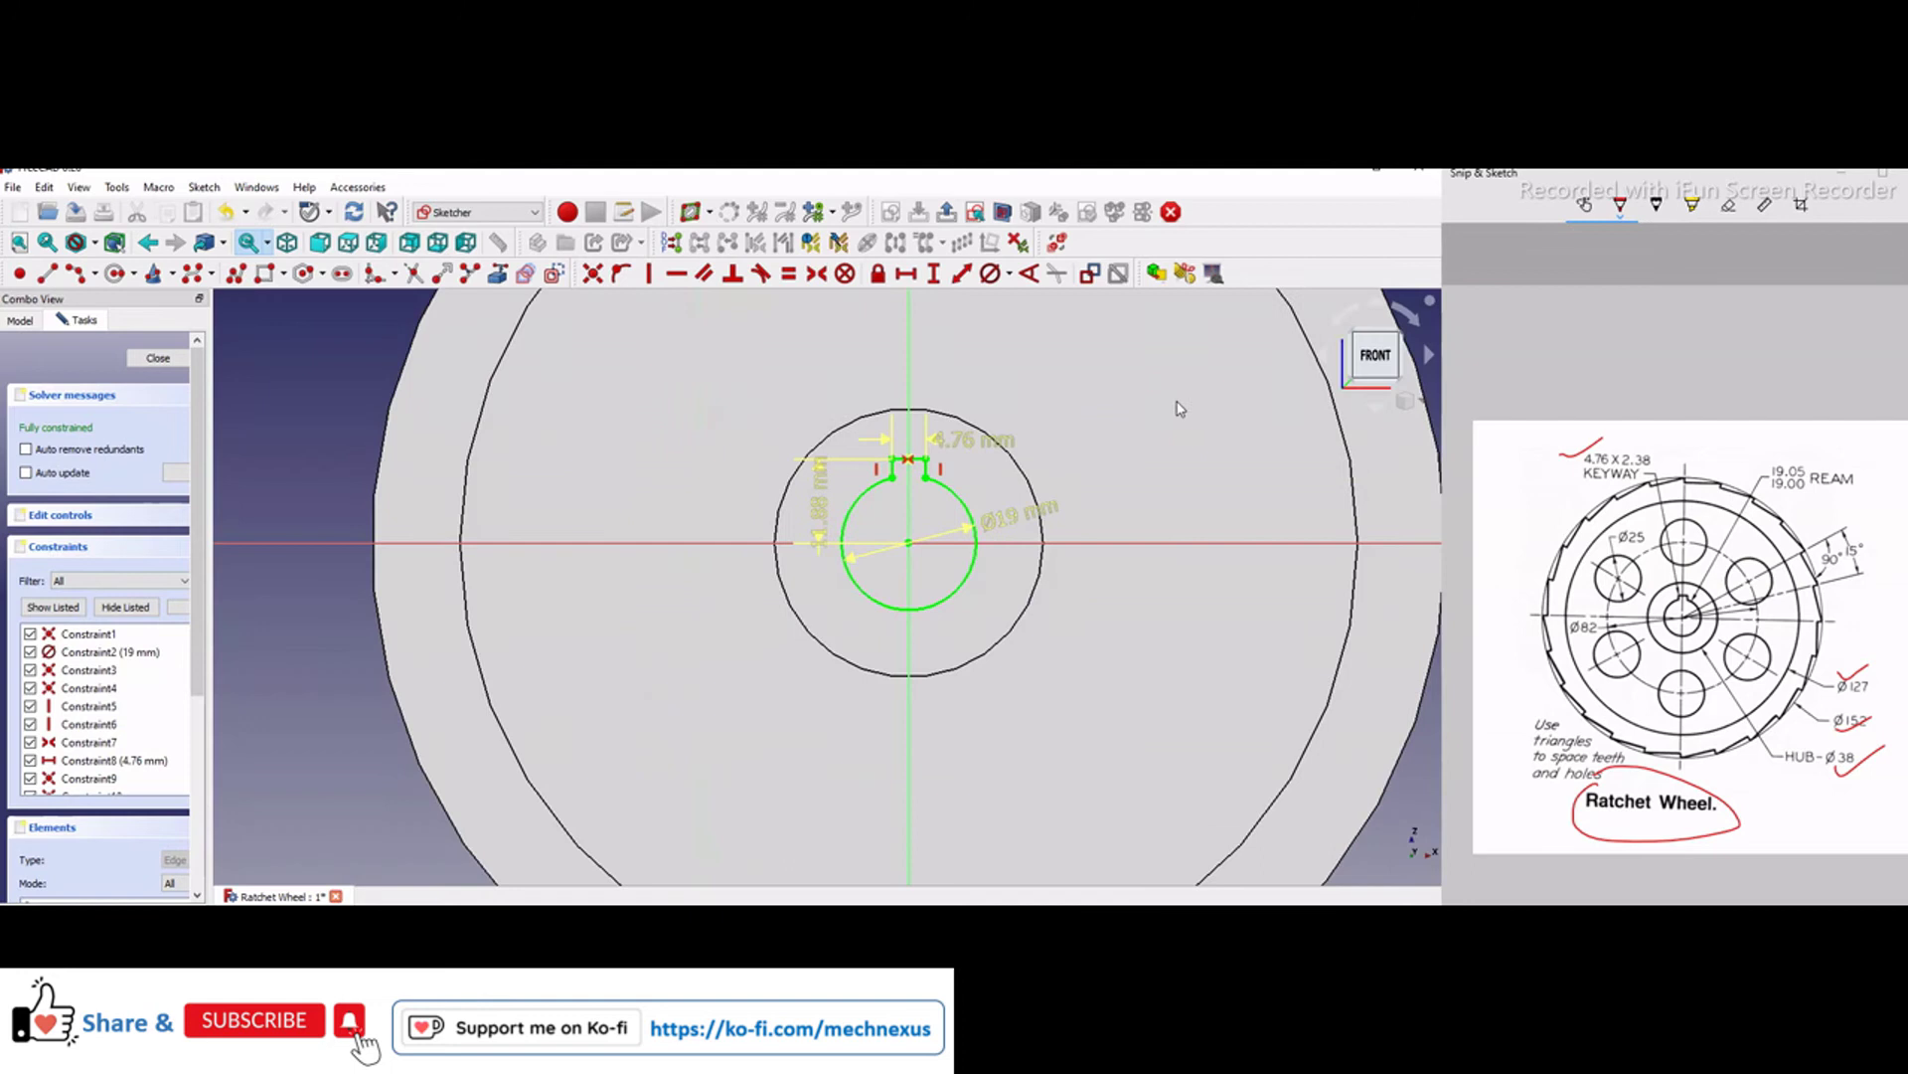
- Switch the display to Wireframe, examine the bore and keyway dimensions, and close the sketch
scroll(992, 449, up, 3)
click(95, 245)
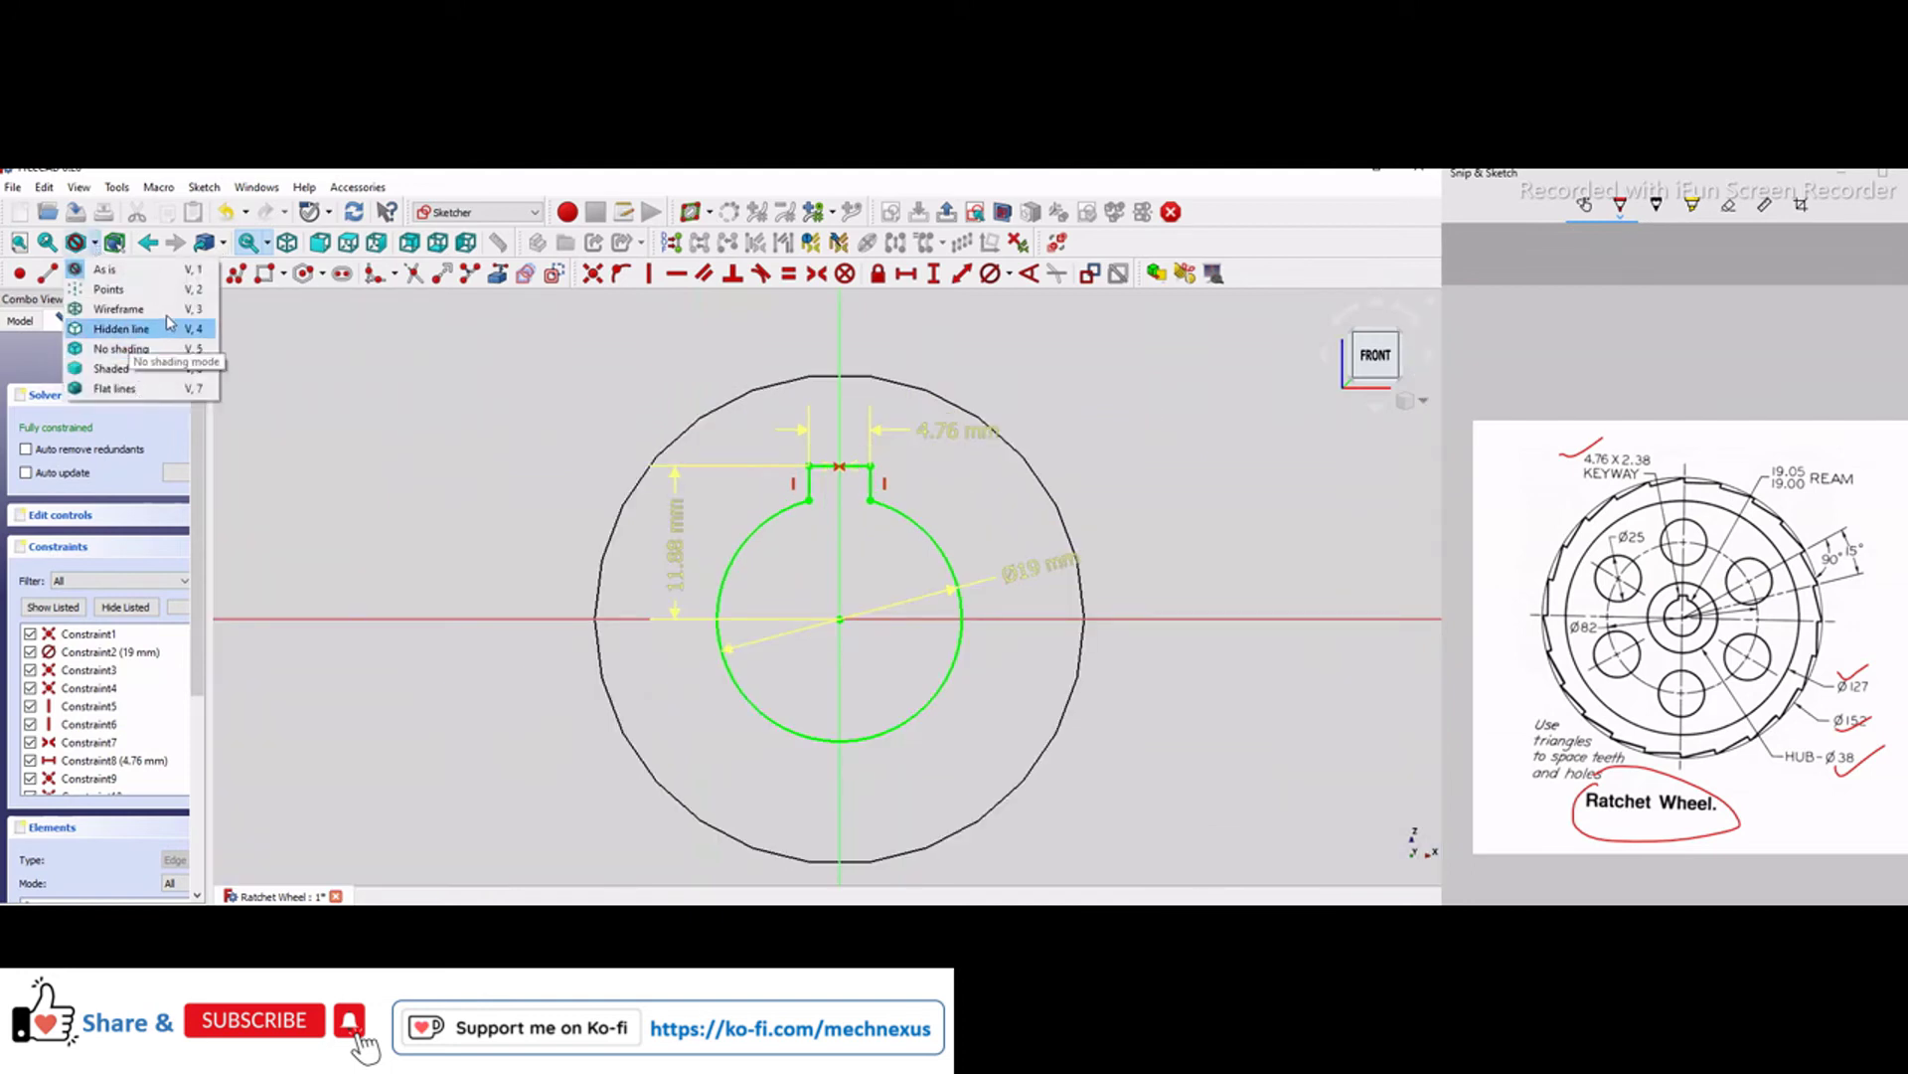
click(167, 309)
scroll(912, 449, up, 2)
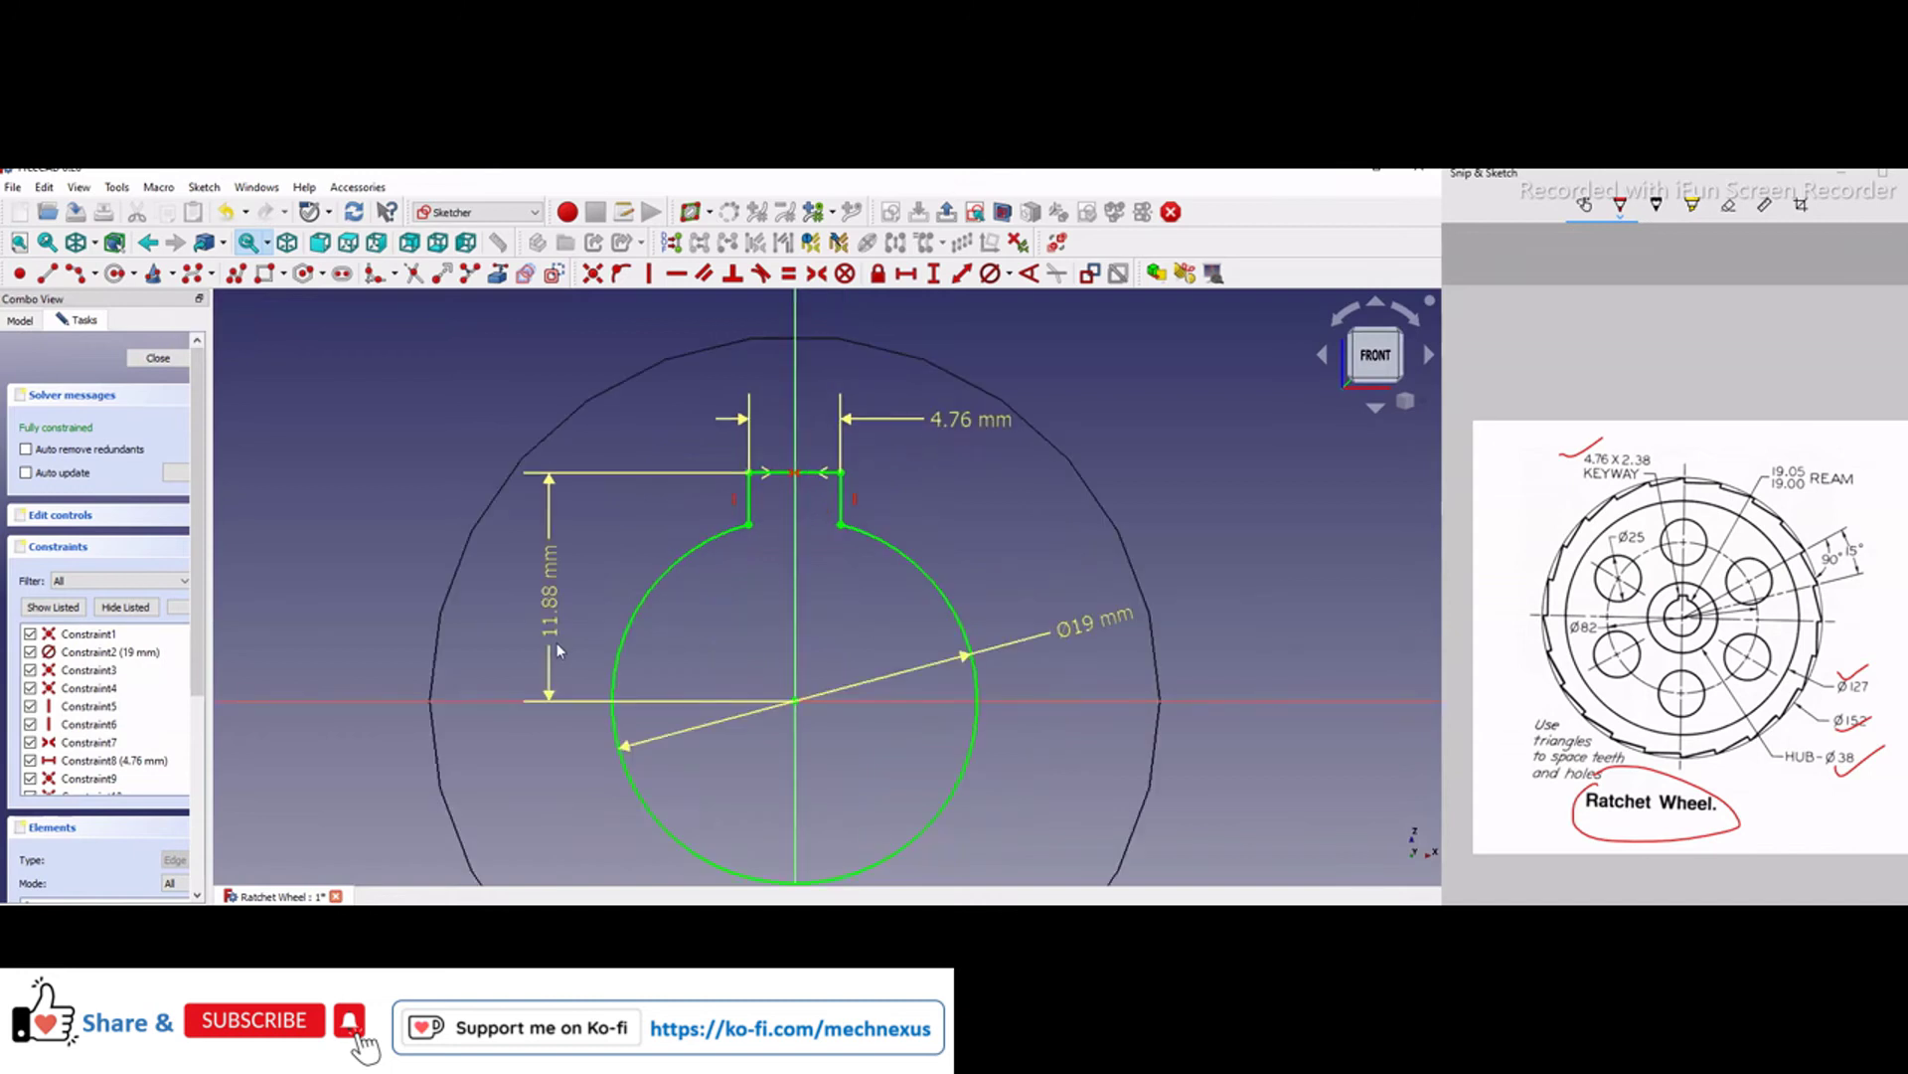
scroll(728, 597, down, 3)
click(139, 357)
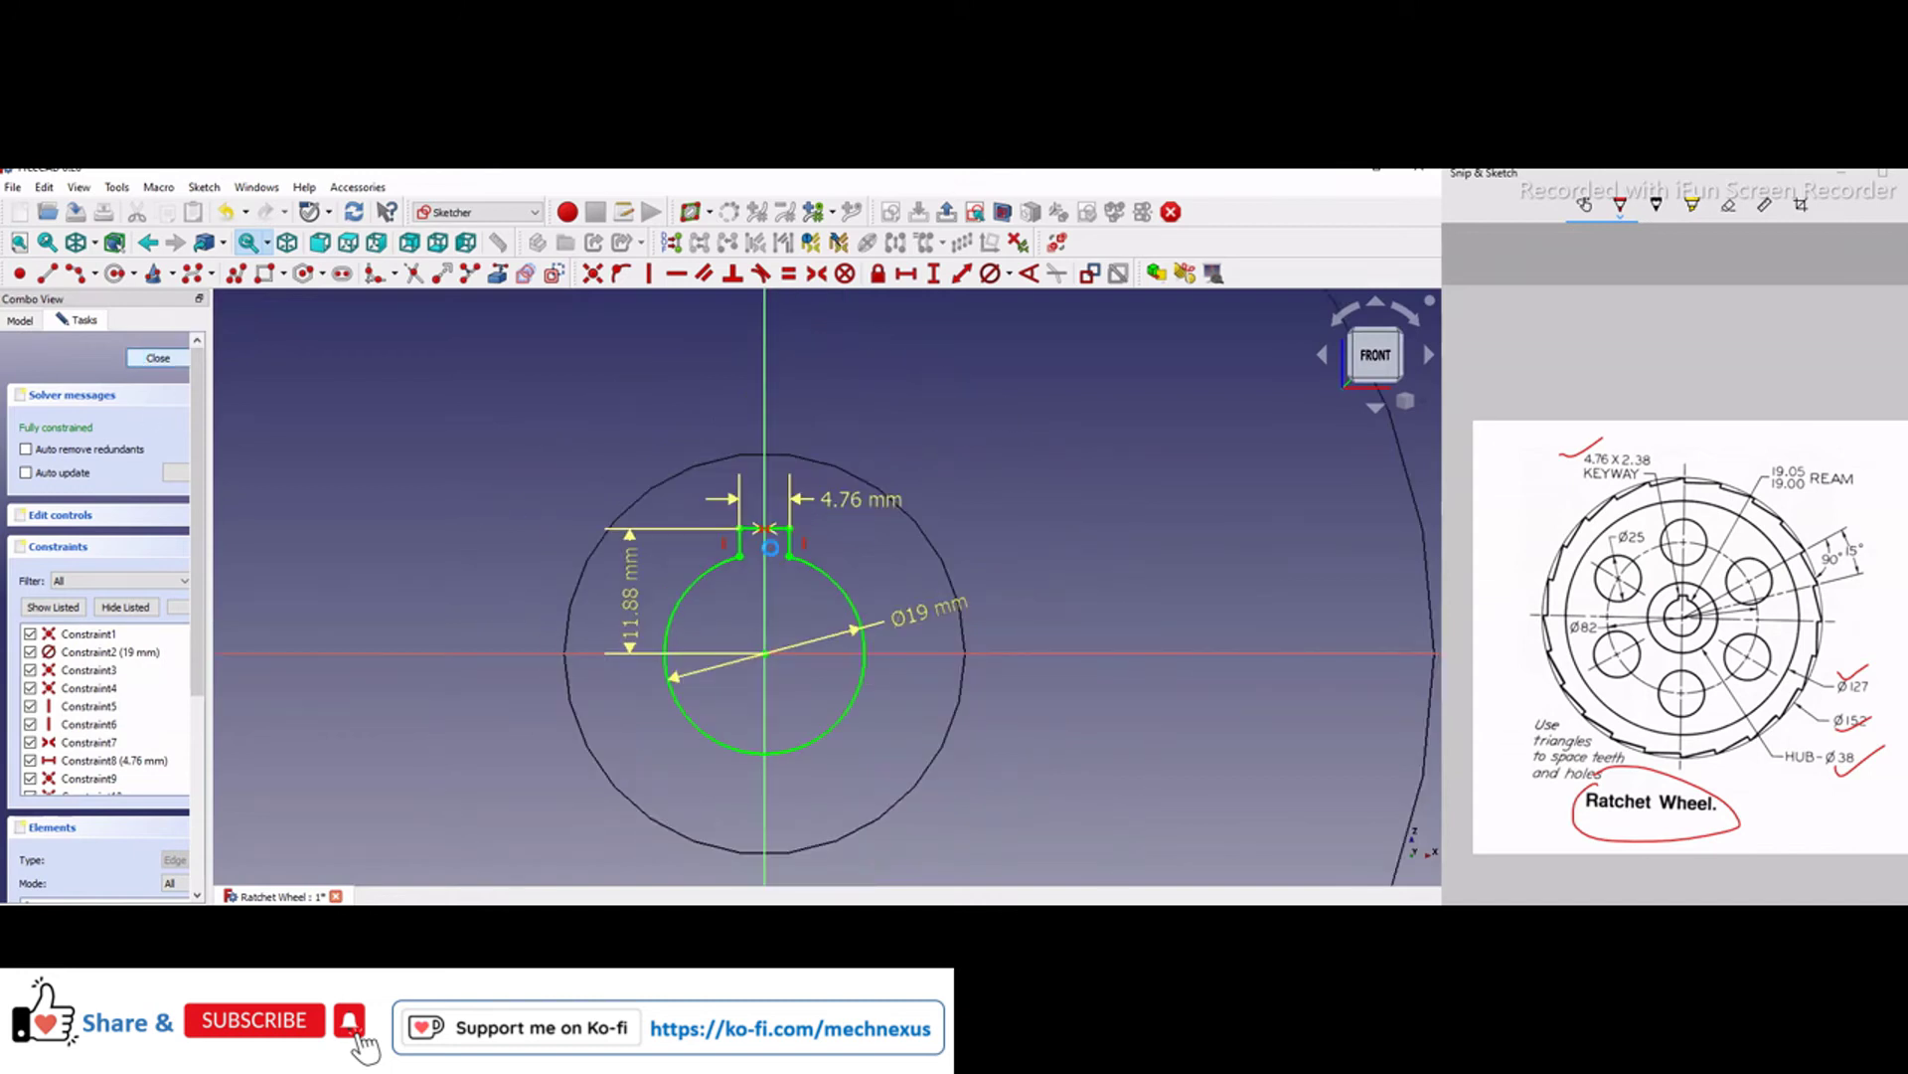
key(Escape)
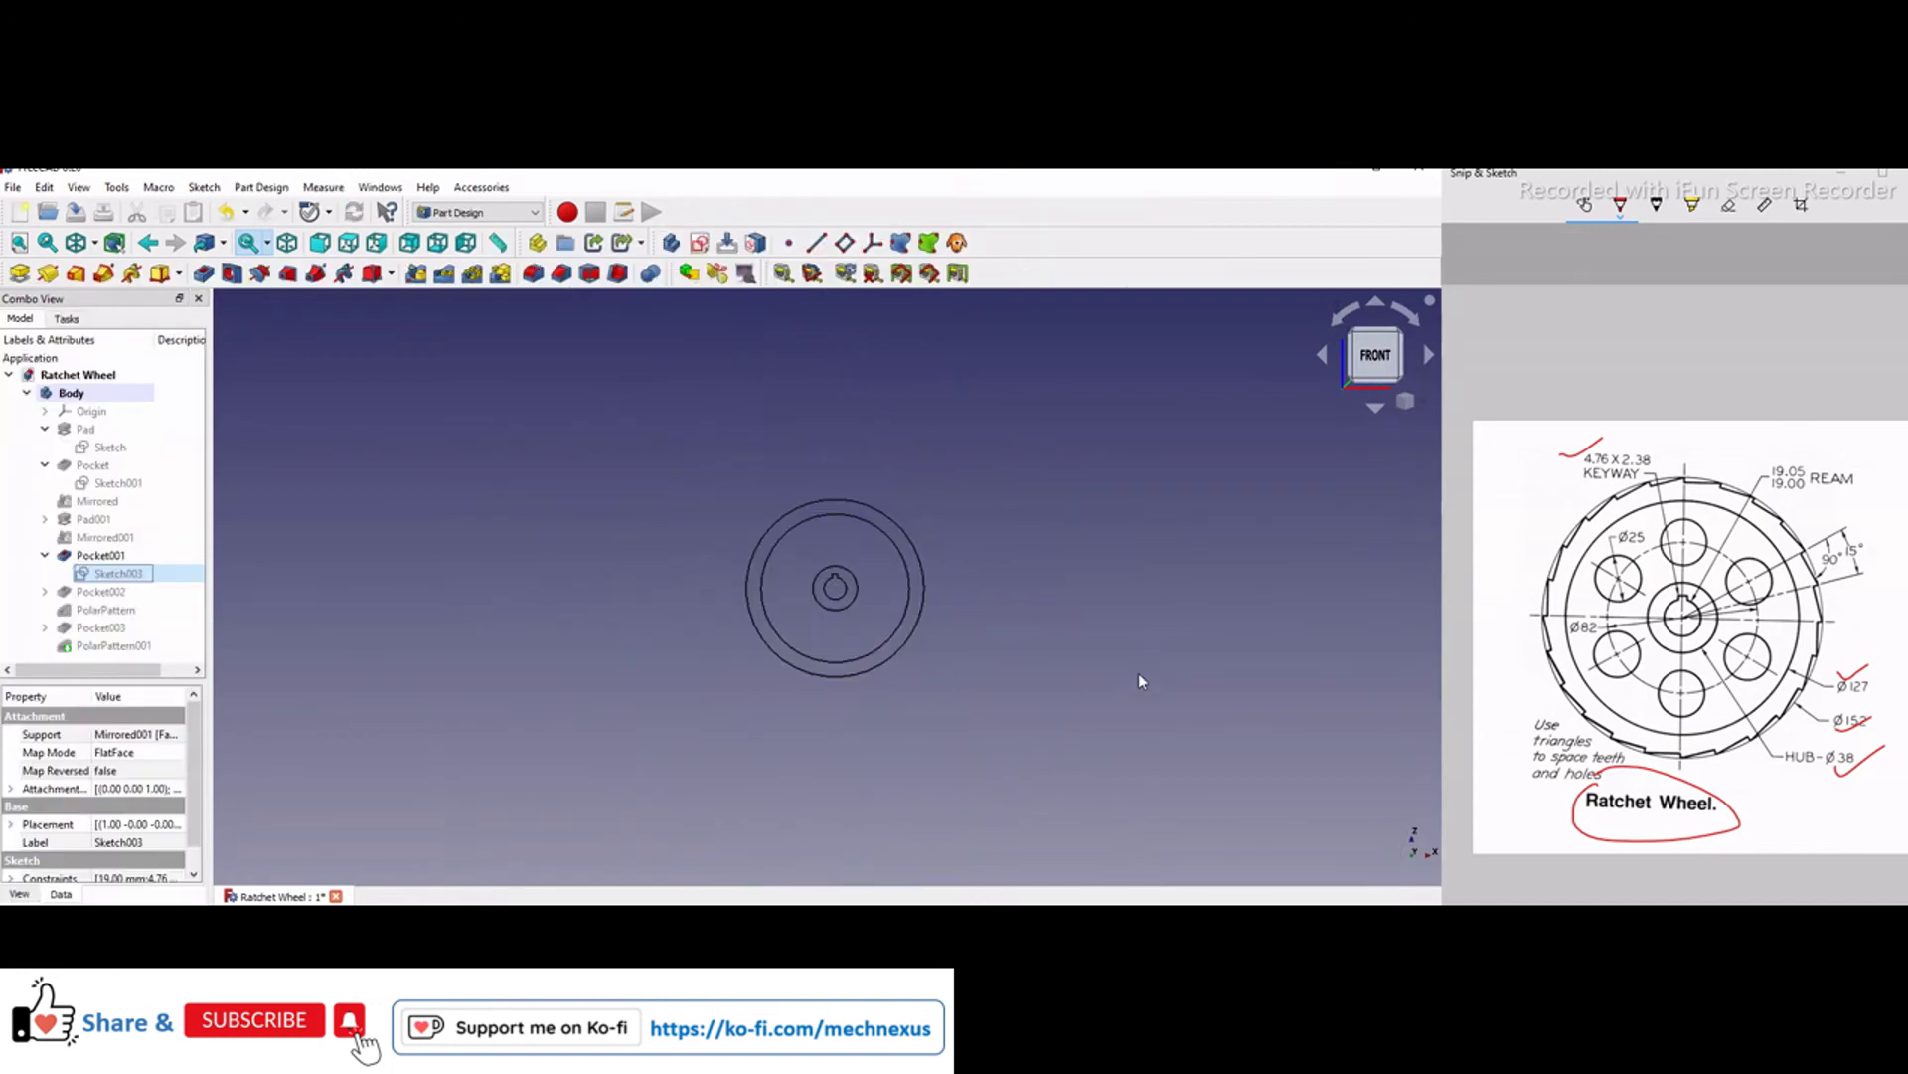
- Set the display style to Flat lines and return the wheel to the isometric view
scroll(1160, 618, up, 2)
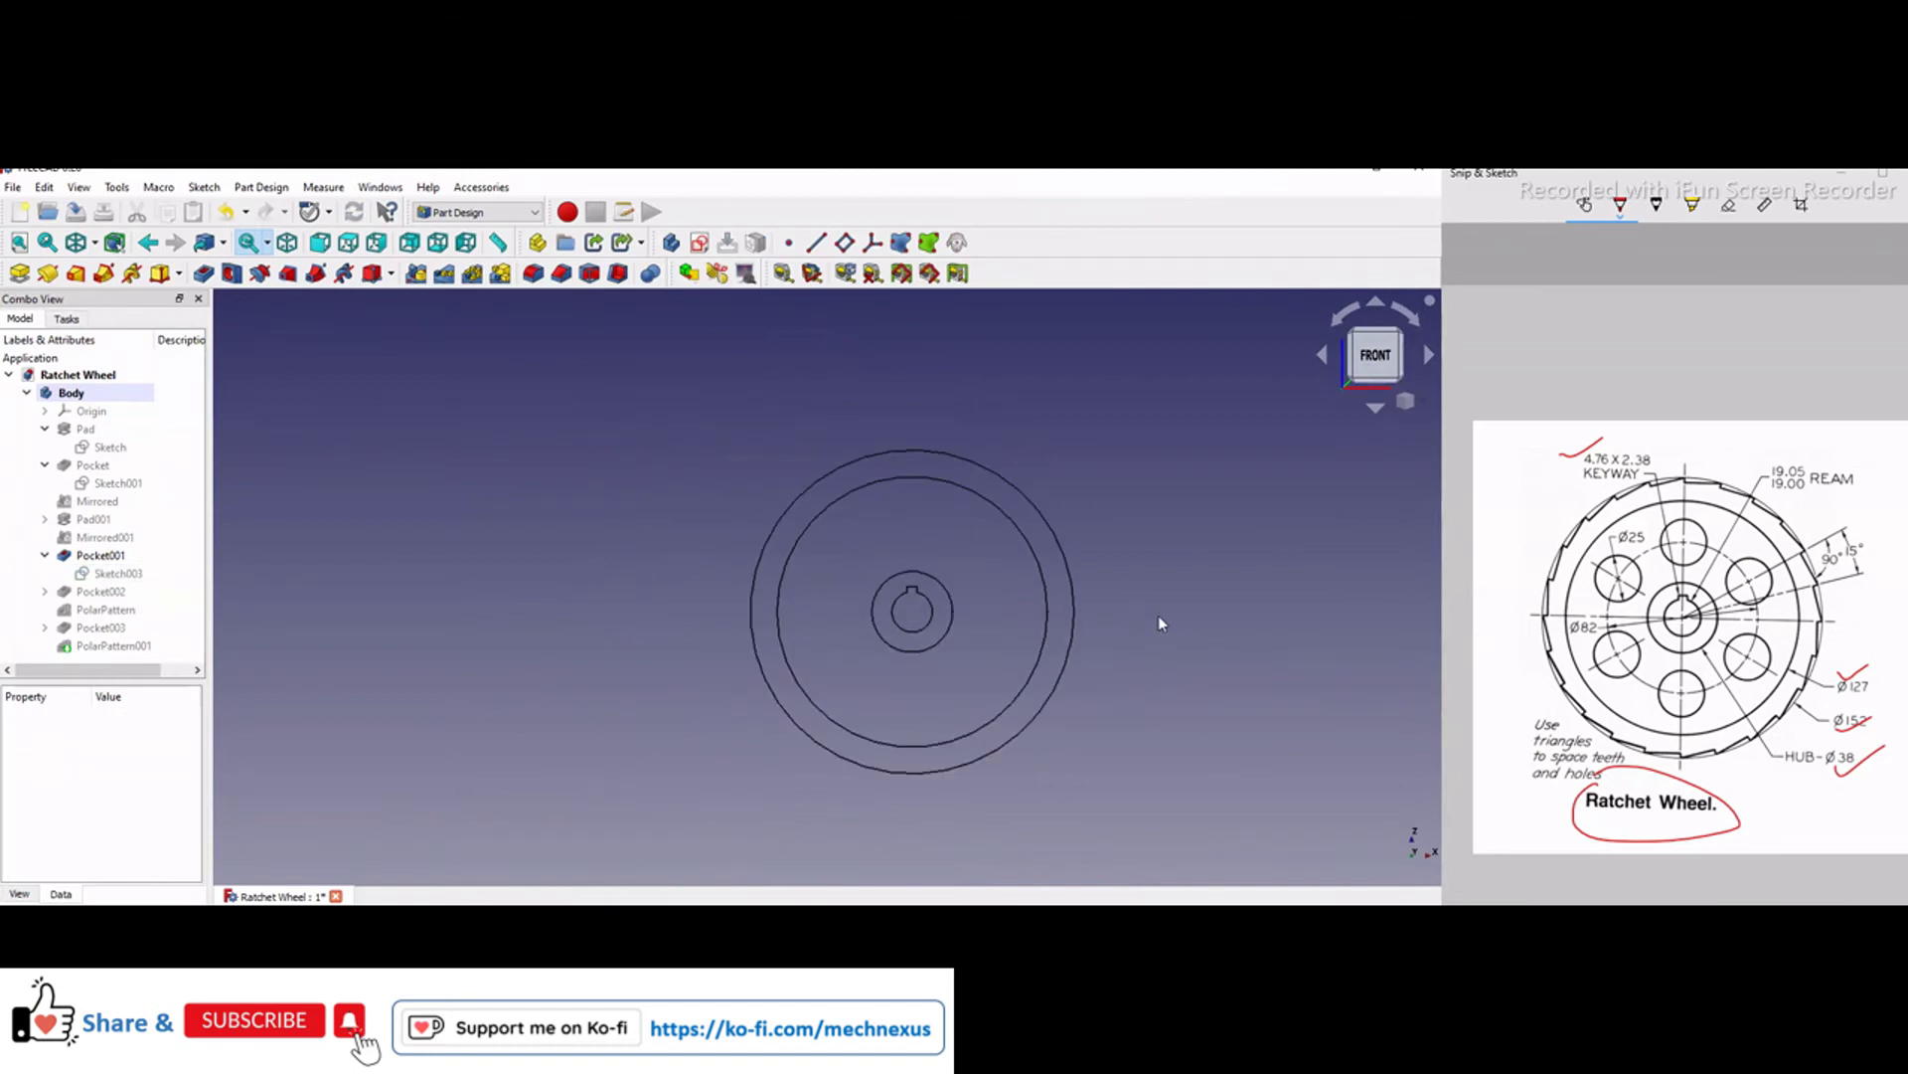
click(96, 244)
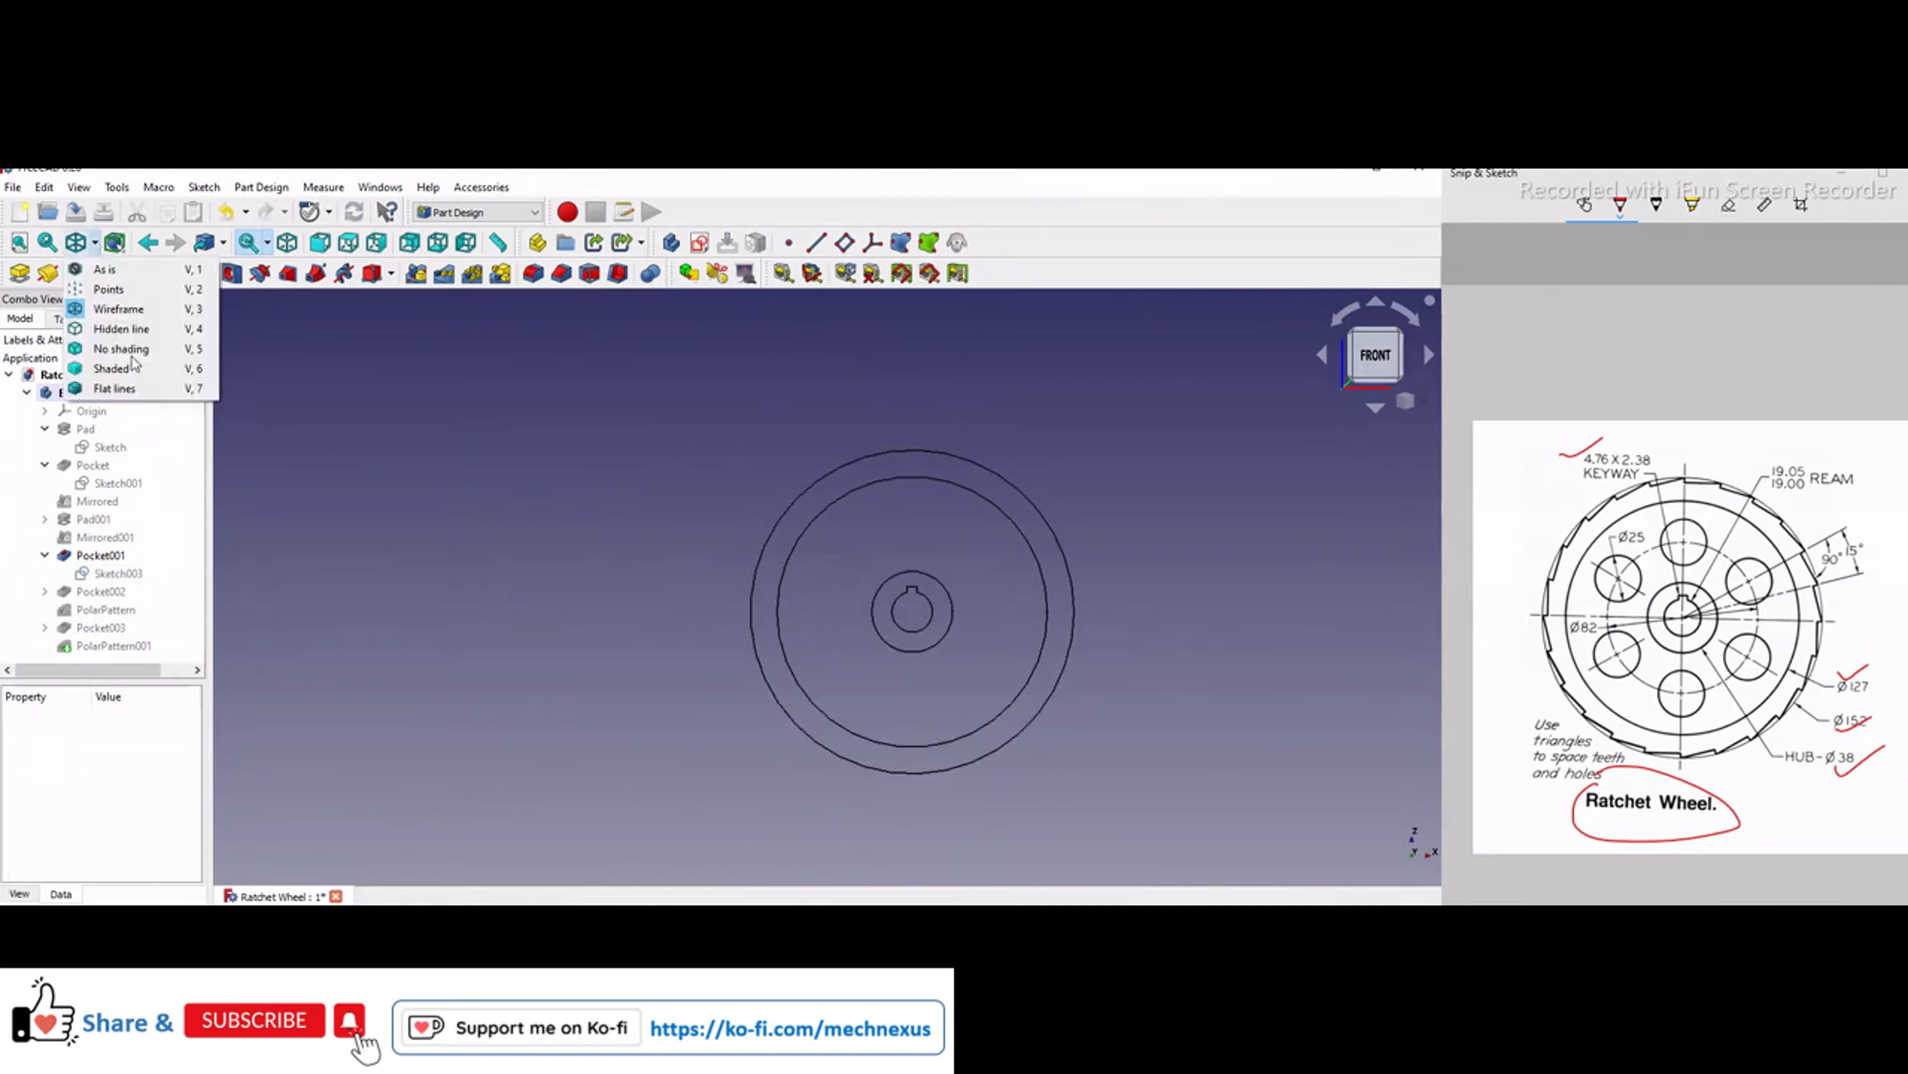
click(131, 398)
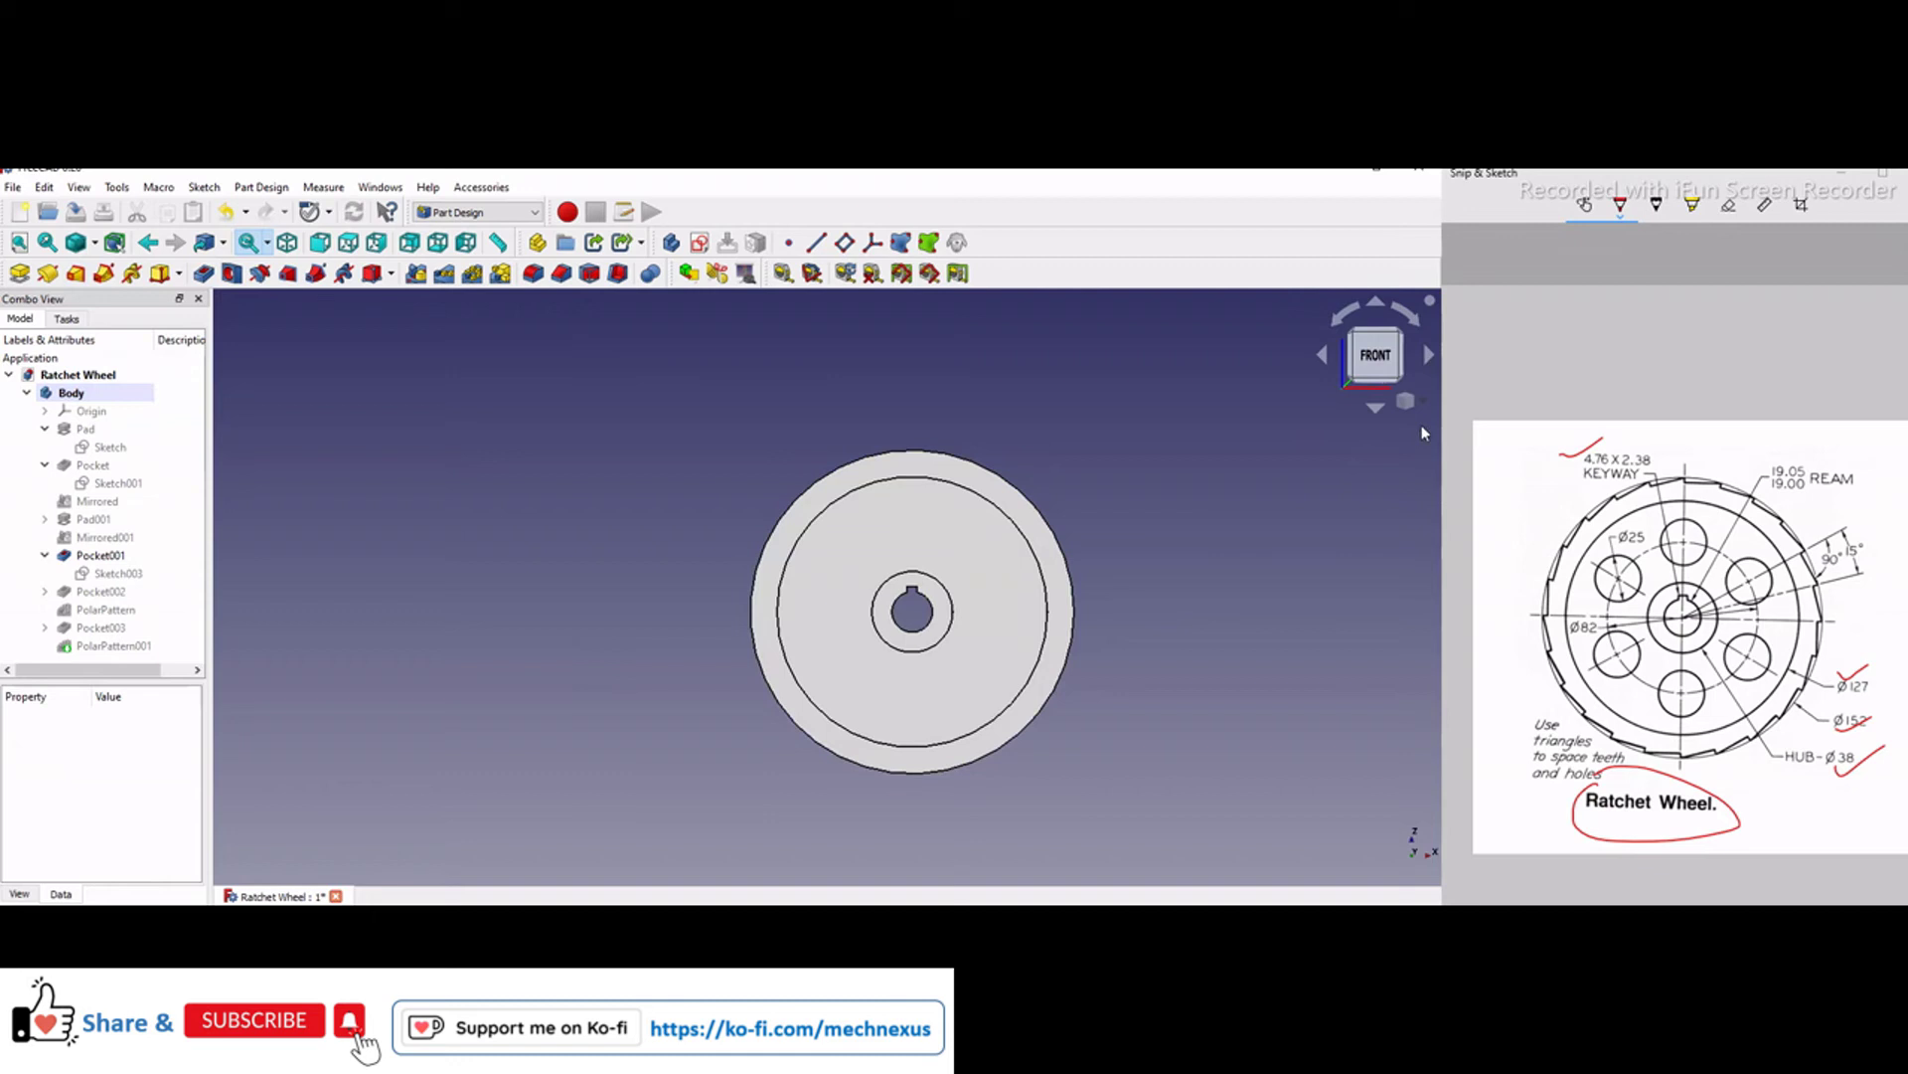
click(1405, 401)
click(1364, 450)
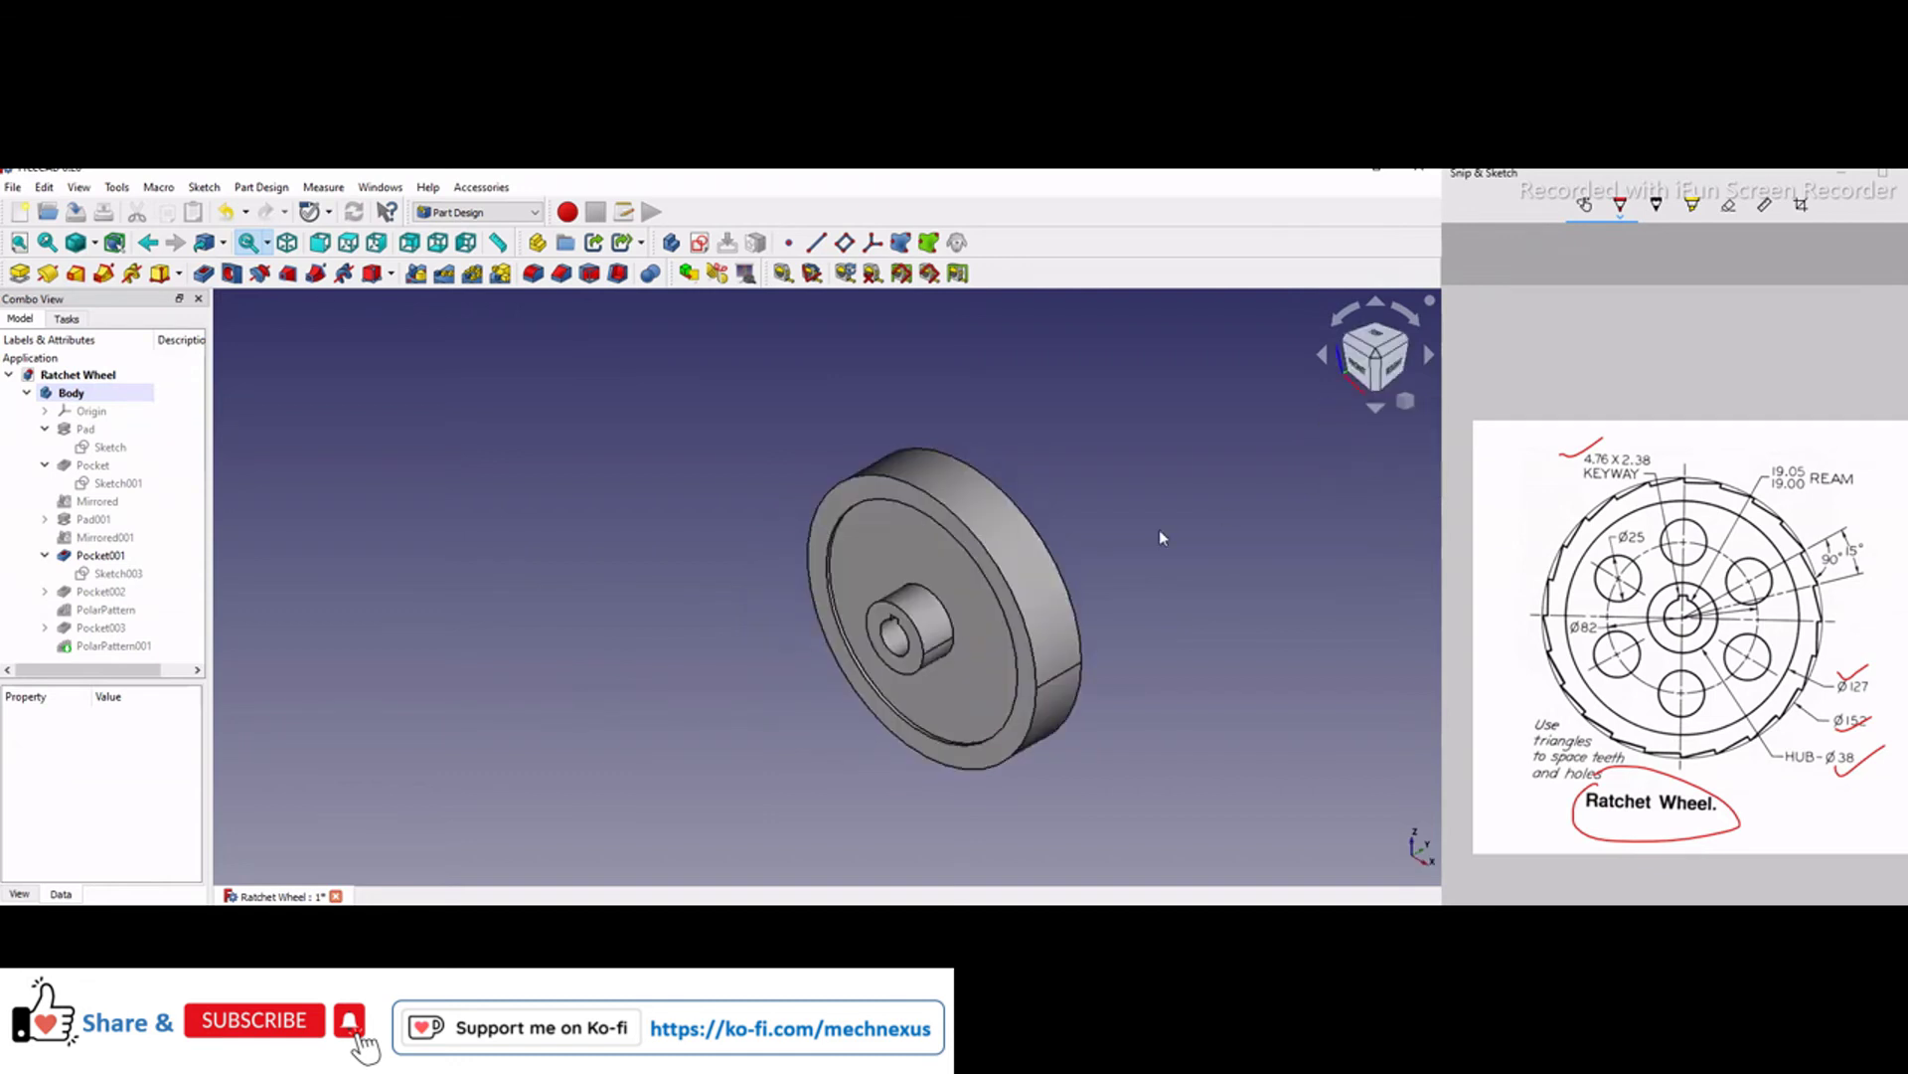
scroll(1084, 562, up, 3)
- Show the model at the Pocket002 feature and open its sketch to examine the hole and pitch circle dimensions
click(114, 592)
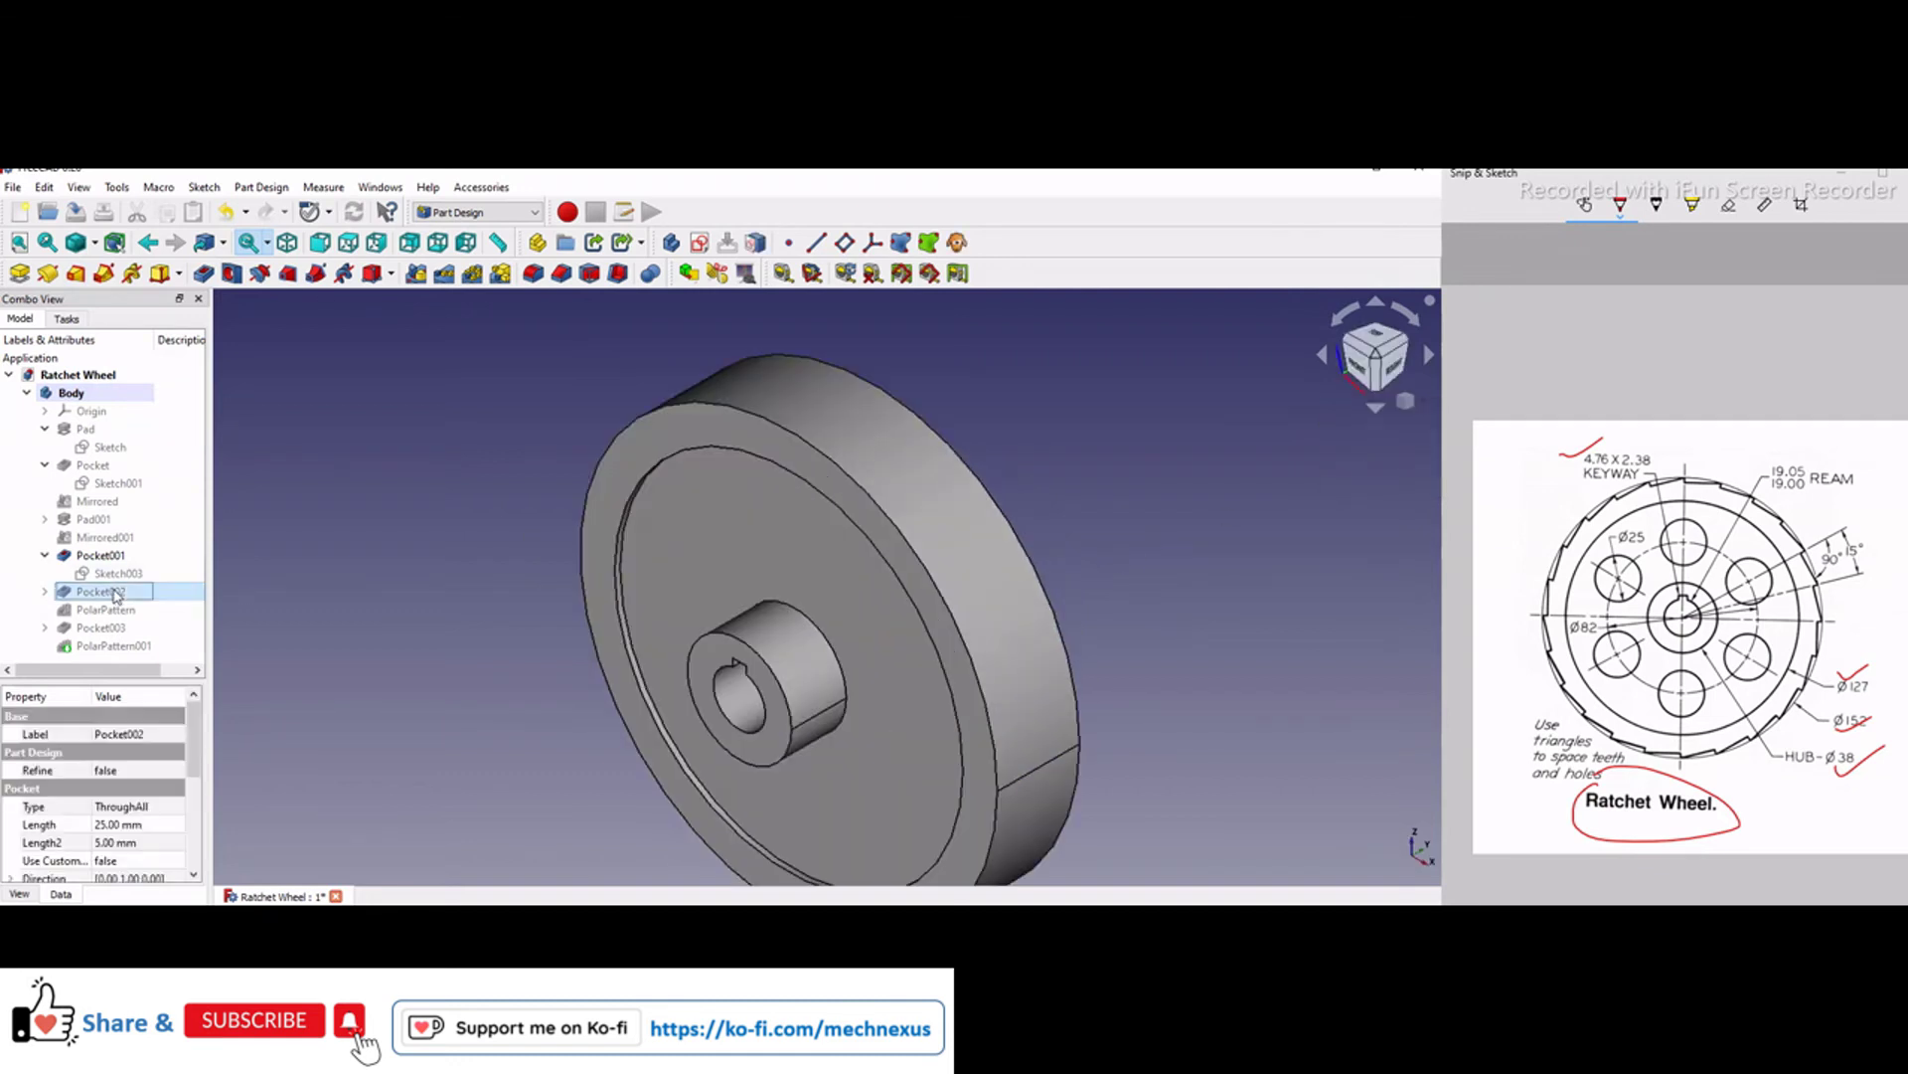
key(space)
scroll(1082, 580, down, 3)
mouse_move(1080, 586)
middle_down()
mouse_move(762, 658)
mouse_move(1051, 603)
middle_up()
click(44, 592)
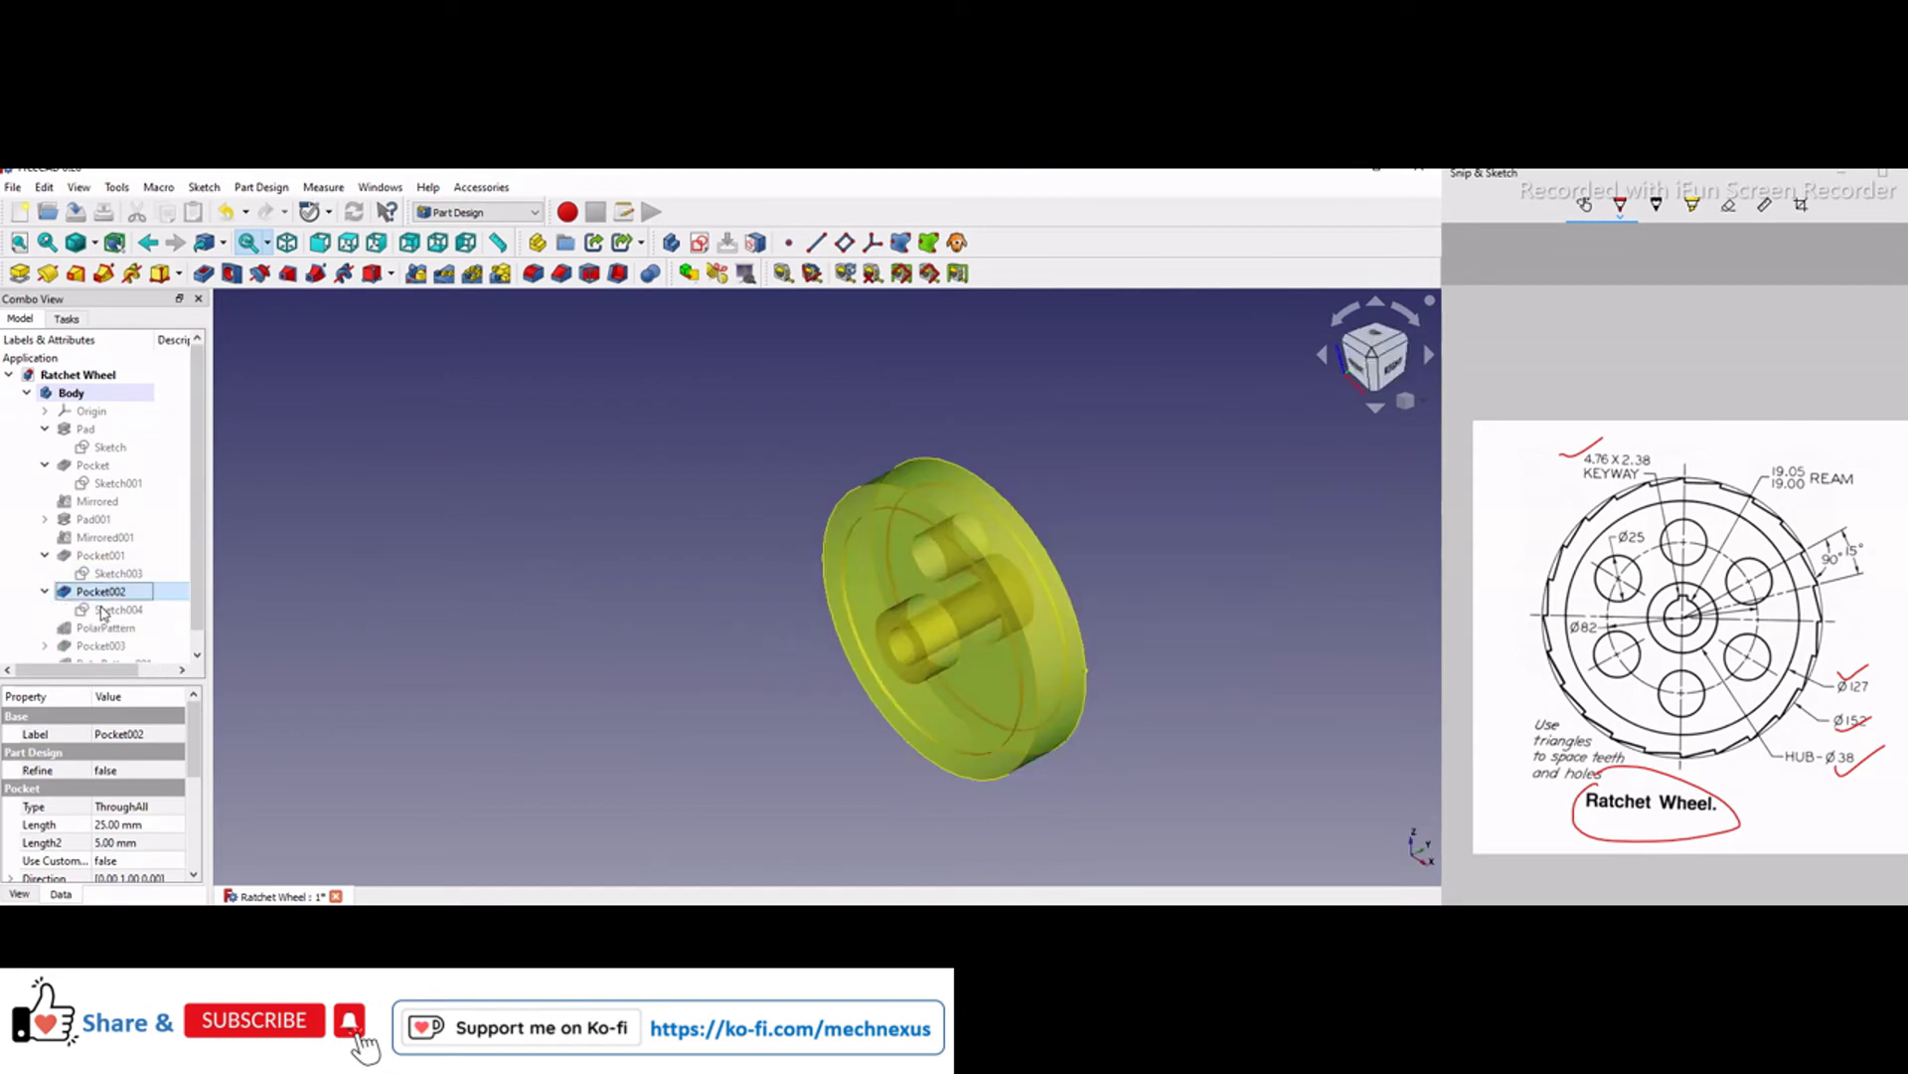
click(103, 610)
double_click(103, 610)
scroll(880, 626, up, 3)
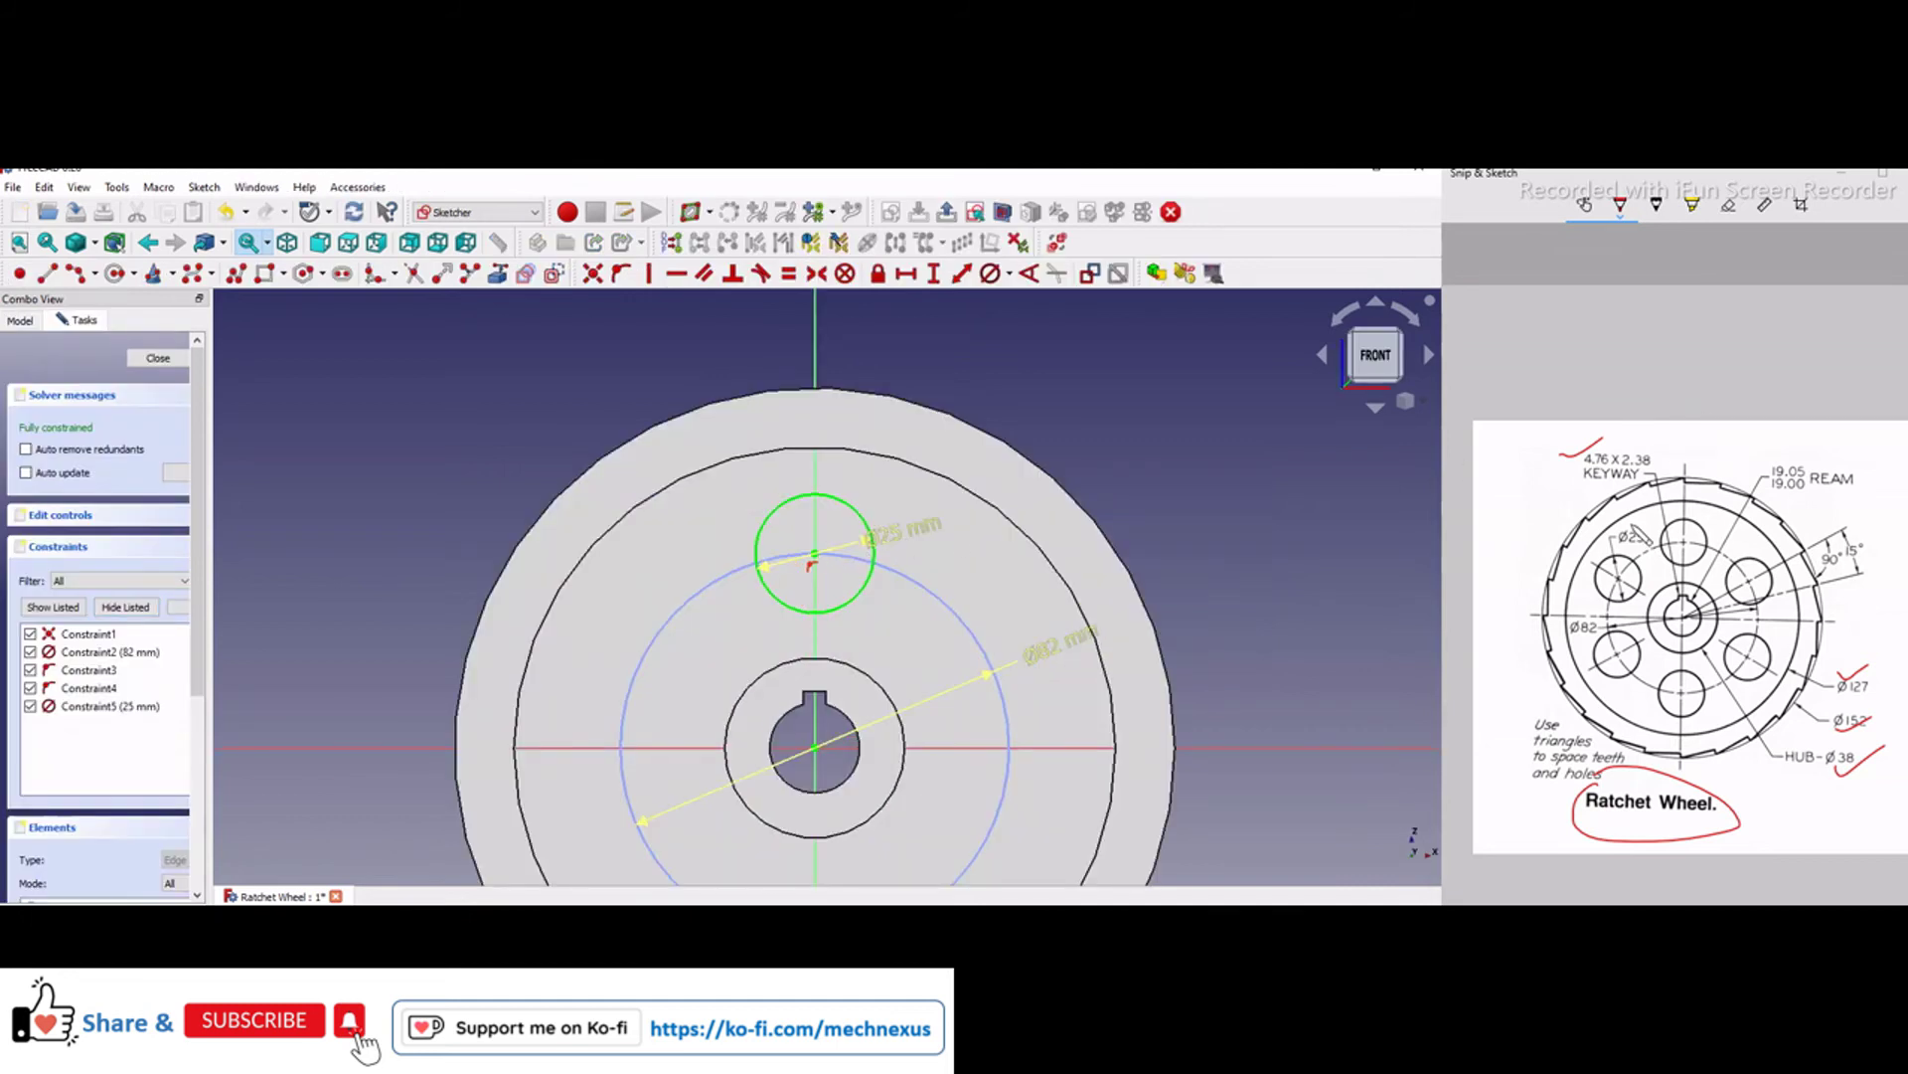
- Put a red check mark at the Ø25 hole dimension on the reference drawing
click(1633, 535)
drag(1628, 528, 1654, 518)
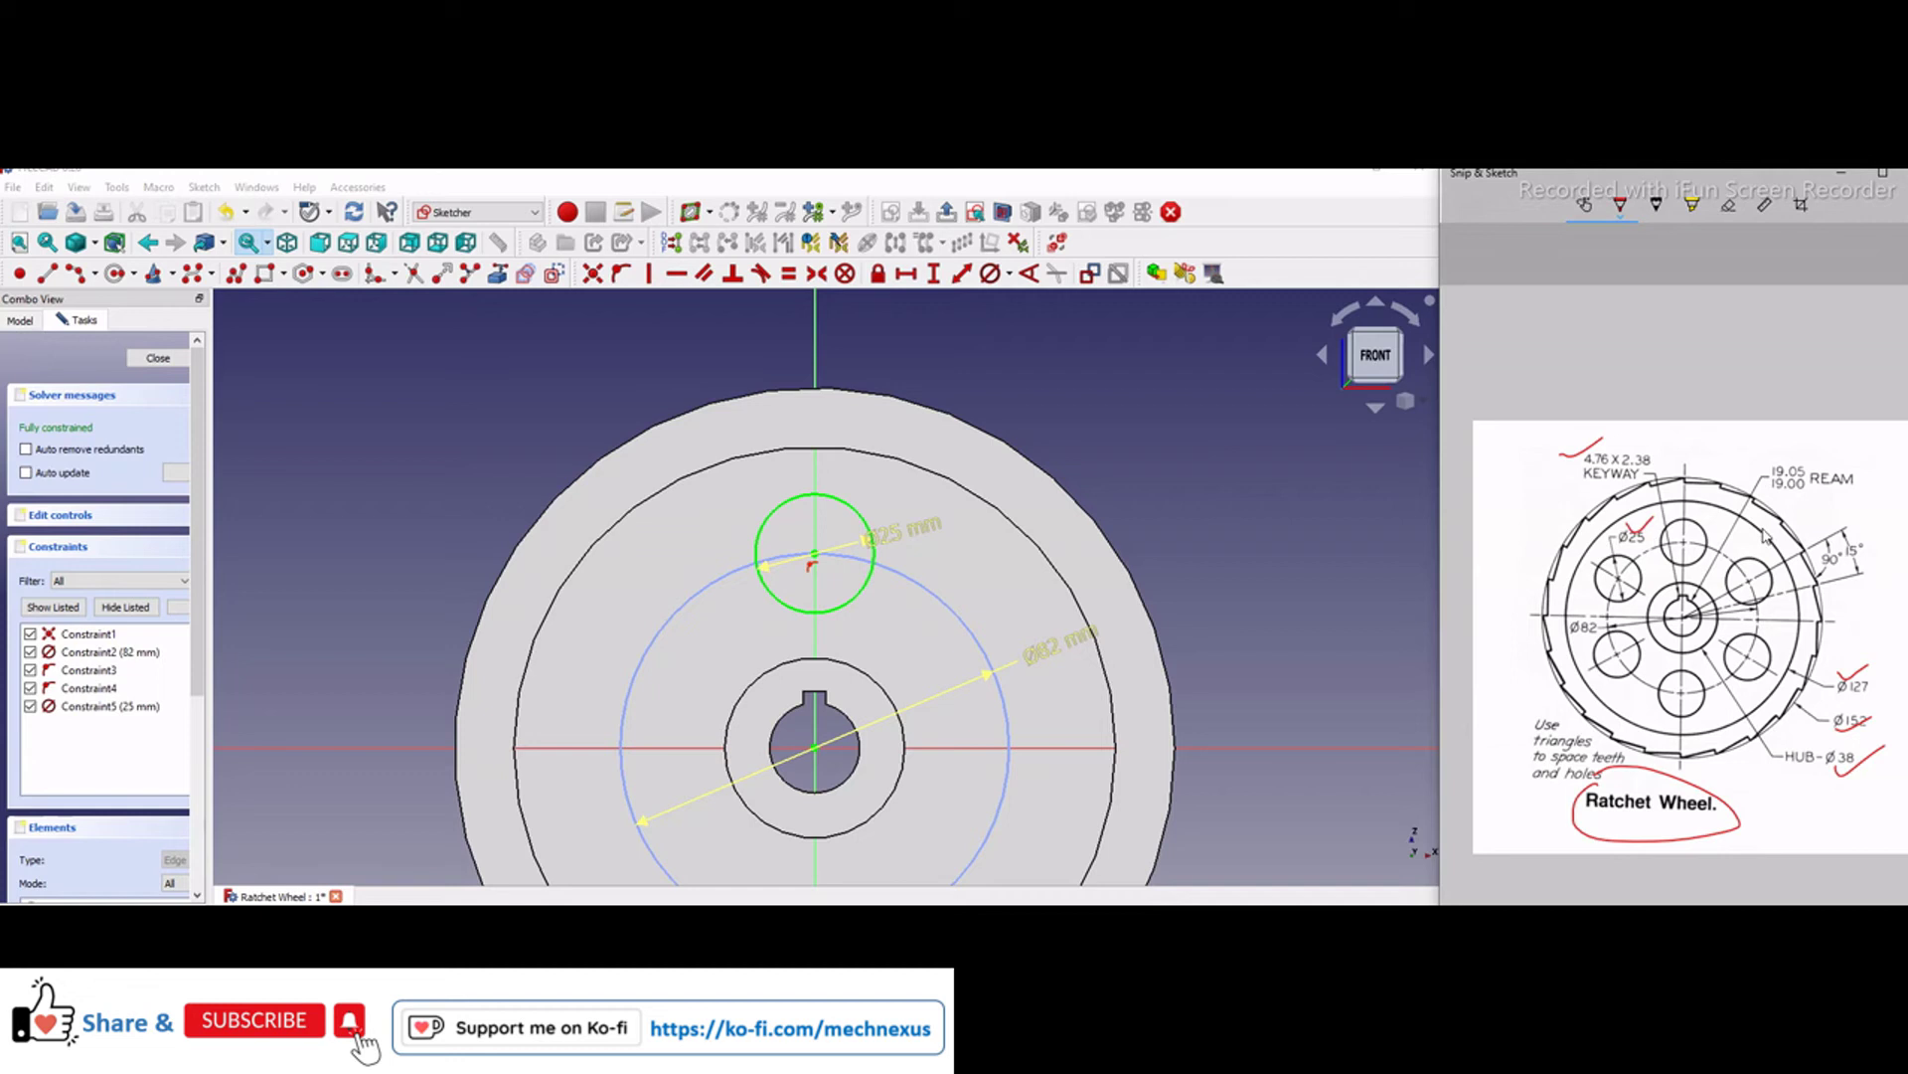
scroll(655, 591, down, 3)
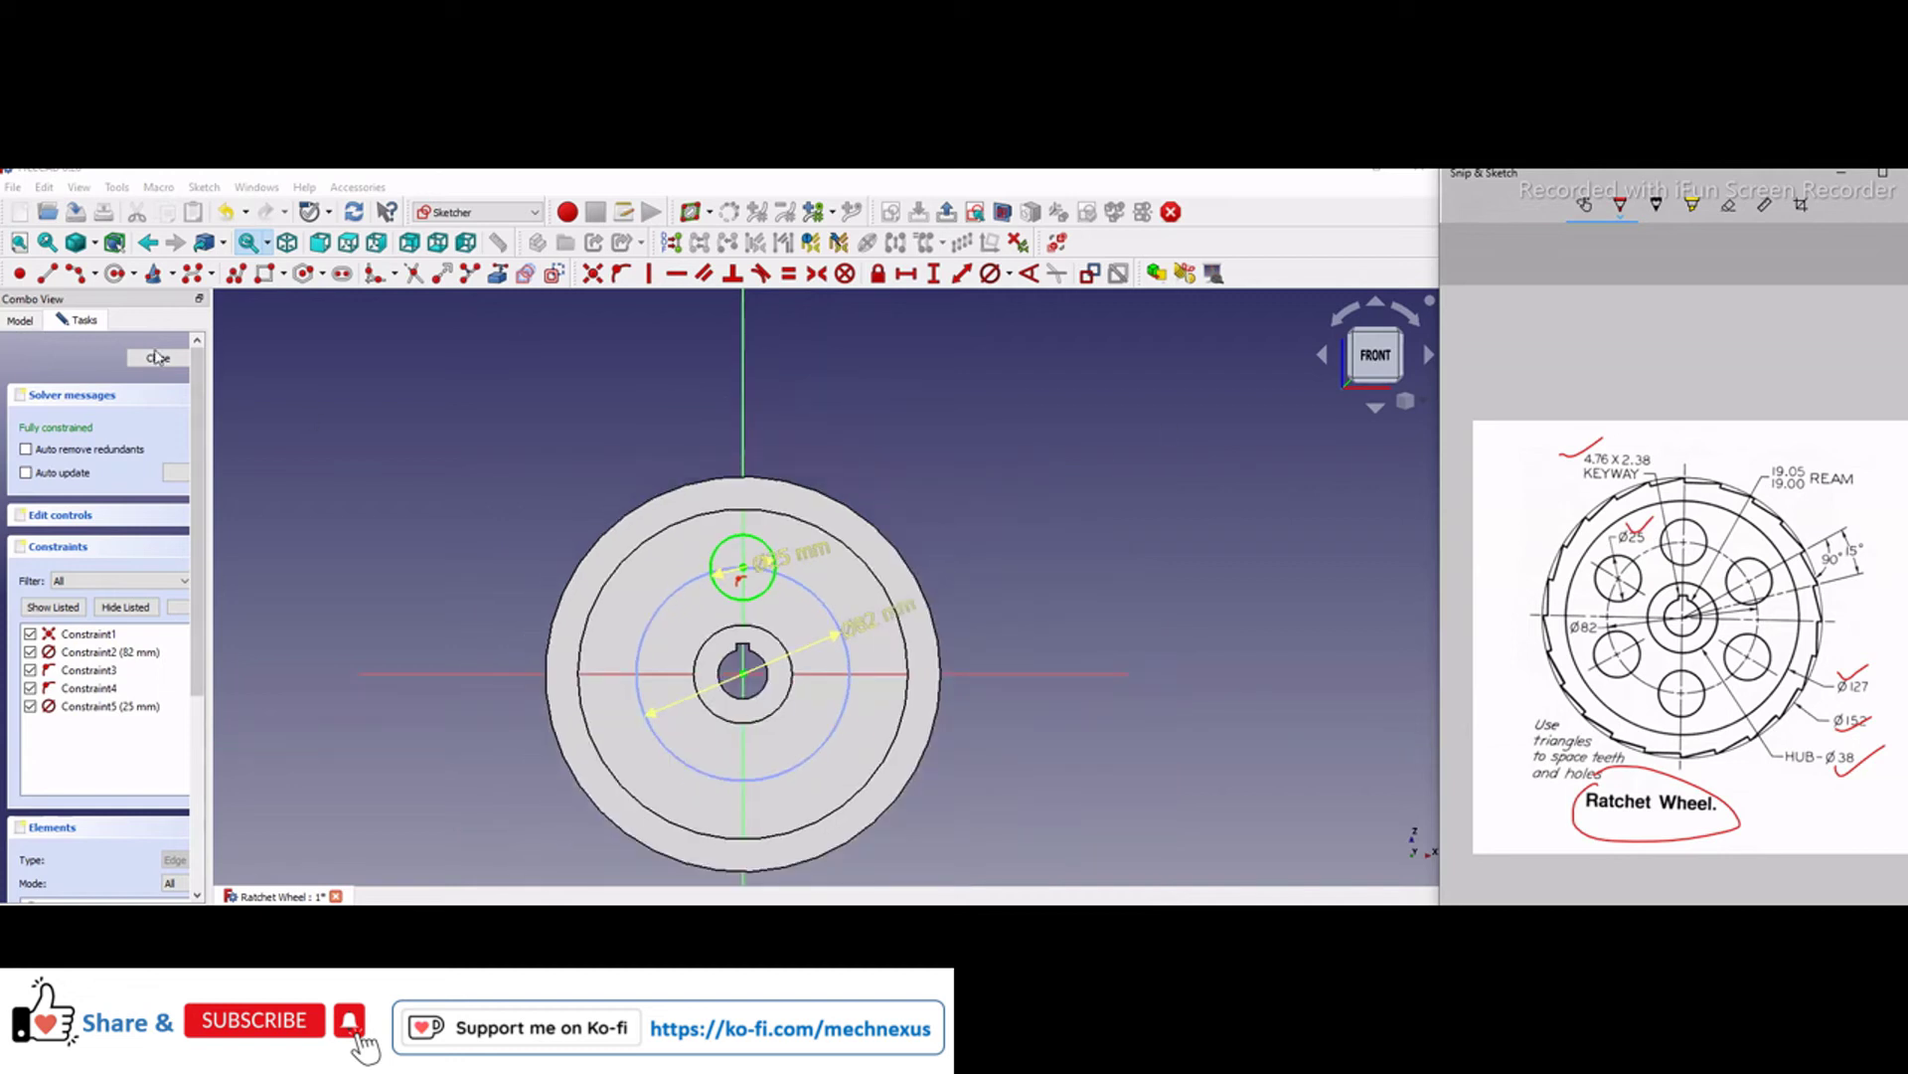
- Close the hole sketch and show the model at the PolarPattern feature to examine the ring of patterned holes
click(156, 358)
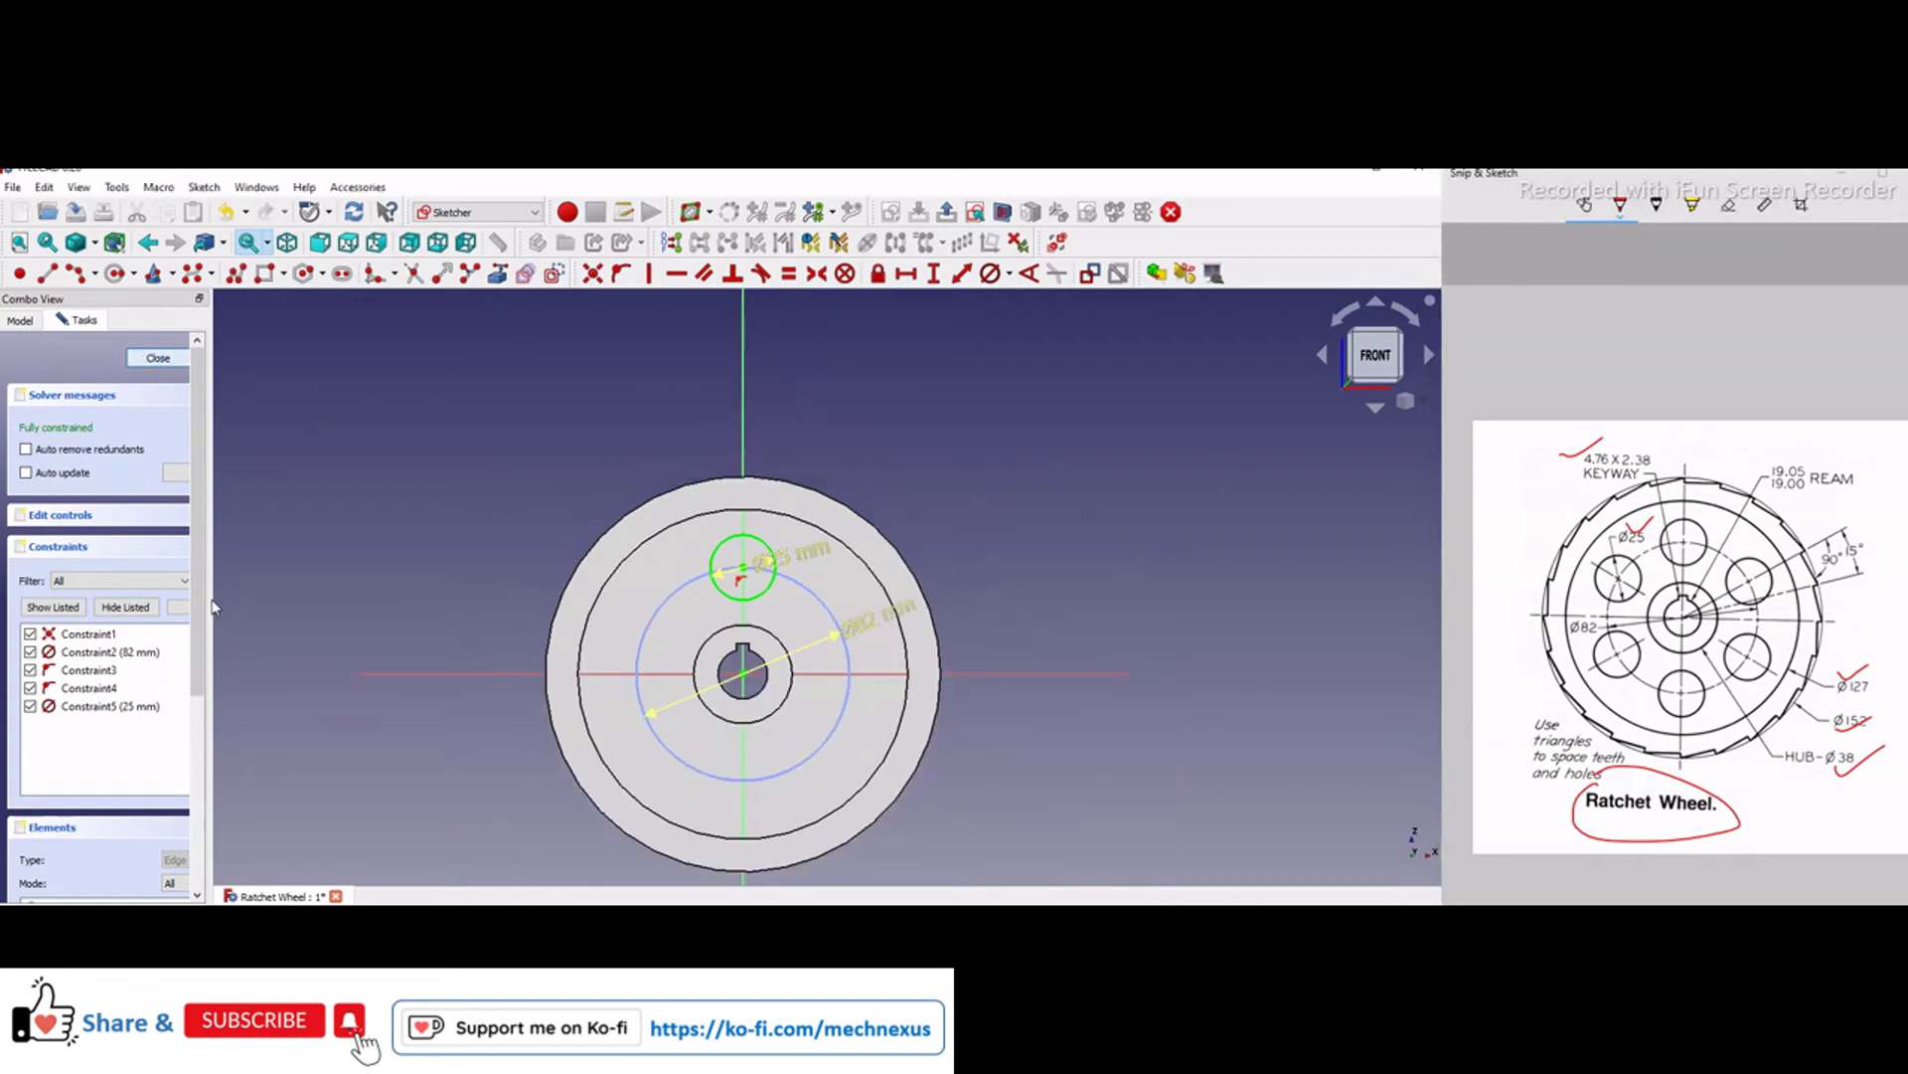
click(99, 626)
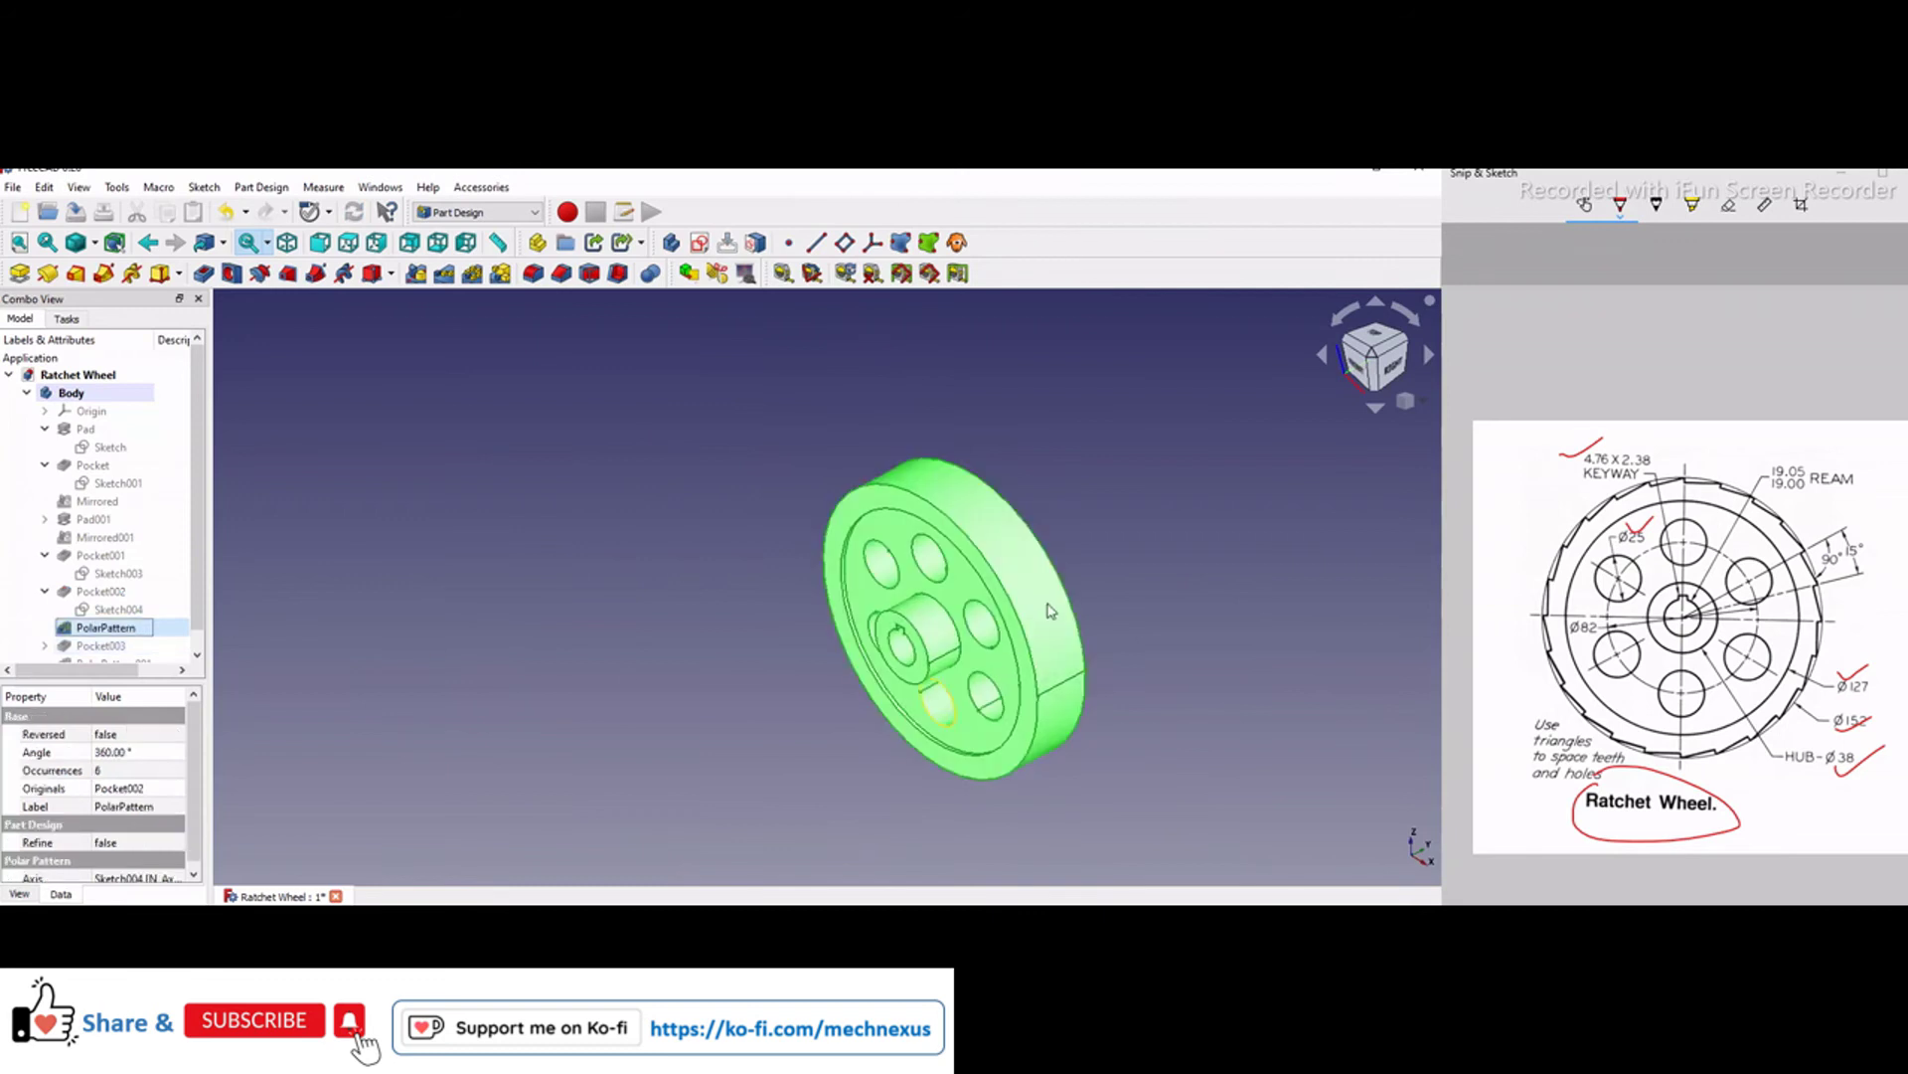
scroll(617, 722, up, 2)
middle_drag(711, 692, 799, 715)
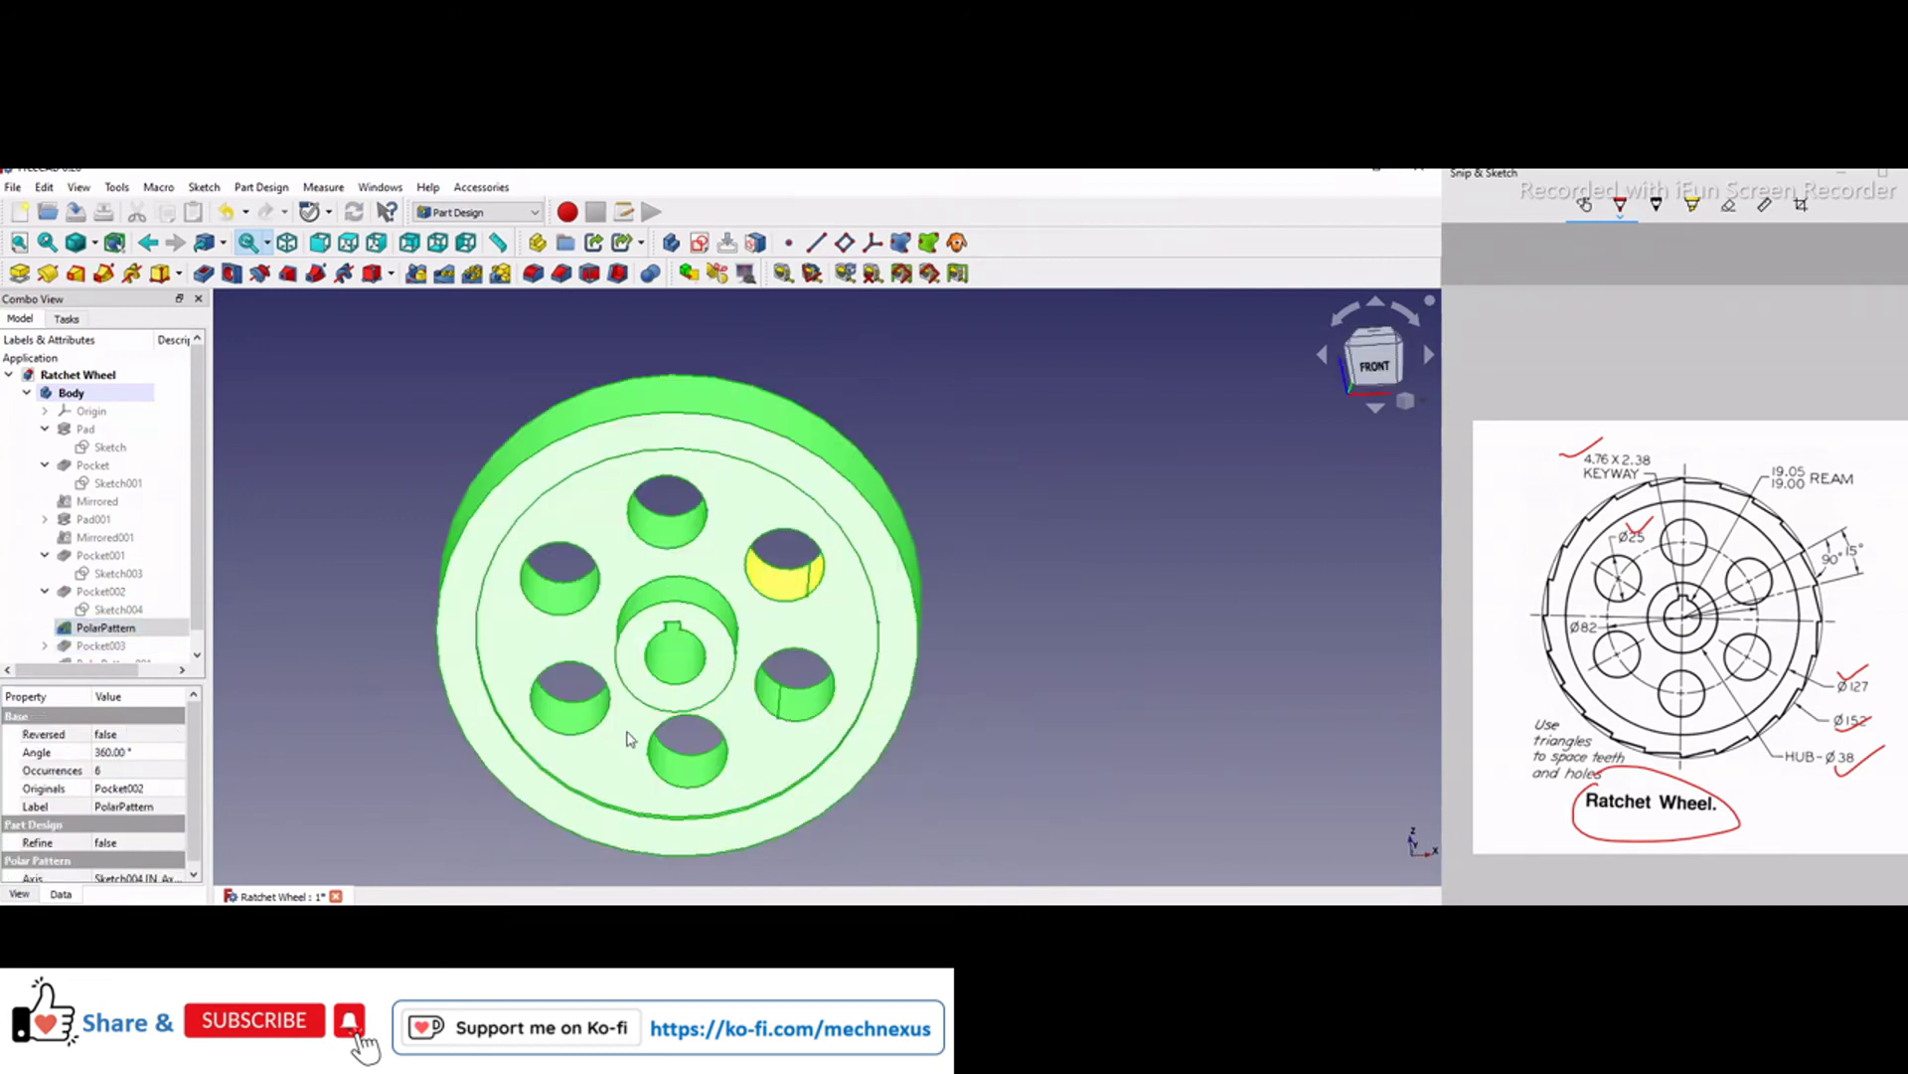
- Show the model at the Pocket003 feature and view the single tooth cut from the front
drag(111, 676, 109, 762)
click(101, 646)
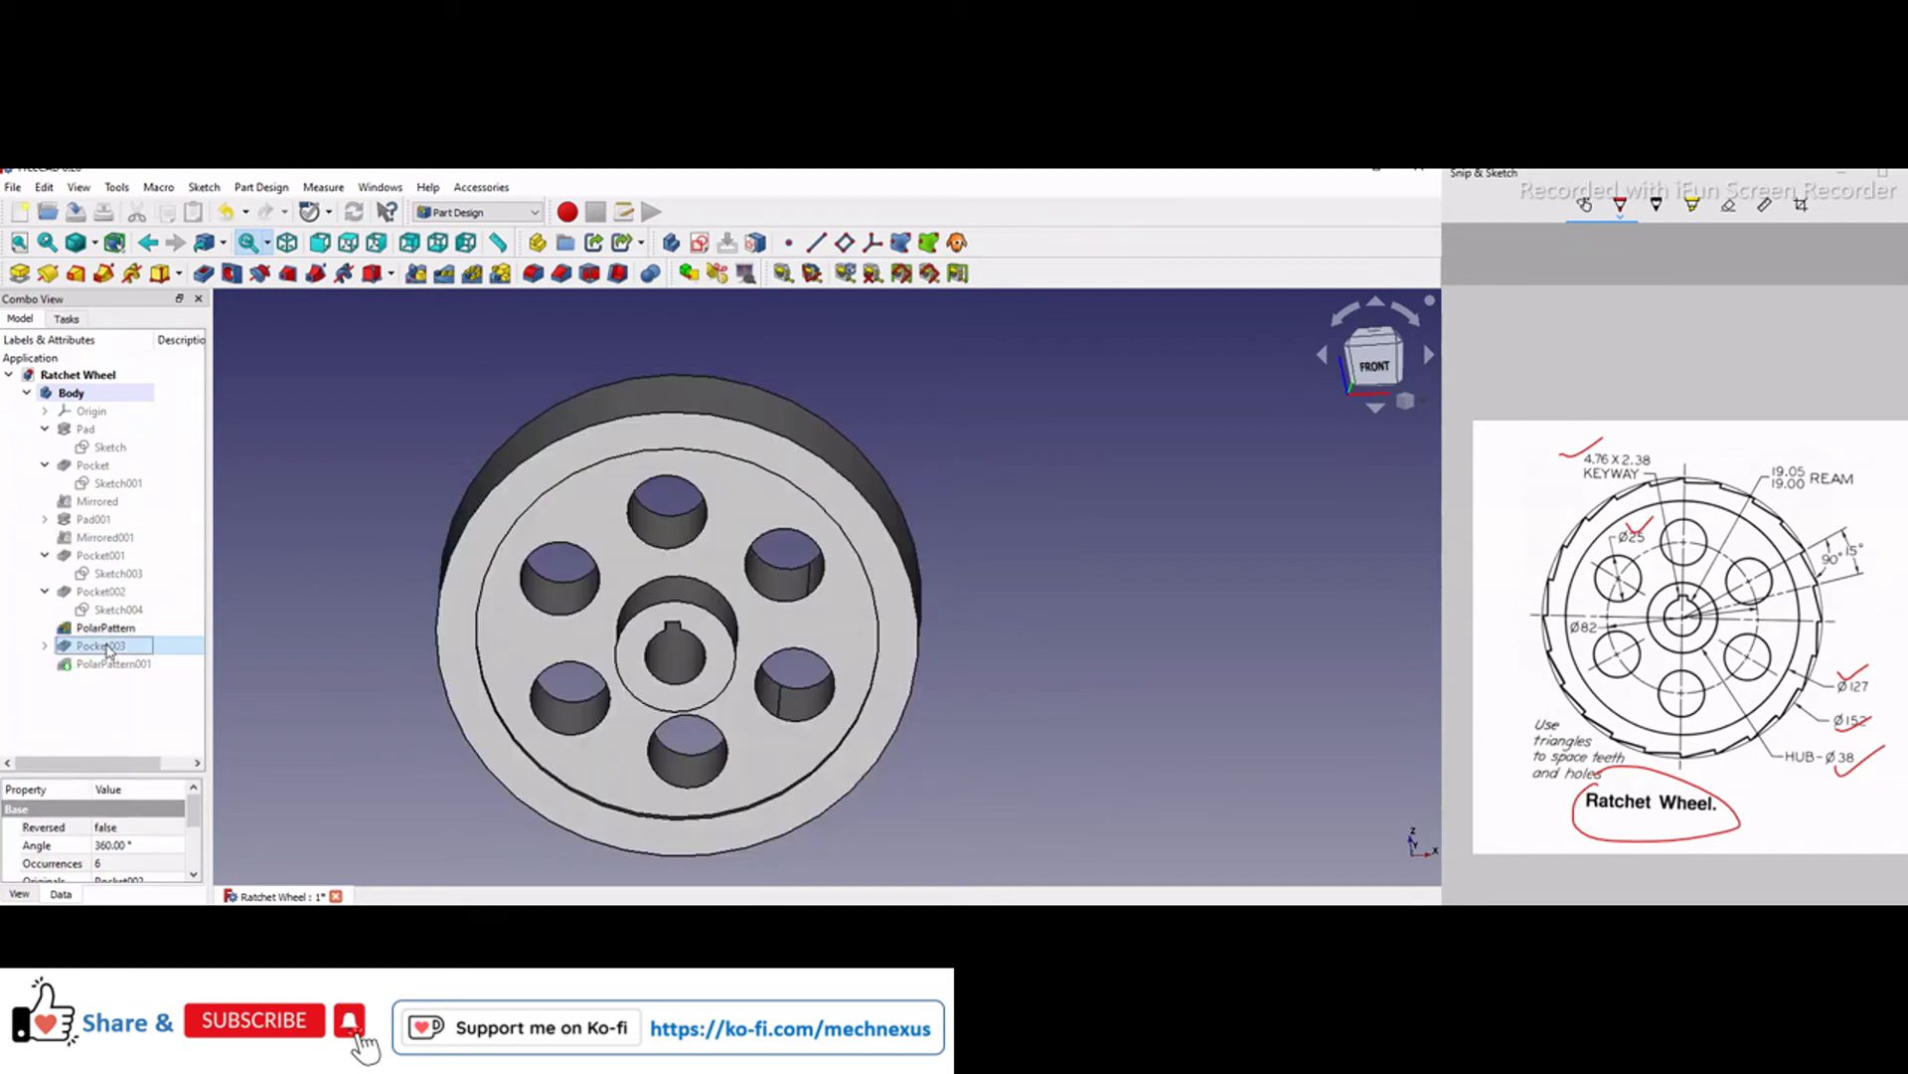
key(space)
scroll(999, 600, down, 1)
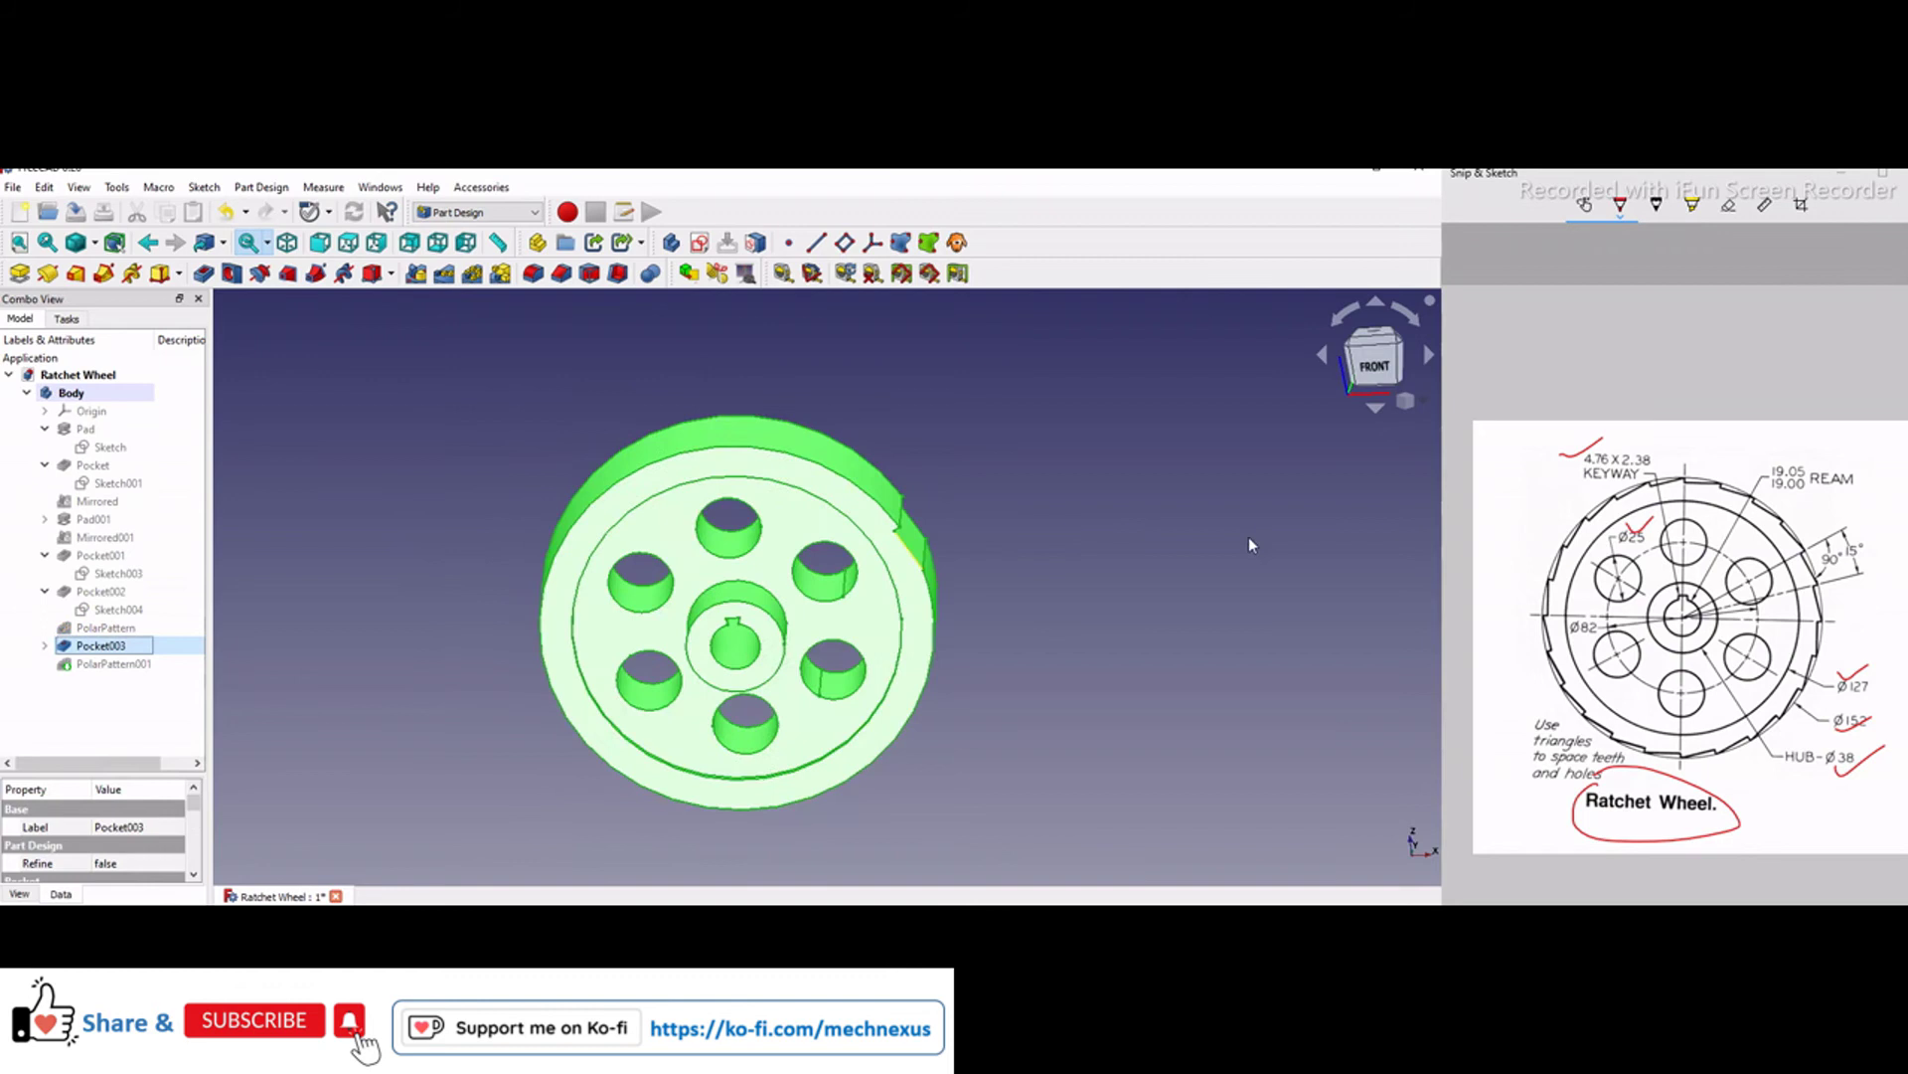
click(1248, 540)
click(1381, 381)
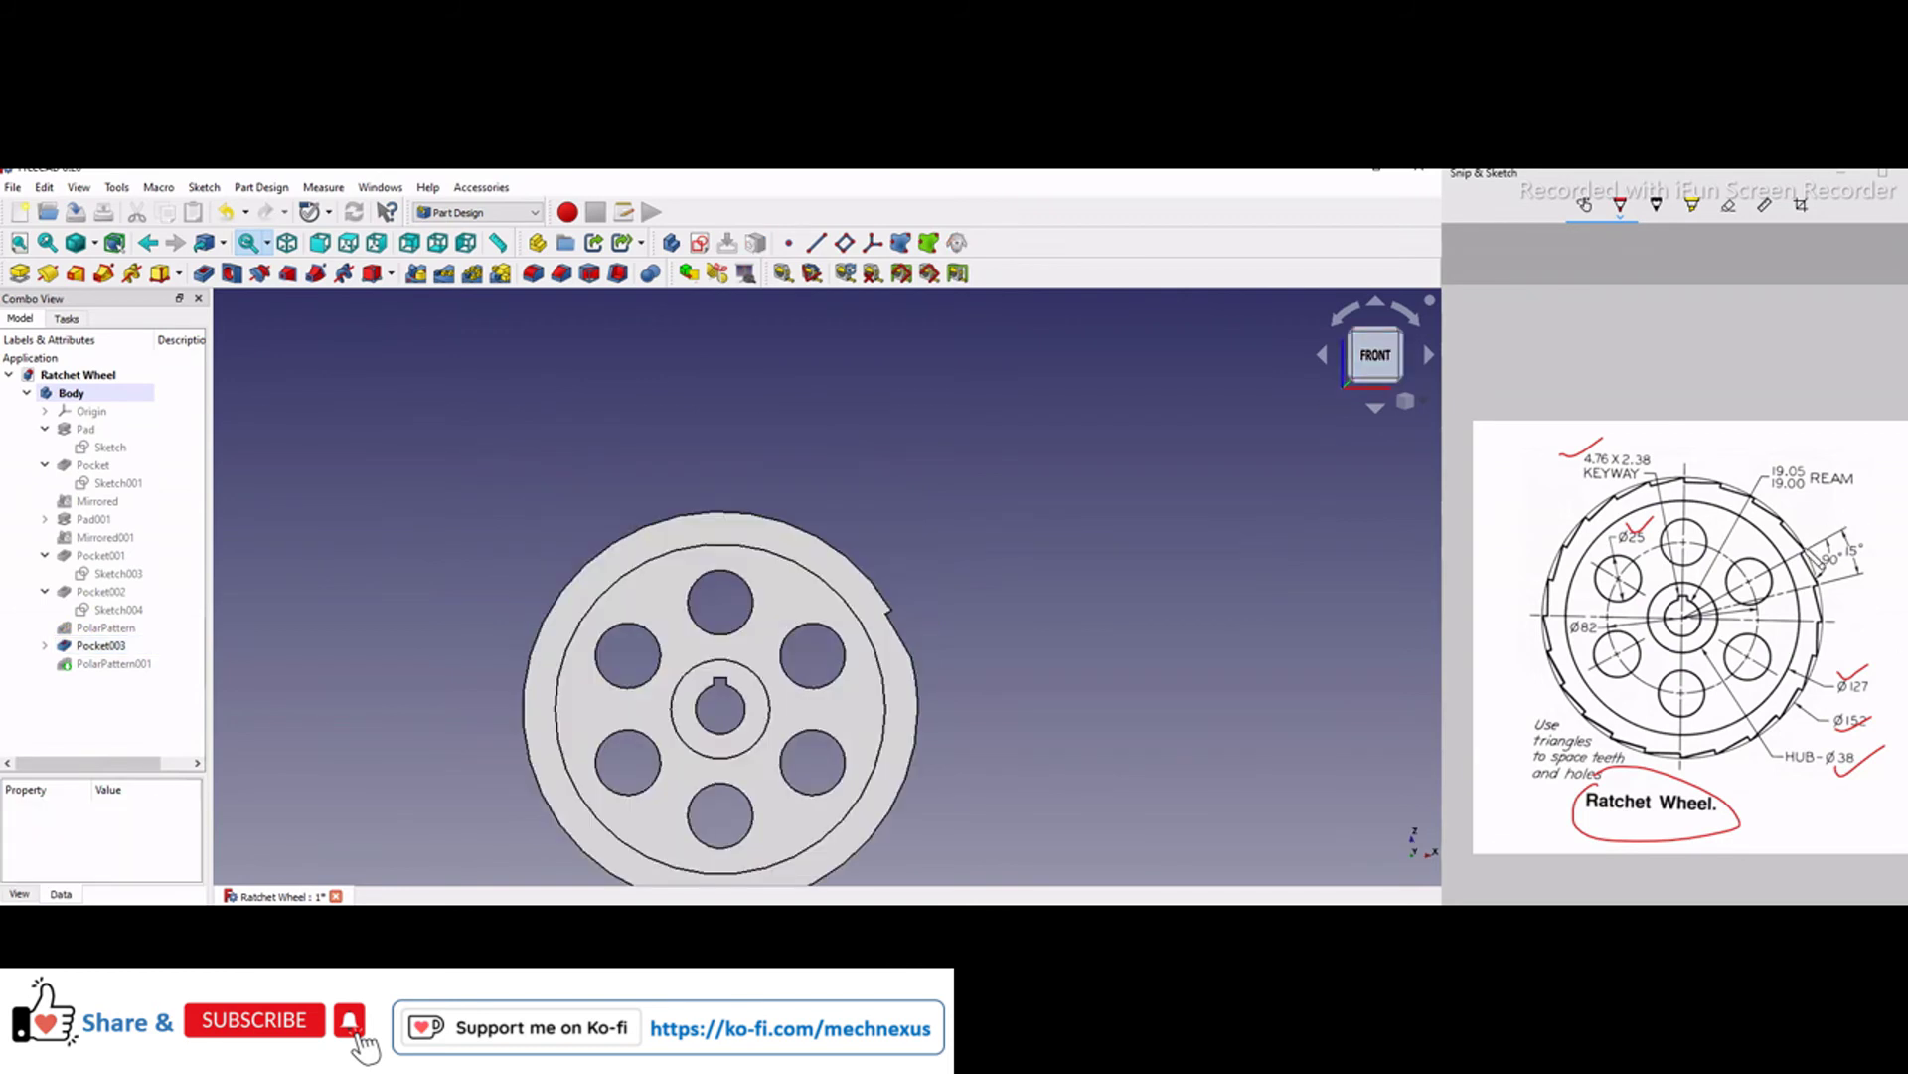
- Open the sketch beneath Pocket003 and examine the angle dimensions that position the tooth profile
click(45, 645)
double_click(100, 663)
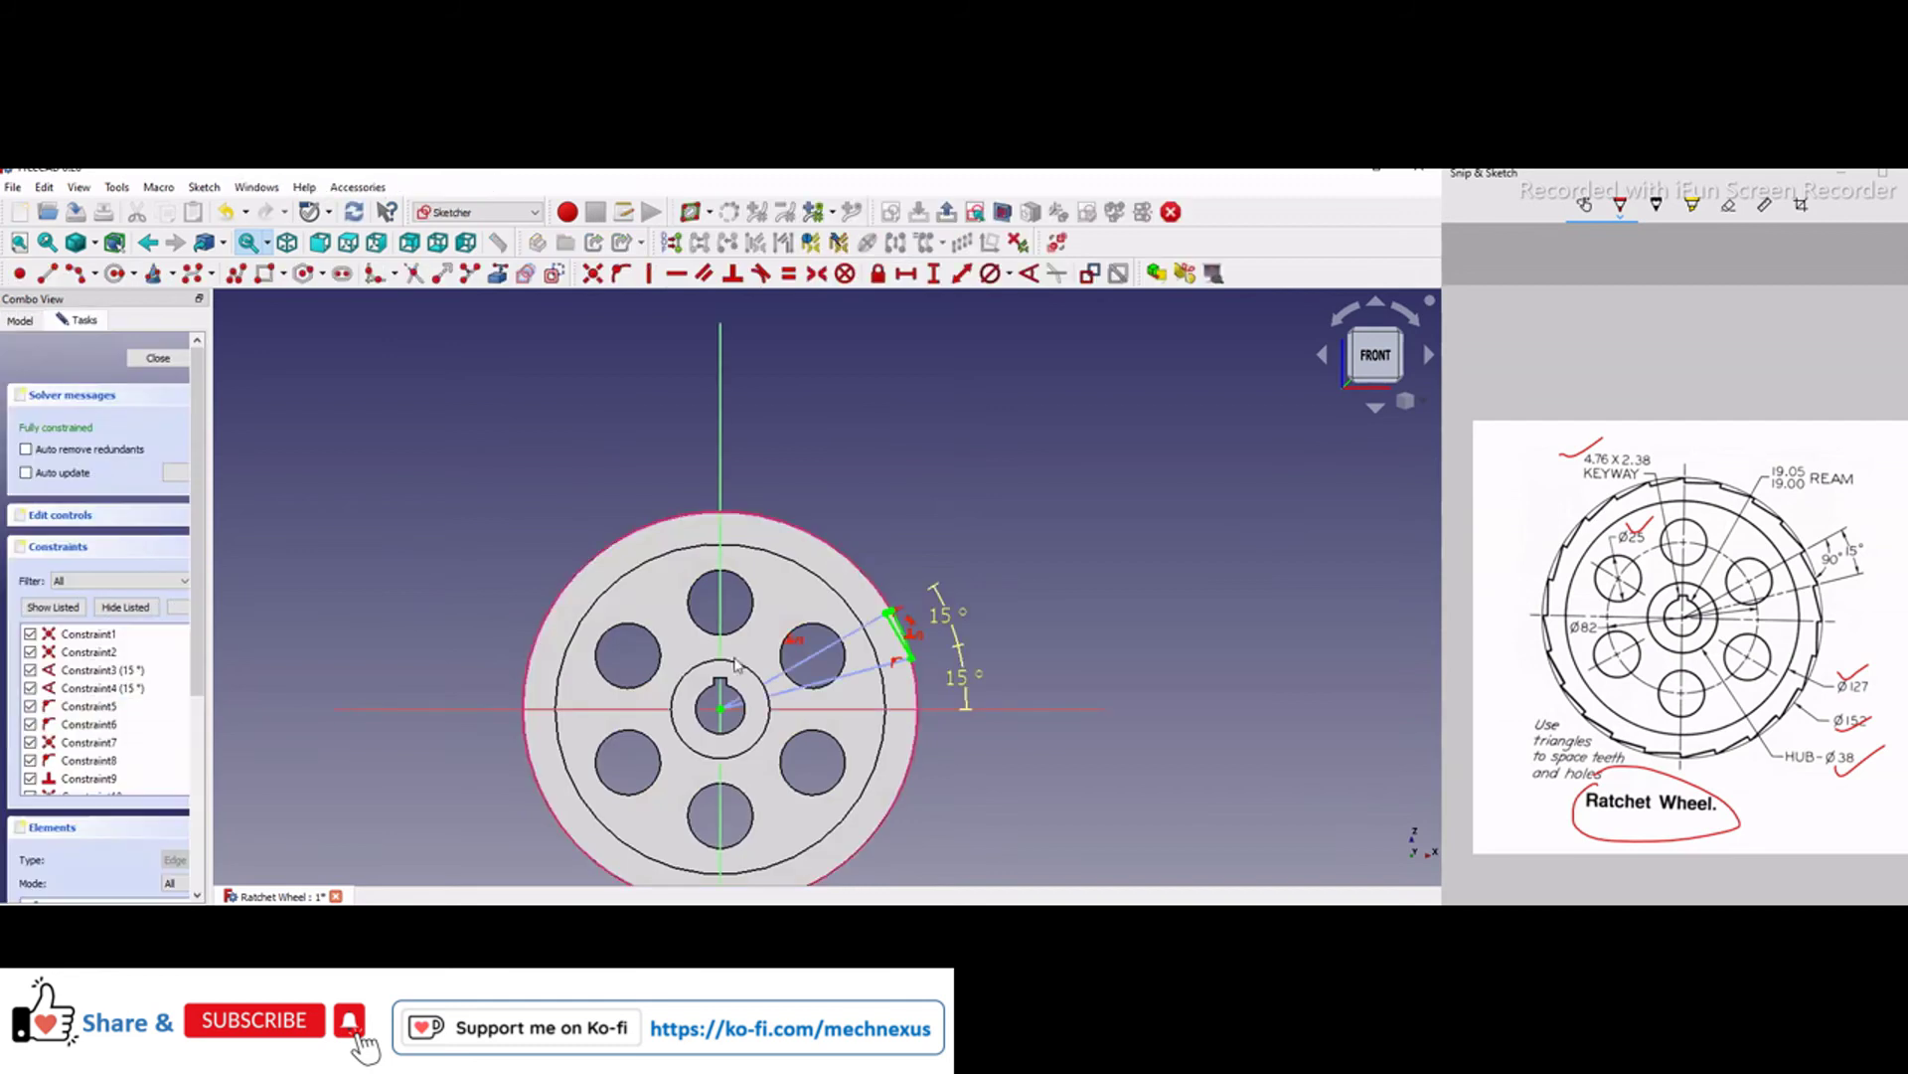
scroll(911, 615, up, 3)
scroll(968, 546, down, 1)
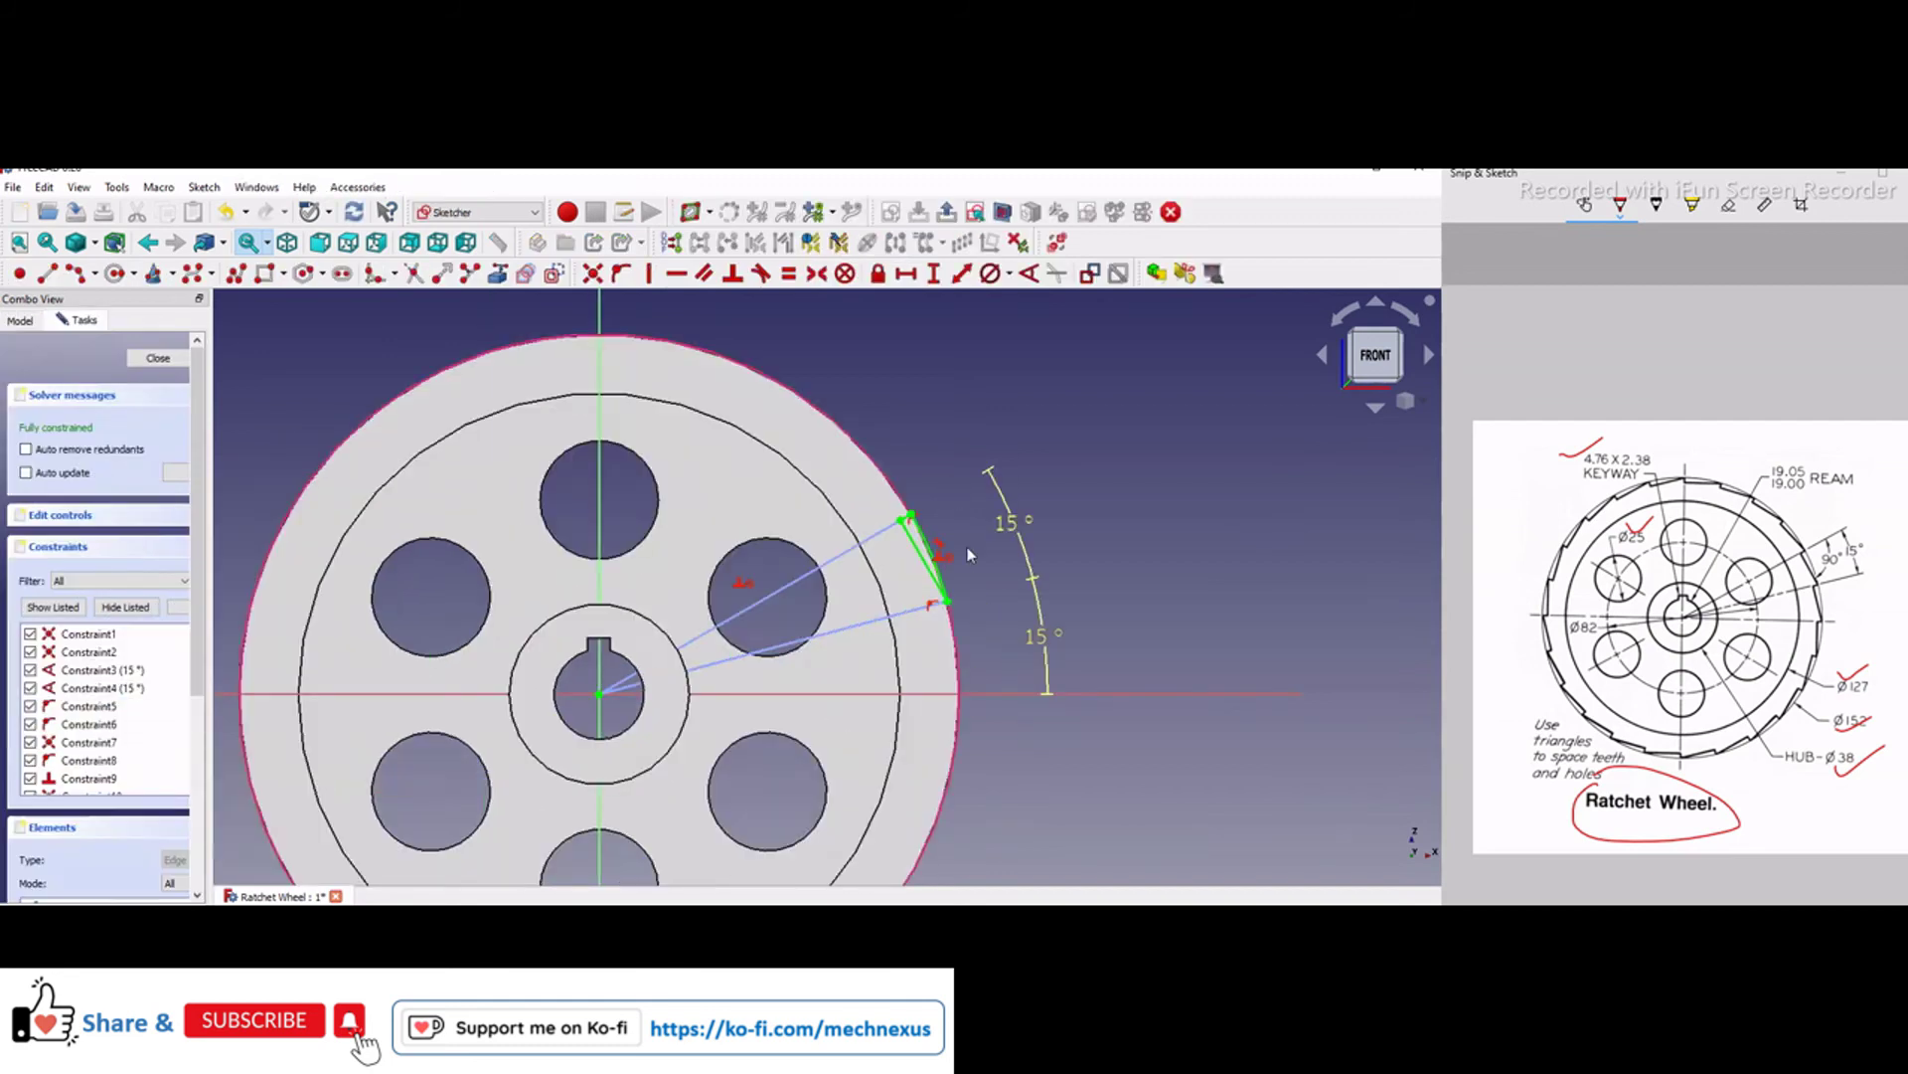
scroll(969, 547, up, 1)
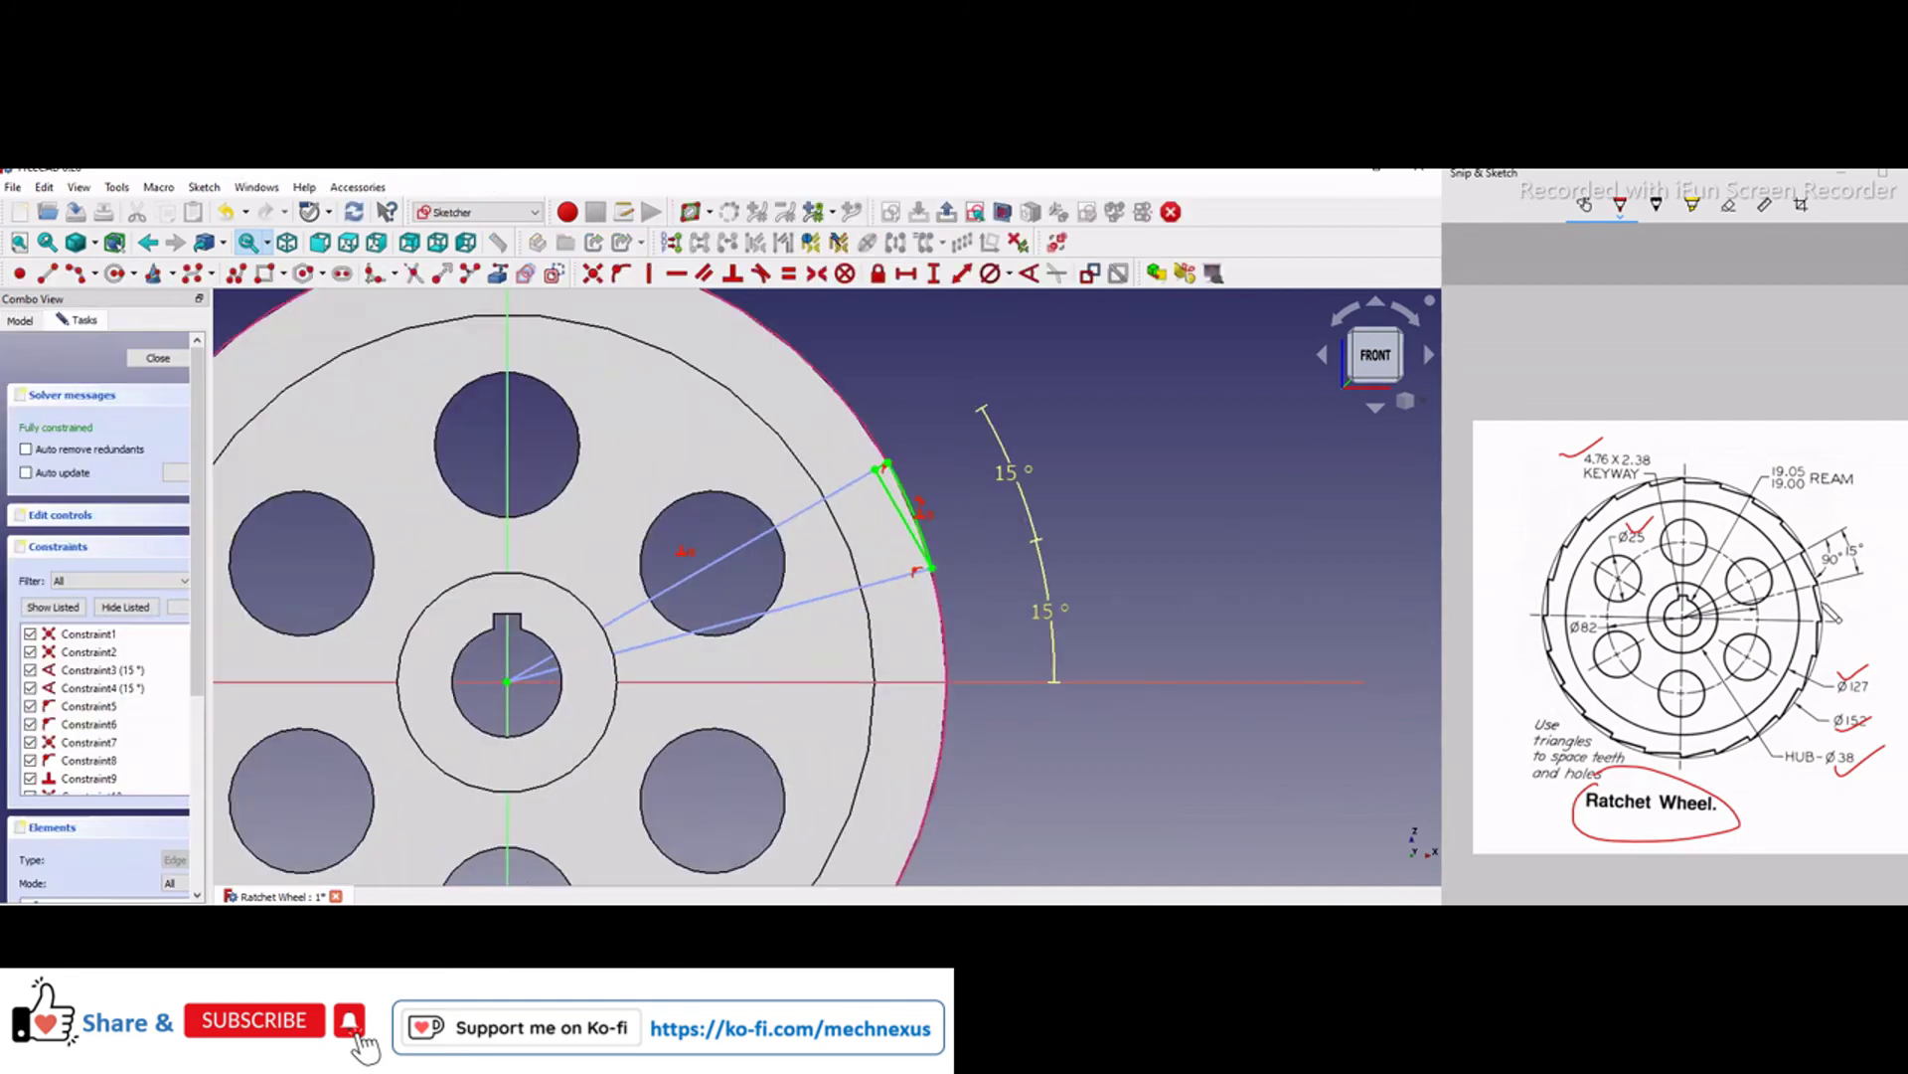
- Draw red vertical and horizontal lines from the wheel's centre on the reference drawing and tick the teeth within that quadrant
click(1832, 605)
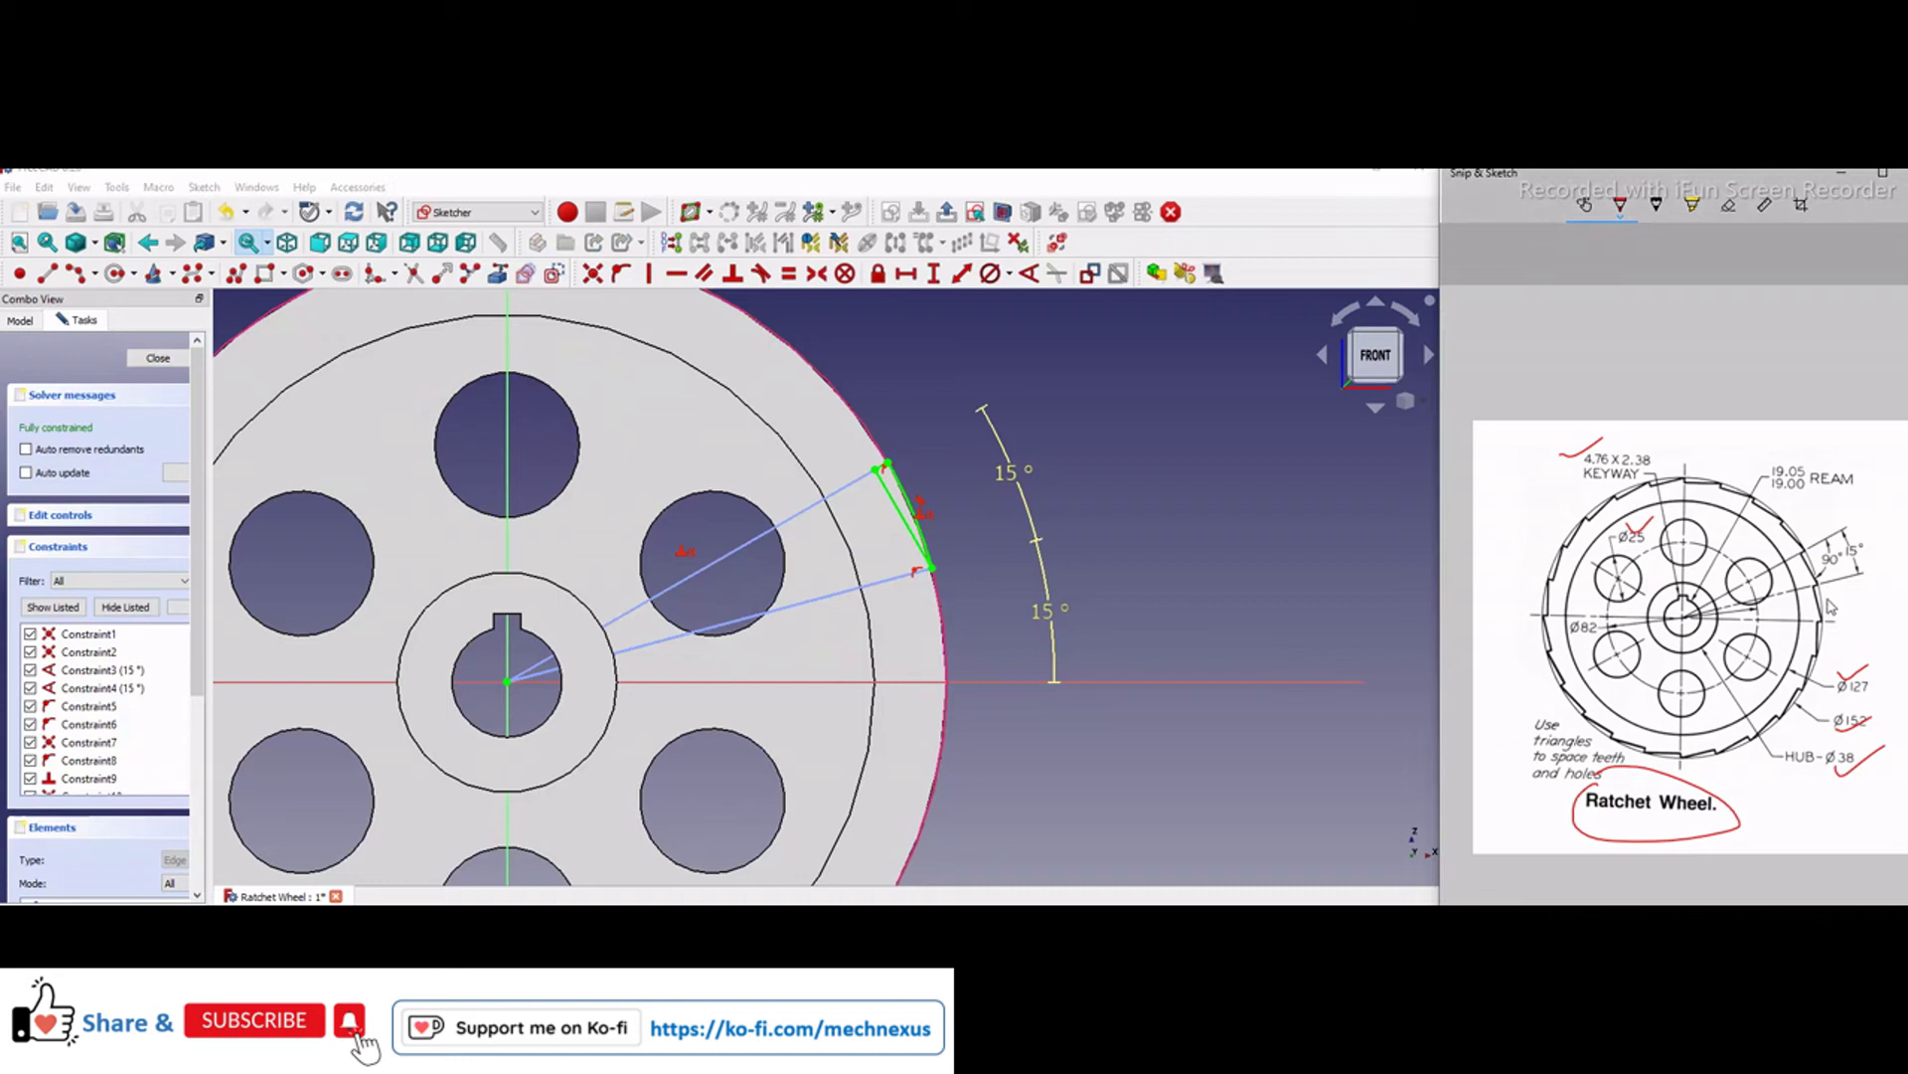
mouse_move(1827, 597)
mouse_down()
mouse_move(1843, 592)
mouse_move(1817, 511)
mouse_move(1696, 475)
mouse_move(1689, 616)
mouse_up()
drag(1689, 617, 1852, 618)
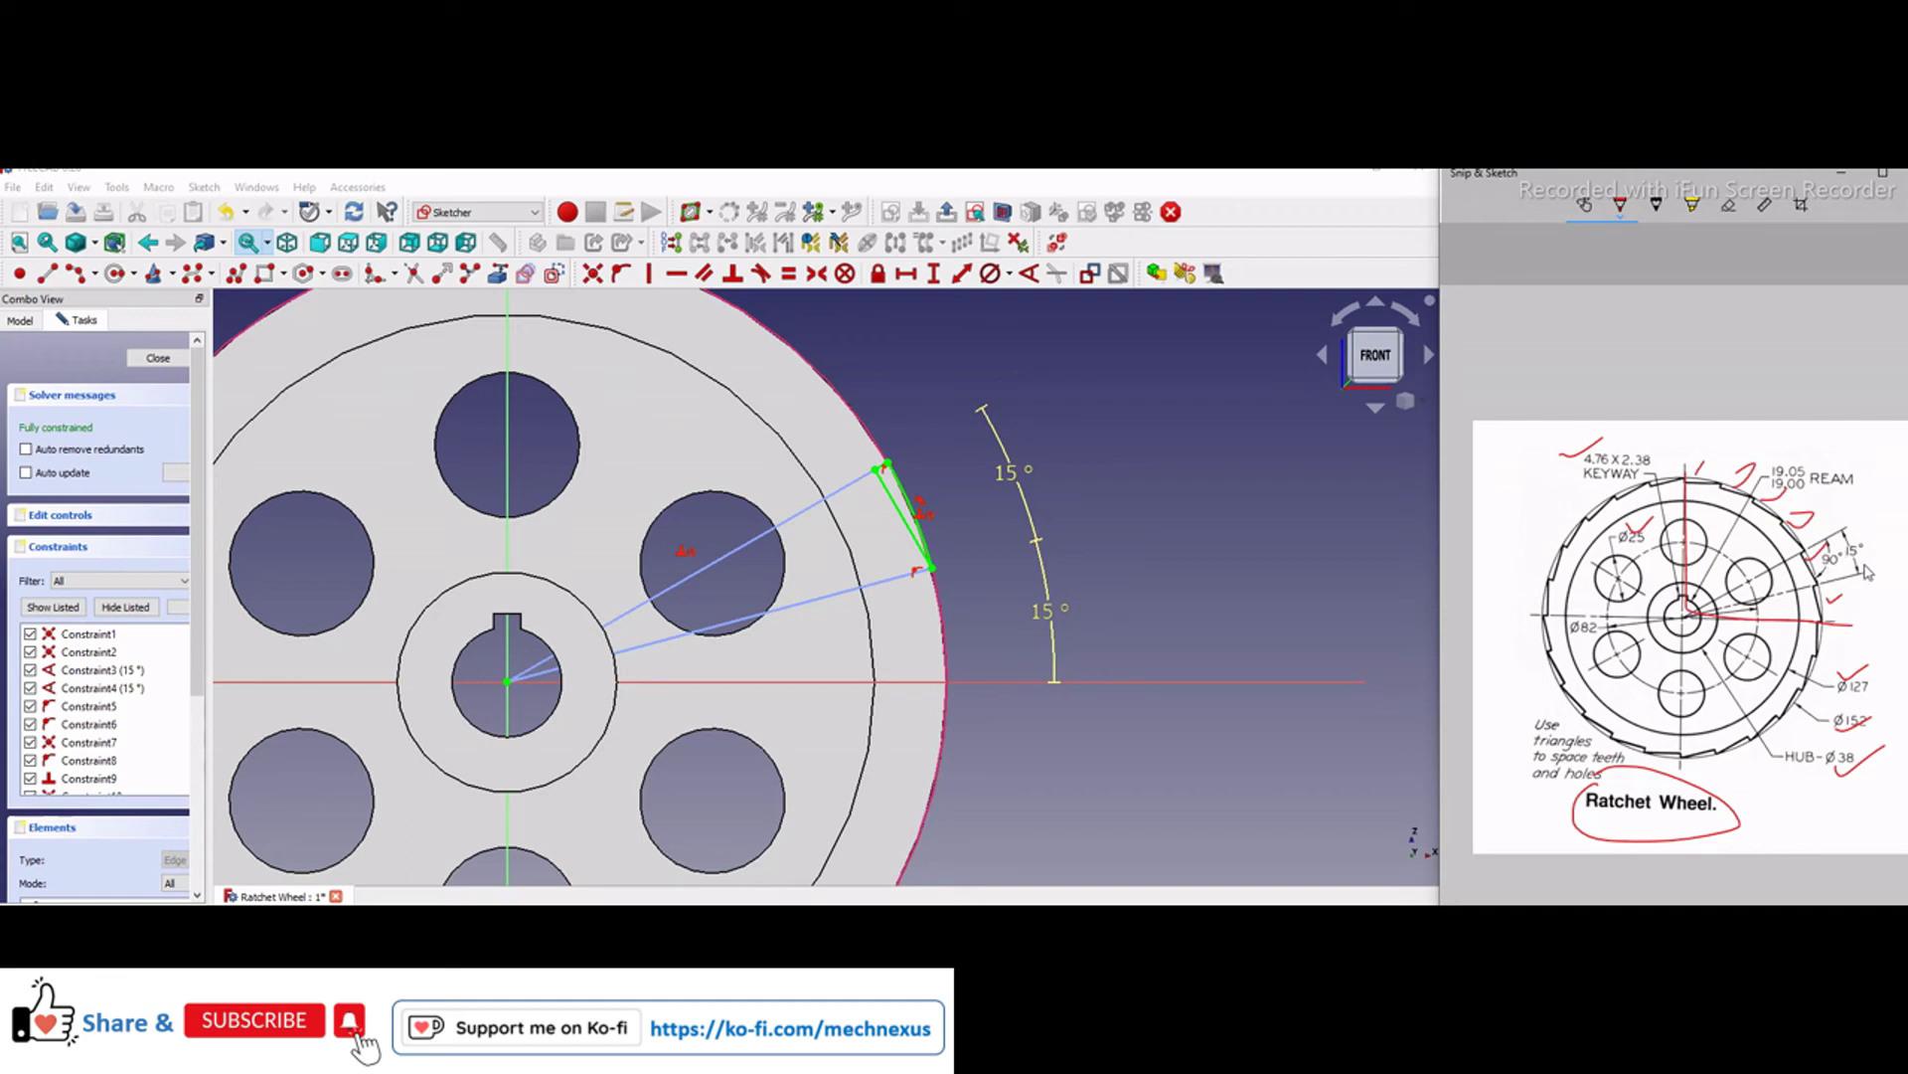
- Compare the tooth sketch's angles with the drawing and write 15 in red beside the quadrant's lowest tooth tick
scroll(1225, 574, down, 3)
scroll(994, 557, up, 3)
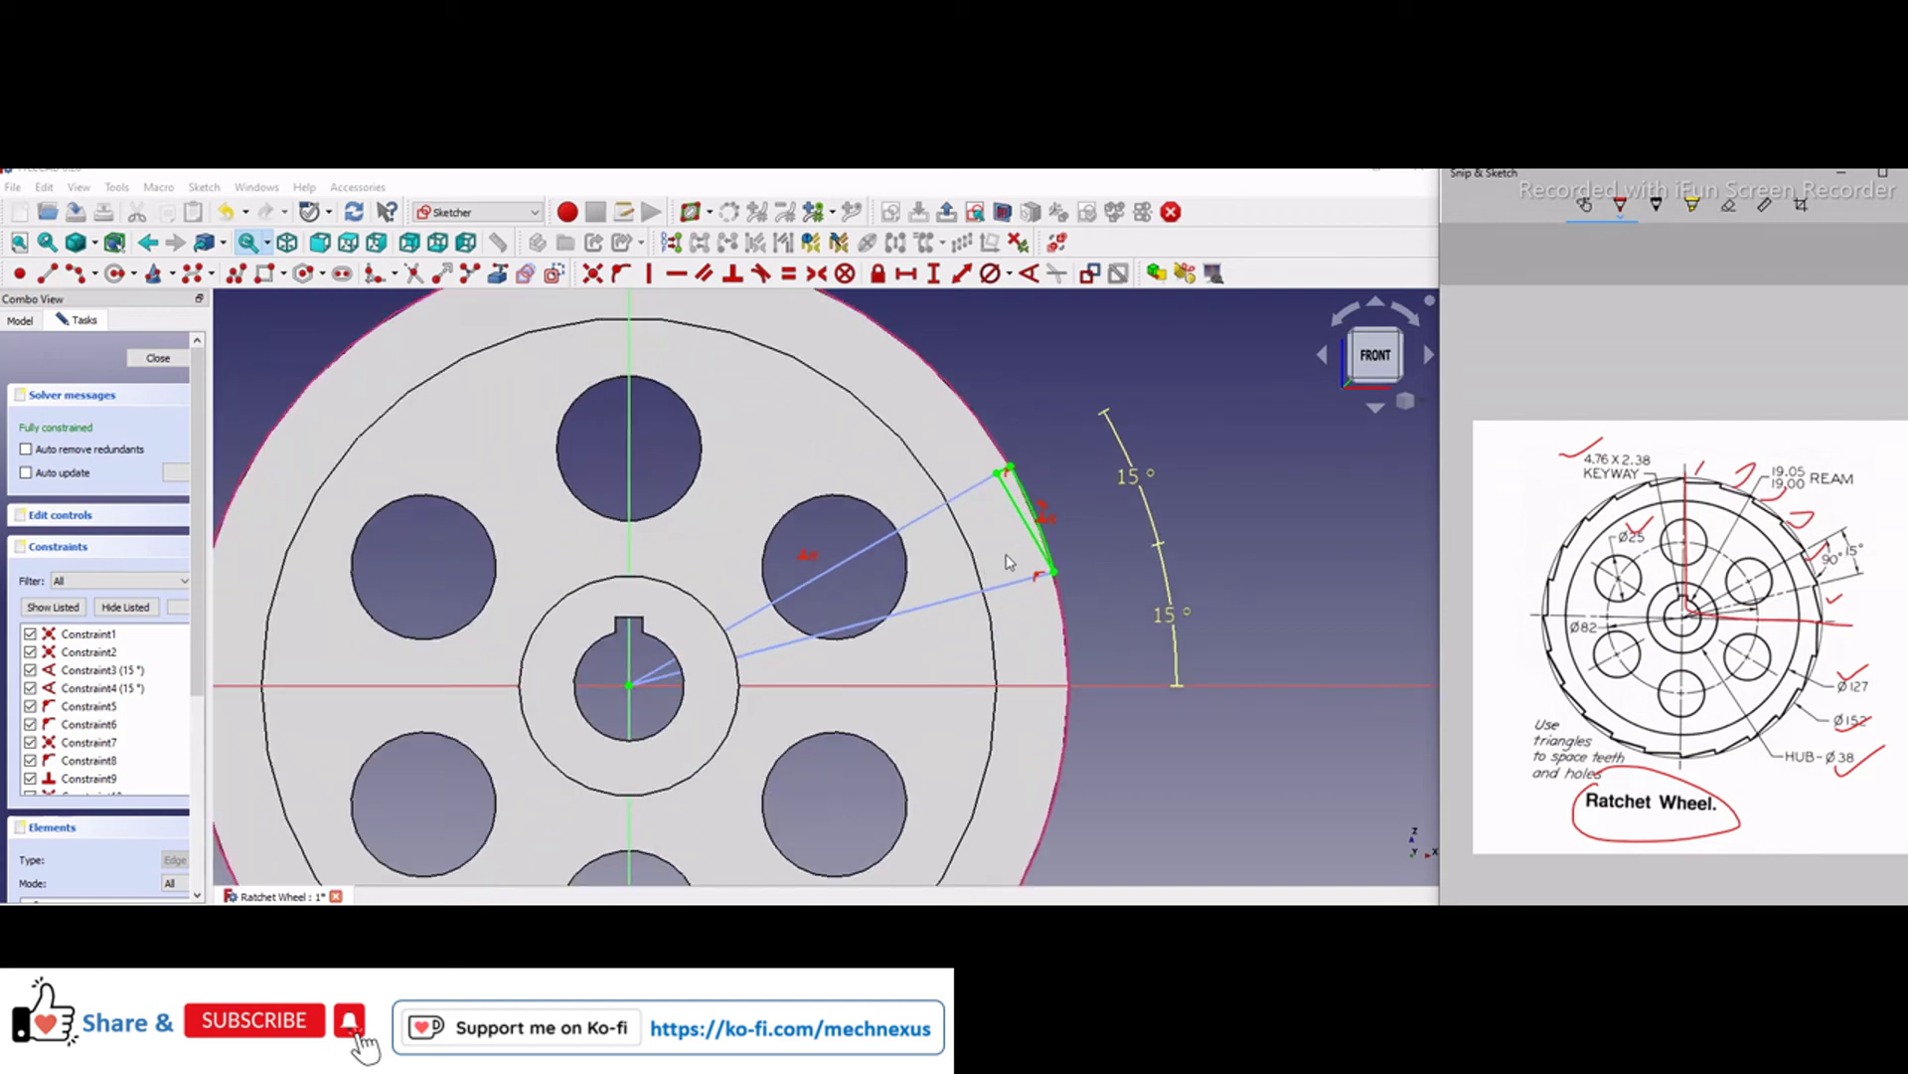
scroll(1009, 561, up, 2)
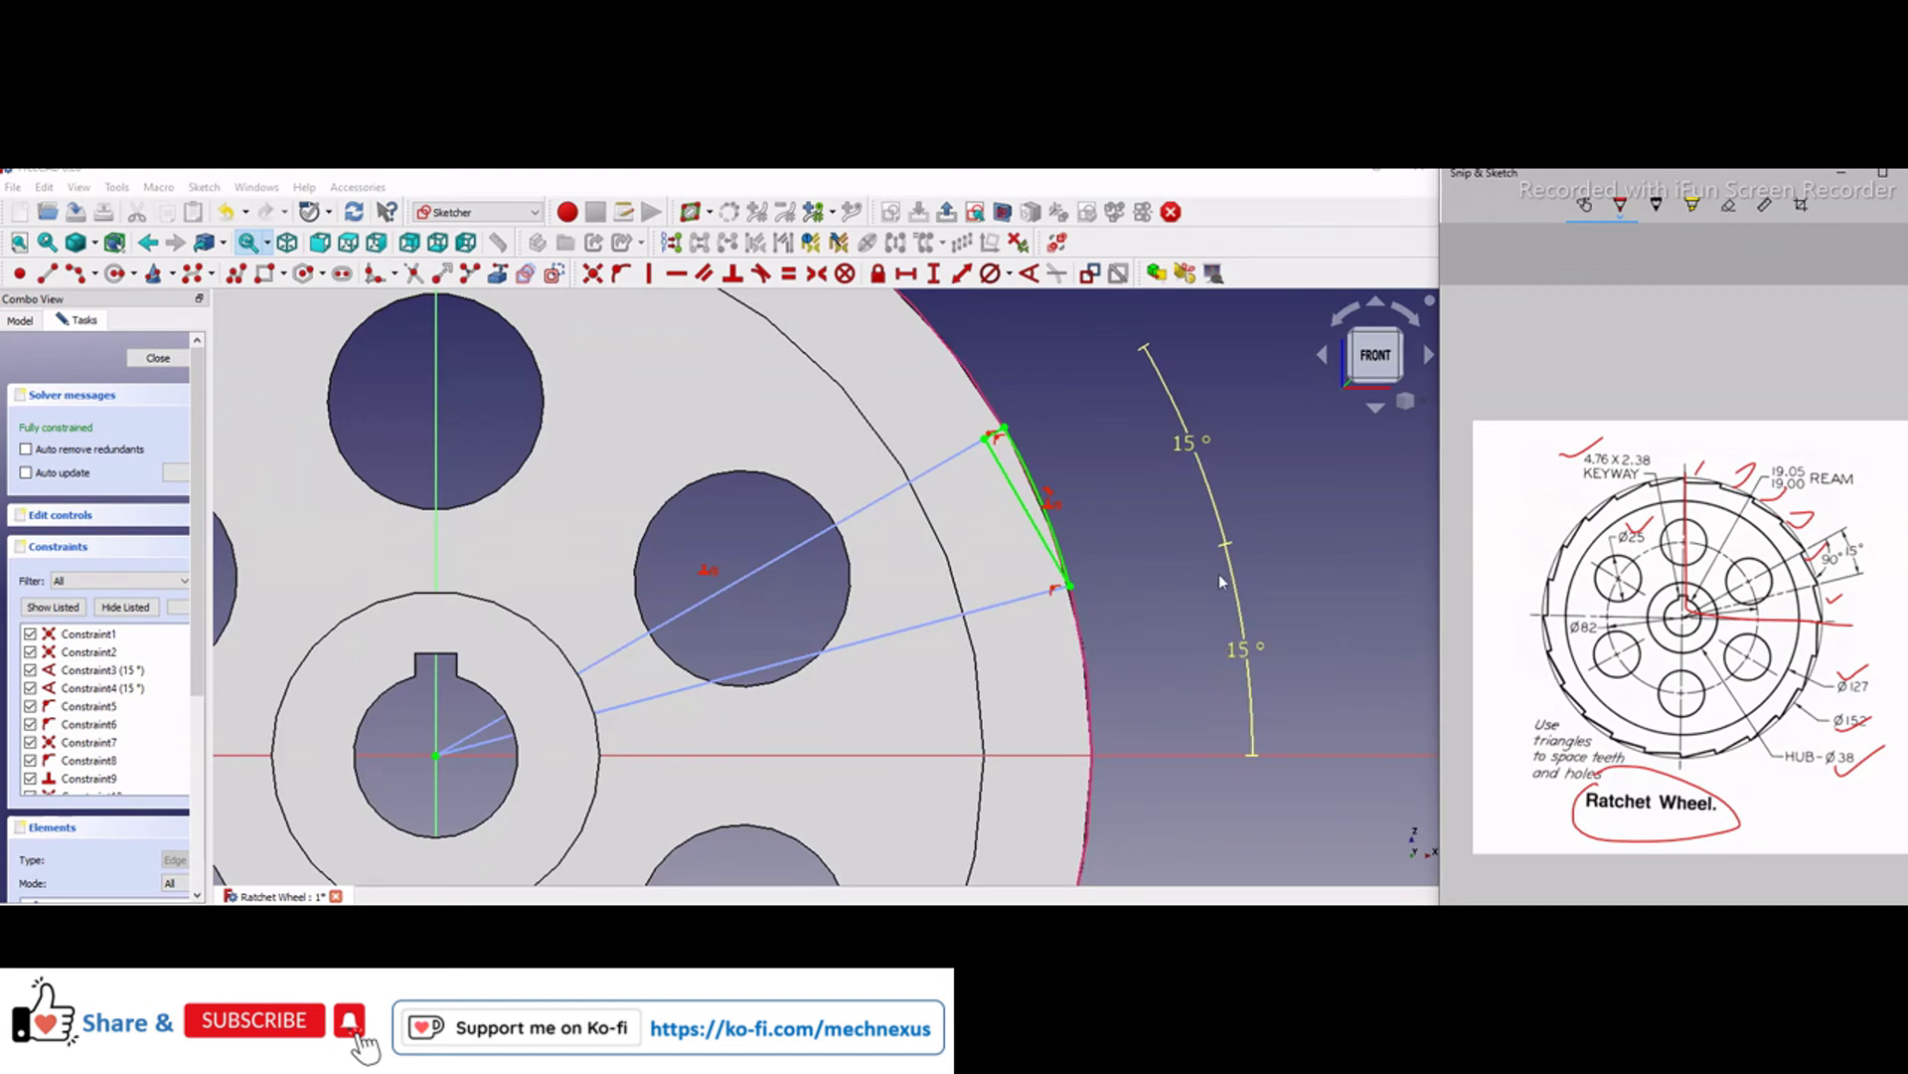
drag(1854, 603, 1875, 611)
- Examine the tooth profile's perpendicular constraint and its points on the rim, fit the front view, and close the sketch
scroll(1059, 563, down, 1)
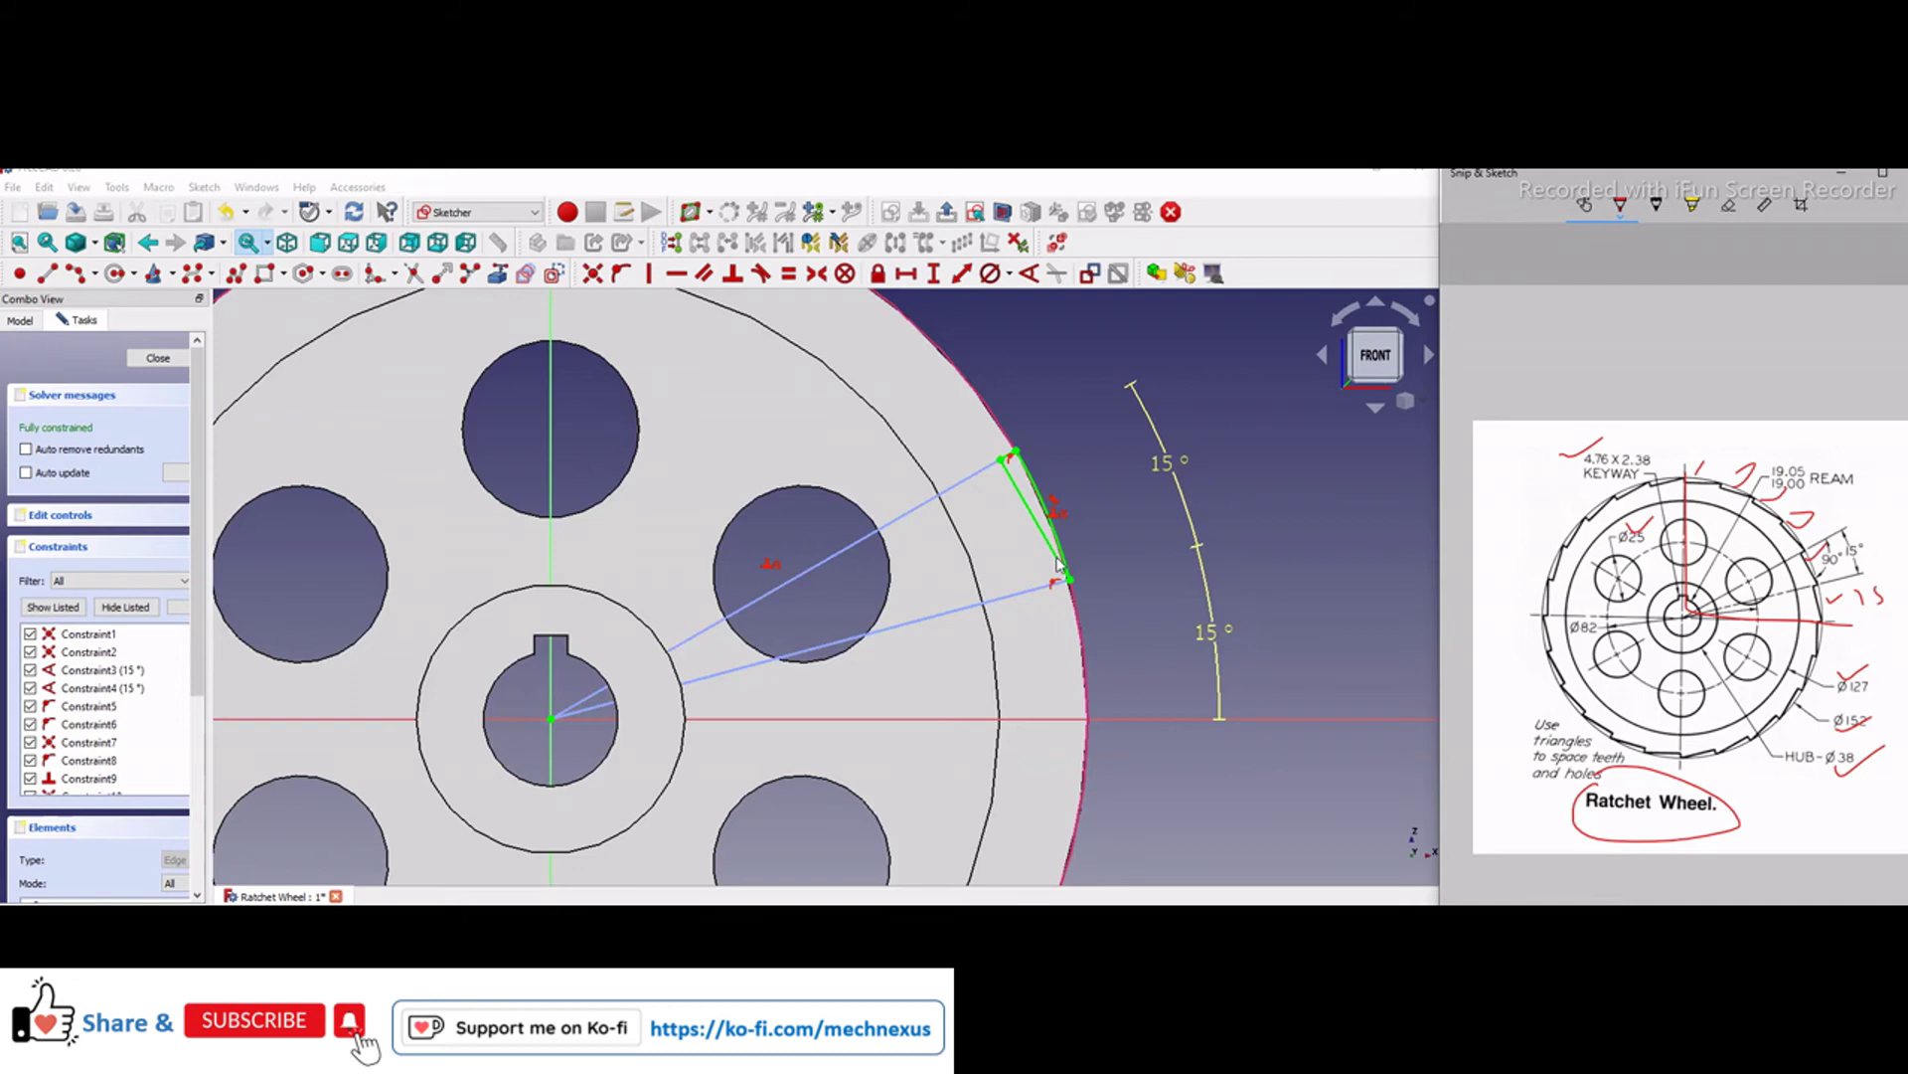
scroll(1059, 564, up, 1)
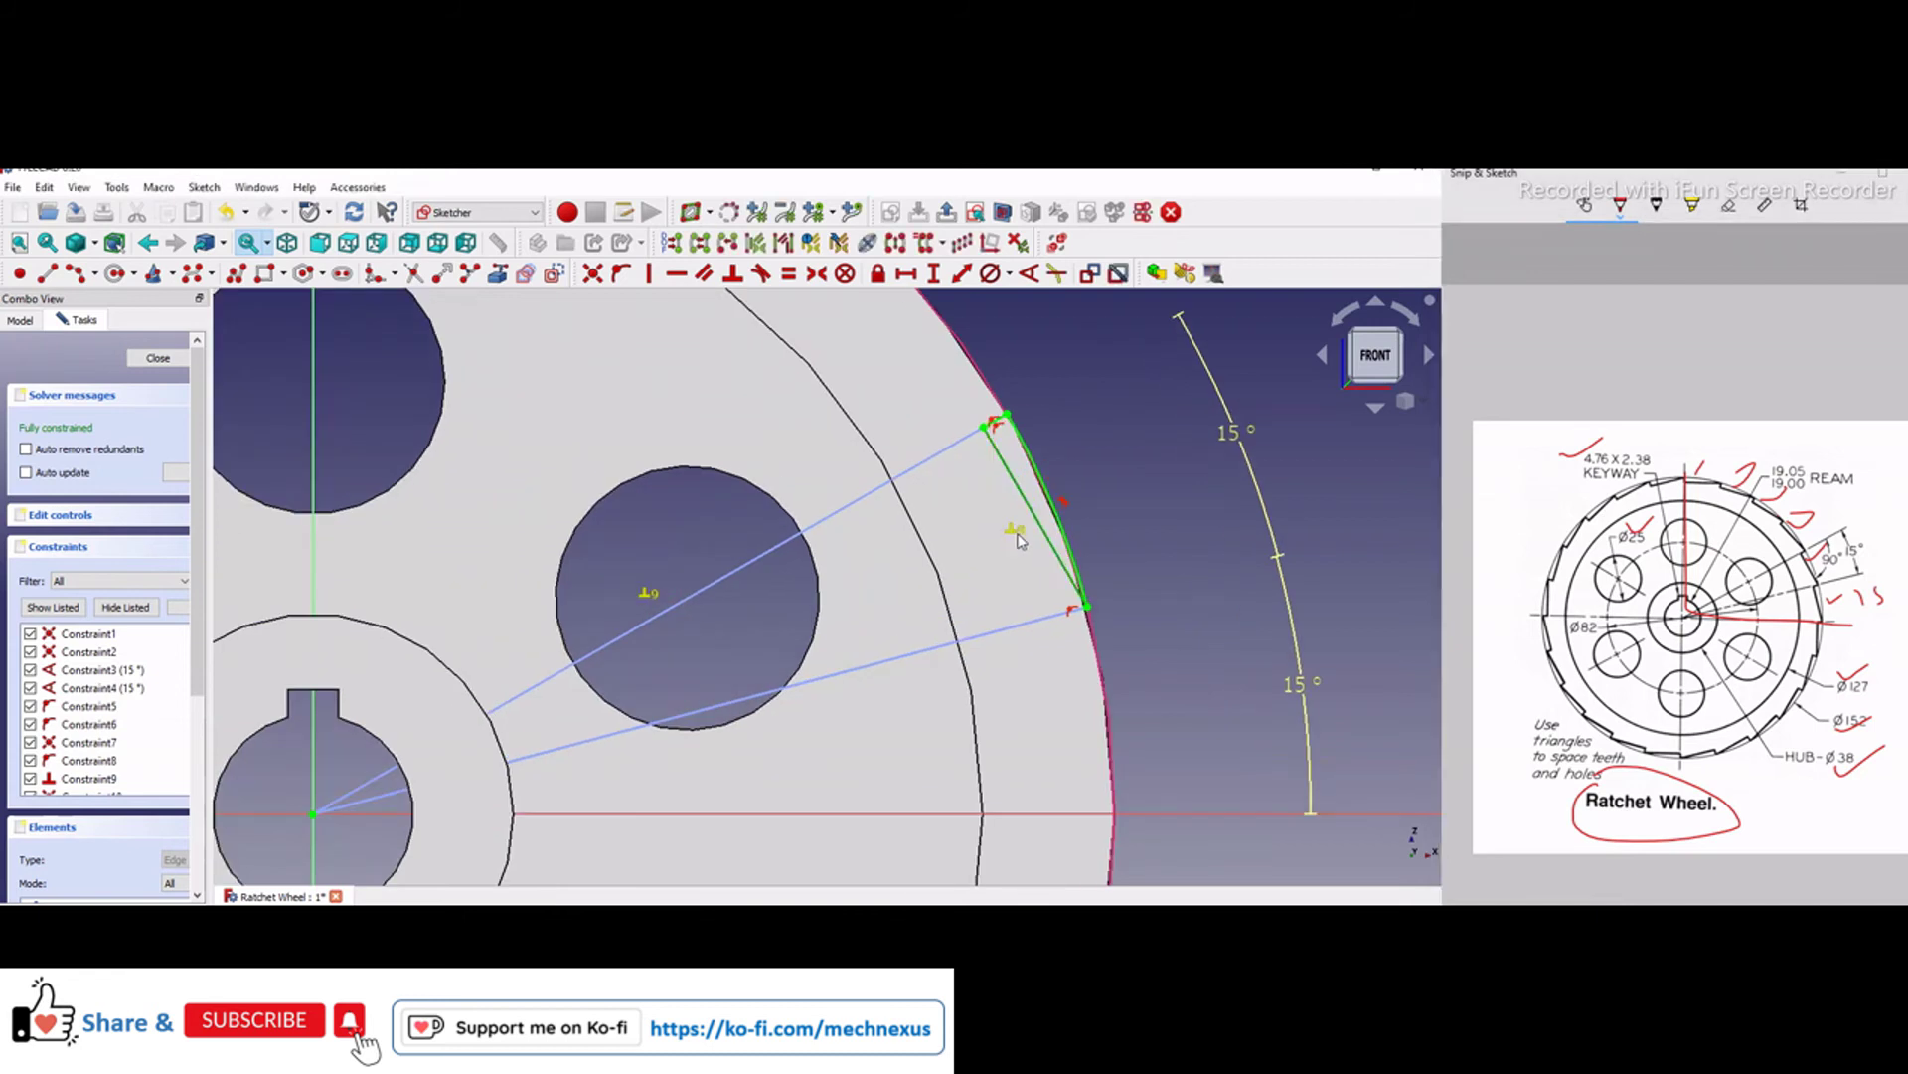
scroll(1019, 540, up, 1)
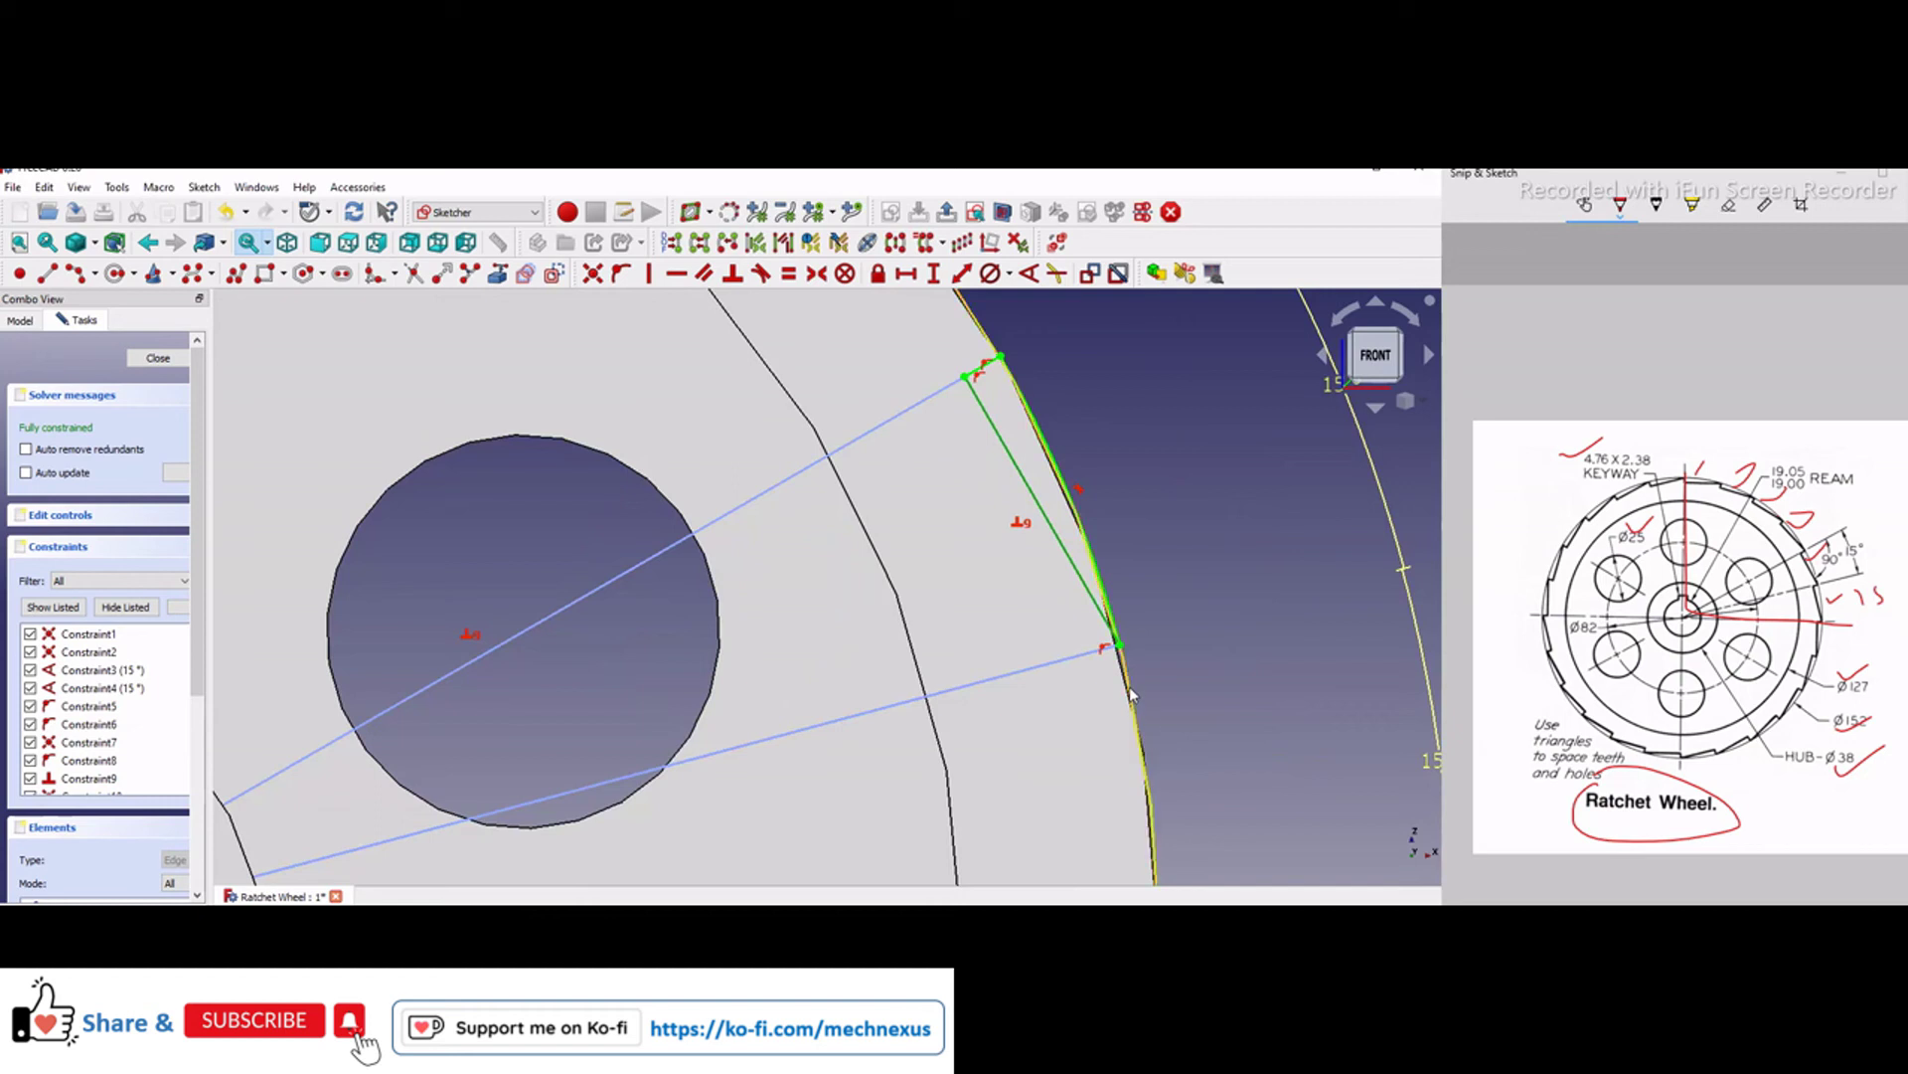
scroll(1167, 529, down, 3)
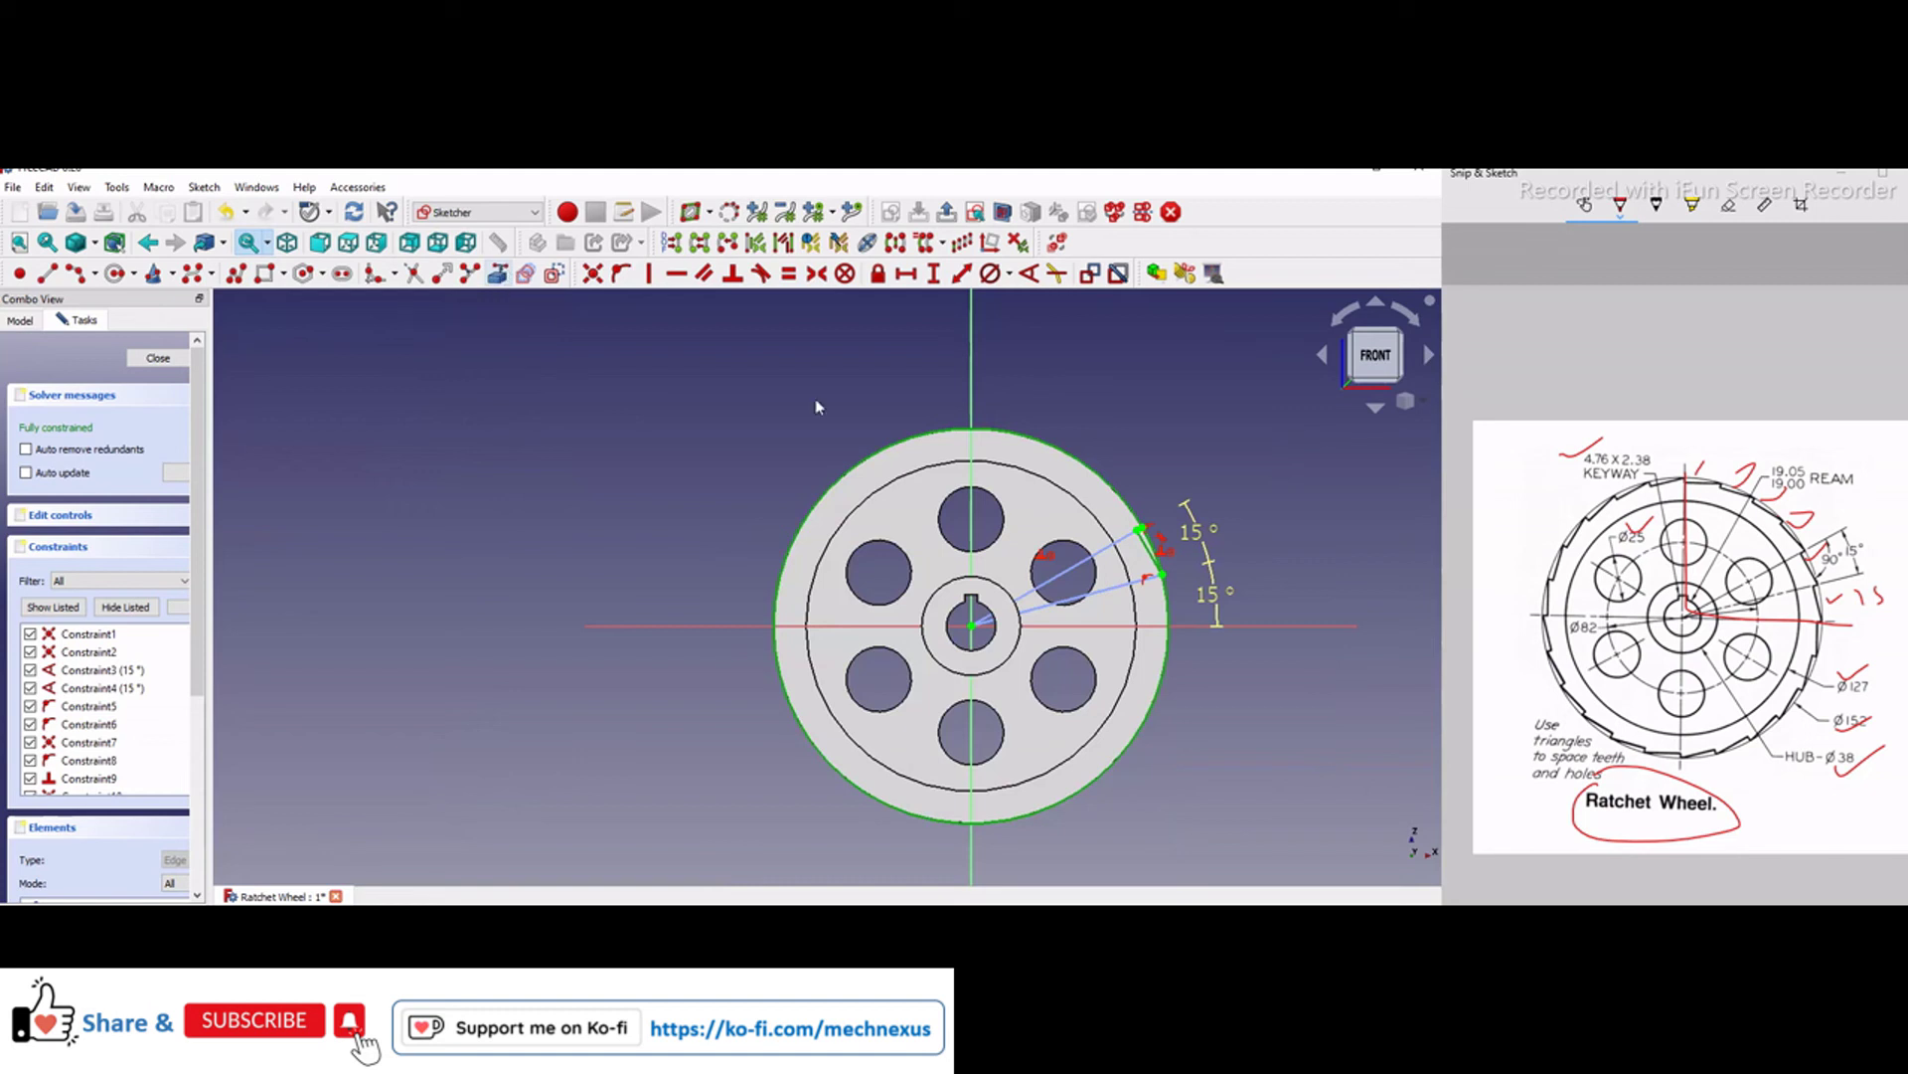
scroll(1182, 587, up, 2)
scroll(1182, 588, up, 2)
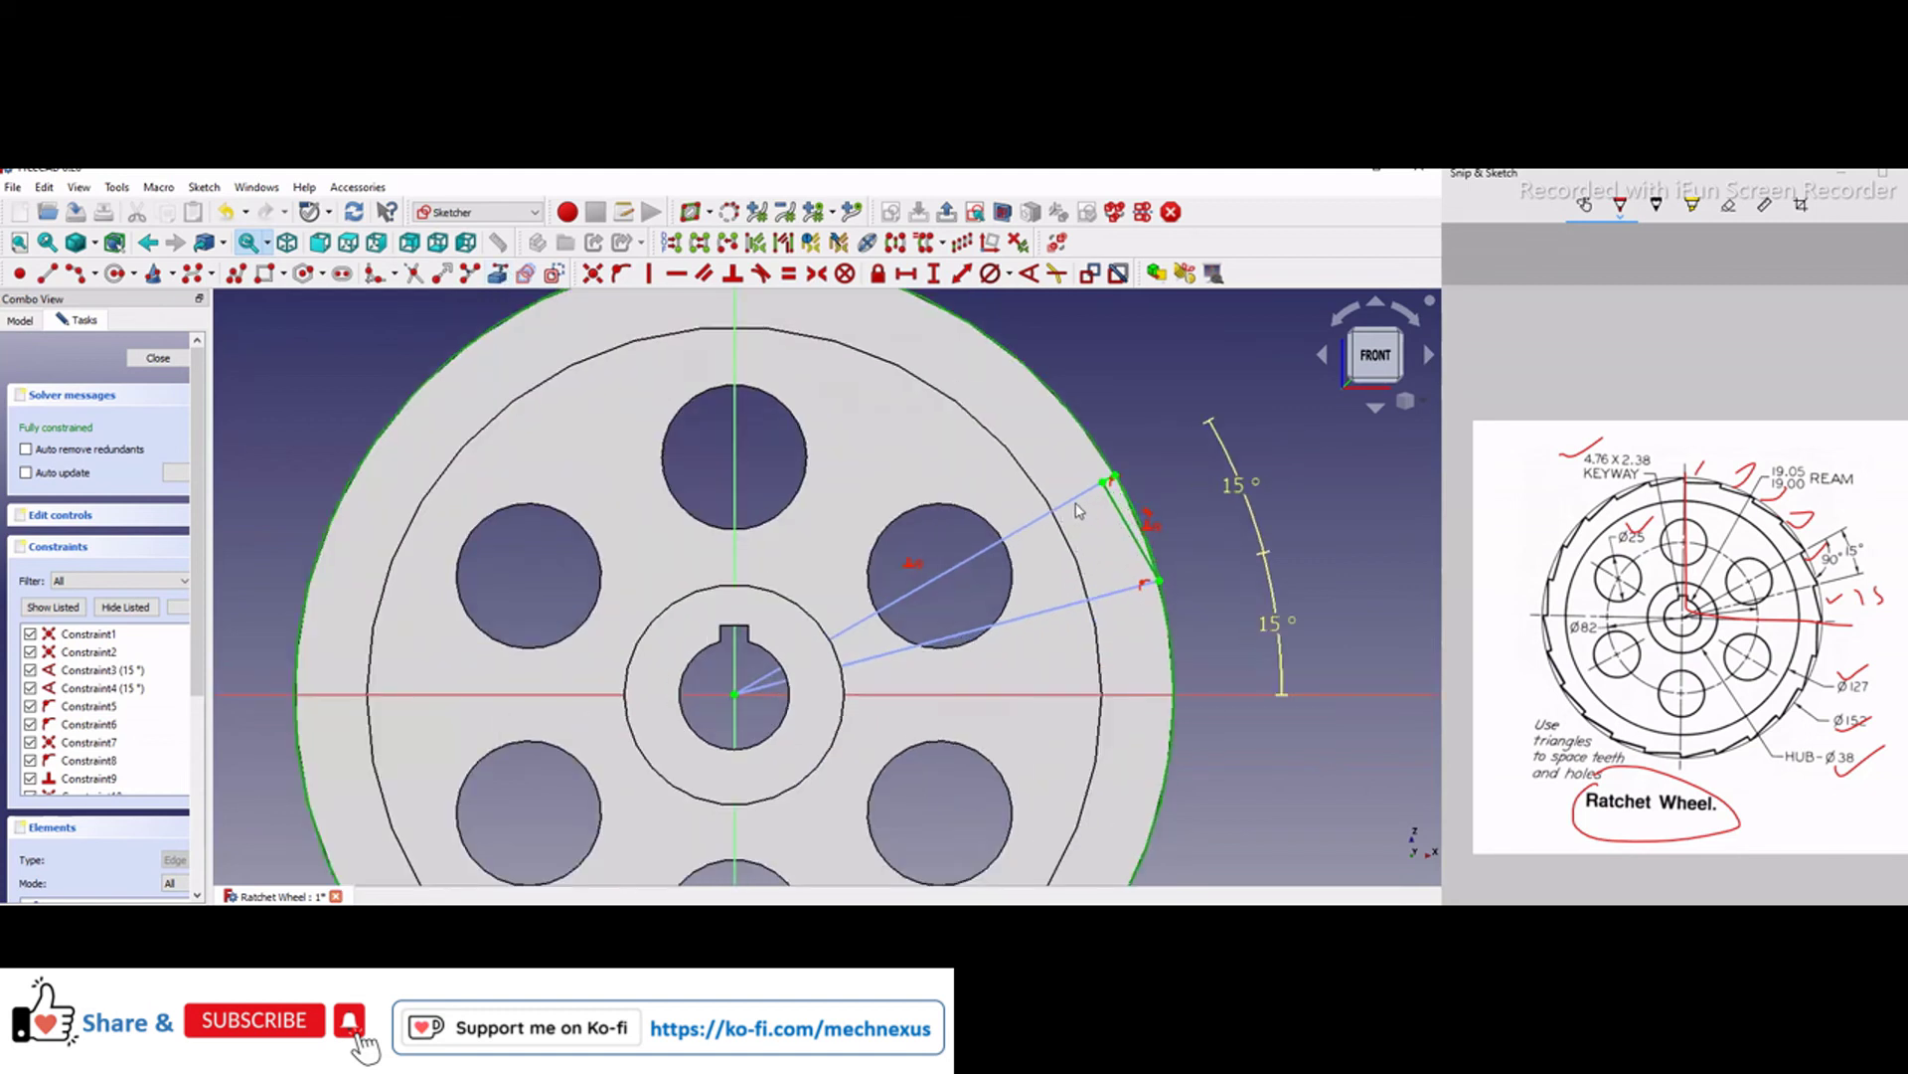
key(v)
key(f)
click(157, 360)
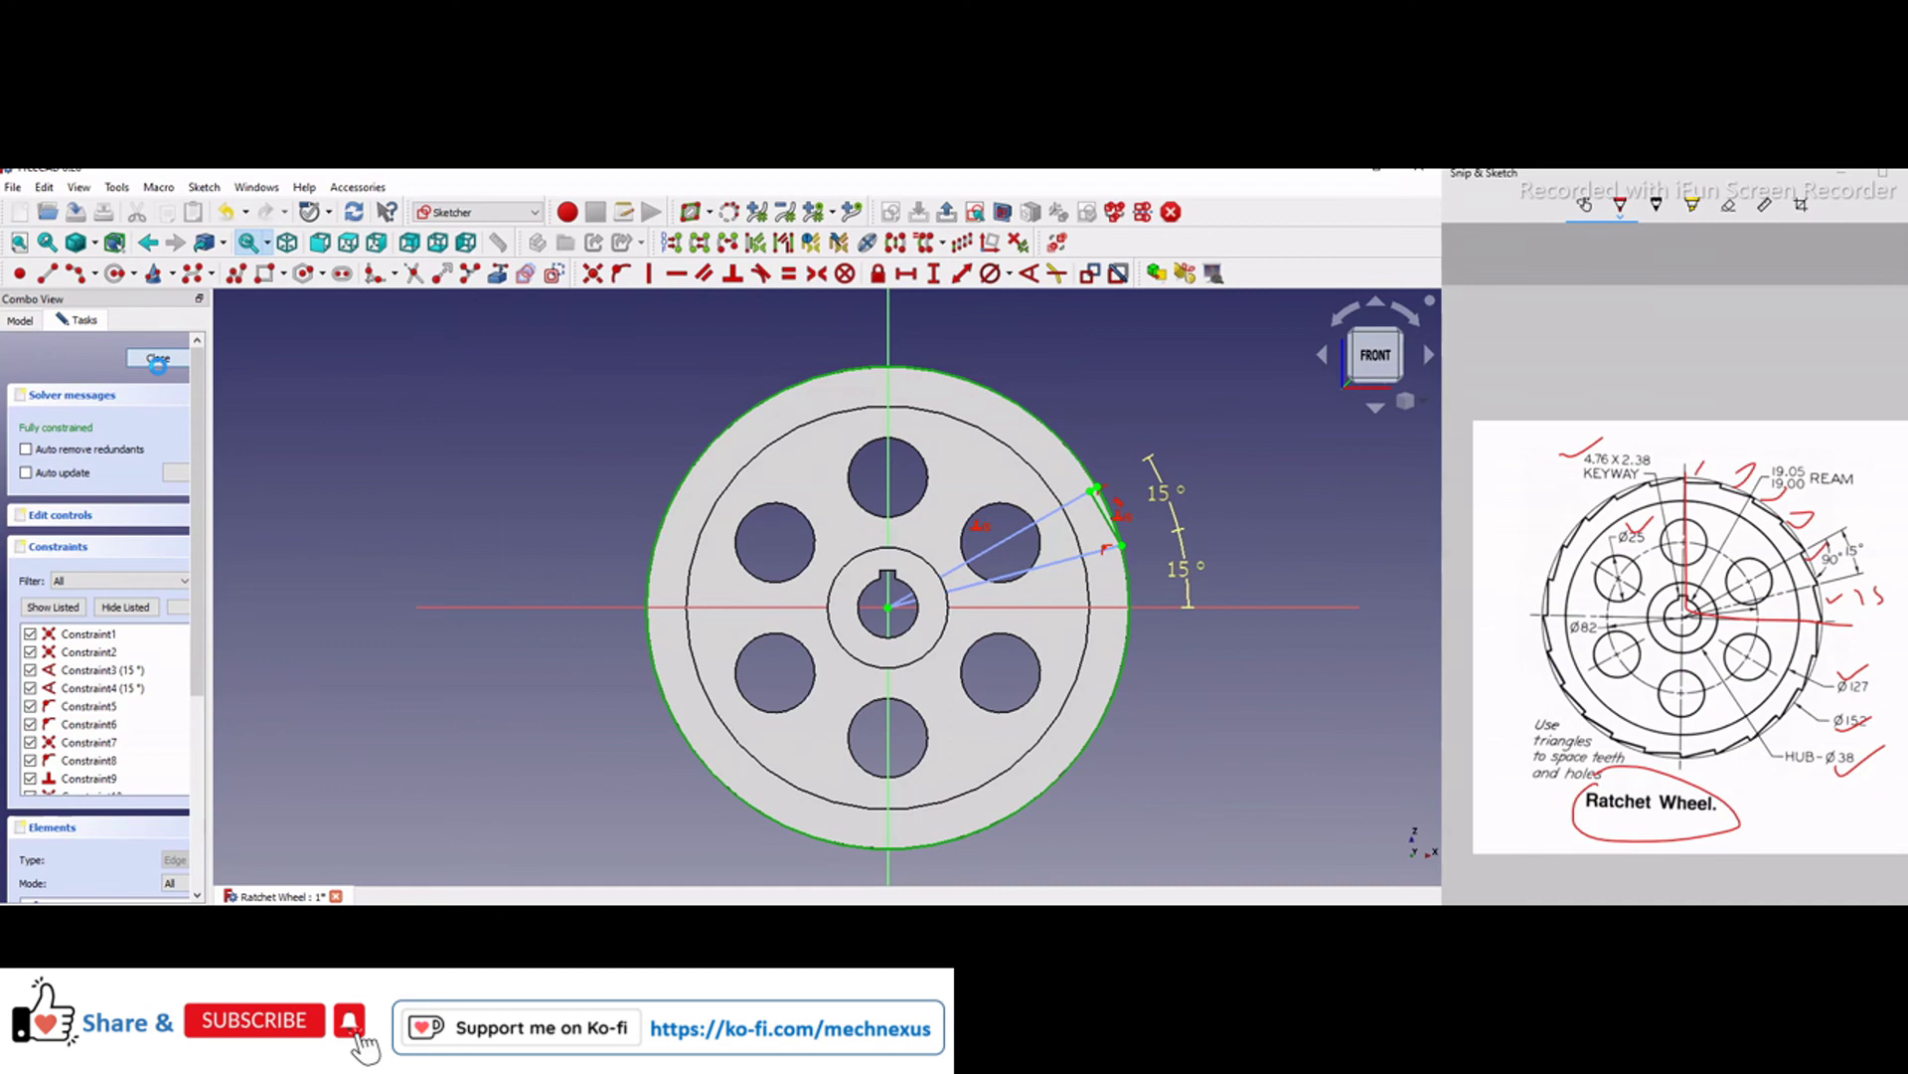
- Show the model at the PolarPattern001 feature and fit the complete ring of teeth in view
scroll(890, 552, up, 3)
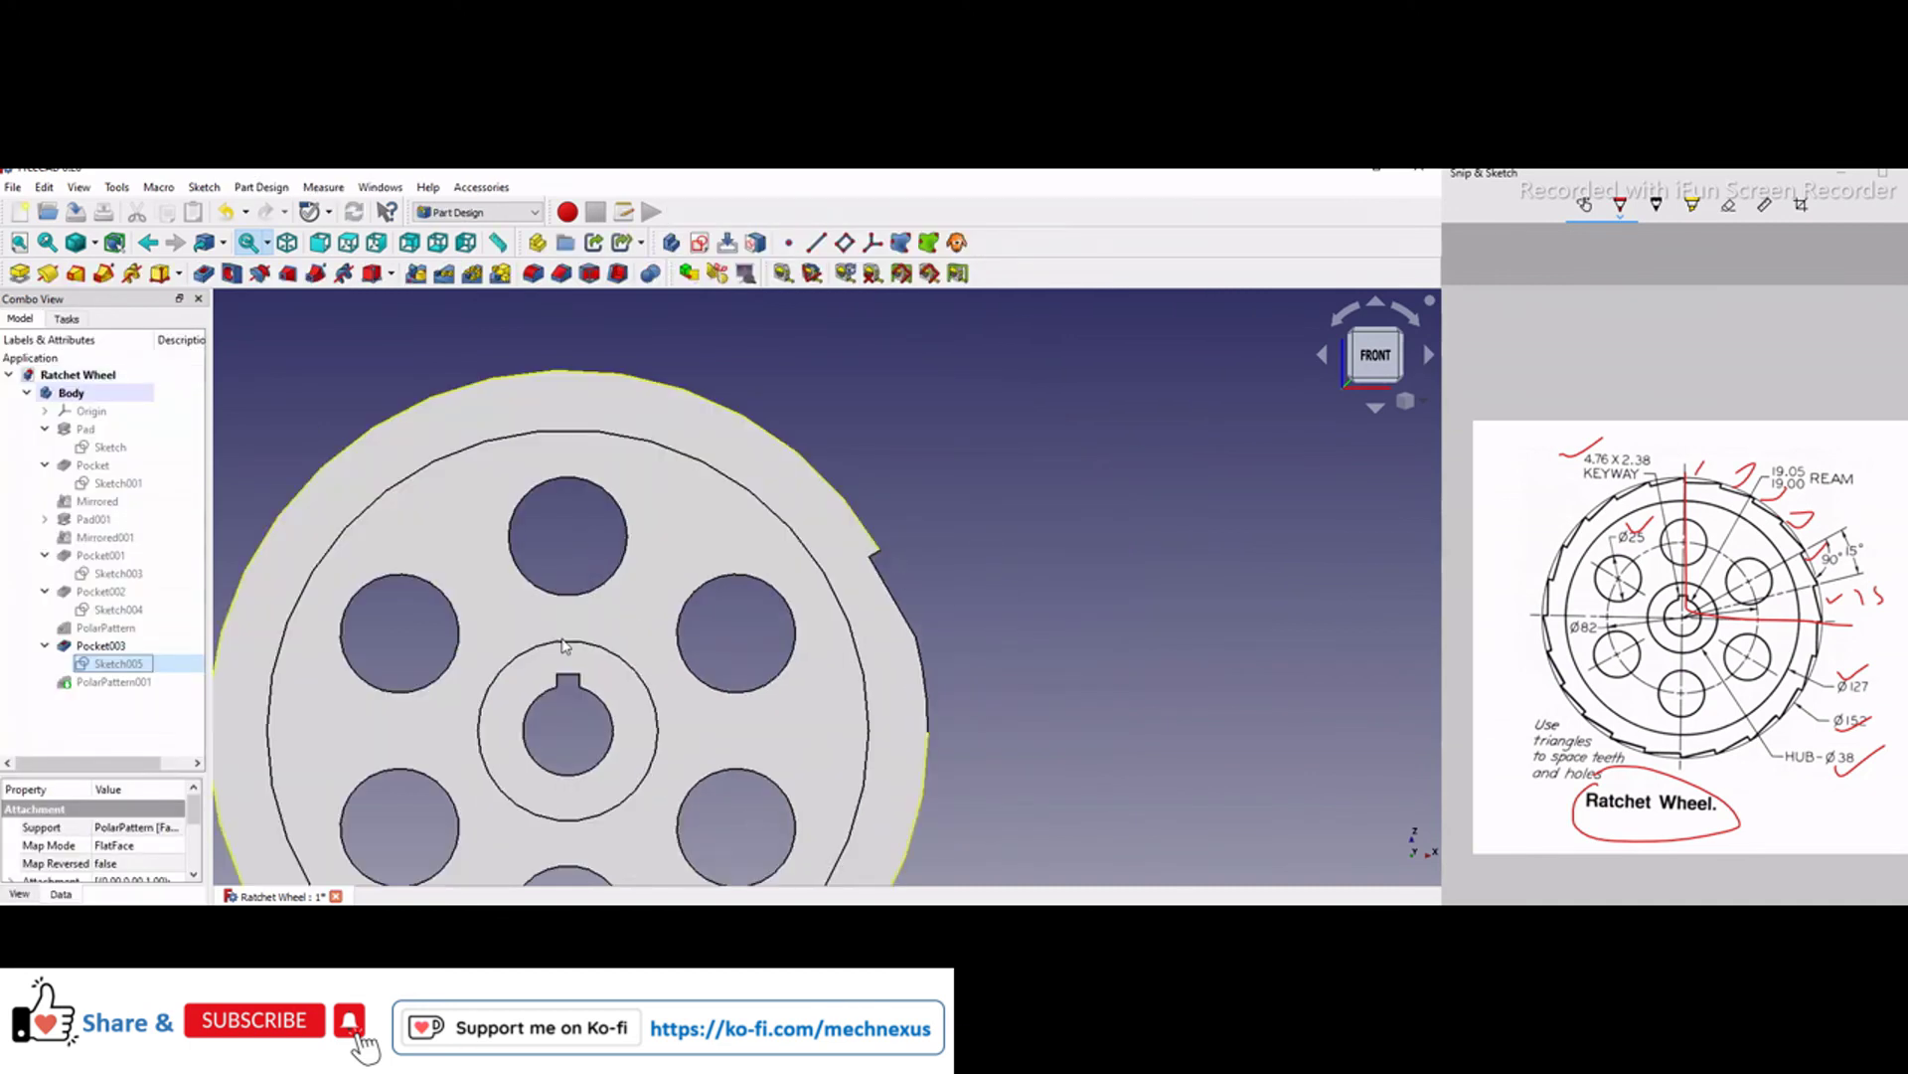
click(135, 682)
key(space)
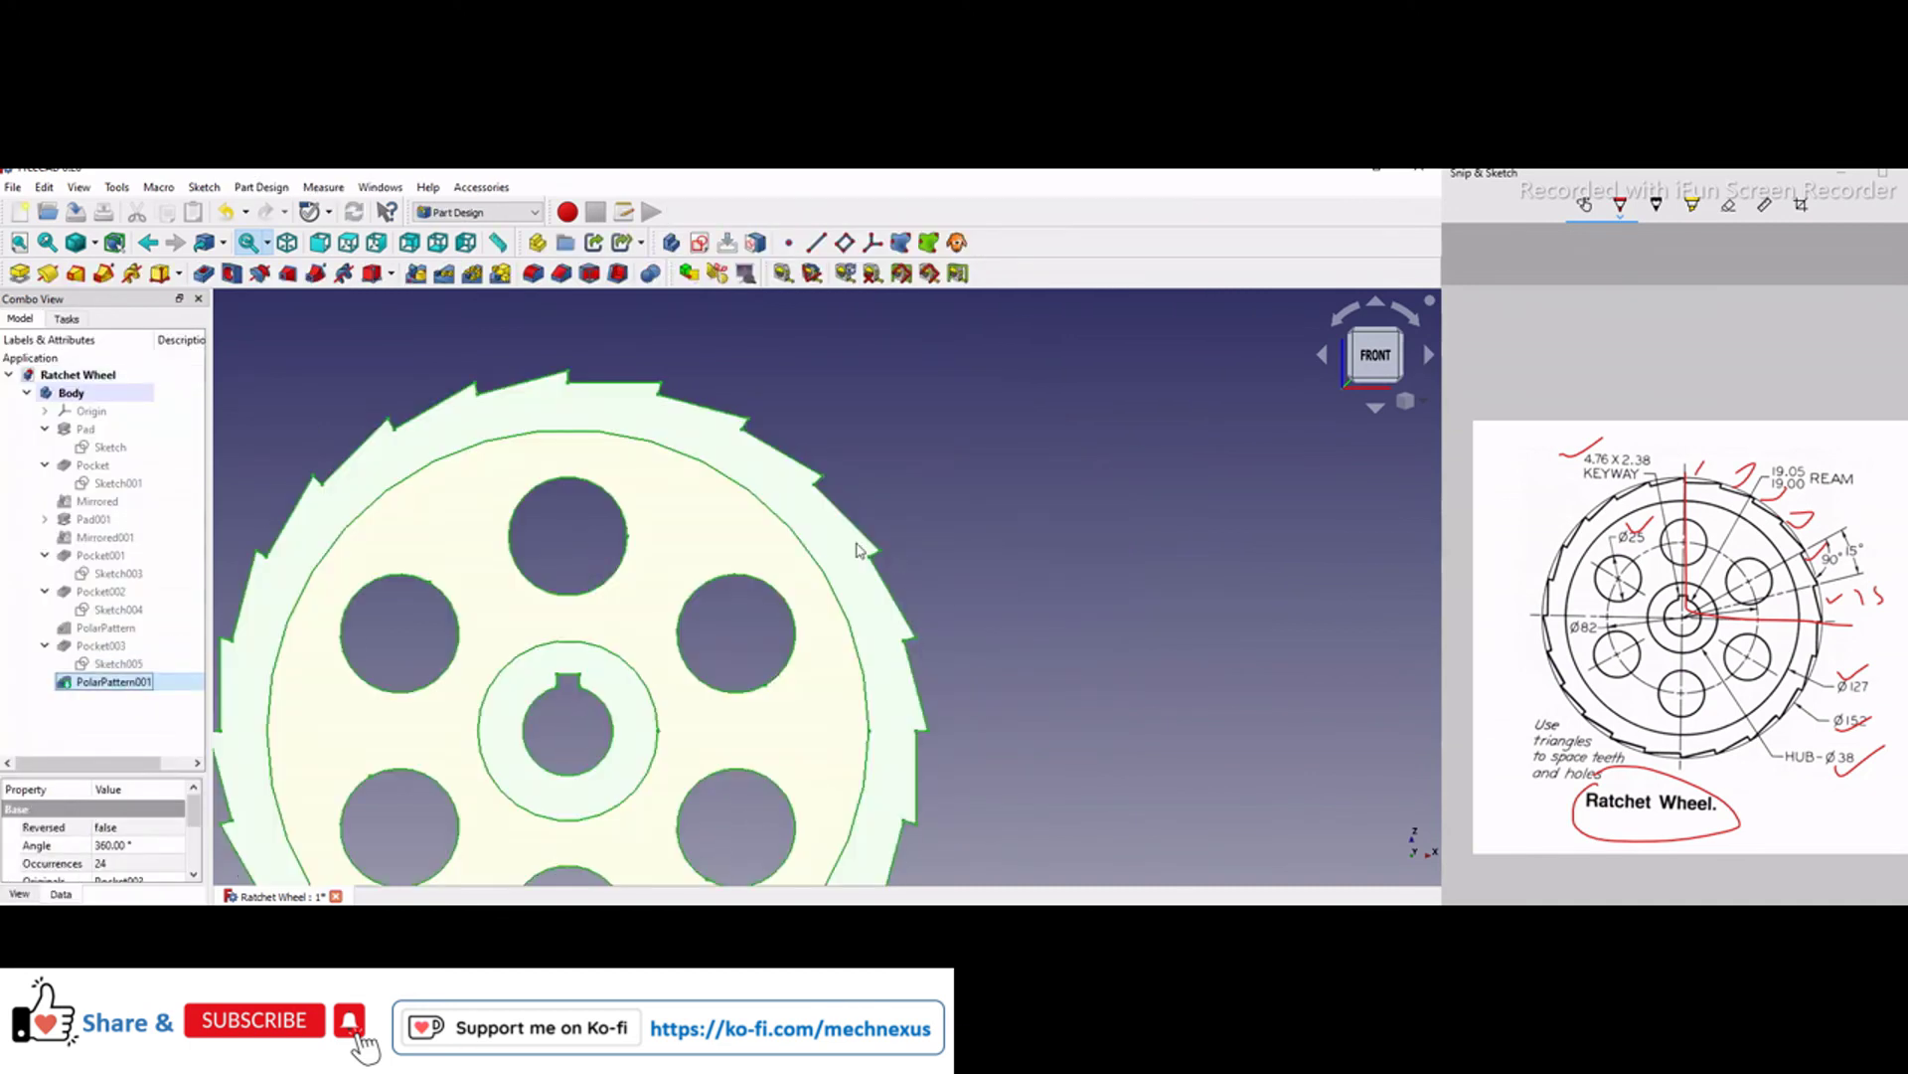
key(v)
key(f)
- Open the PolarPattern001 parameters to check angle and occurrences, write a red 6 above the drawing's 15° dimension, and accept the parameters
double_click(132, 684)
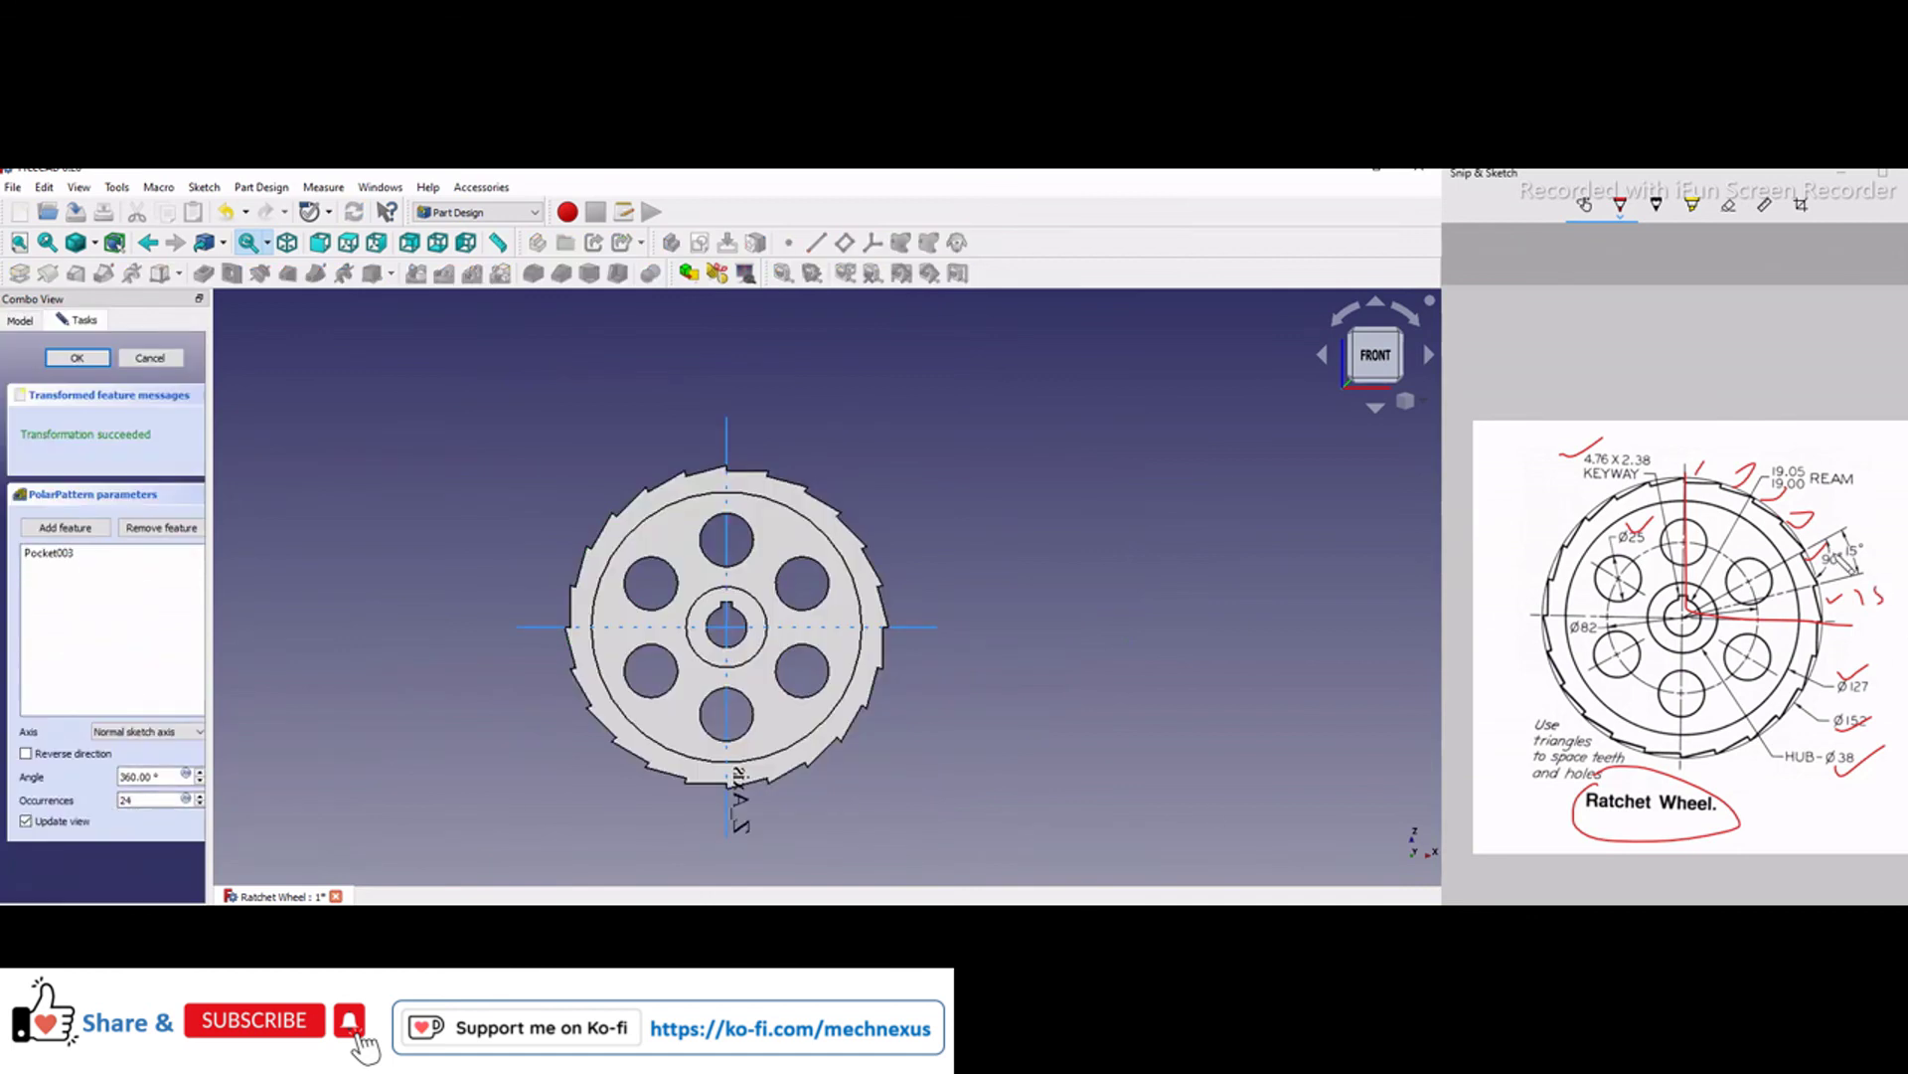
click(1875, 512)
drag(1876, 487, 1867, 509)
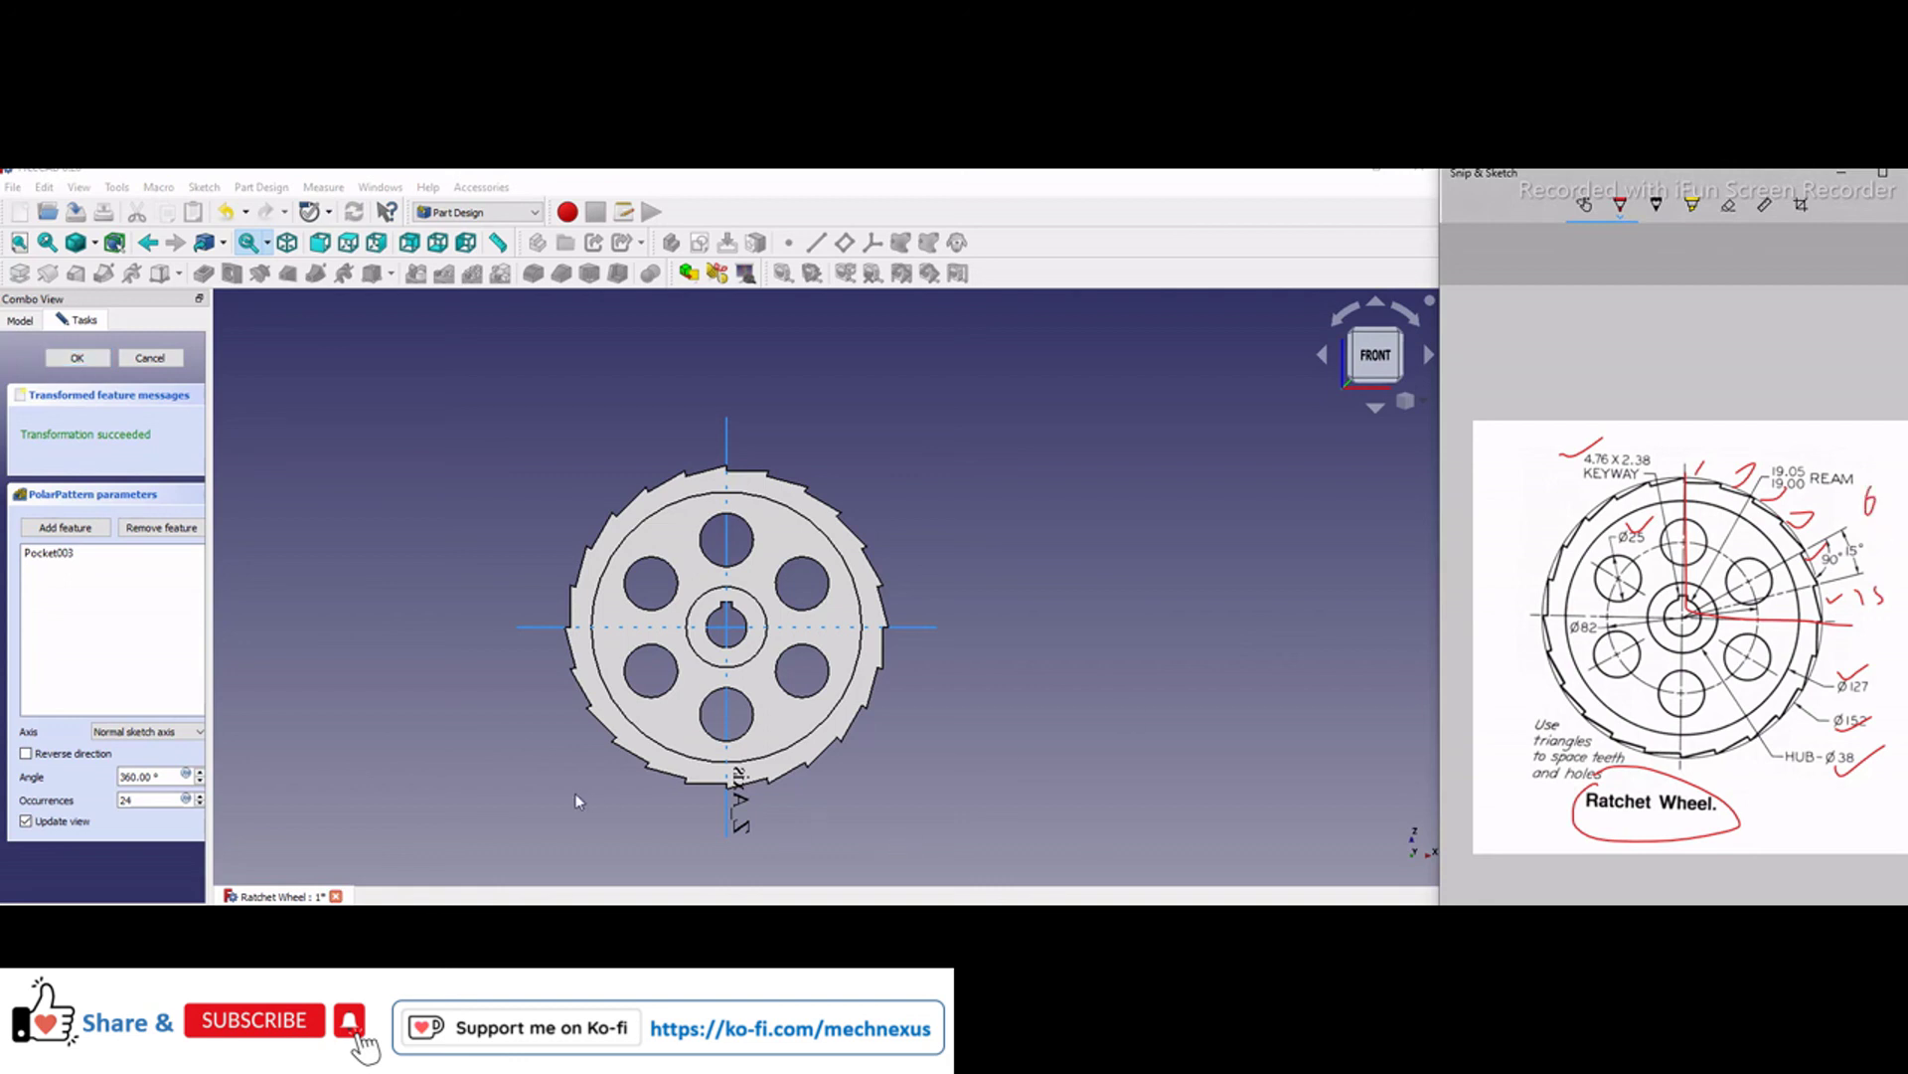
click(76, 358)
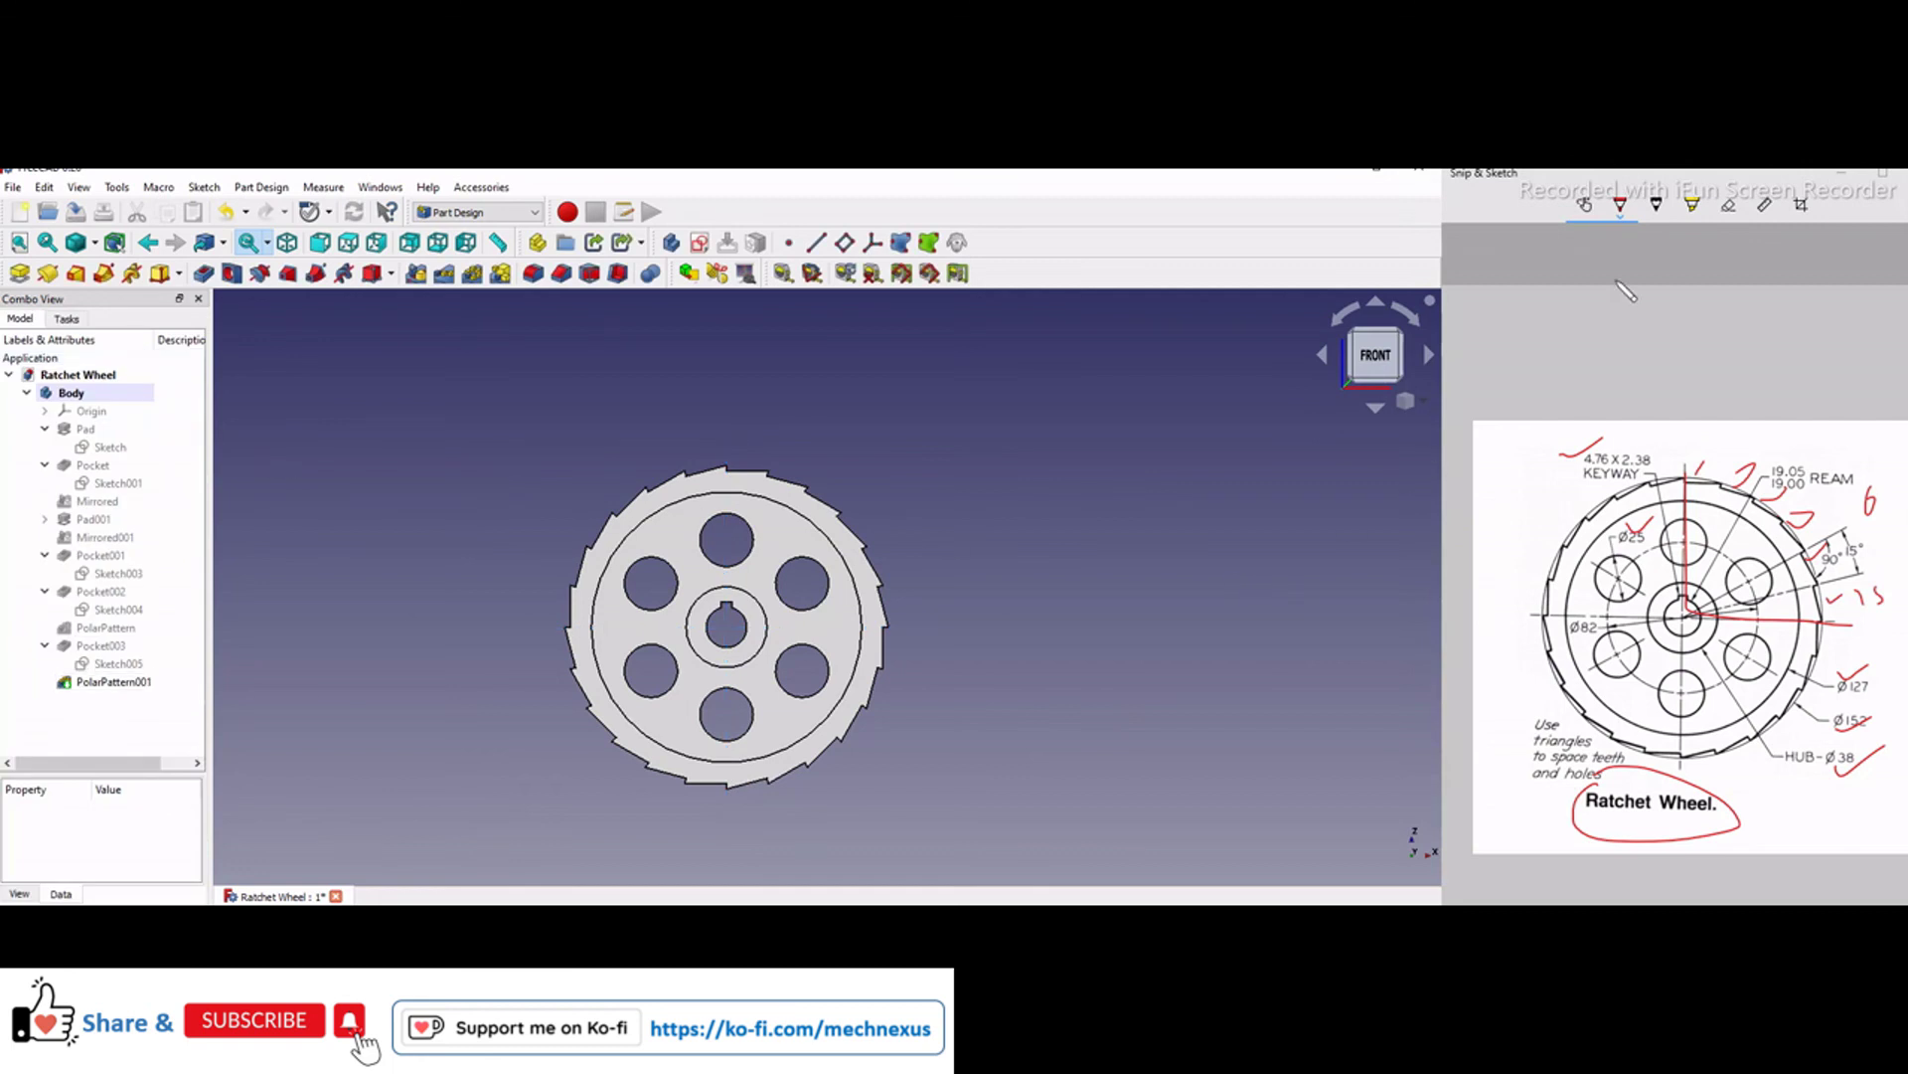
- Fit the finished ratchet wheel in the view, switch to the isometric view, and inspect it at close range
click(1405, 401)
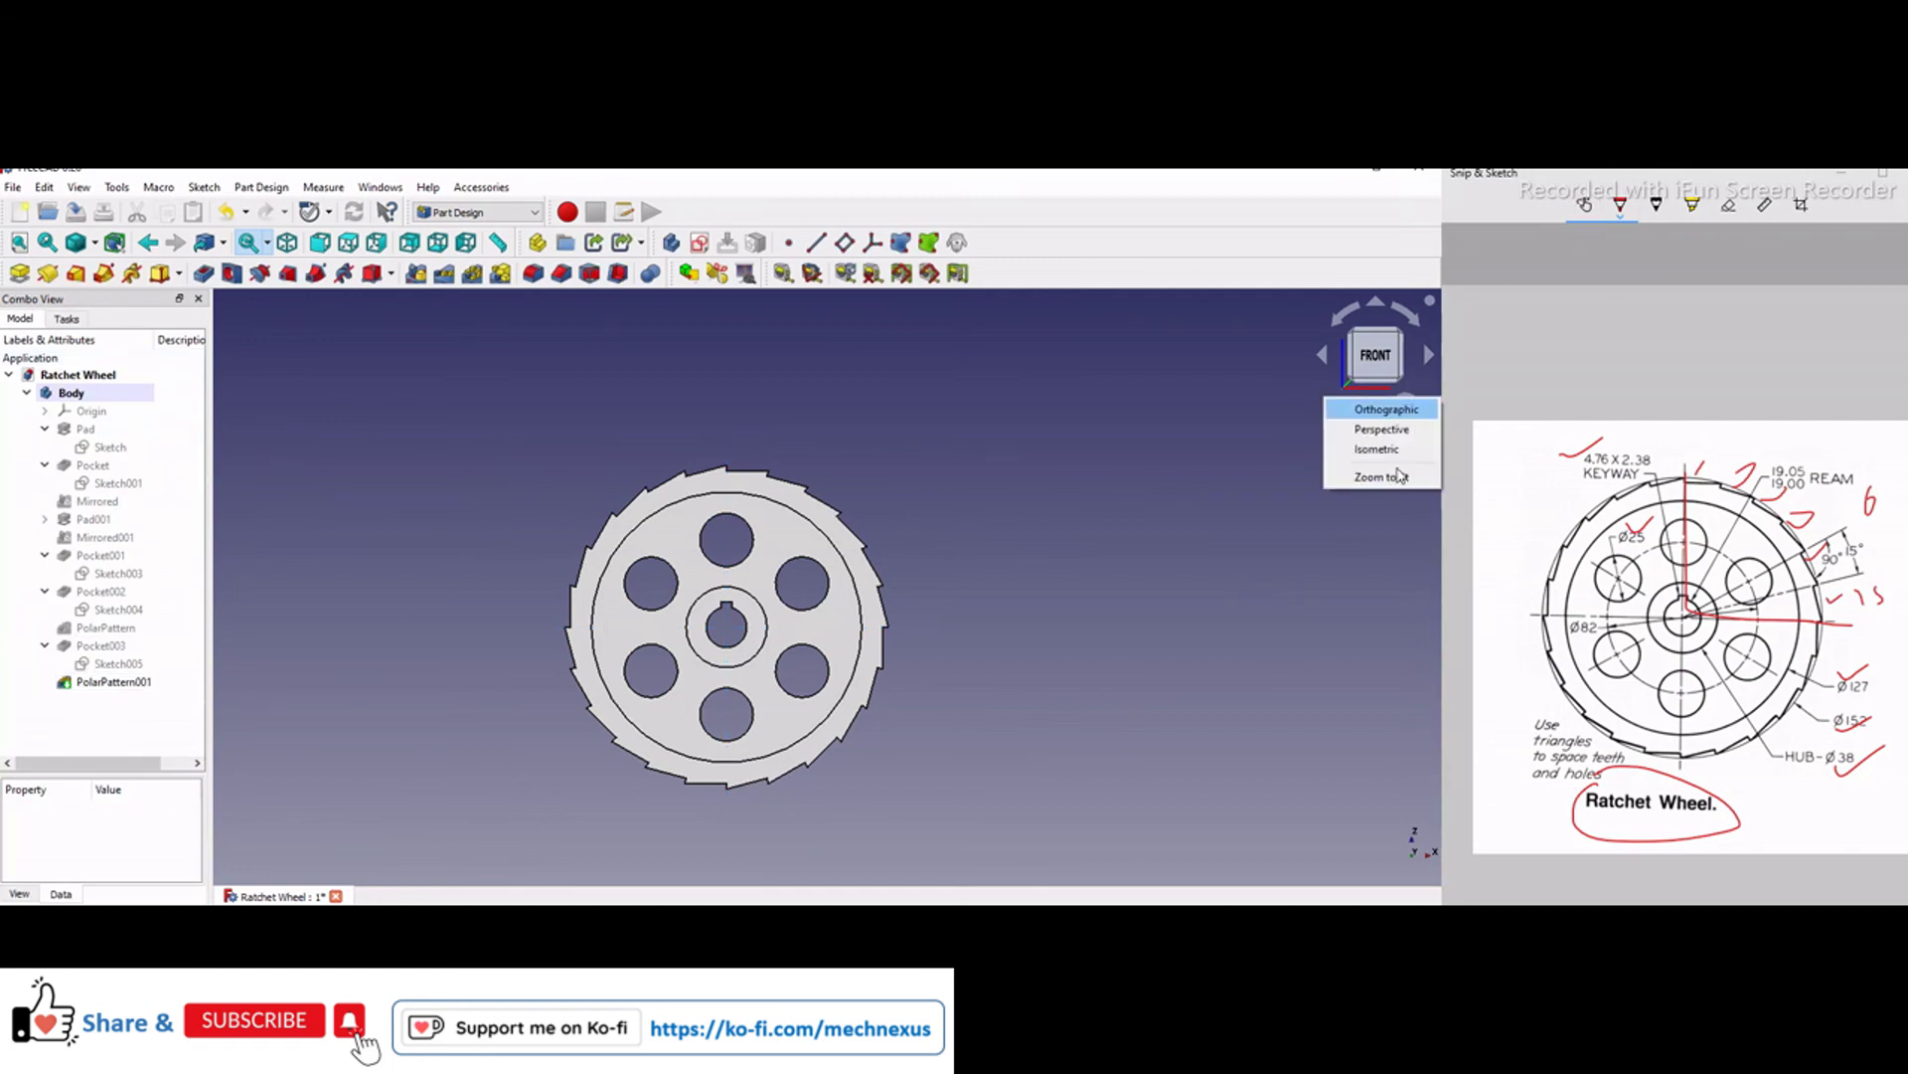
click(1388, 475)
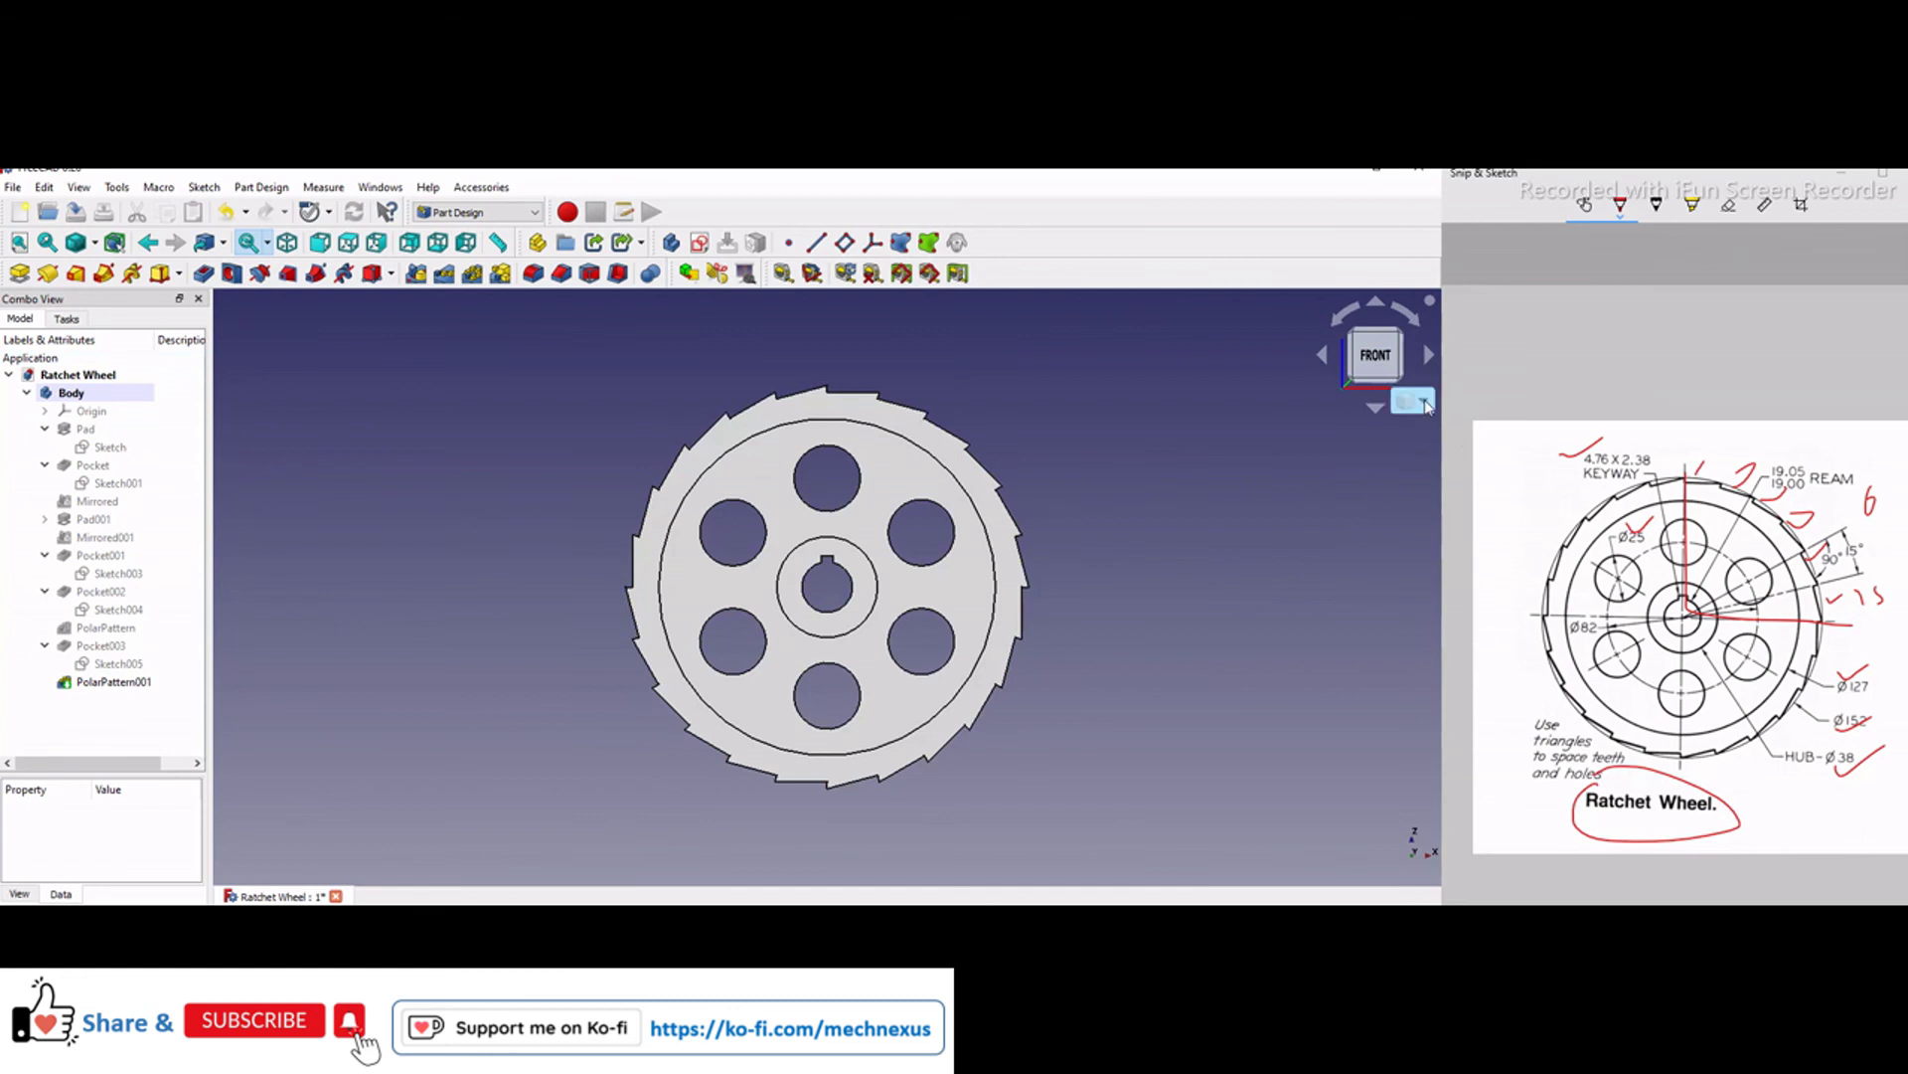
click(1424, 403)
click(1377, 457)
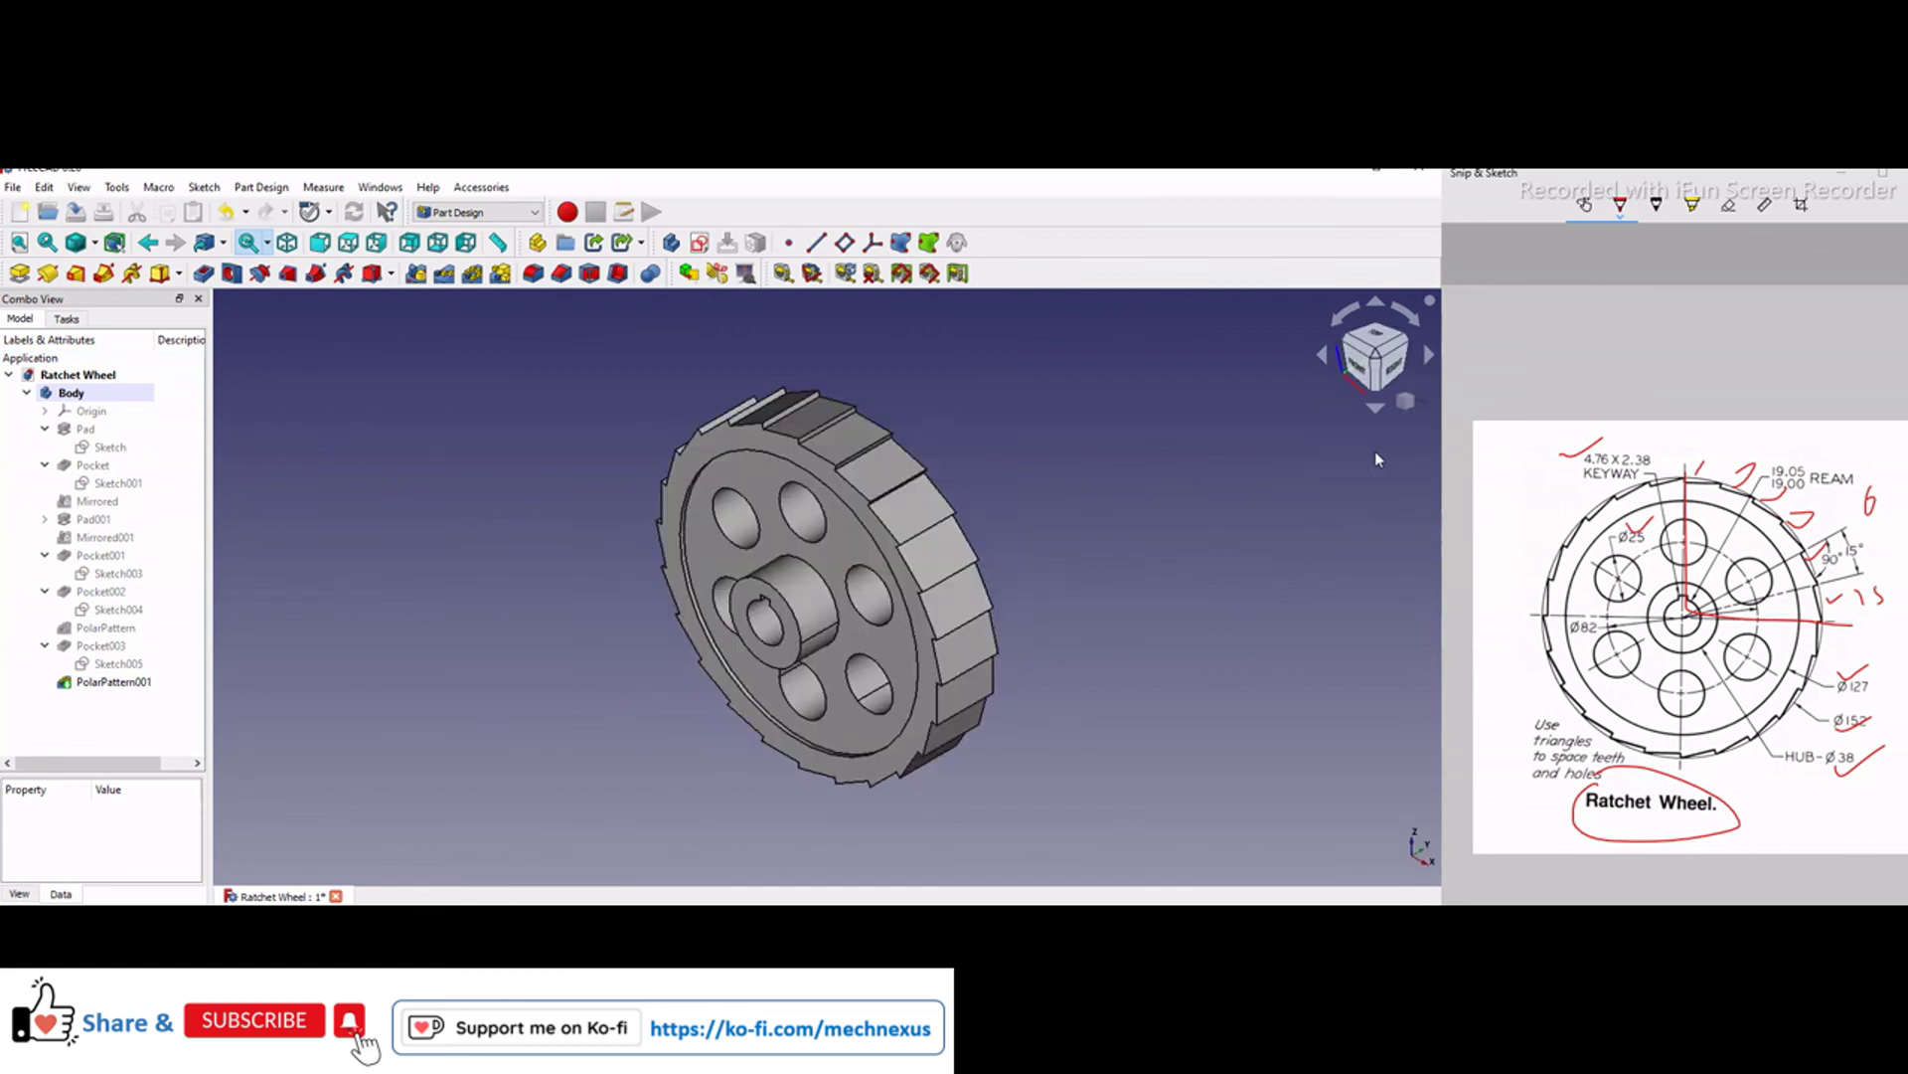
scroll(906, 489, up, 3)
scroll(445, 523, down, 3)
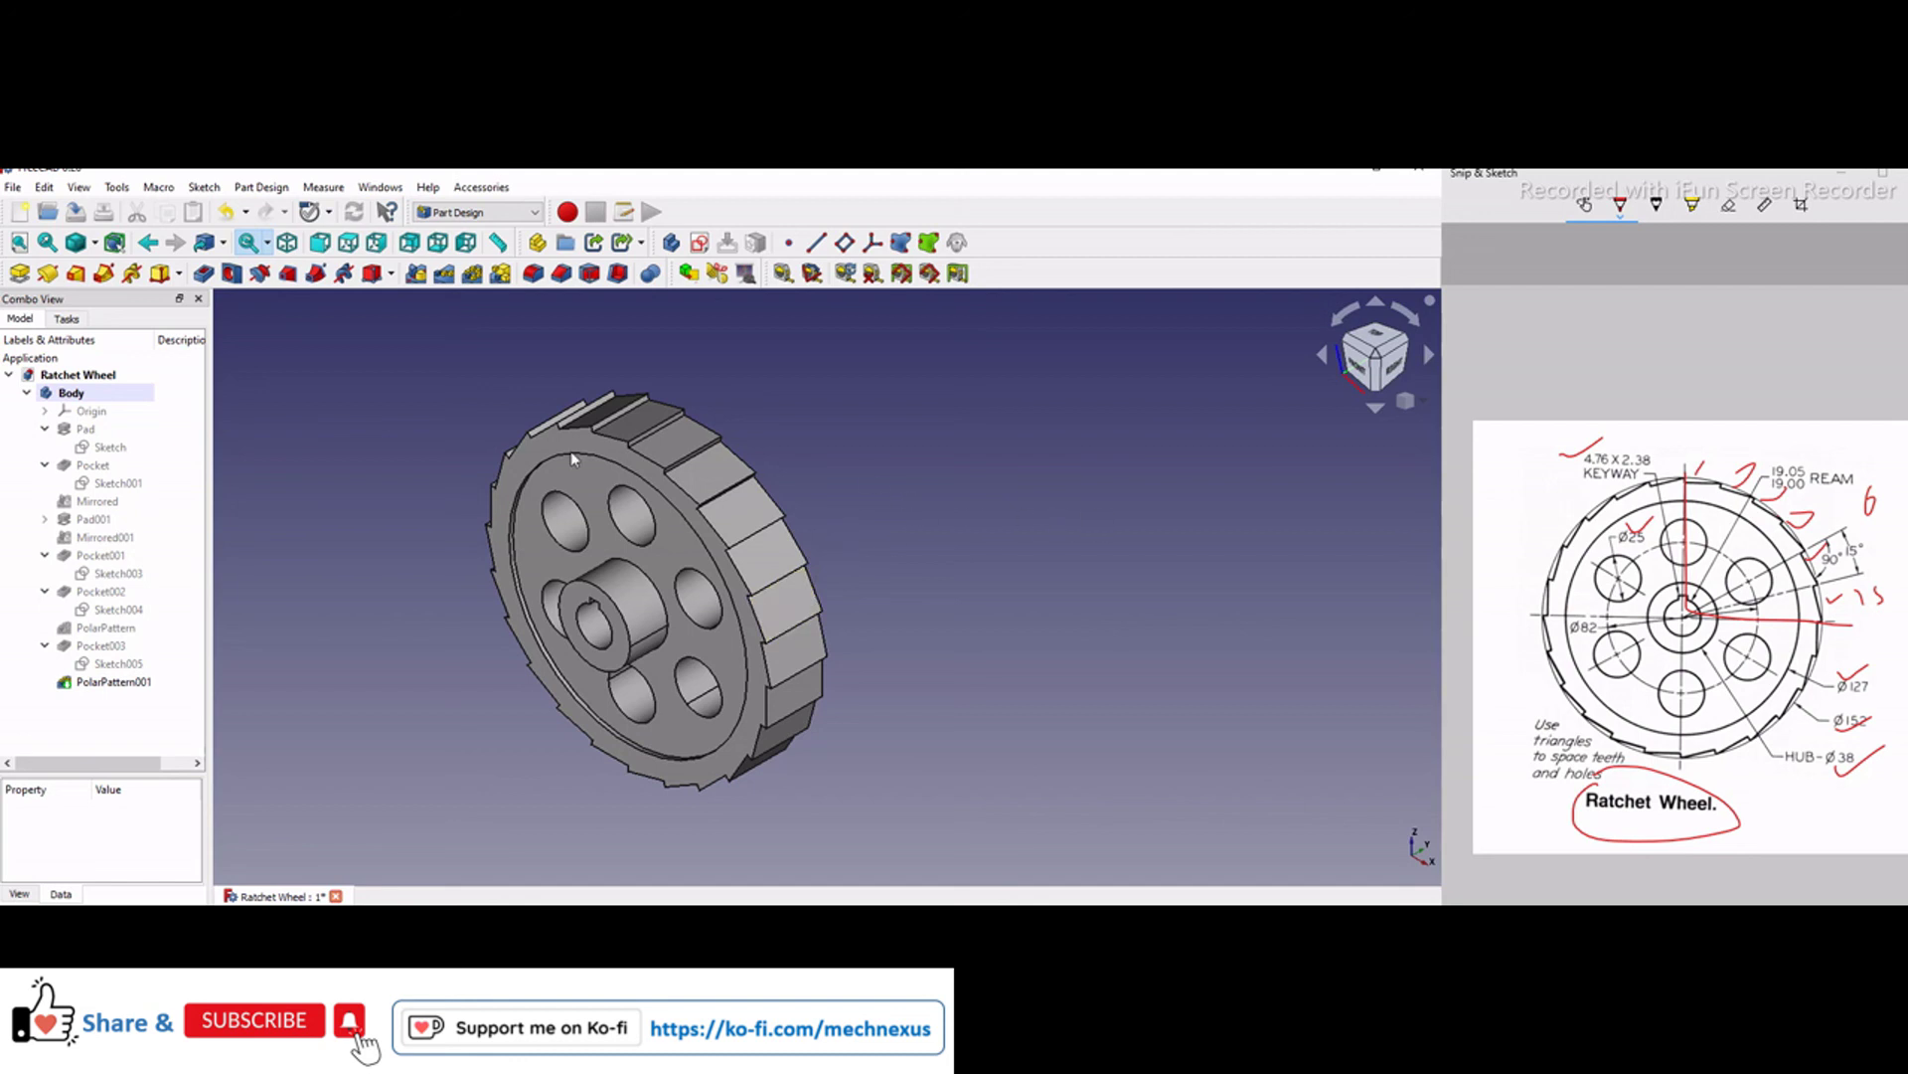
scroll(400, 511, up, 3)
scroll(387, 522, down, 2)
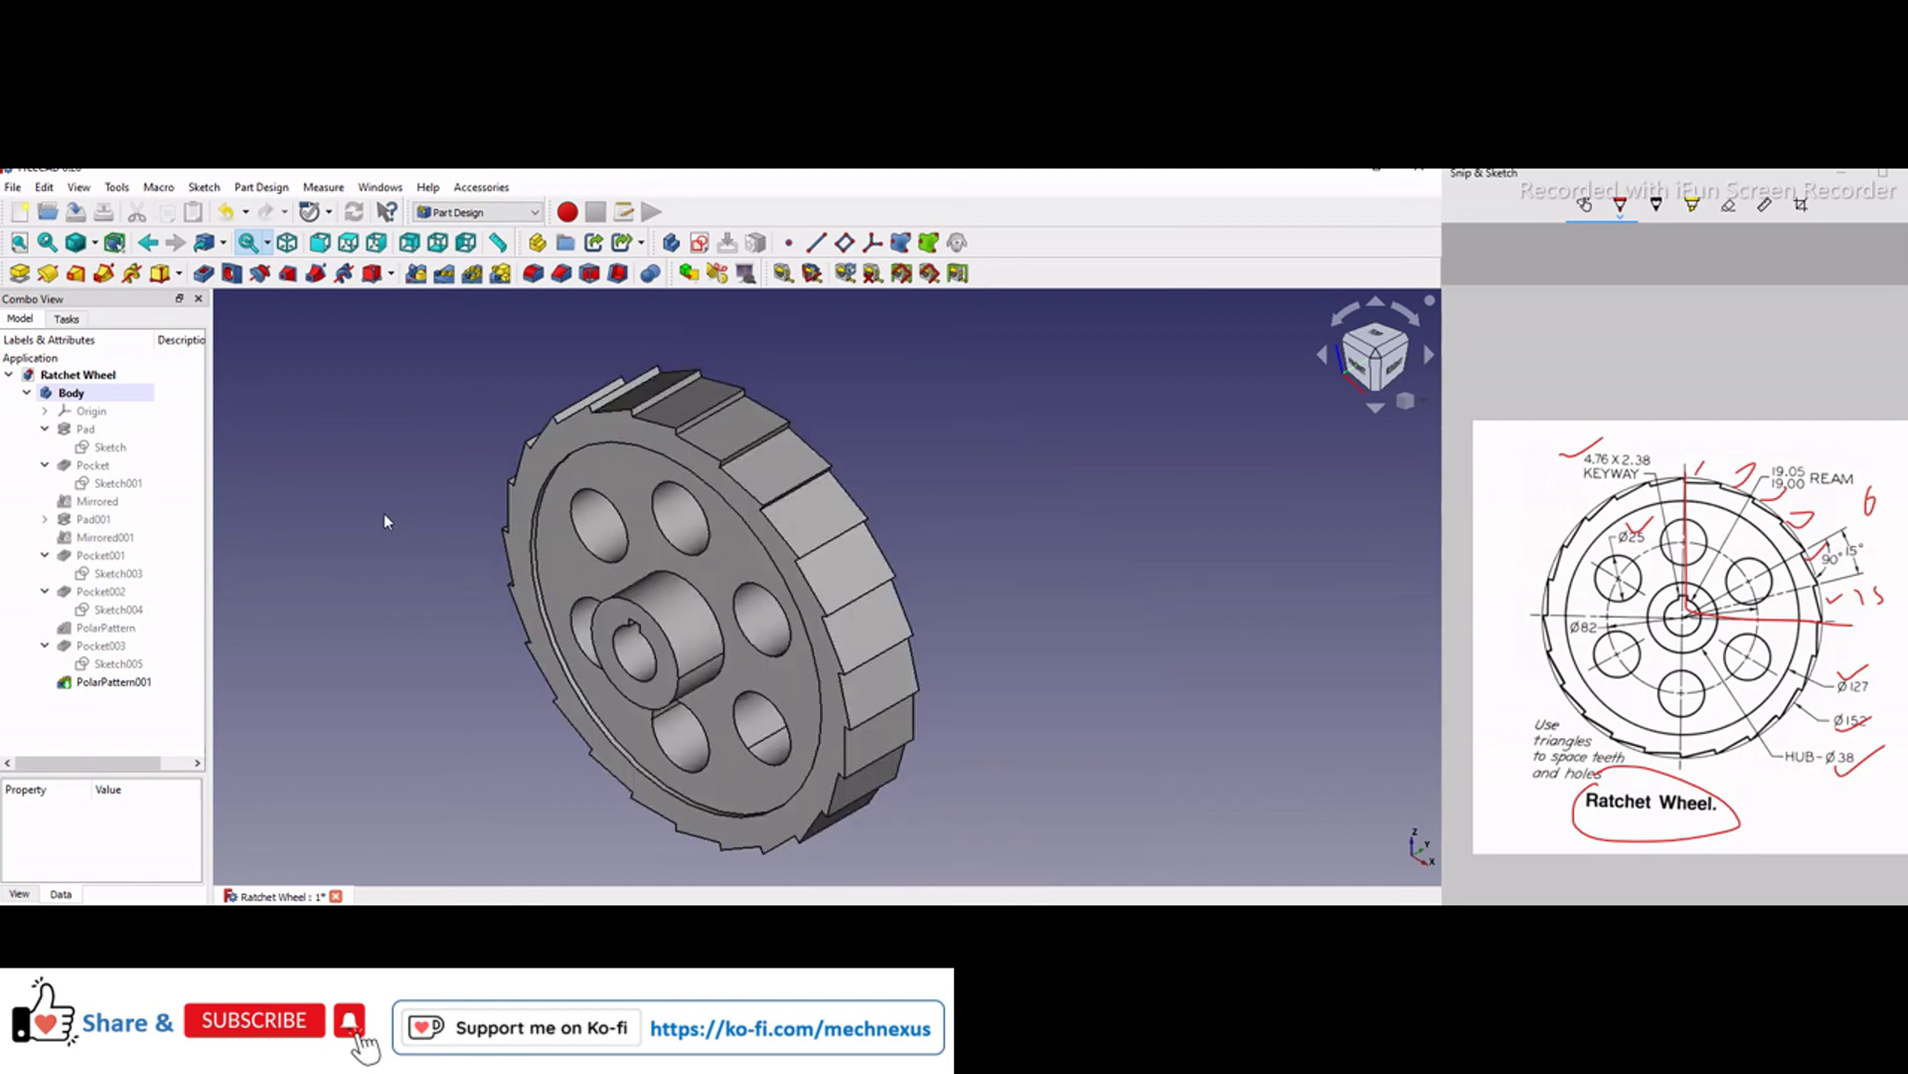